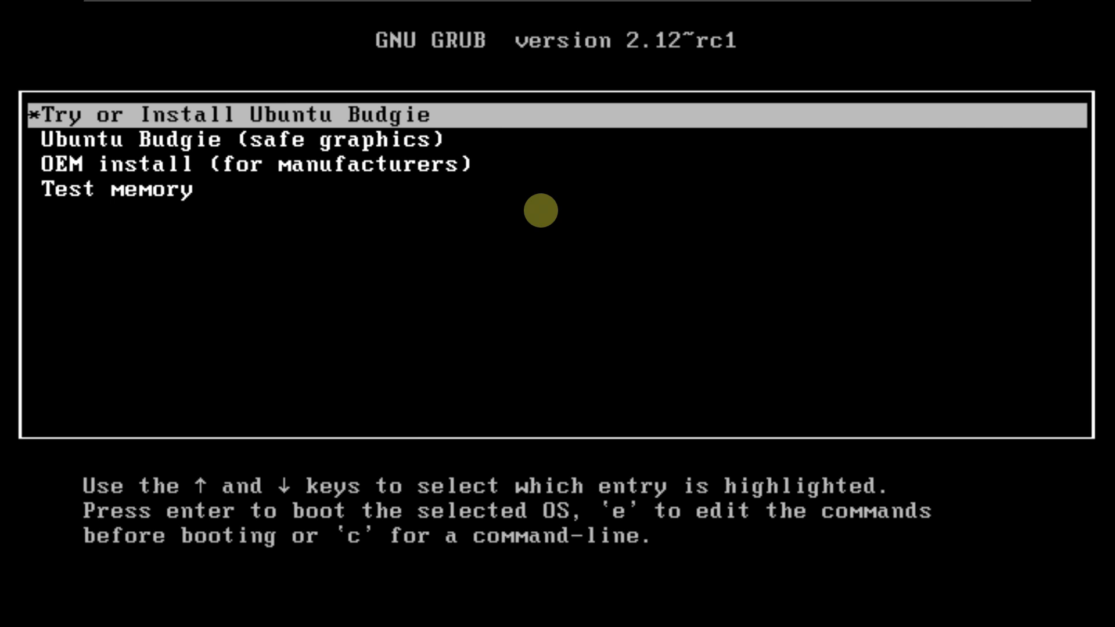
# Boot the Try or Install Ubuntu Budgie entry from the boot menu.
pyautogui.press('Down')
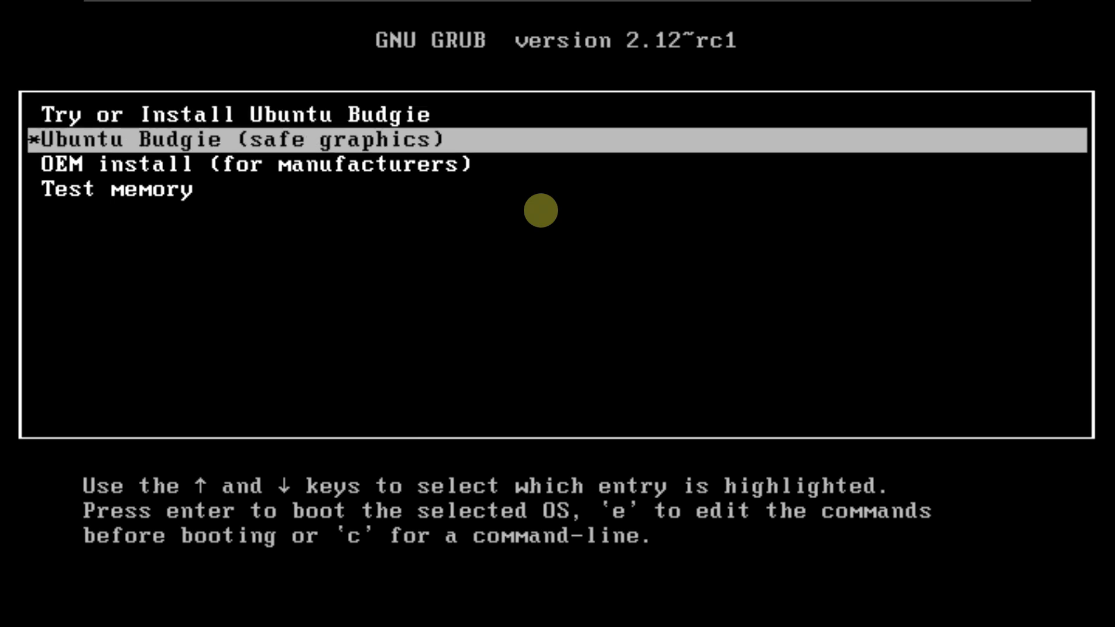
pyautogui.press('Down')
pyautogui.press('Down')
pyautogui.press('Up')
pyautogui.press('Up')
pyautogui.press('Up')
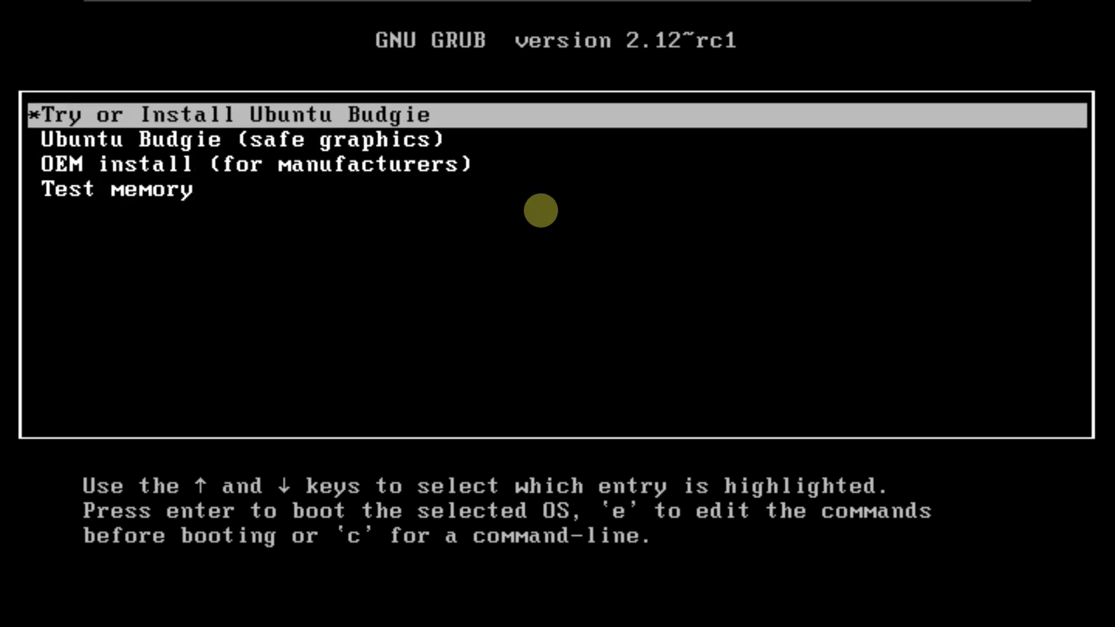
pyautogui.press('Return')
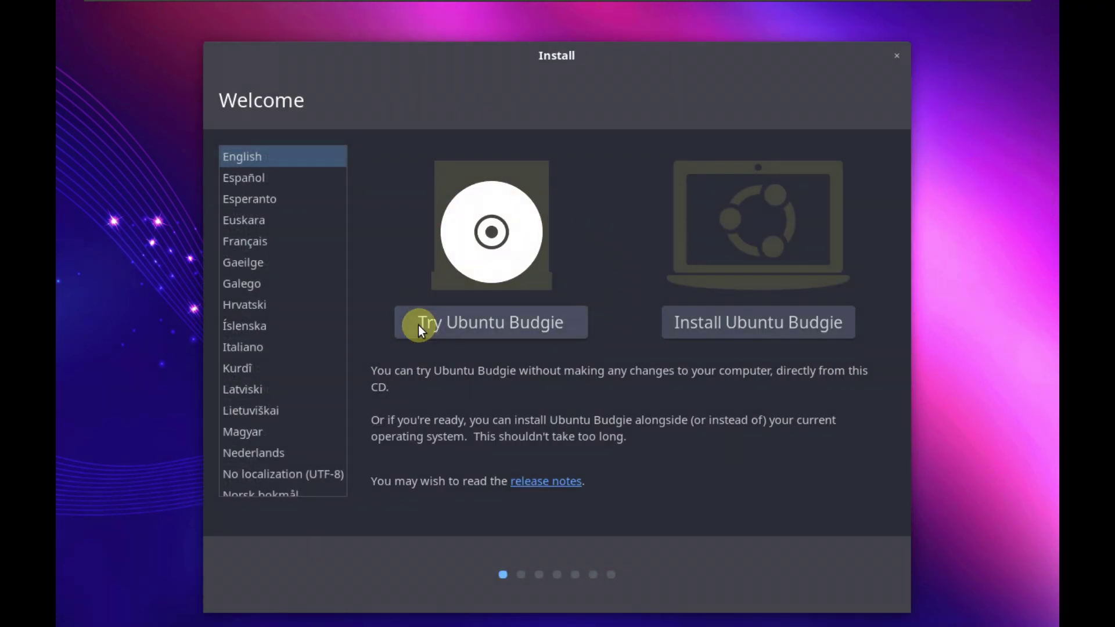
# Start the Try Ubuntu Budgie live session in English and close the Budgie Welcome window.
pyautogui.moveTo(343, 197); pyautogui.dragTo(354, 148)
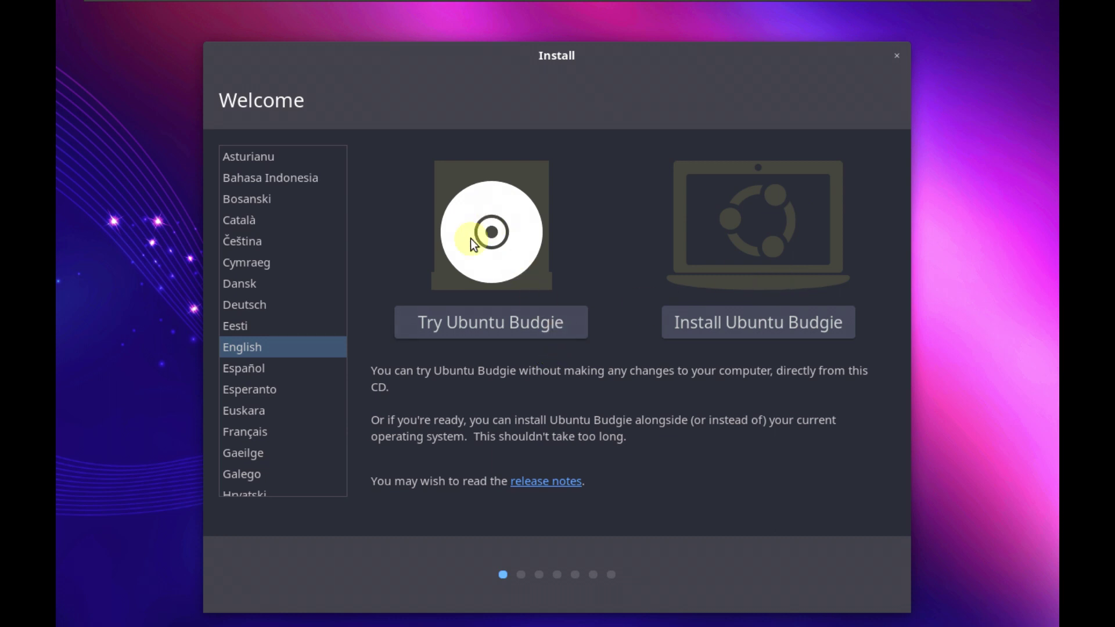
pyautogui.click(472, 315)
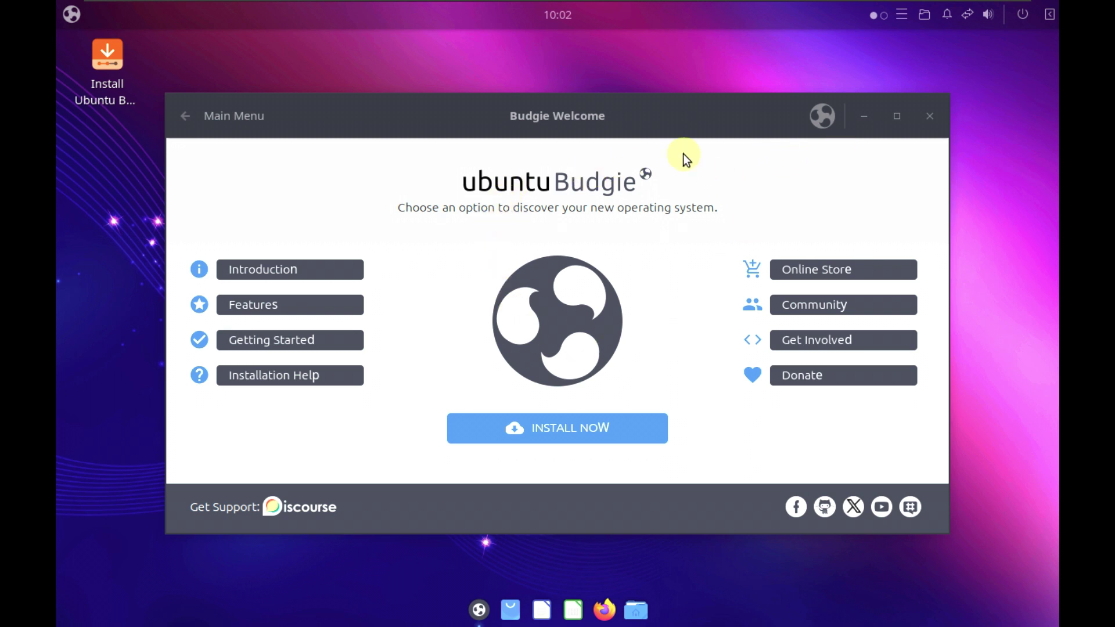
pyautogui.moveTo(643, 124); pyautogui.dragTo(640, 115)
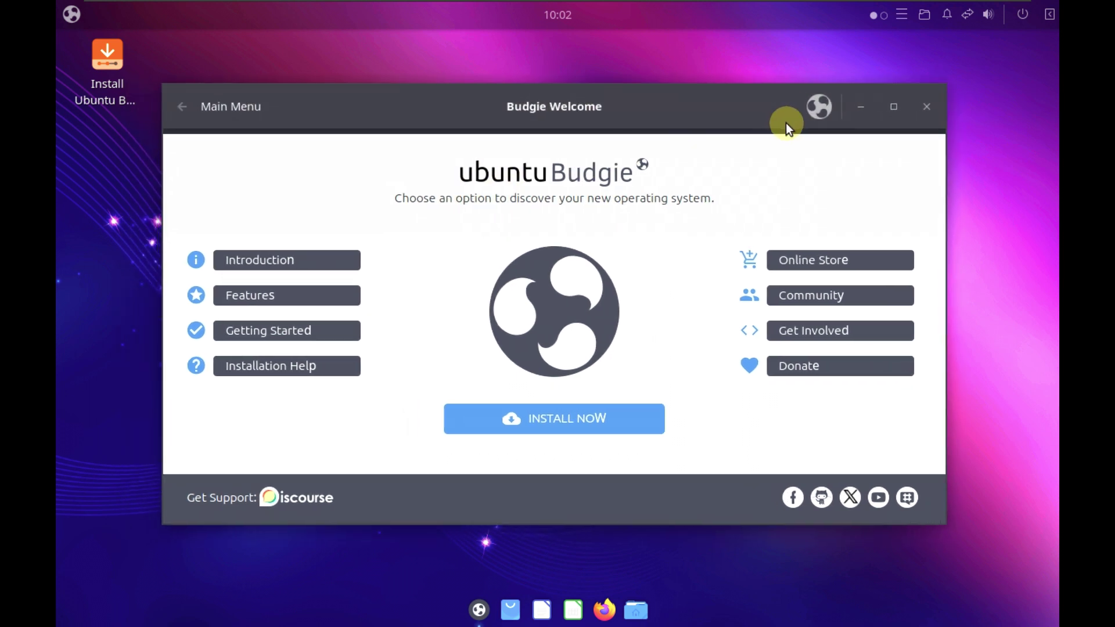
pyautogui.click(925, 108)
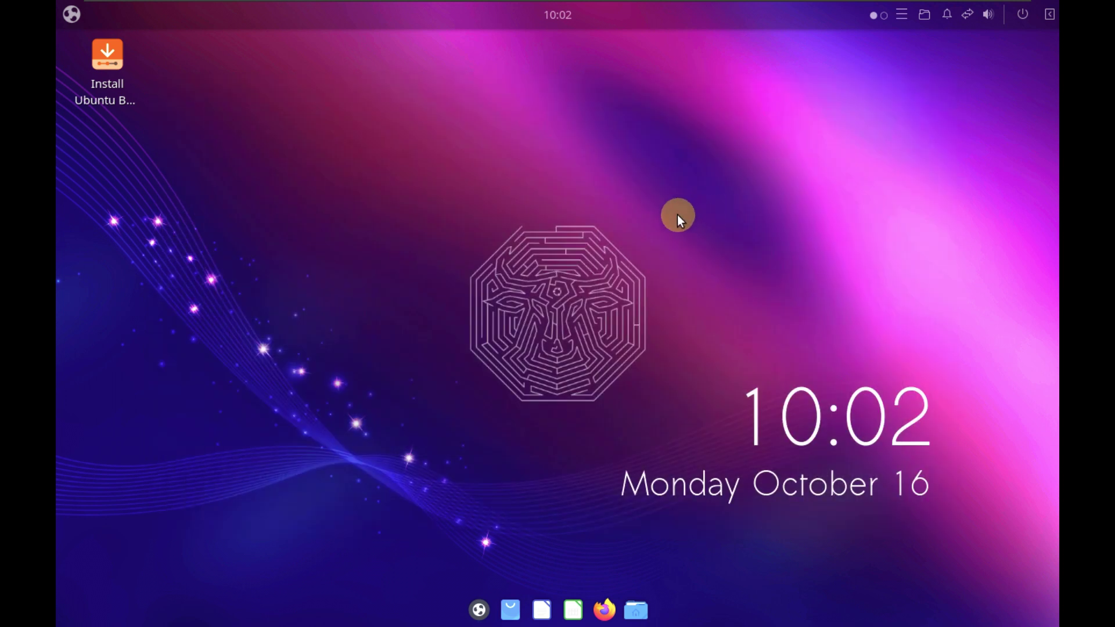
# Find System Monitor among the installed applications, launch it and maximize its window.
pyautogui.click(73, 16)
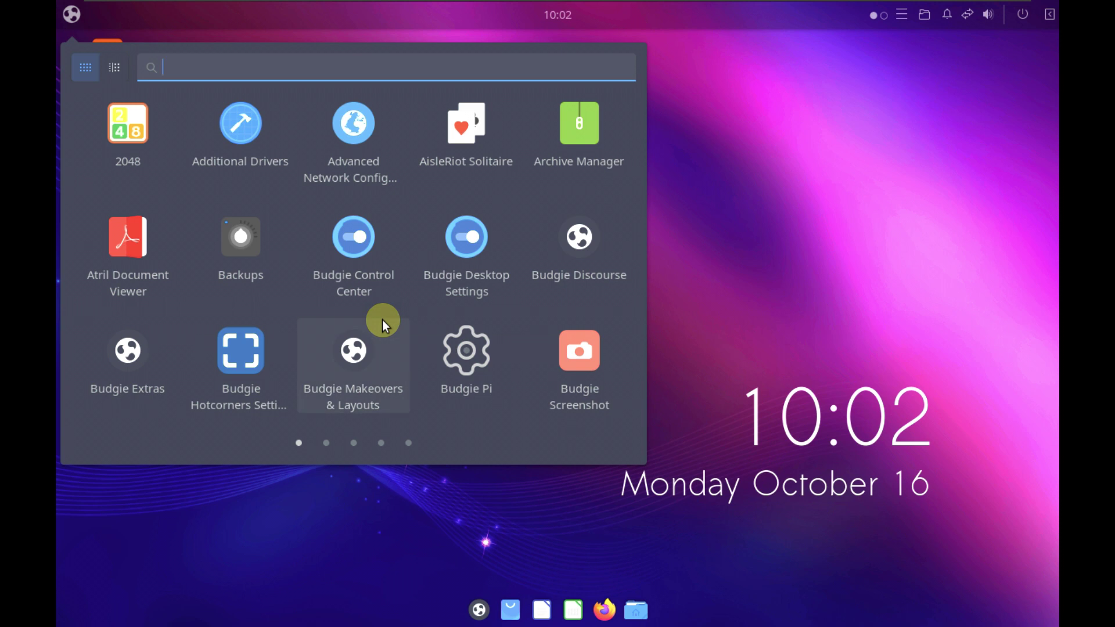
pyautogui.scroll(-1, 382, 319)
pyautogui.scroll(-2, 382, 319)
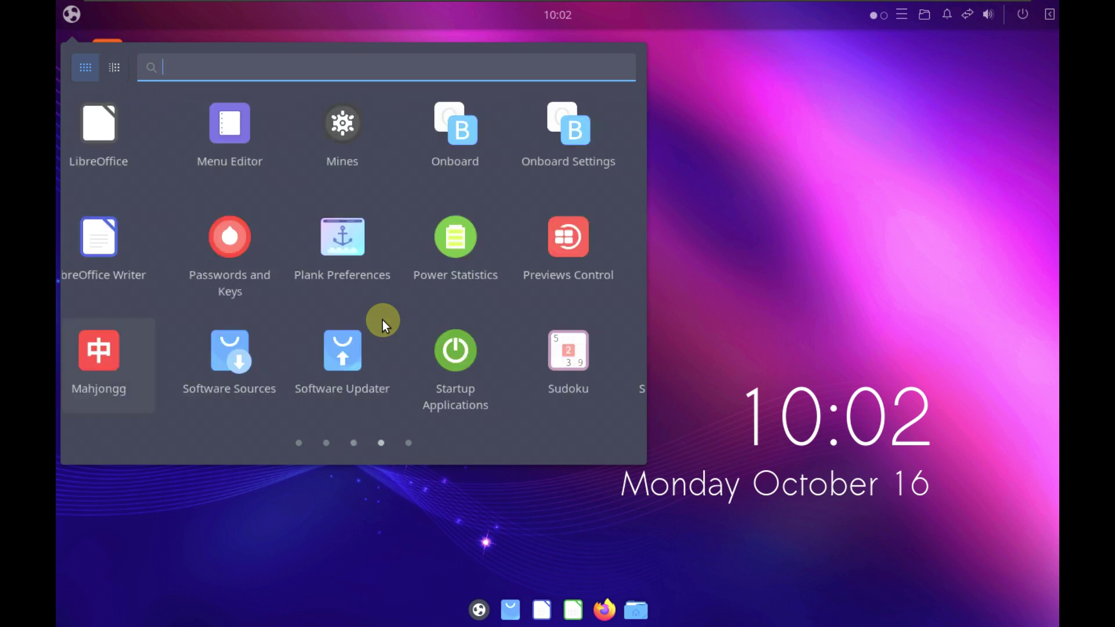
pyautogui.scroll(-1, 382, 320)
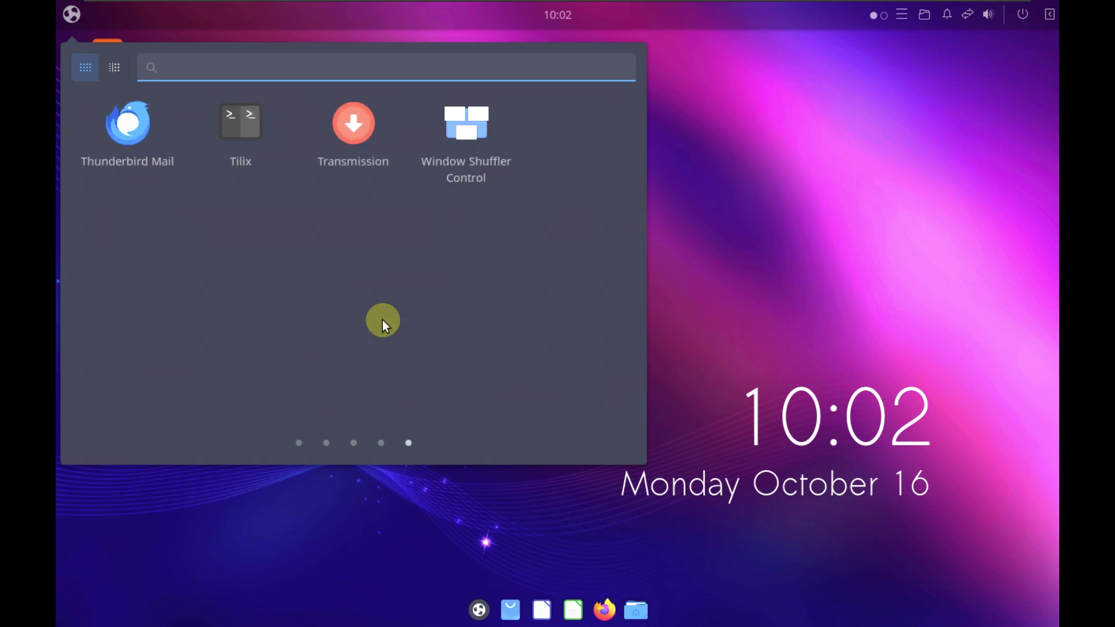
pyautogui.scroll(1, 382, 319)
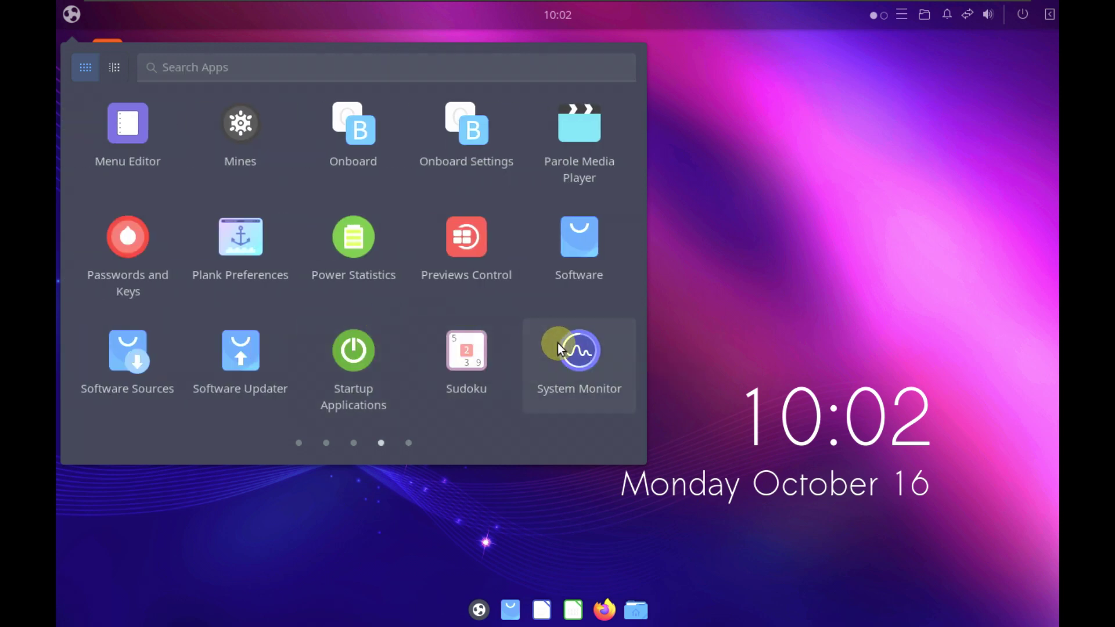
pyautogui.click(558, 343)
pyautogui.moveTo(458, 65); pyautogui.dragTo(775, 87)
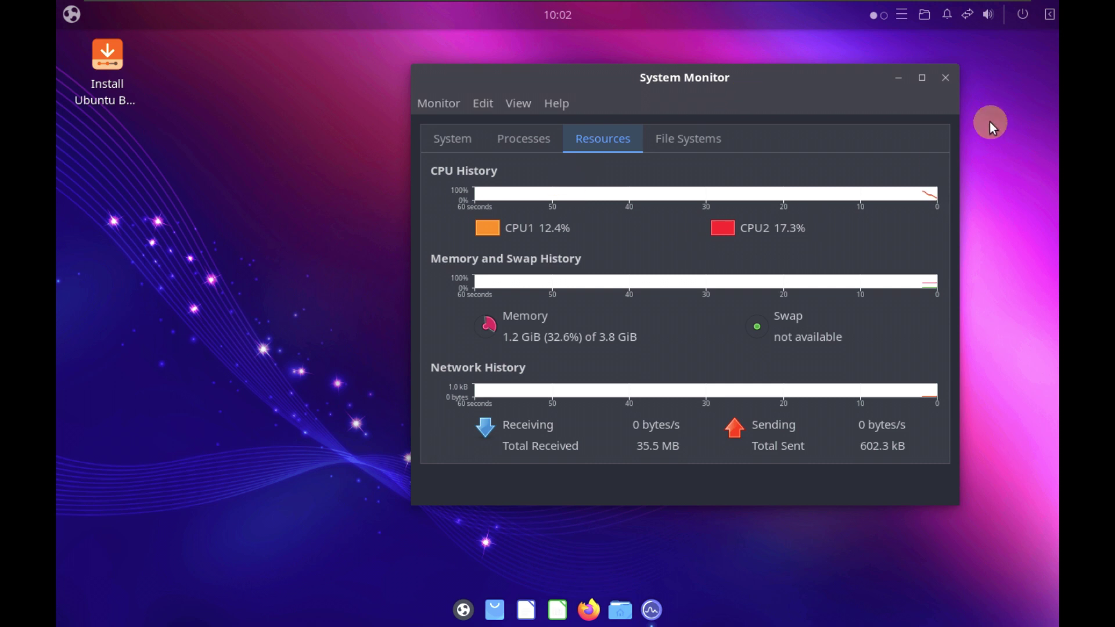
pyautogui.click(922, 77)
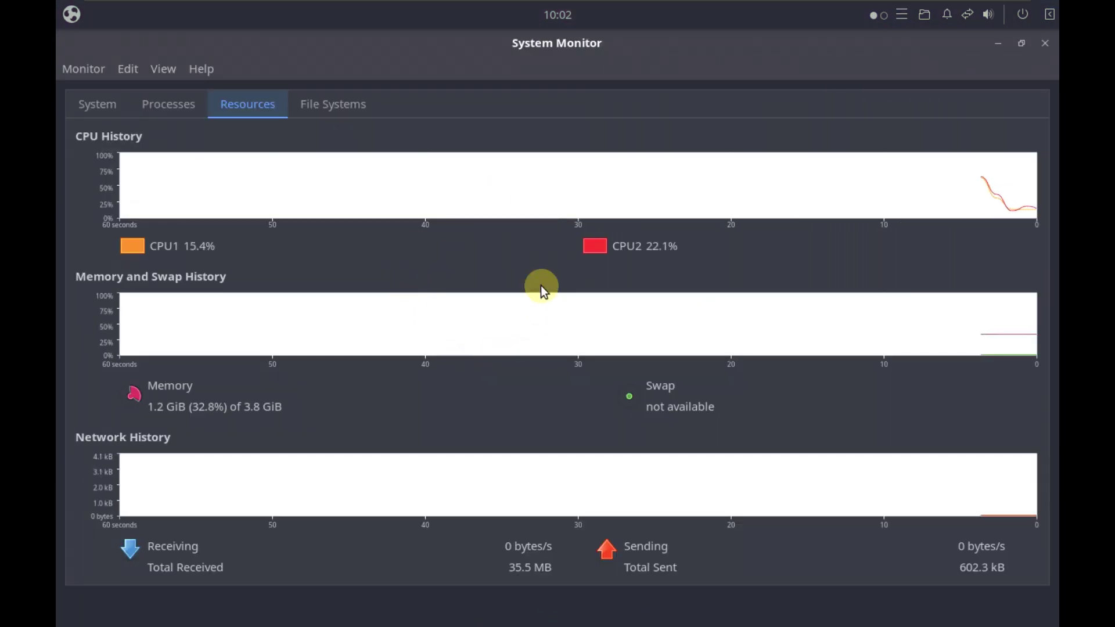
# Look over the running processes in System Monitor and return to the resource graphs.
pyautogui.click(168, 104)
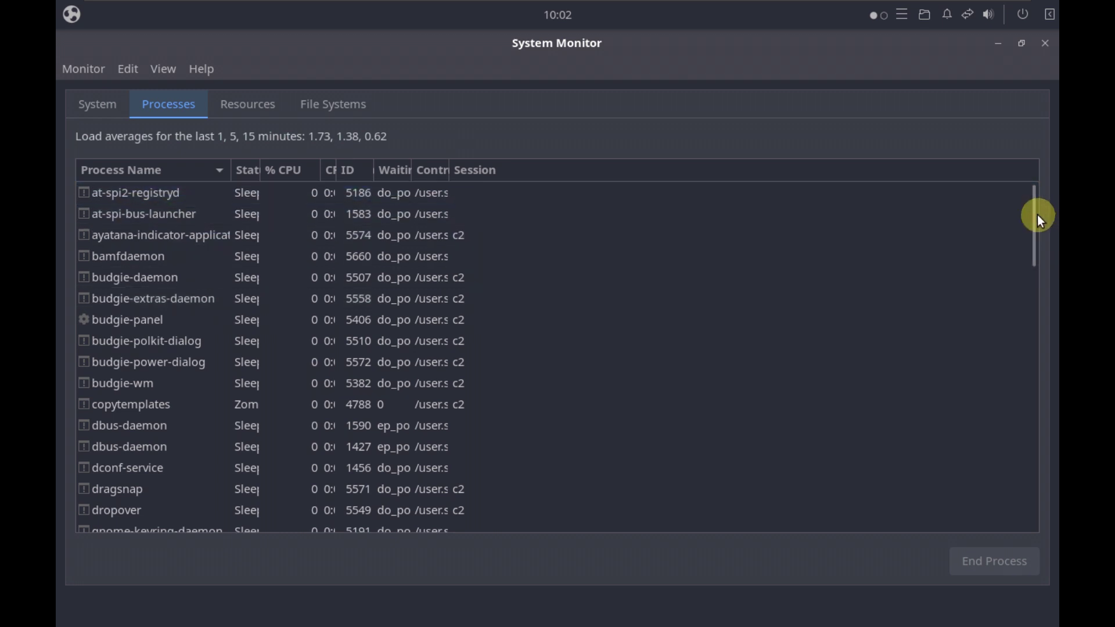
pyautogui.moveTo(1034, 215); pyautogui.dragTo(1015, 175)
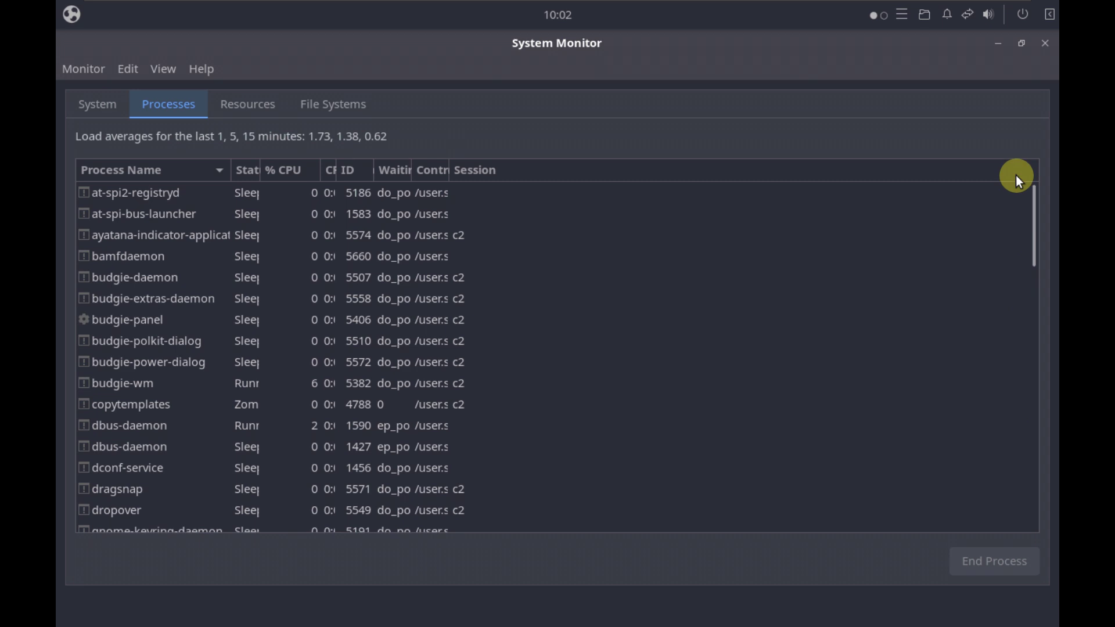
pyautogui.click(270, 106)
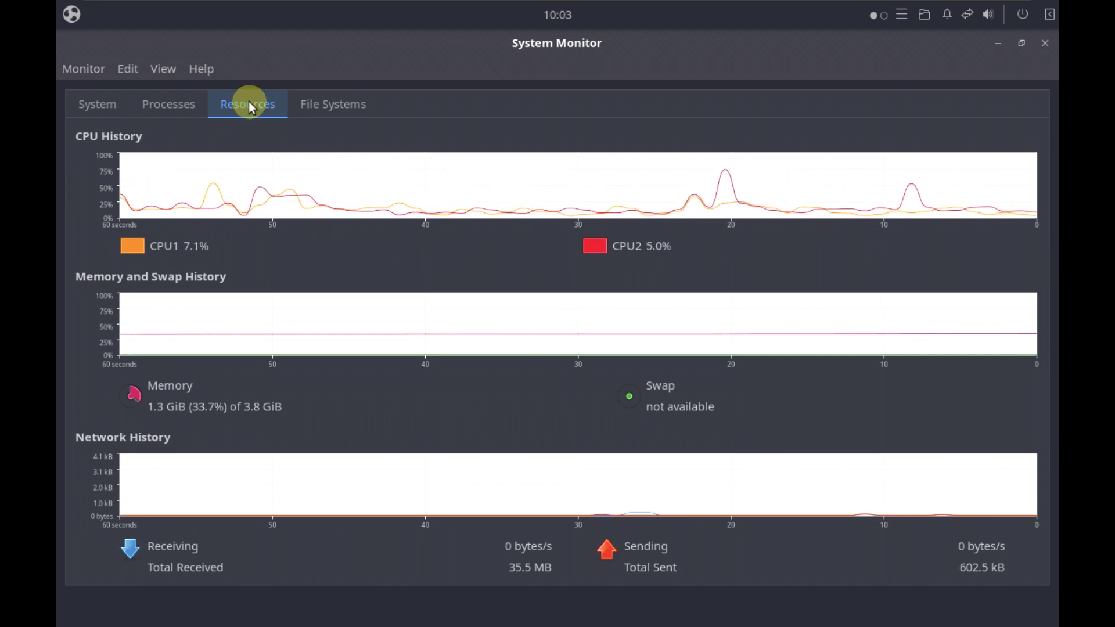
# Check the version number in System Monitor's About information and close the dialog.
pyautogui.click(201, 69)
pyautogui.click(238, 117)
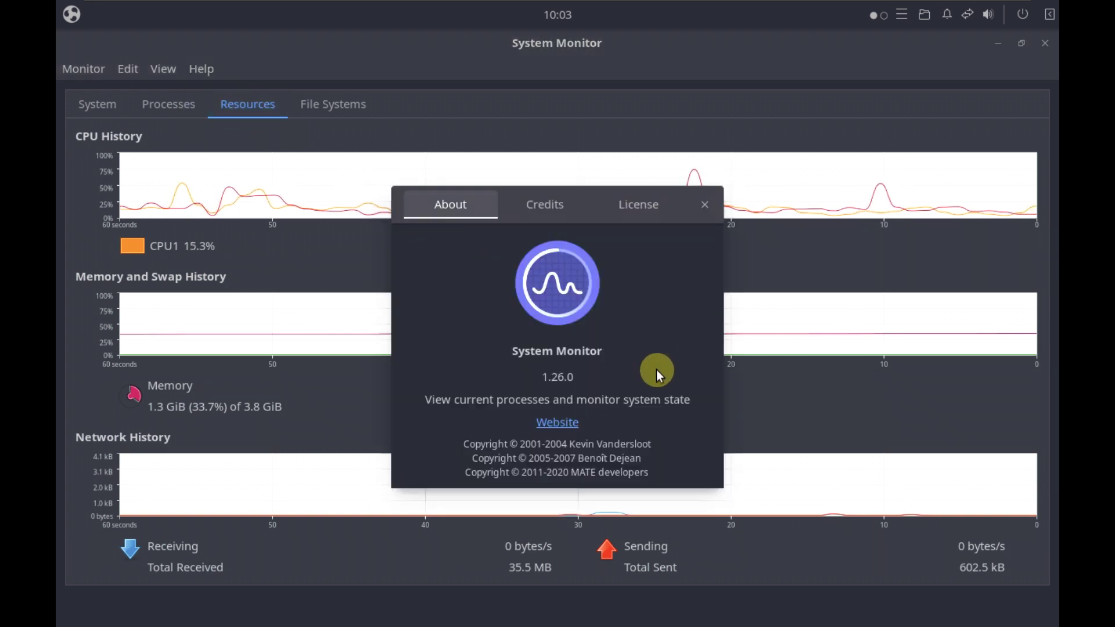
pyautogui.doubleClick(545, 377)
pyautogui.moveTo(561, 382); pyautogui.dragTo(580, 378)
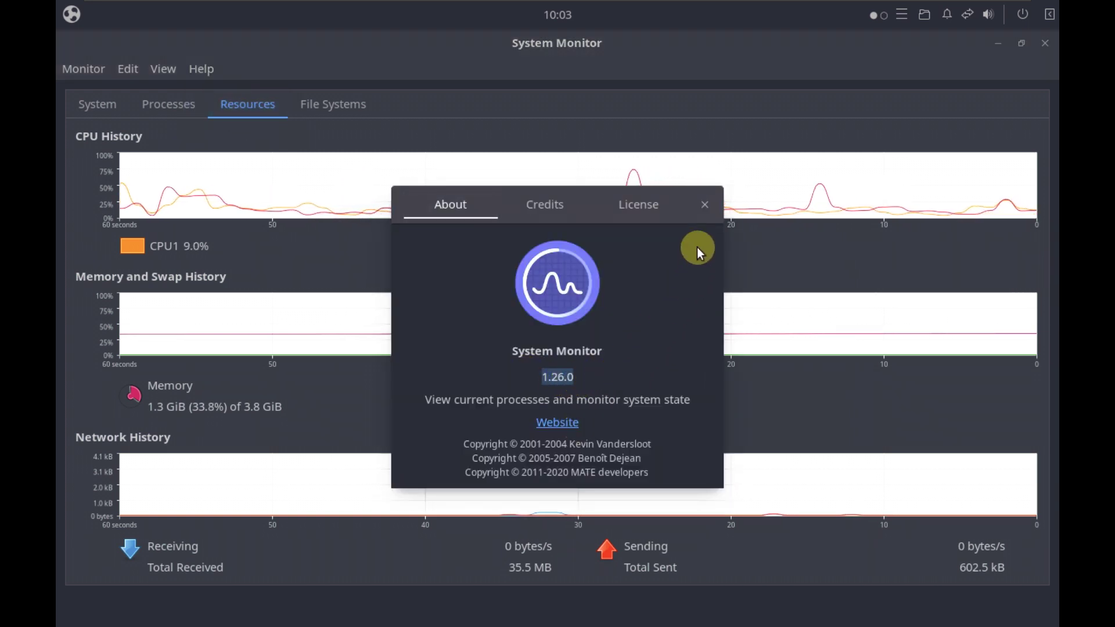
pyautogui.click(704, 204)
# Restore the System Monitor window to its smaller size and move it to the upper right corner of the desktop.
pyautogui.click(1021, 43)
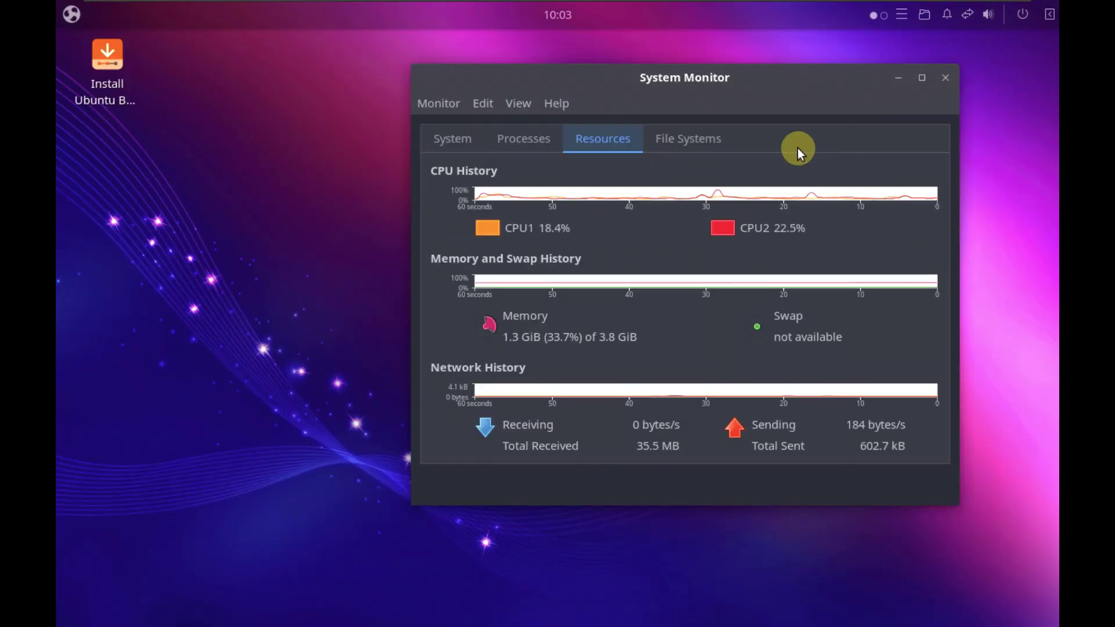
pyautogui.moveTo(638, 84); pyautogui.dragTo(737, 51)
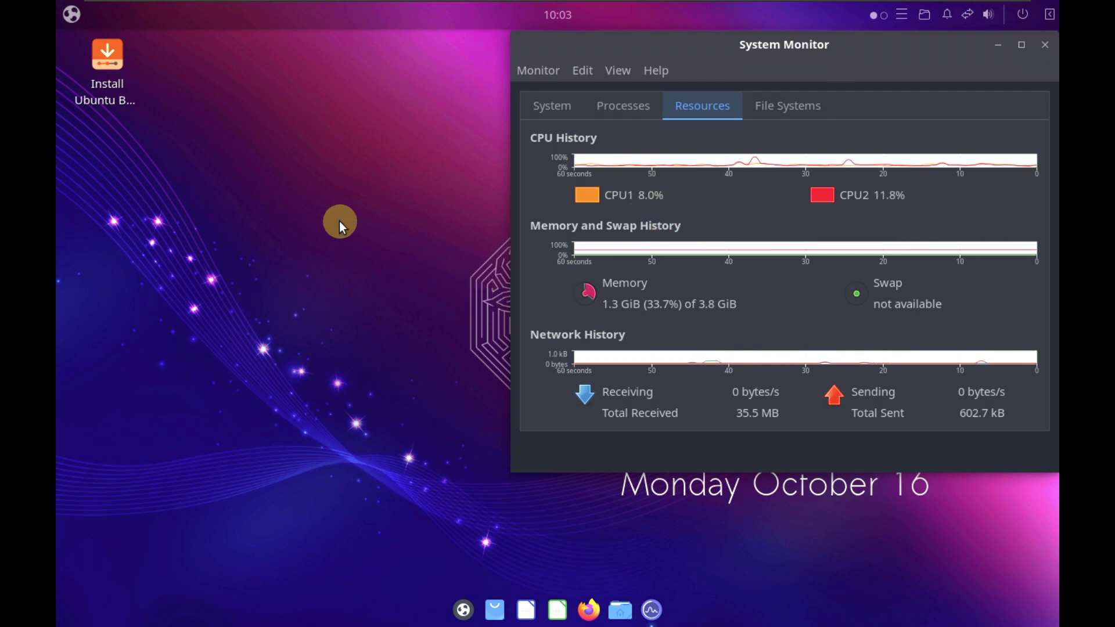
# Look through all pages of installed applications and open Budgie Desktop Settings.
pyautogui.click(71, 14)
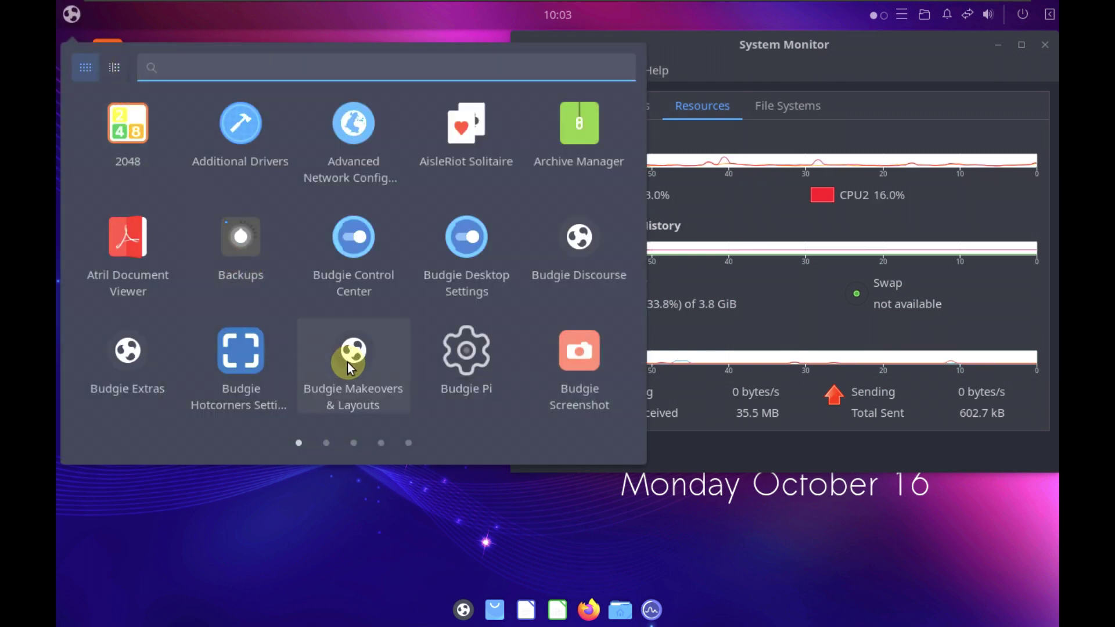
pyautogui.click(326, 442)
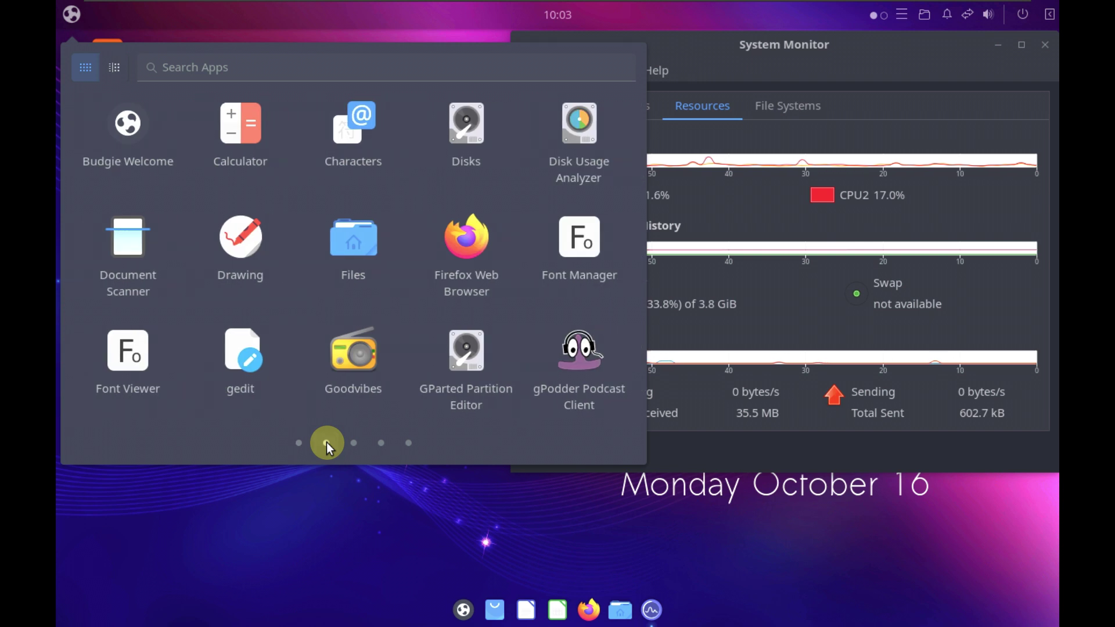
pyautogui.click(357, 446)
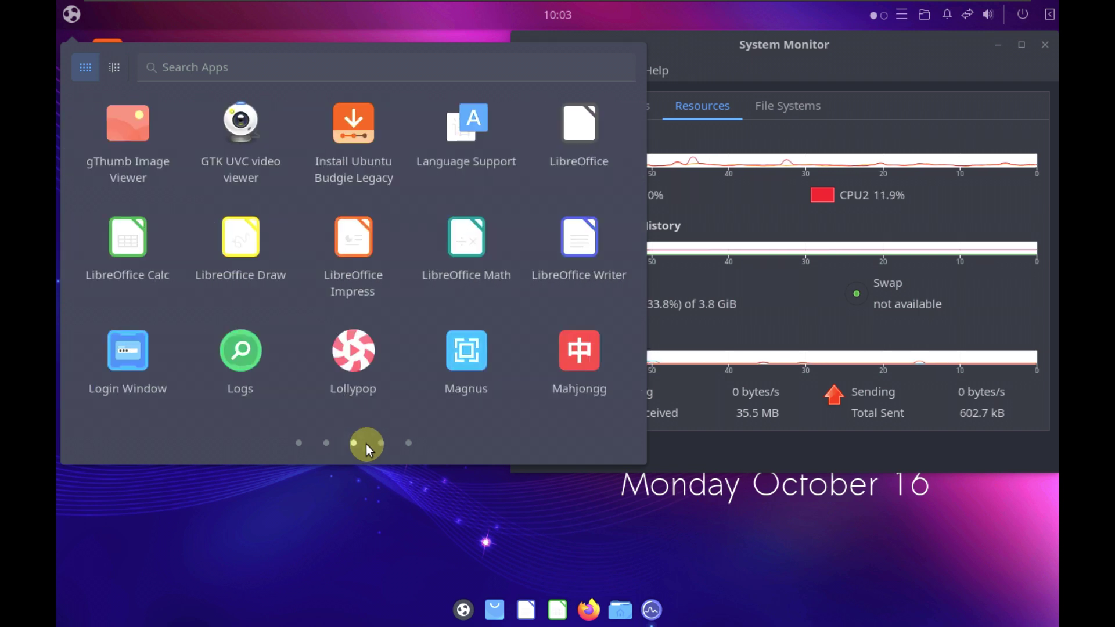
pyautogui.click(383, 443)
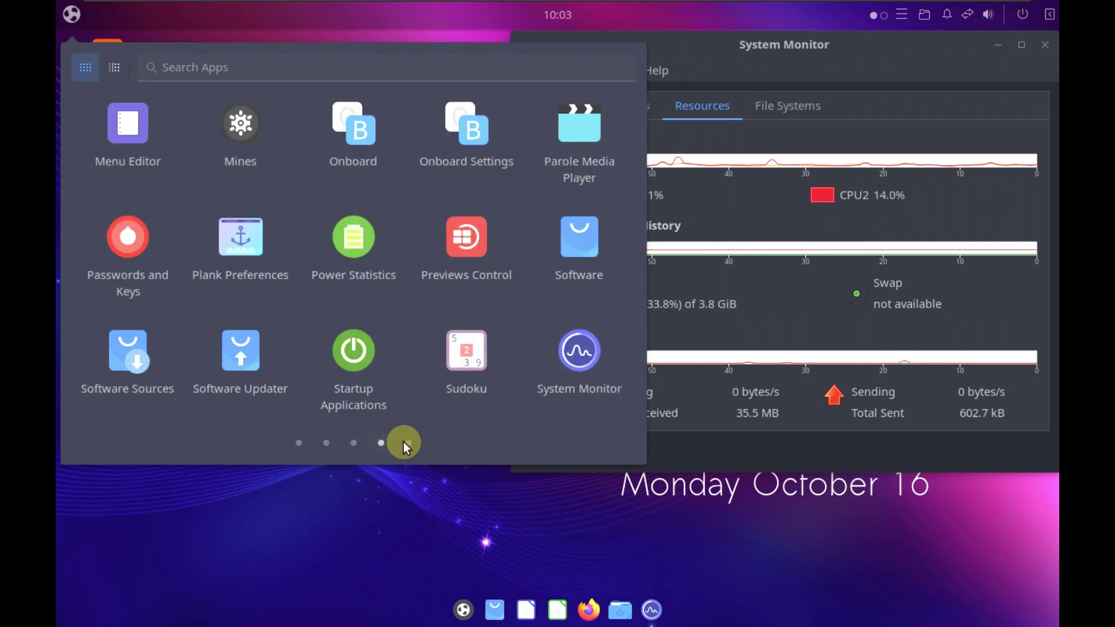
pyautogui.click(405, 443)
pyautogui.click(381, 444)
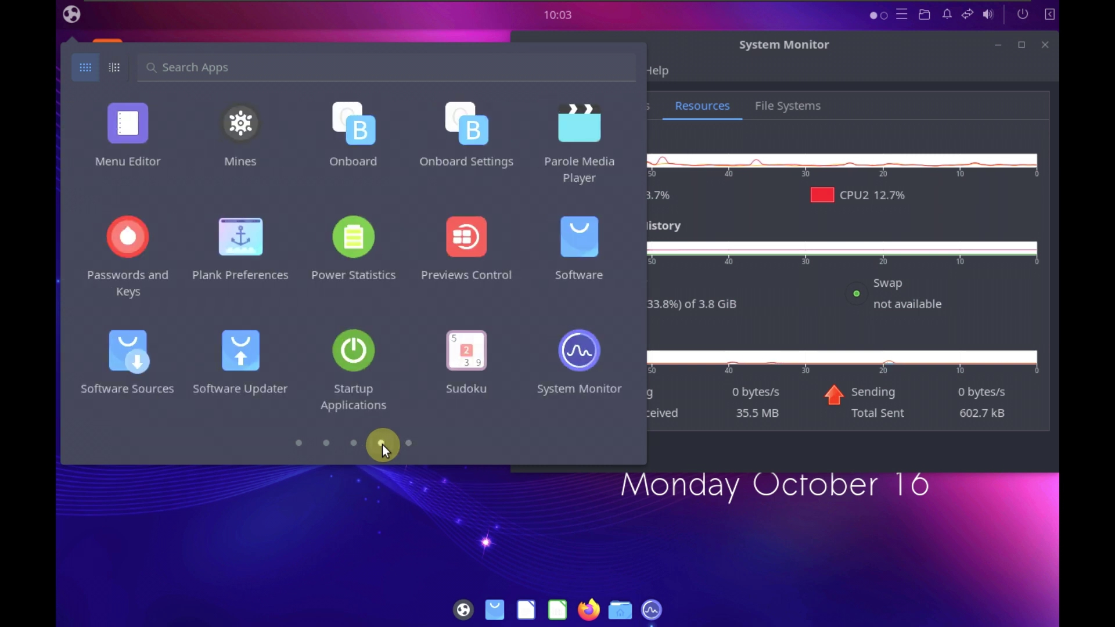
pyautogui.click(356, 444)
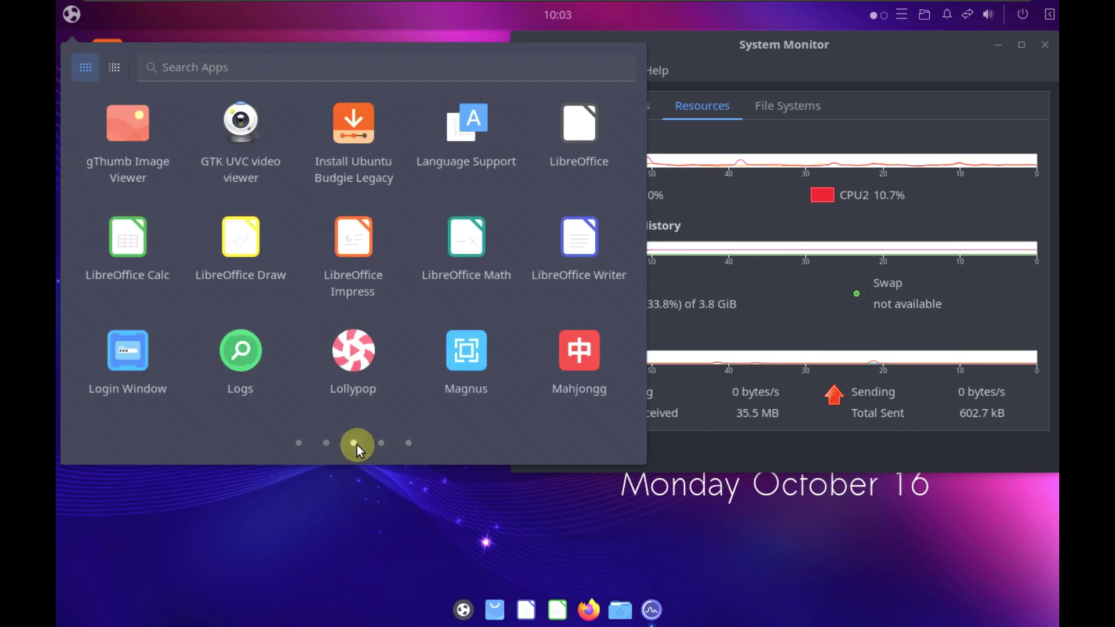
pyautogui.click(327, 443)
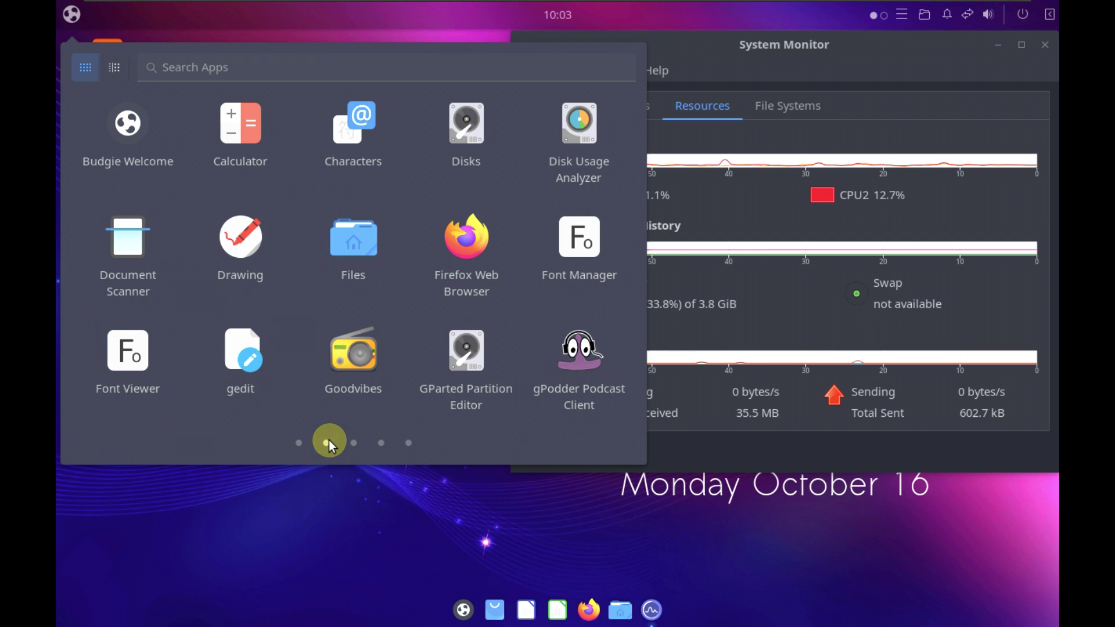
pyautogui.click(293, 439)
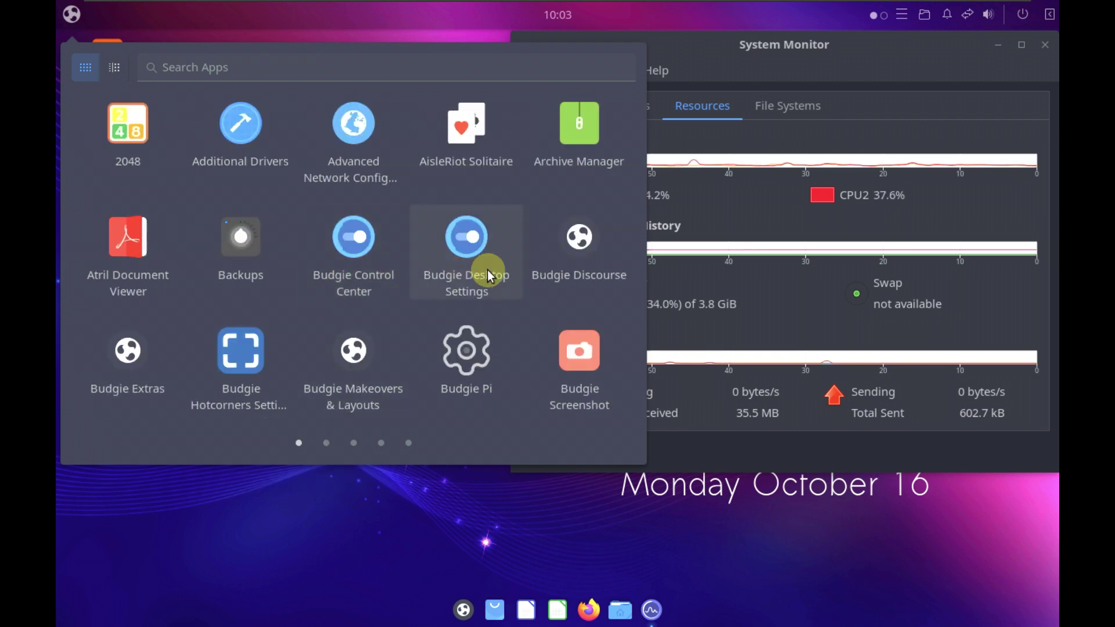
pyautogui.click(460, 274)
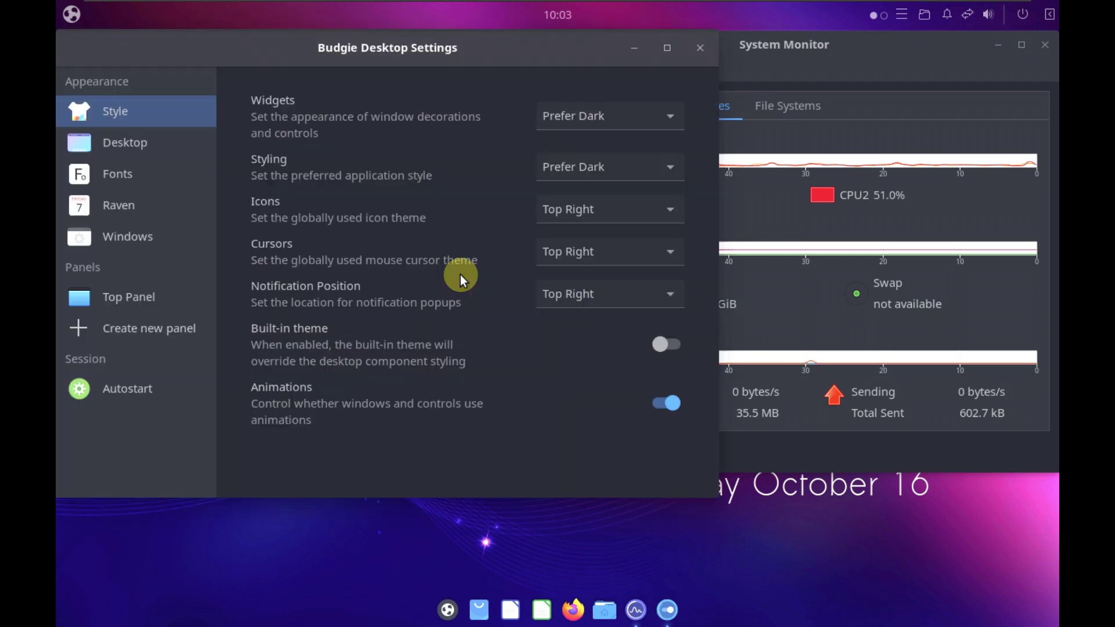
# Launch Budgie Control Center and close the Budgie Desktop Settings window.
pyautogui.click(79, 22)
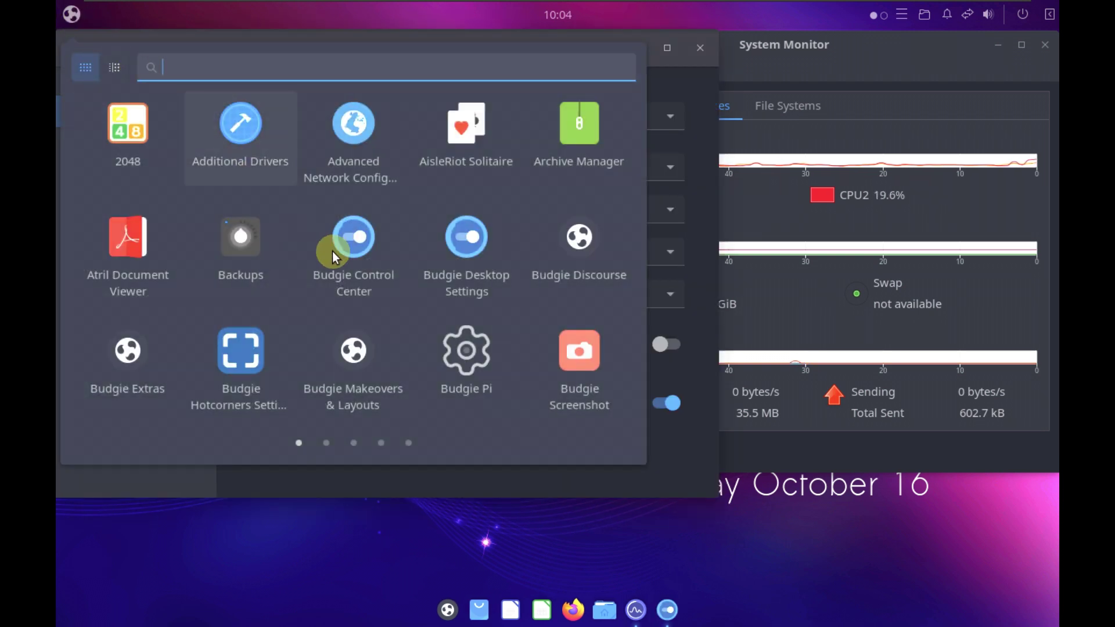
pyautogui.click(349, 268)
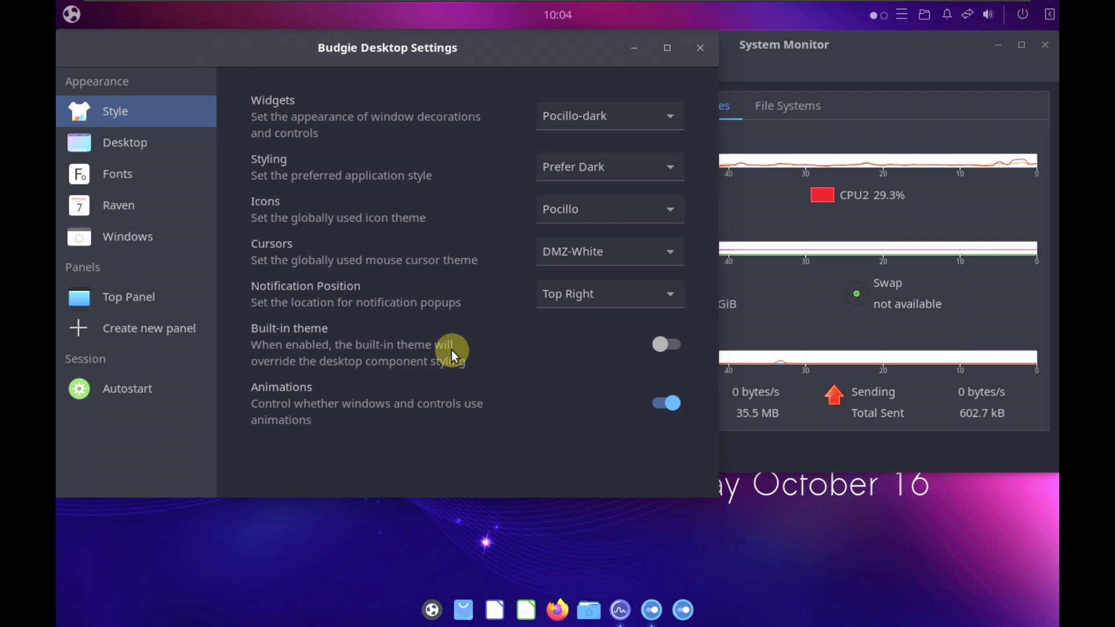
pyautogui.moveTo(373, 53); pyautogui.dragTo(547, 83)
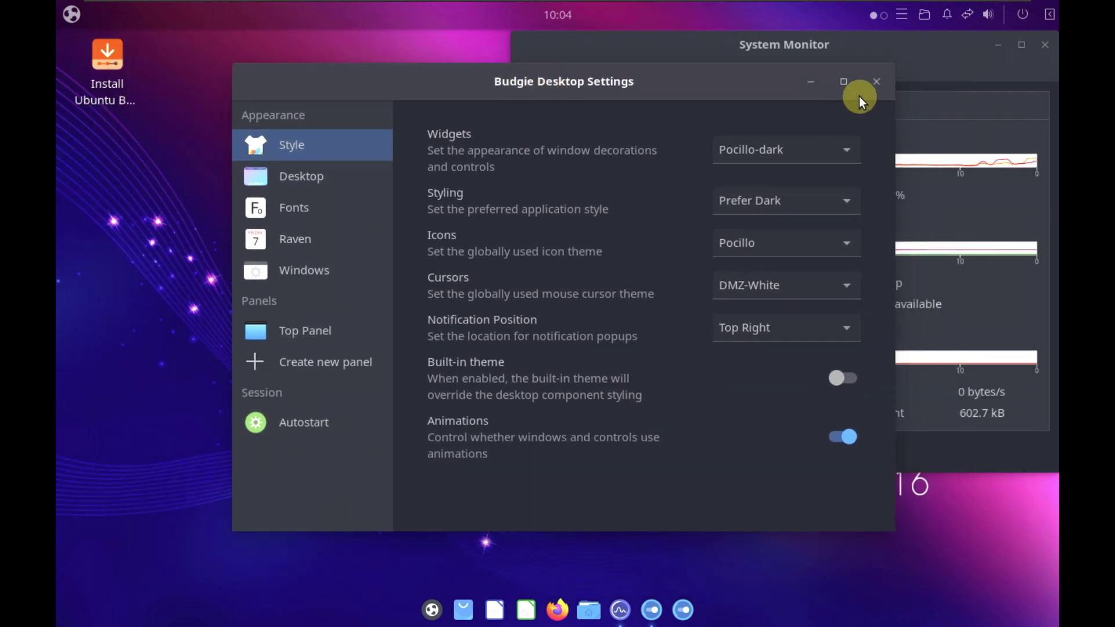
pyautogui.click(876, 82)
# Dismiss the application launcher and open the Displays settings in Budgie Control Center.
pyautogui.click(78, 24)
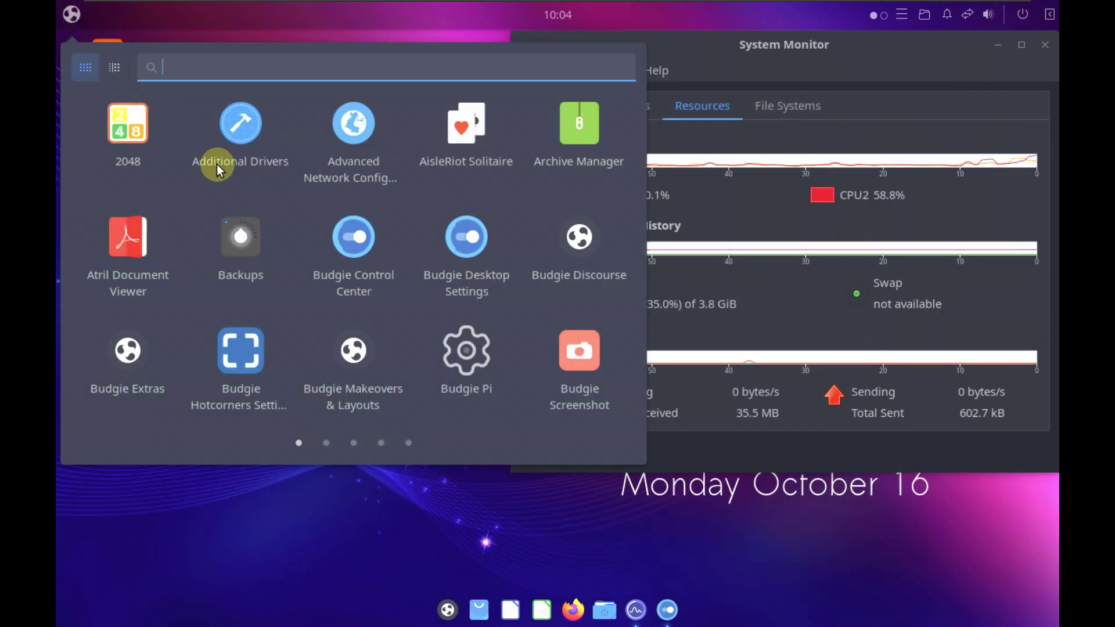
pyautogui.click(791, 462)
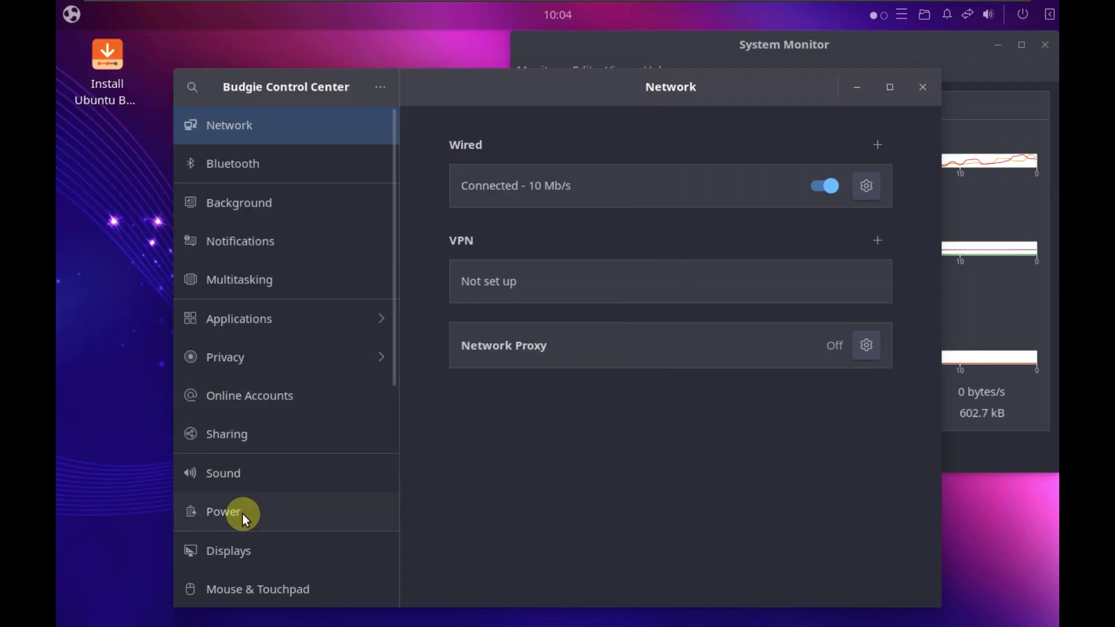
pyautogui.click(258, 552)
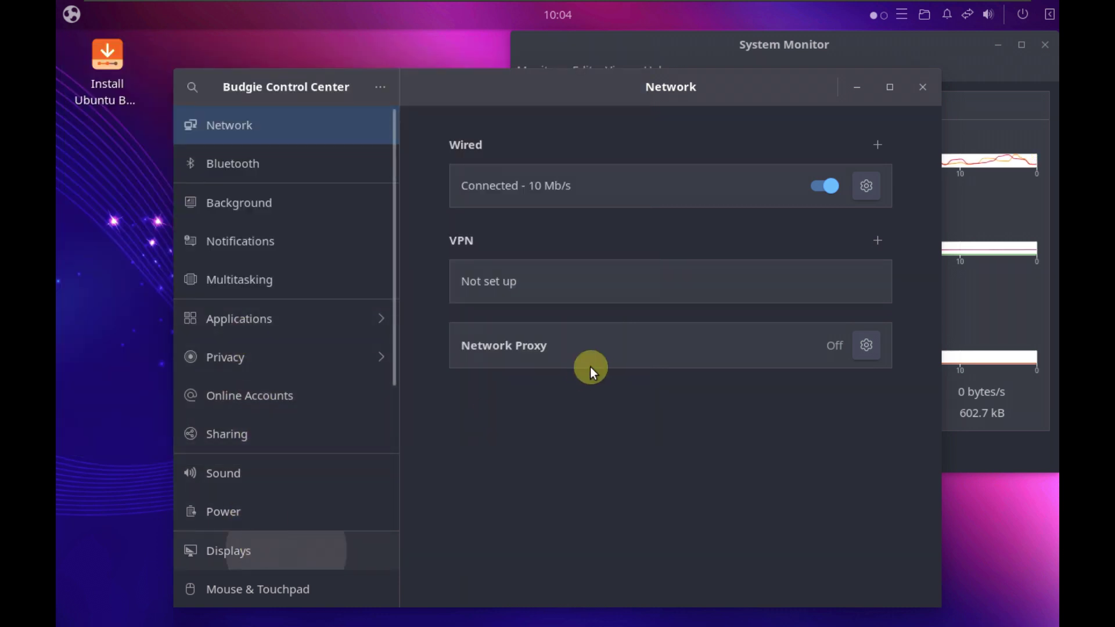
# Set the display resolution to 1920 × 1080 (16:9), apply the change and keep the new configuration.
pyautogui.click(847, 219)
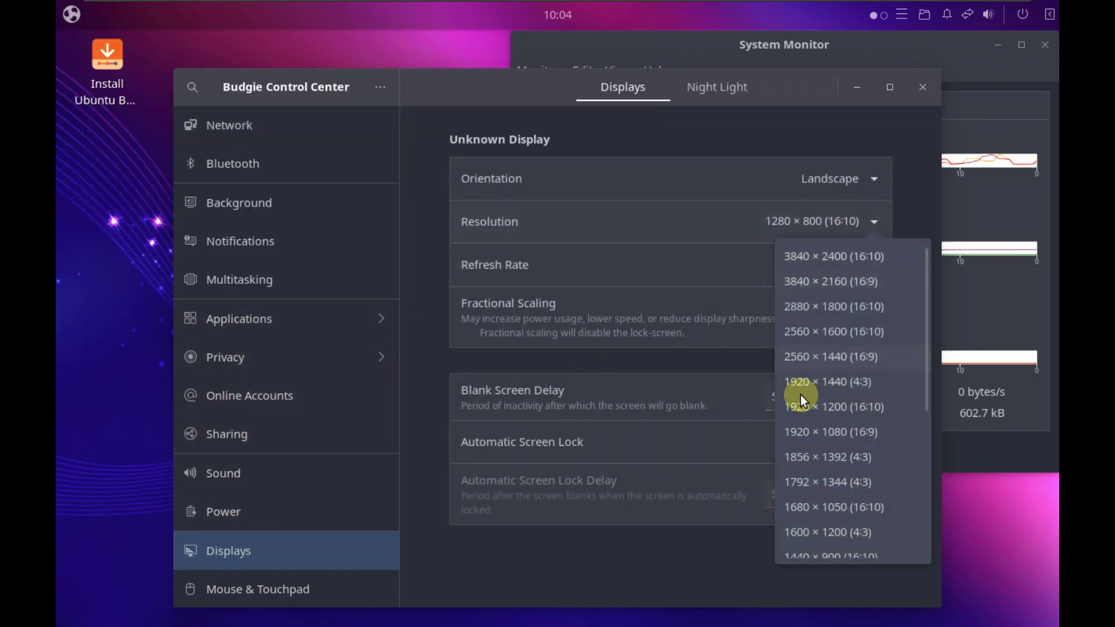
pyautogui.click(820, 430)
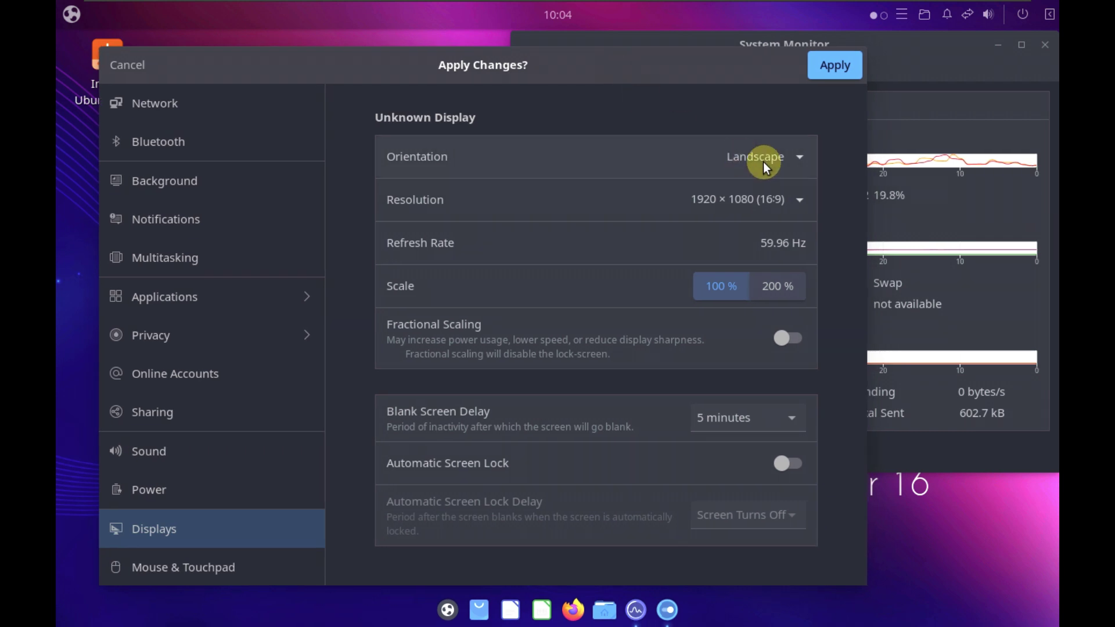
pyautogui.click(820, 79)
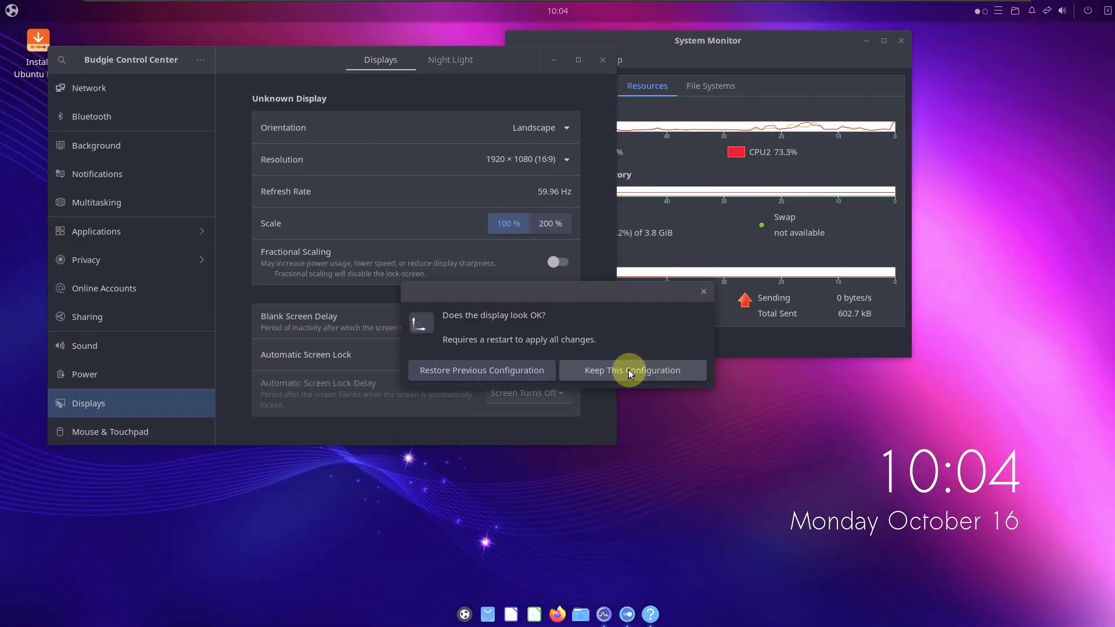
pyautogui.click(628, 370)
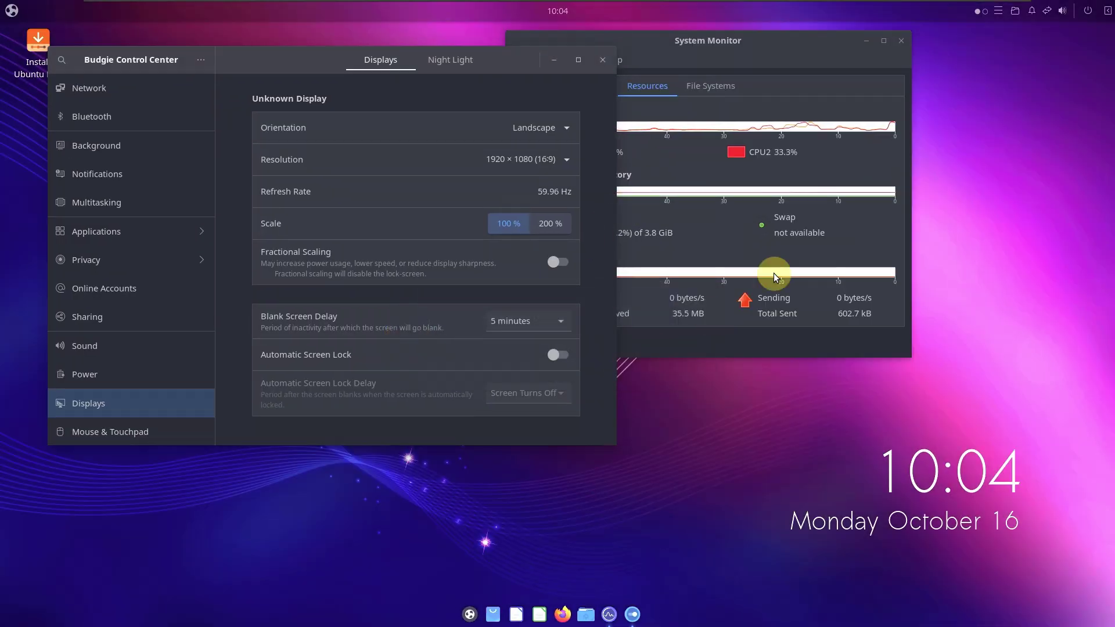
# Move the System Monitor window into the upper right corner of the enlarged desktop, clear of Budgie Control Center.
pyautogui.moveTo(1005, 3)
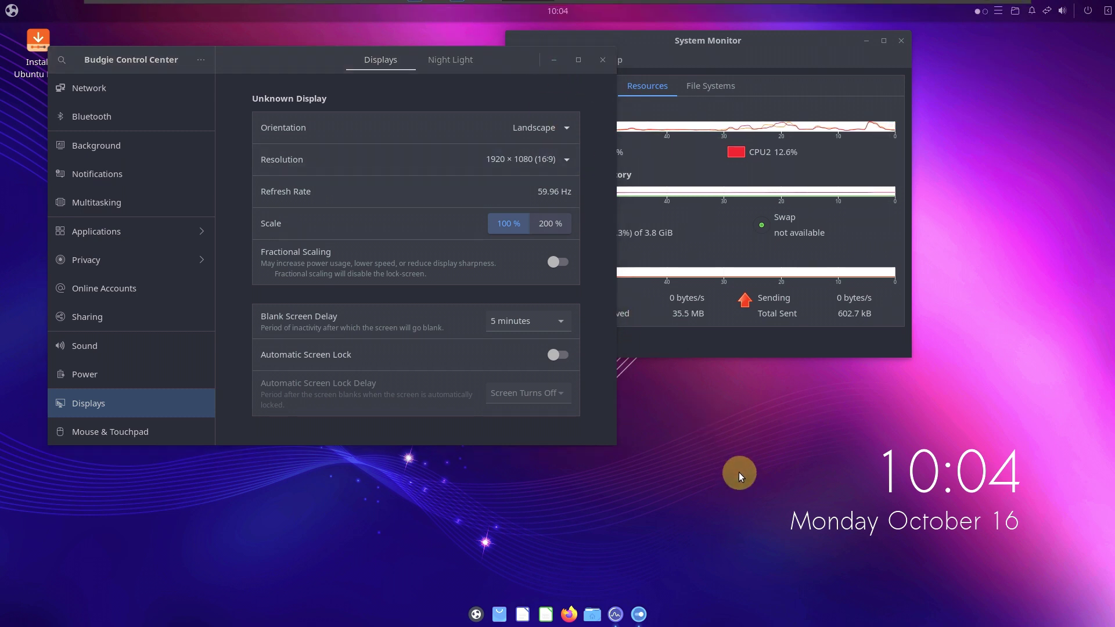
pyautogui.moveTo(701, 46); pyautogui.dragTo(909, 35)
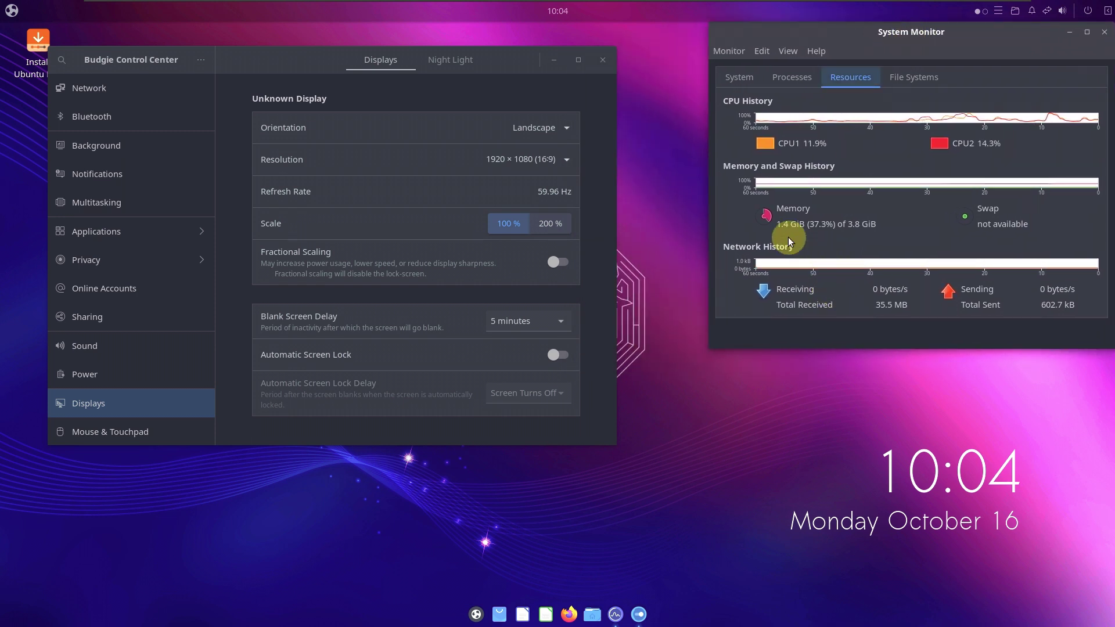
# Open the About page in Budgie Control Center and enlarge the window almost to the full desktop height.
pyautogui.scroll(-5, 124, 386)
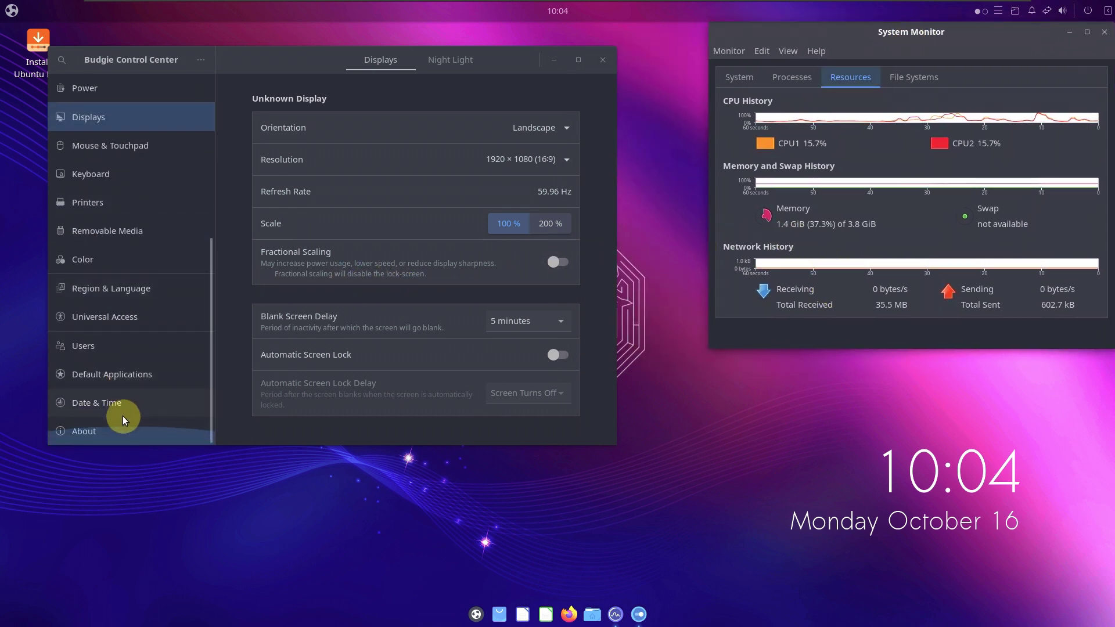
pyautogui.press('End')
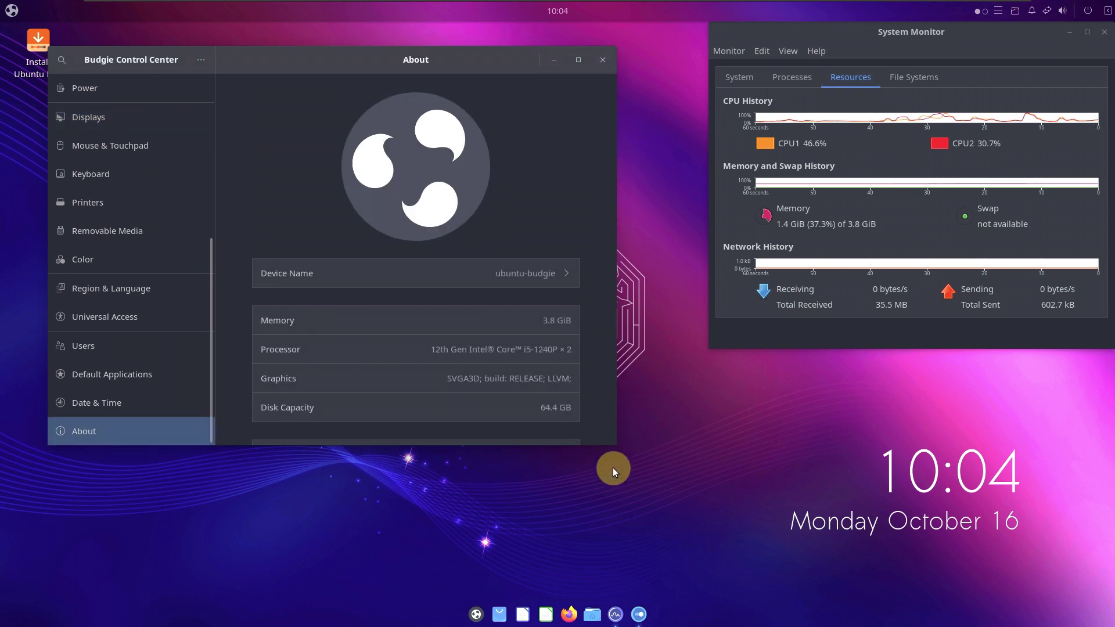
pyautogui.moveTo(611, 441); pyautogui.dragTo(758, 614)
# Examine the hardware and system details on the About page, highlighting the OS name, OS type, windowing system, virtualization and kernel version.
pyautogui.scroll(-1, 652, 354)
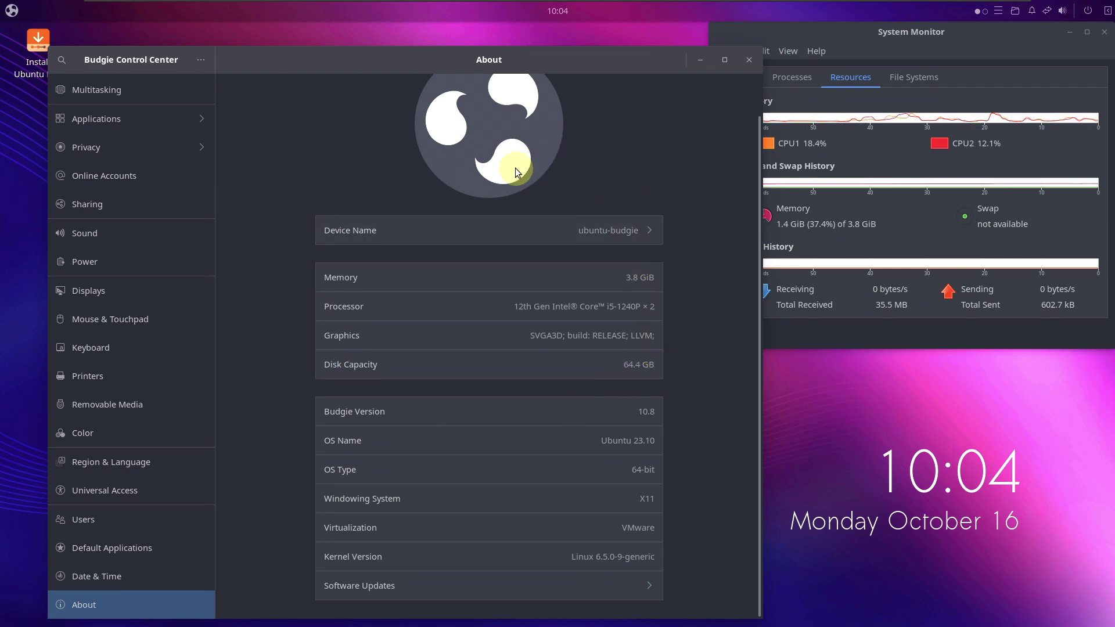
pyautogui.scroll(1, 510, 166)
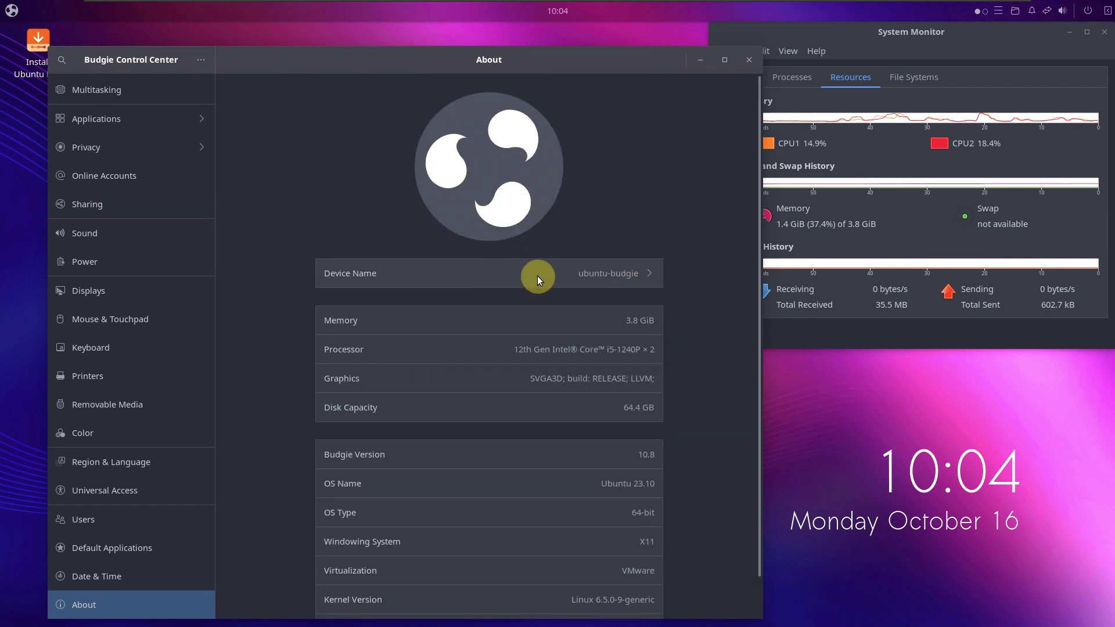
pyautogui.scroll(-1, 661, 234)
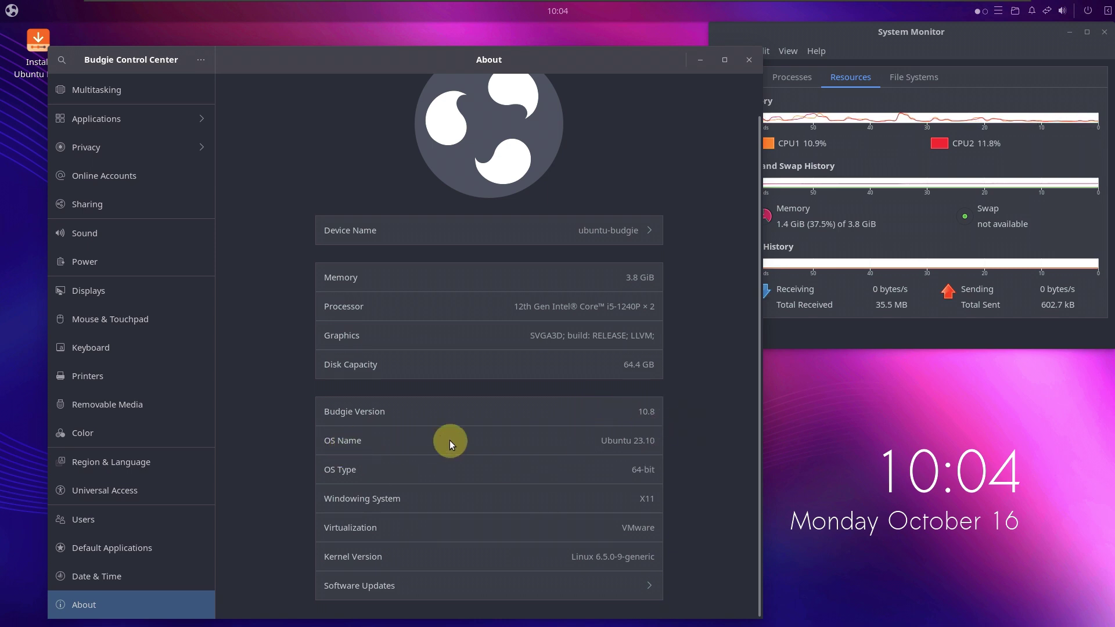
pyautogui.moveTo(607, 440); pyautogui.dragTo(654, 440)
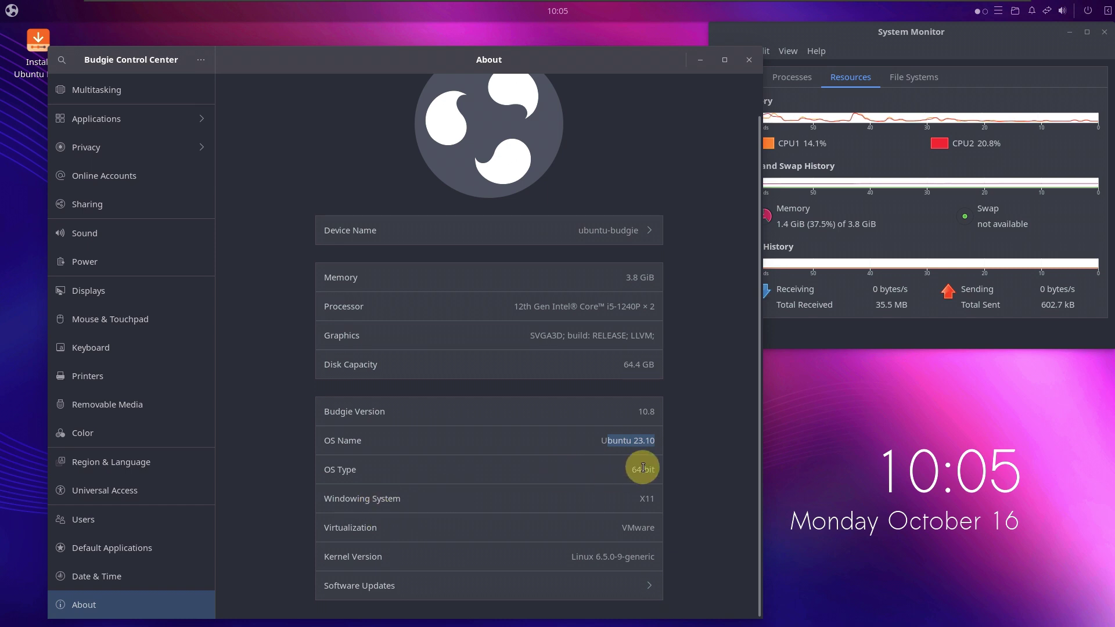
pyautogui.moveTo(635, 467); pyautogui.dragTo(662, 460)
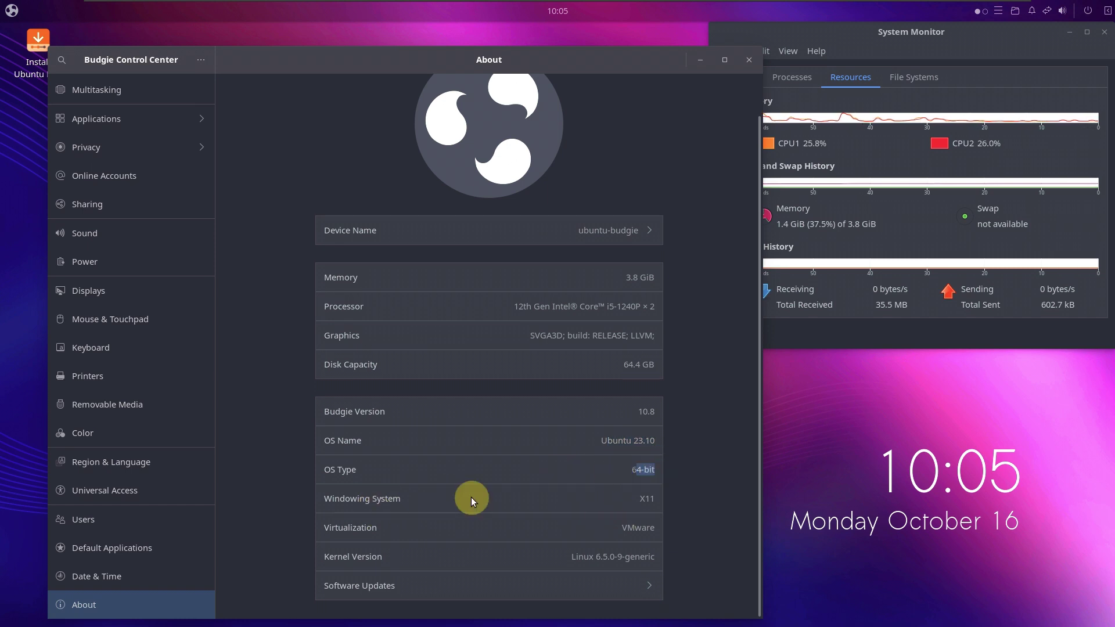
pyautogui.doubleClick(643, 498)
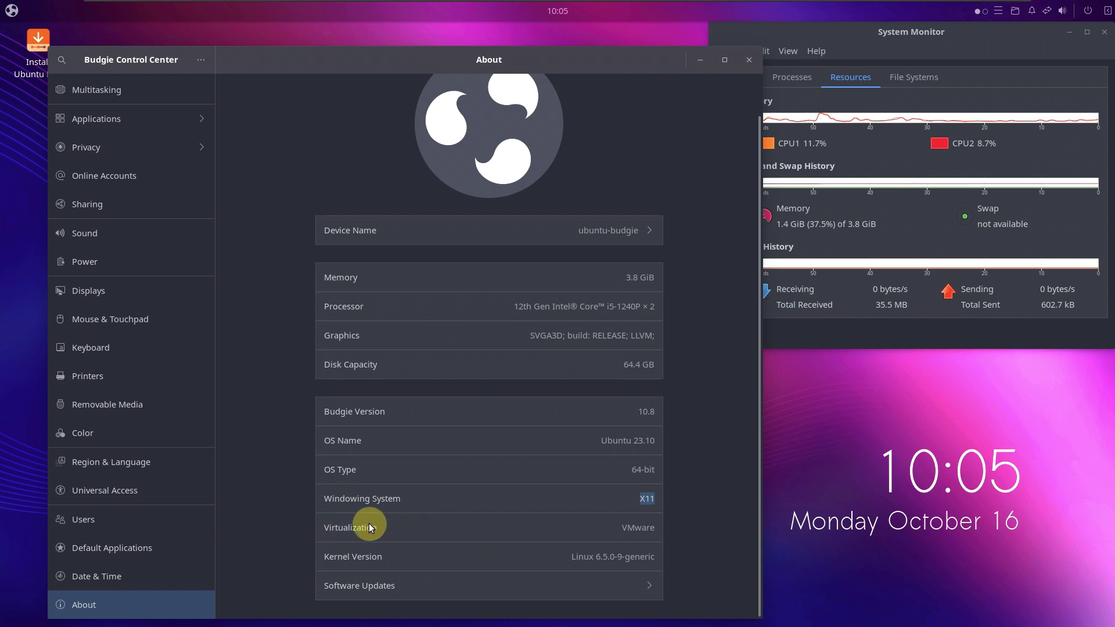
pyautogui.moveTo(627, 527); pyautogui.dragTo(655, 528)
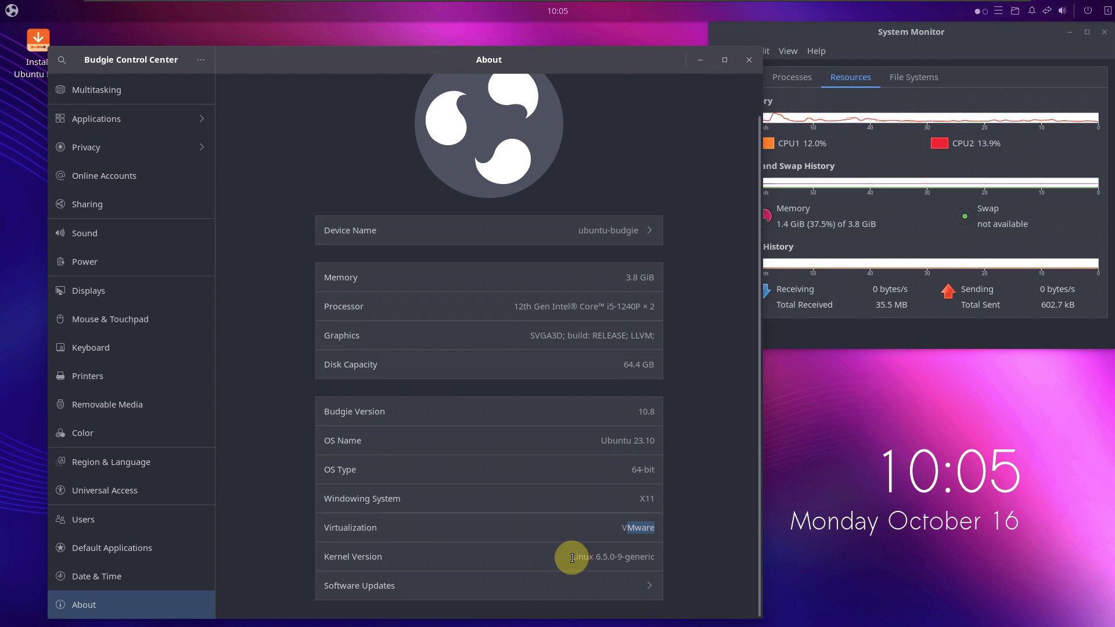
pyautogui.moveTo(581, 558); pyautogui.dragTo(657, 557)
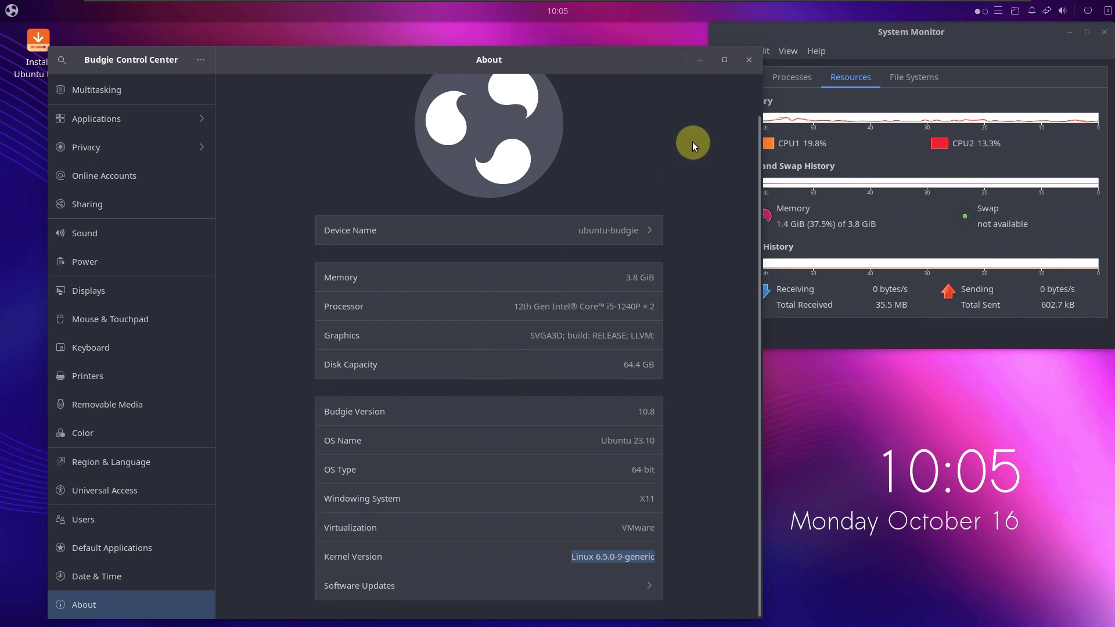
# Close Budgie Control Center, launch Firefox and close its Mozilla privacy notice tab.
pyautogui.click(749, 59)
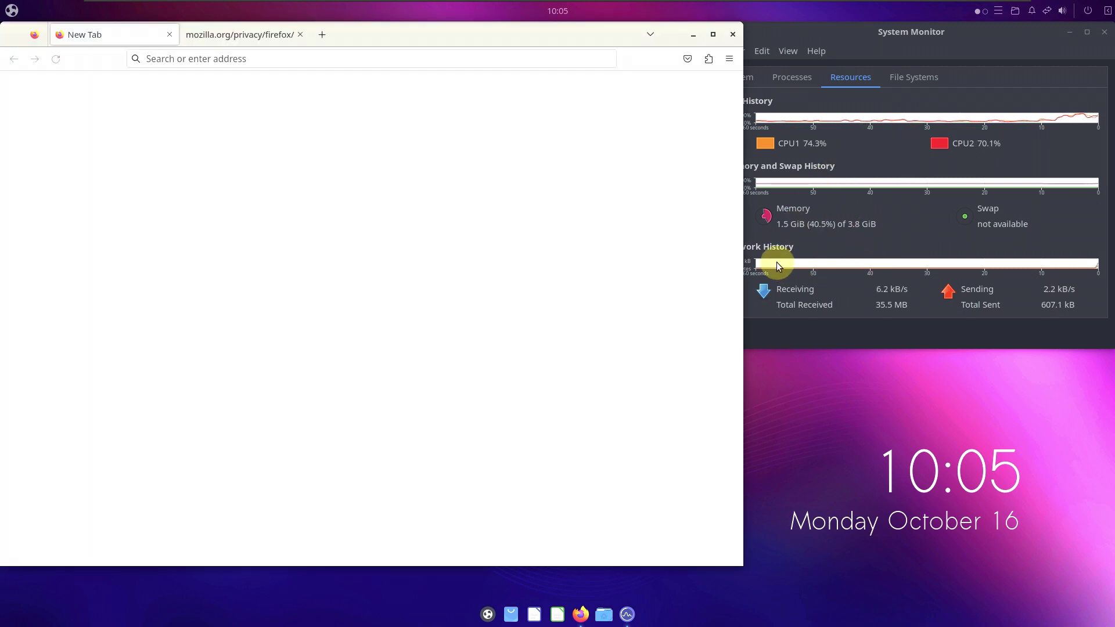
pyautogui.click(300, 34)
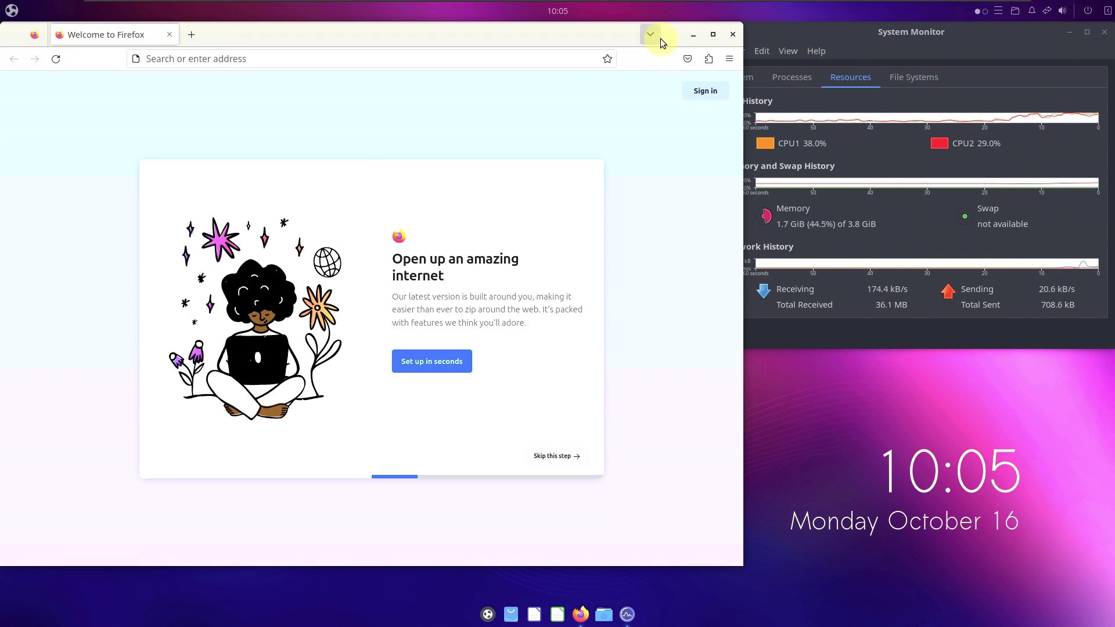
# Check the Firefox version in the About Mozilla Firefox dialog, highlight the version number and close the dialog.
pyautogui.click(726, 64)
pyautogui.click(635, 449)
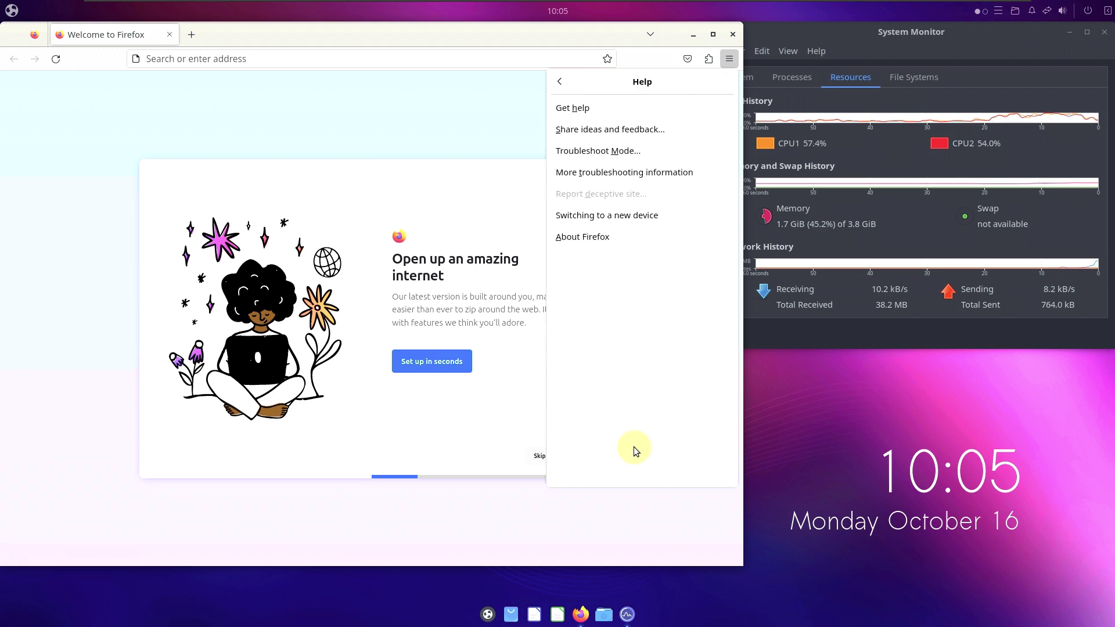
pyautogui.click(579, 240)
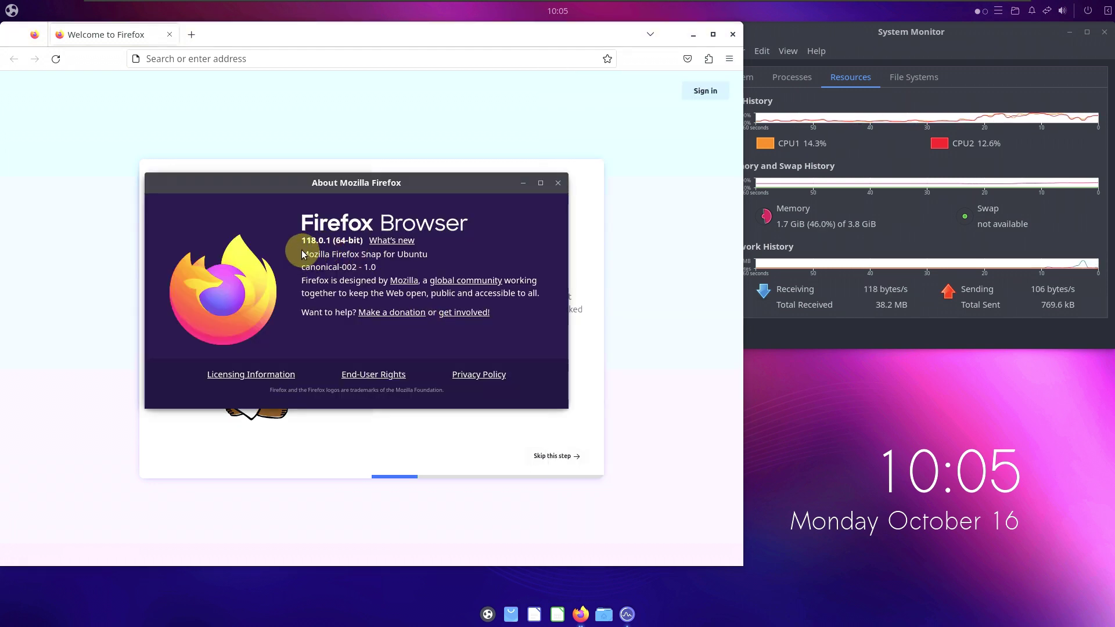
pyautogui.moveTo(306, 241); pyautogui.dragTo(327, 241)
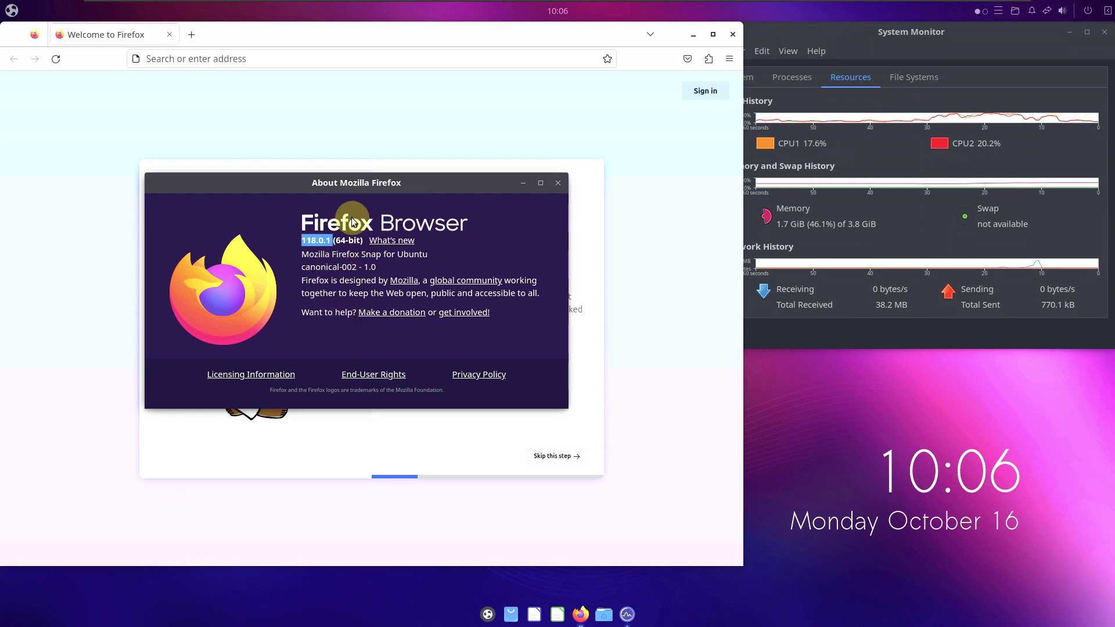
pyautogui.click(557, 184)
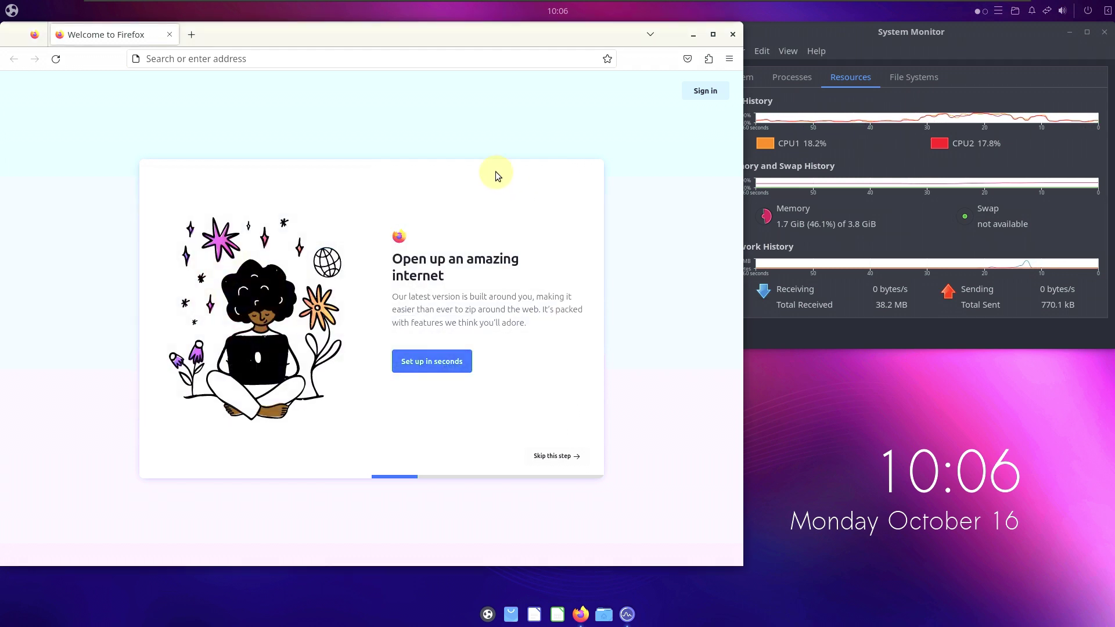
# Open about:support in Firefox and look through the troubleshooting information, from the application basics to the graphics details.
pyautogui.click(301, 63)
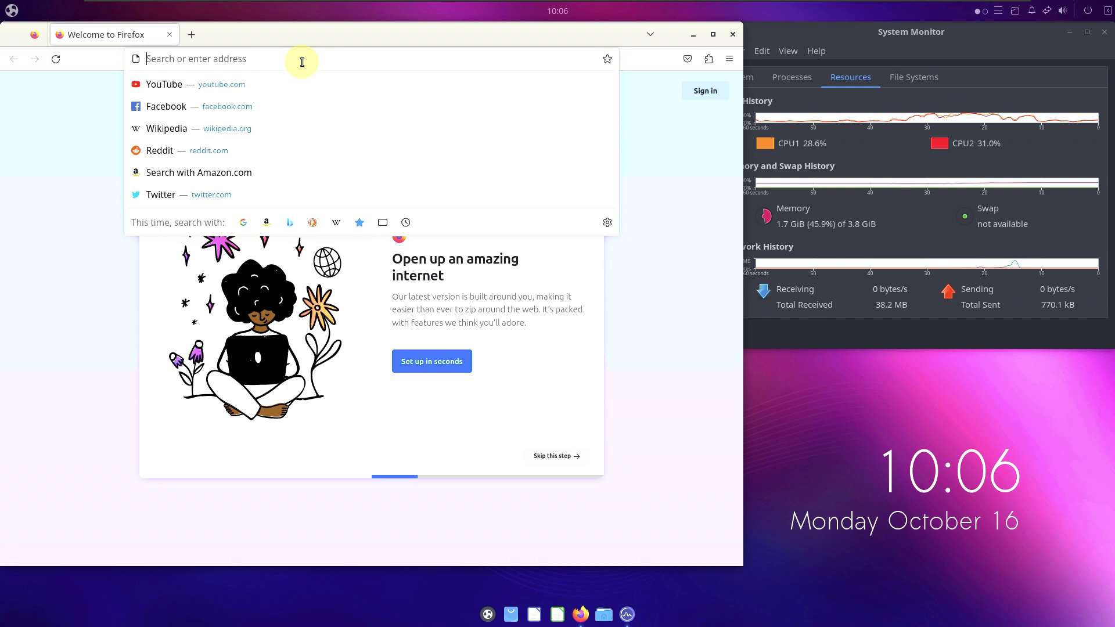
pyautogui.write('about:support')
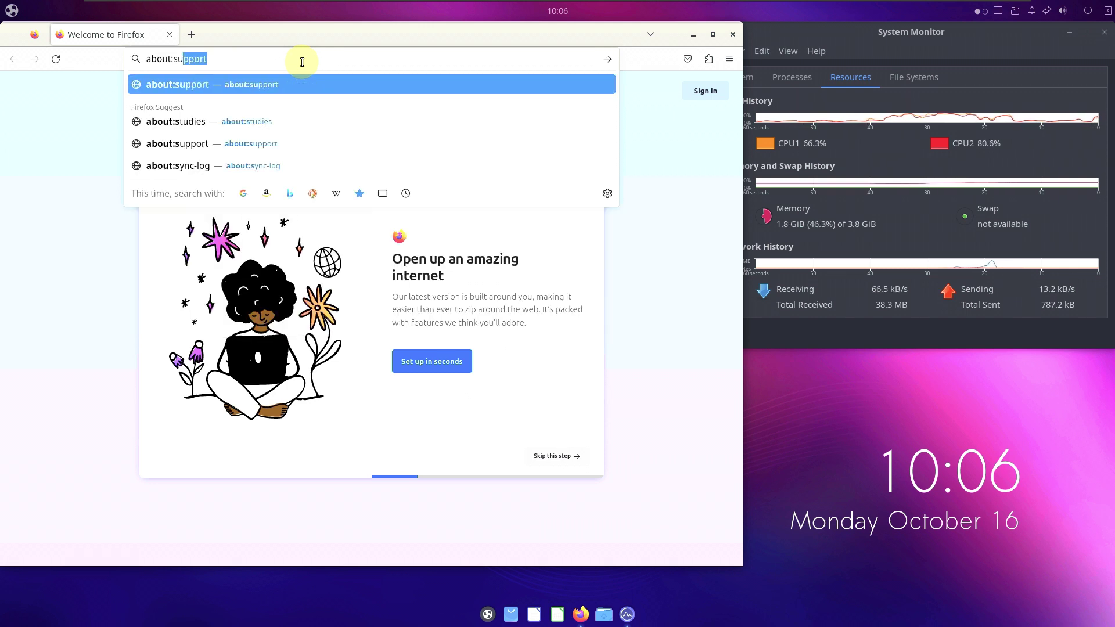
pyautogui.press('Return')
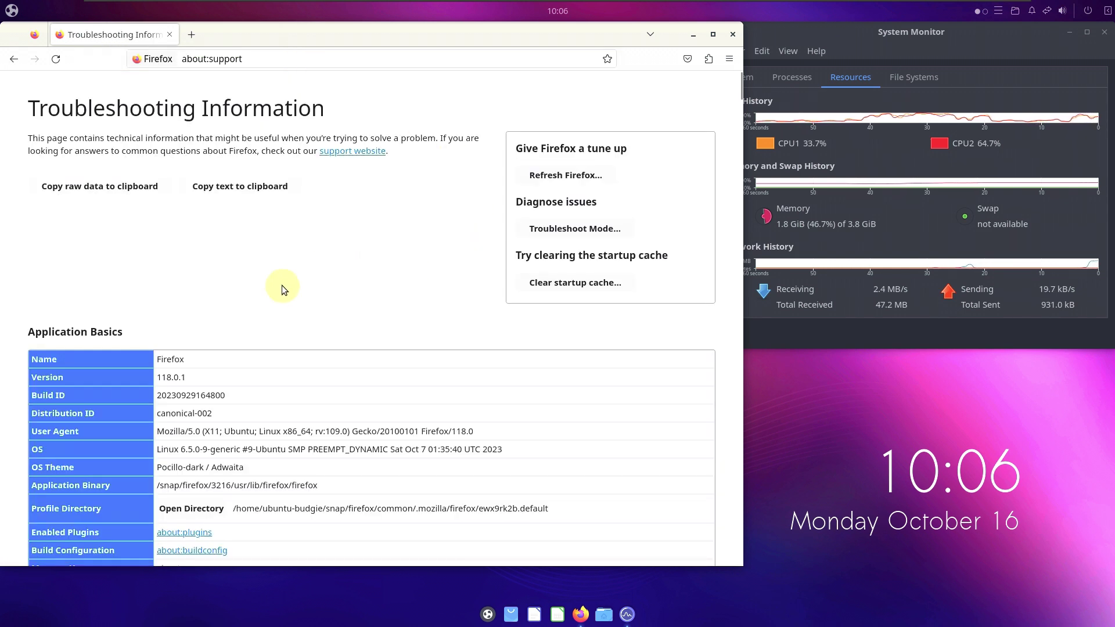
pyautogui.scroll(-3, 348, 273)
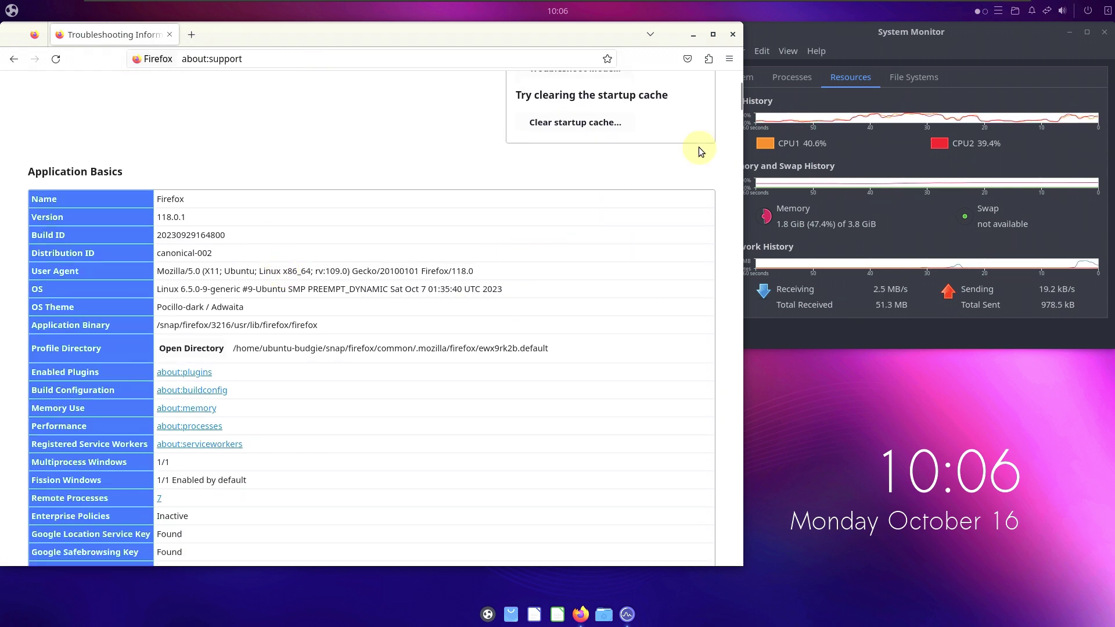
pyautogui.moveTo(739, 107); pyautogui.dragTo(740, 239)
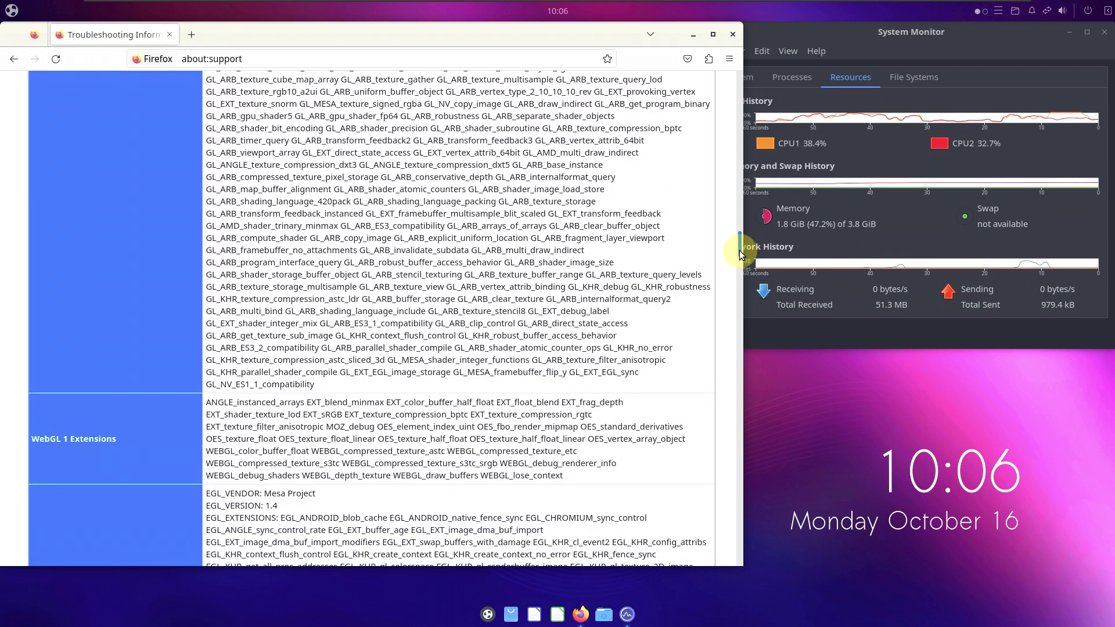
pyautogui.moveTo(739, 280)
pyautogui.mouseDown()
pyautogui.moveTo(742, 573)
pyautogui.moveTo(748, 290)
pyautogui.mouseUp()
pyautogui.moveTo(749, 290); pyautogui.dragTo(741, 96)
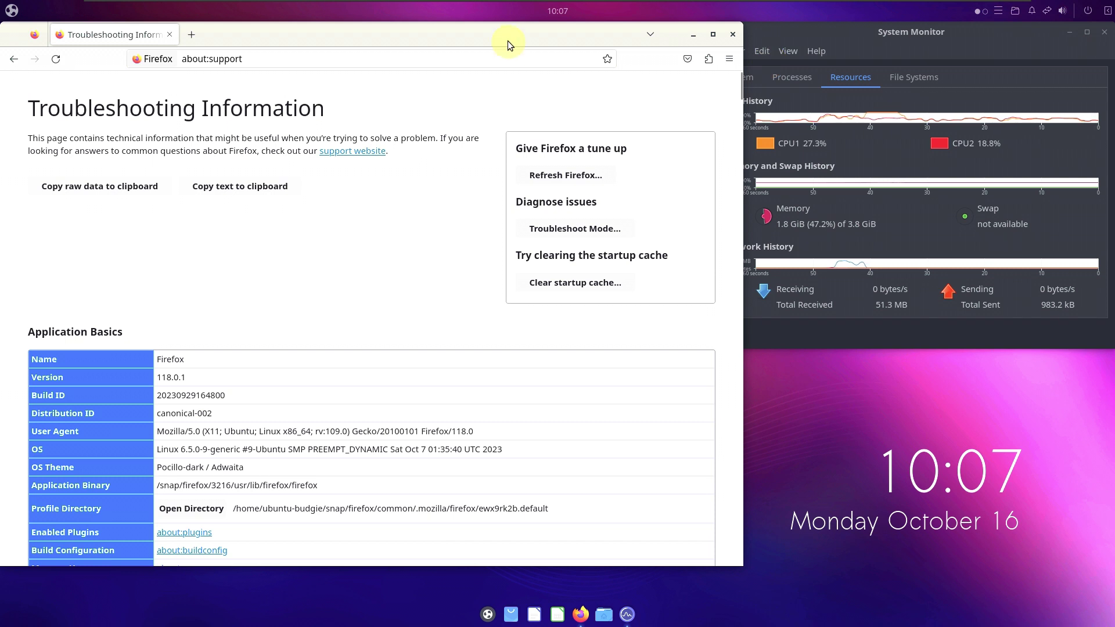
# Shift the Firefox window slightly left to uncover more of System Monitor and load startpage.com.
pyautogui.moveTo(489, 40); pyautogui.dragTo(484, 41)
pyautogui.click(427, 62)
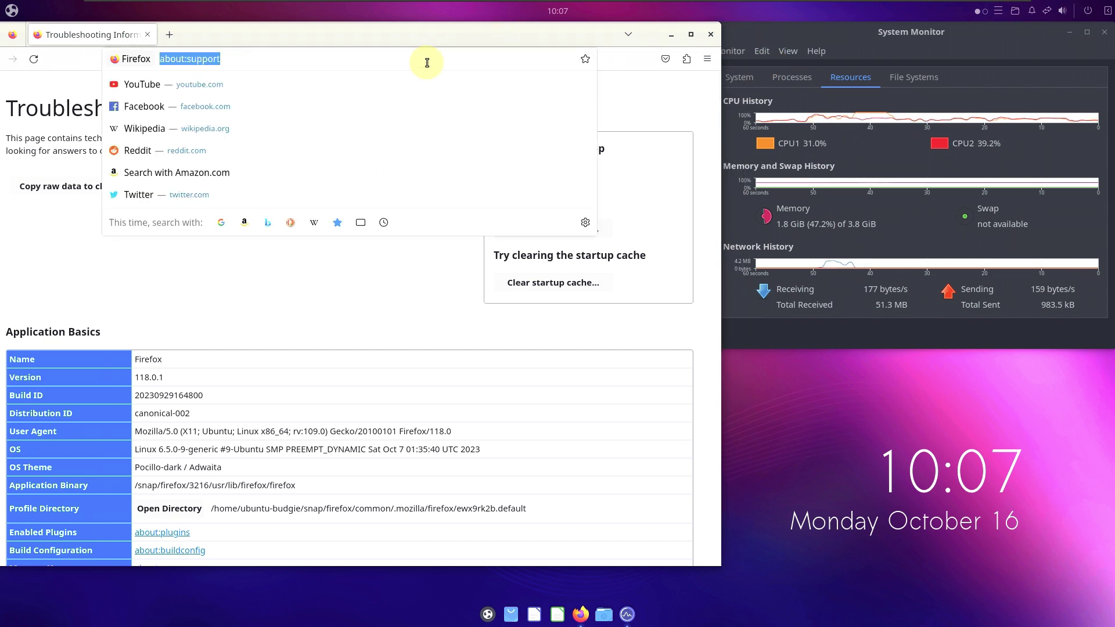
pyautogui.write('st')
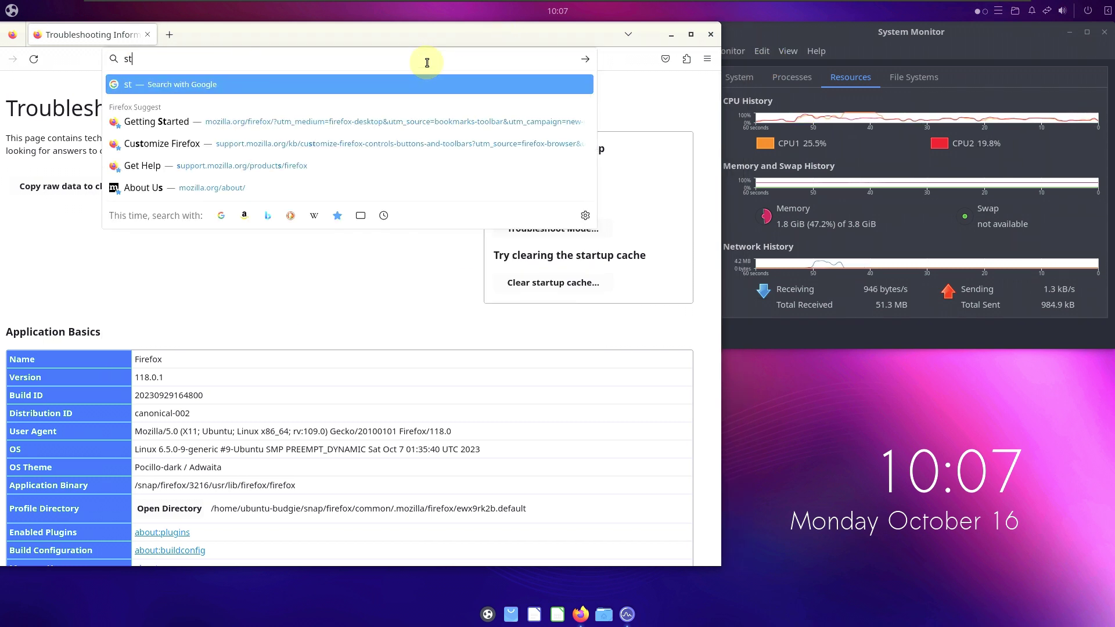
pyautogui.write('artpage.com')
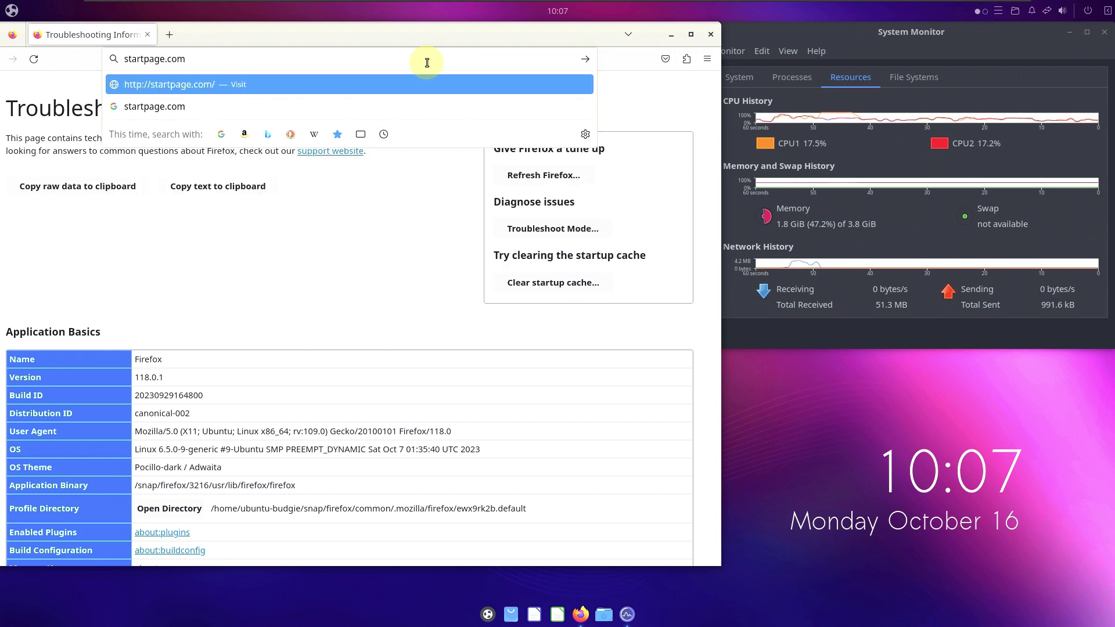
pyautogui.press('Return')
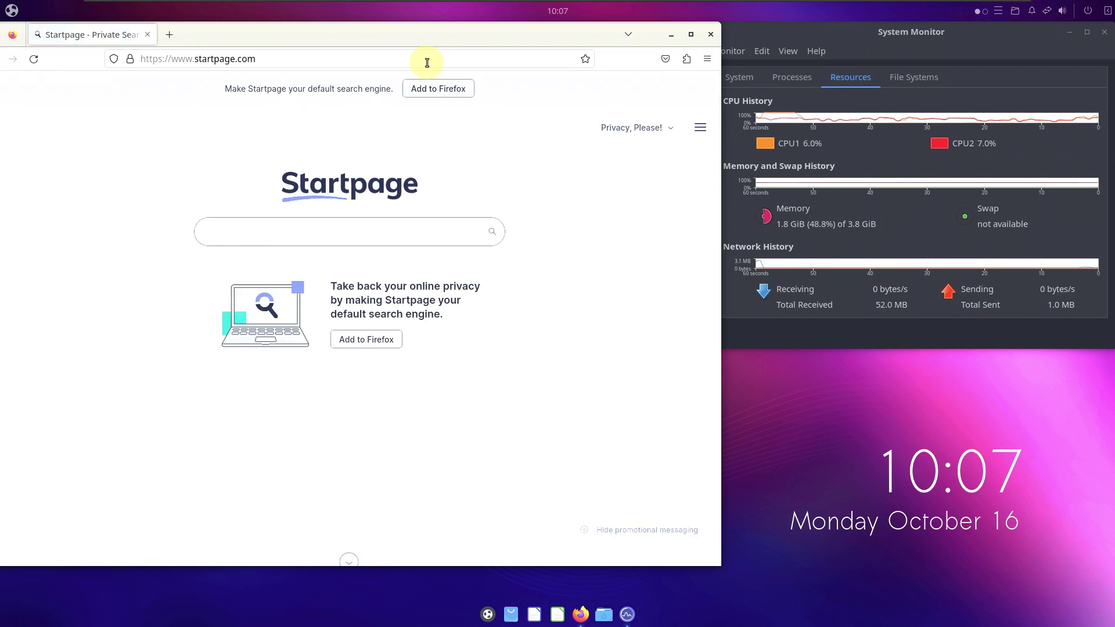
# Hide the promotional messaging on Startpage and search for "ubuntu budgie".
pyautogui.click(630, 534)
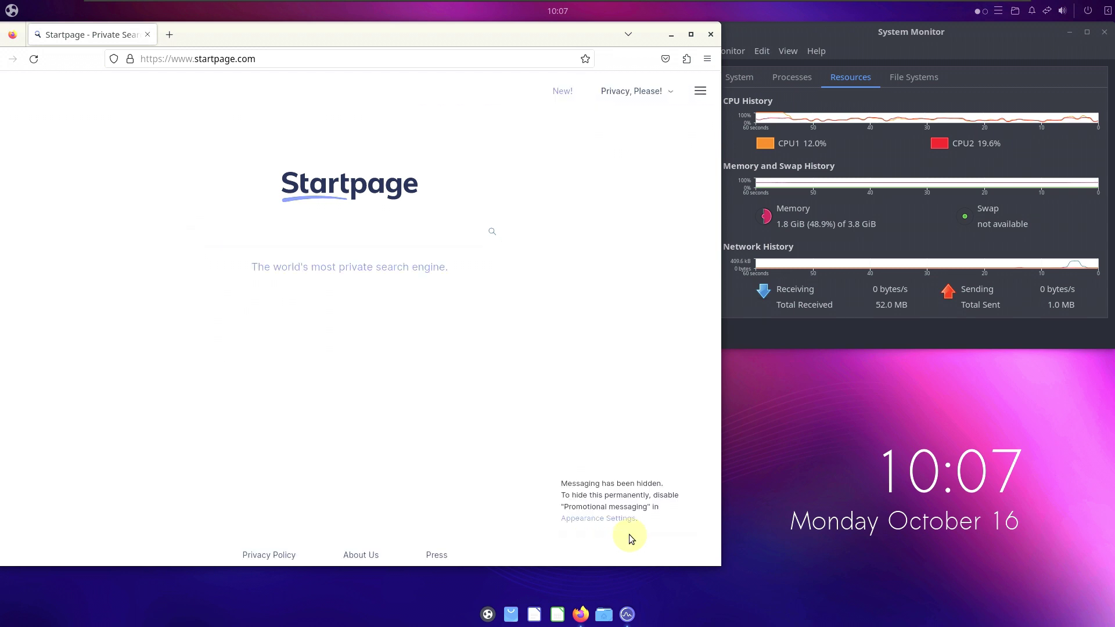
pyautogui.click(368, 230)
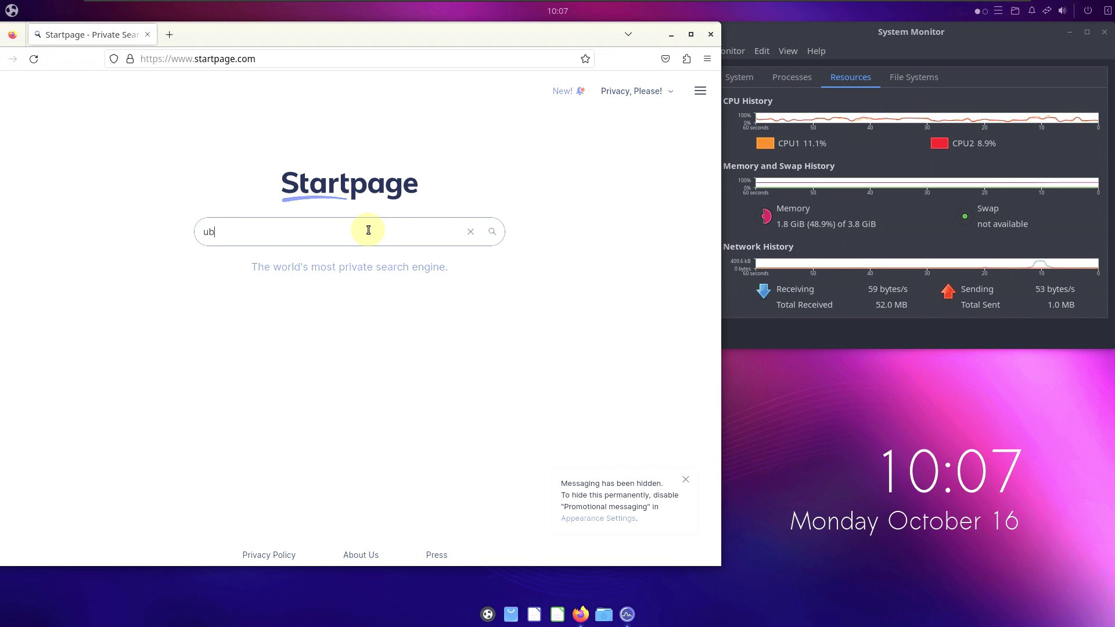
pyautogui.write('ubuntu budgie')
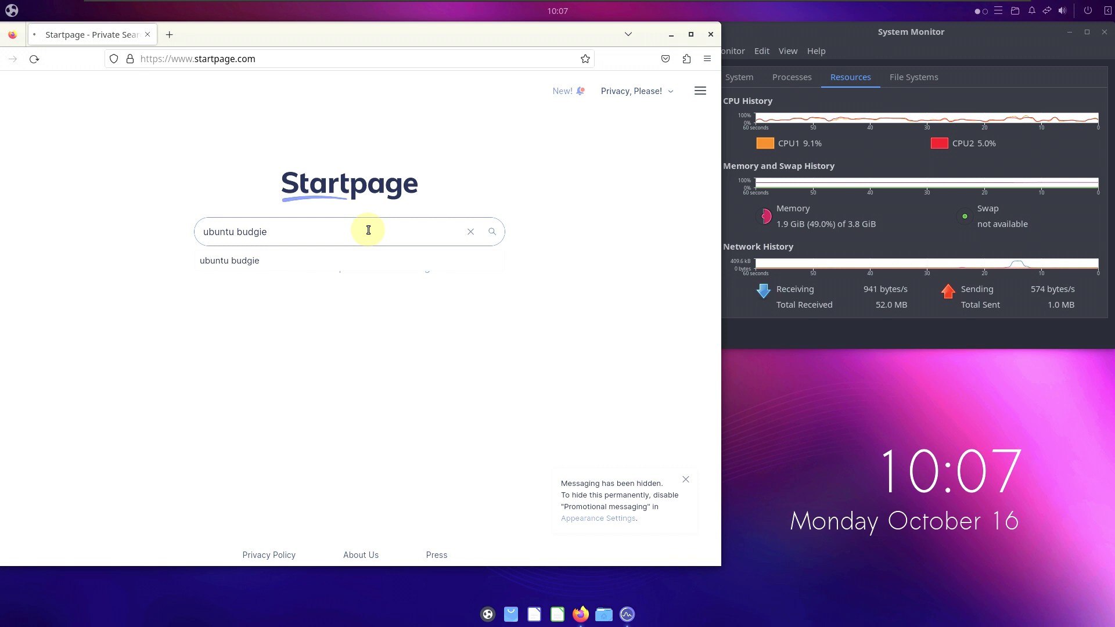
# Run the "ubuntu budgie" search and open the official ubuntubudgie.org site from the web results.
pyautogui.press('Return')
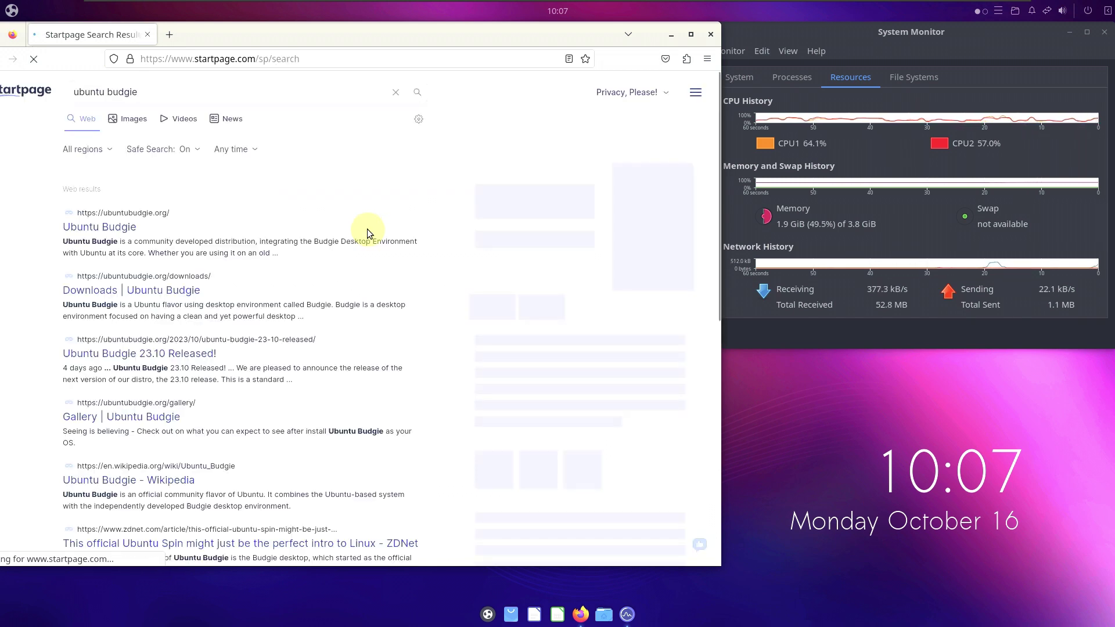
pyautogui.scroll(2, 368, 232)
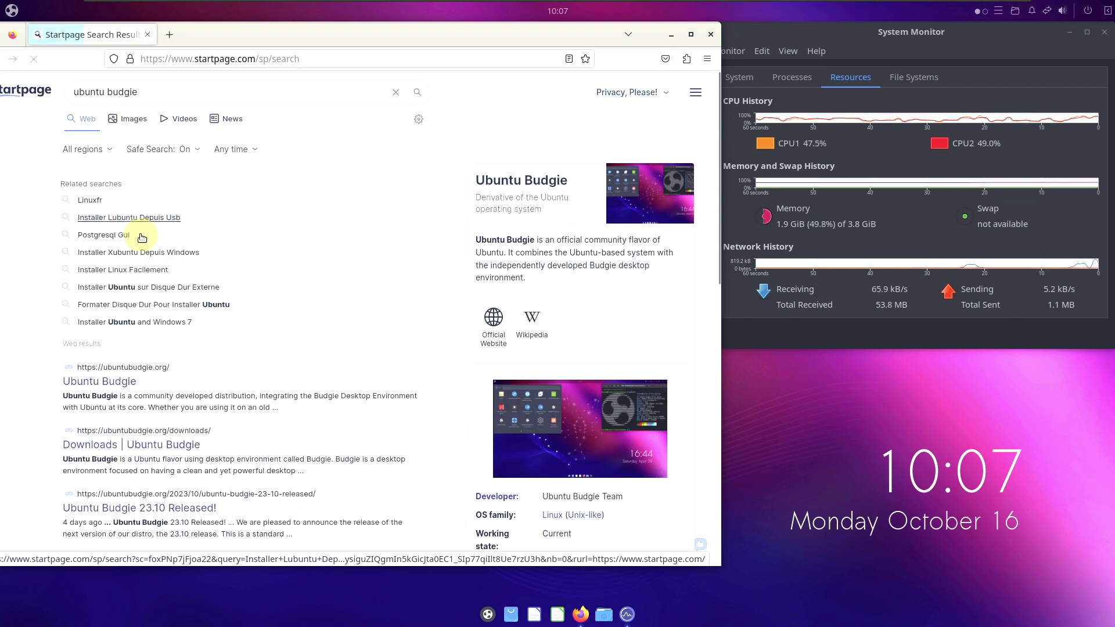
pyautogui.scroll(-3, 218, 294)
pyautogui.click(116, 225)
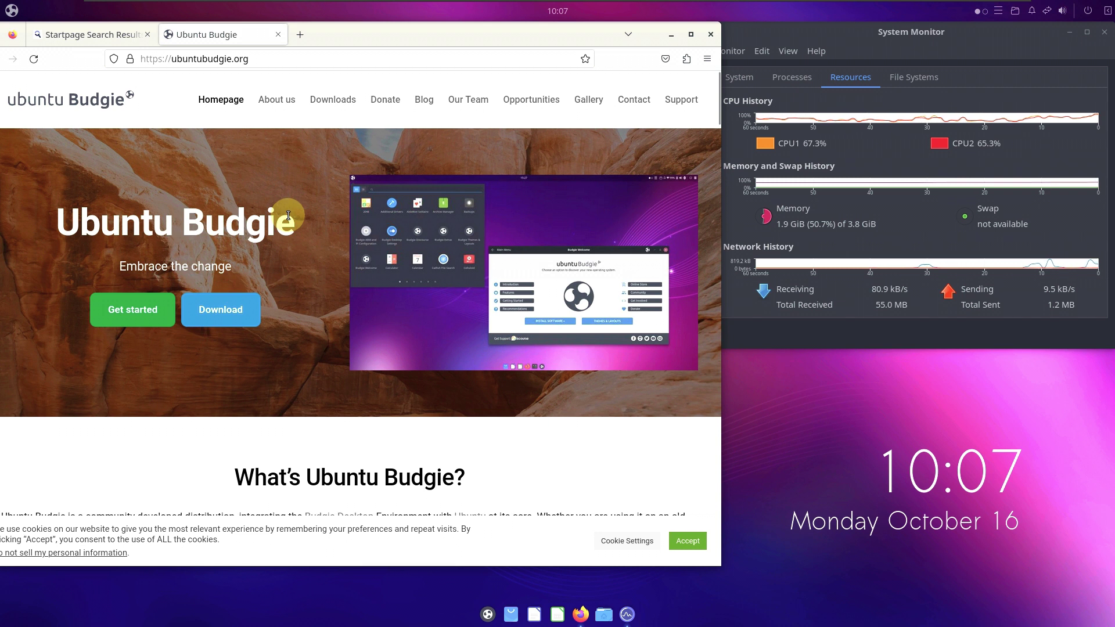
# Look through the Ubuntu Budgie homepage down to its applet feature overview and return to the start of the page.
pyautogui.scroll(-5, 358, 295)
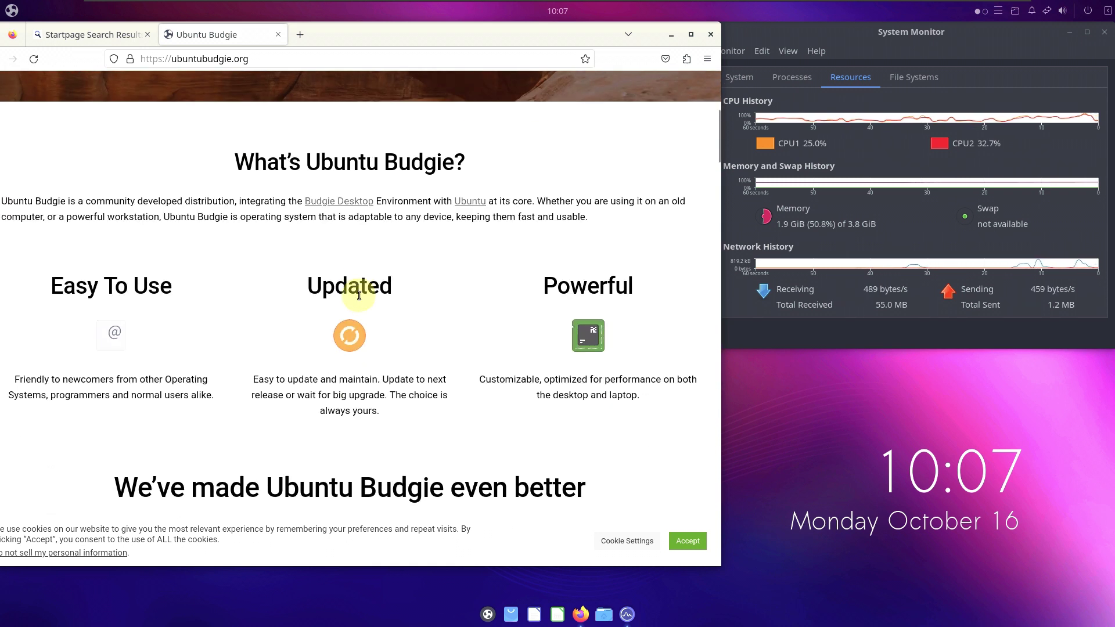
pyautogui.scroll(-12, 359, 296)
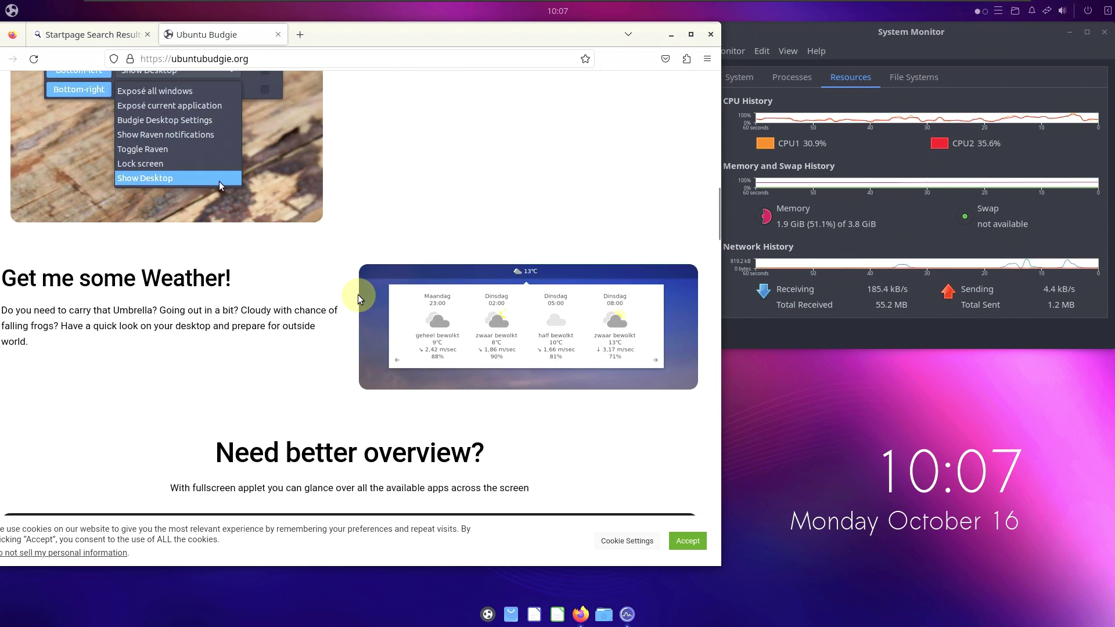
pyautogui.scroll(-15, 358, 294)
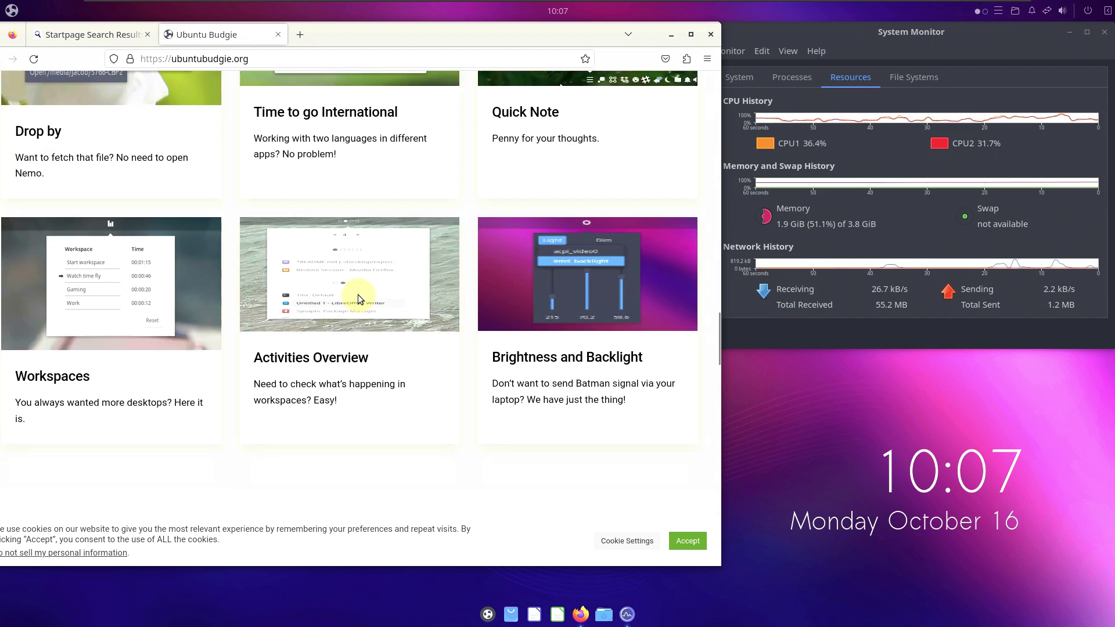
pyautogui.scroll(-10, 358, 294)
pyautogui.scroll(10, 358, 295)
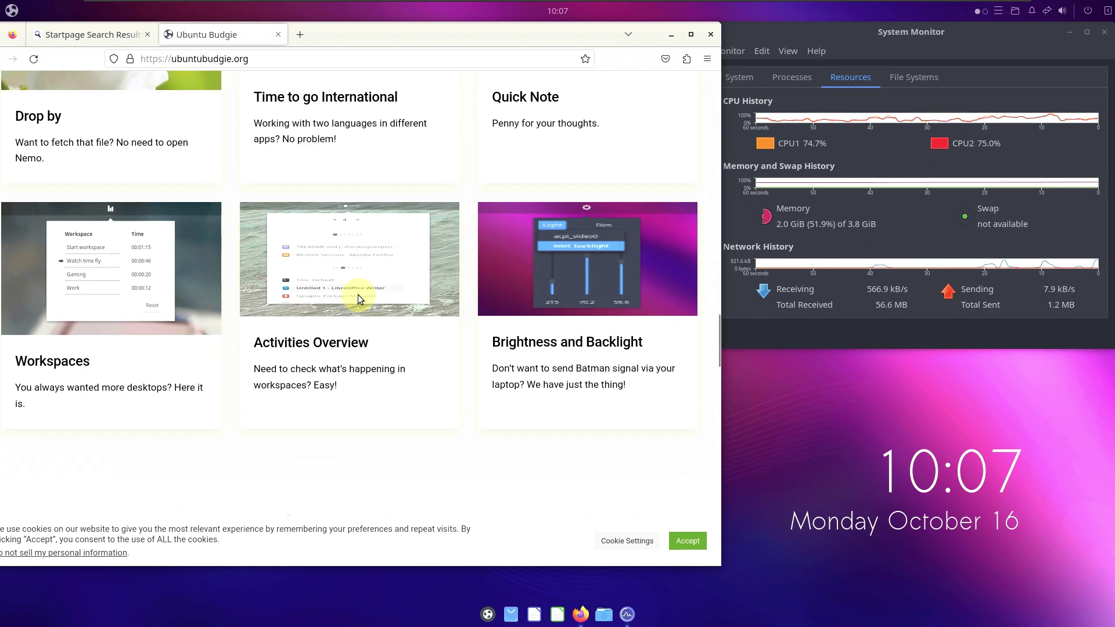
pyautogui.scroll(20, 358, 295)
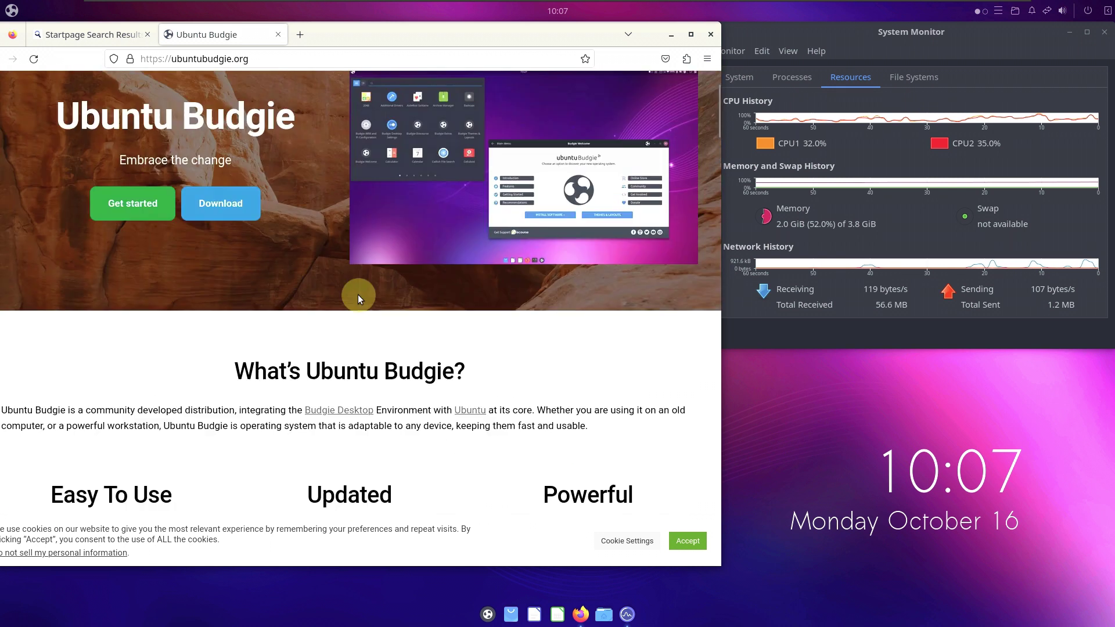
pyautogui.scroll(3, 358, 294)
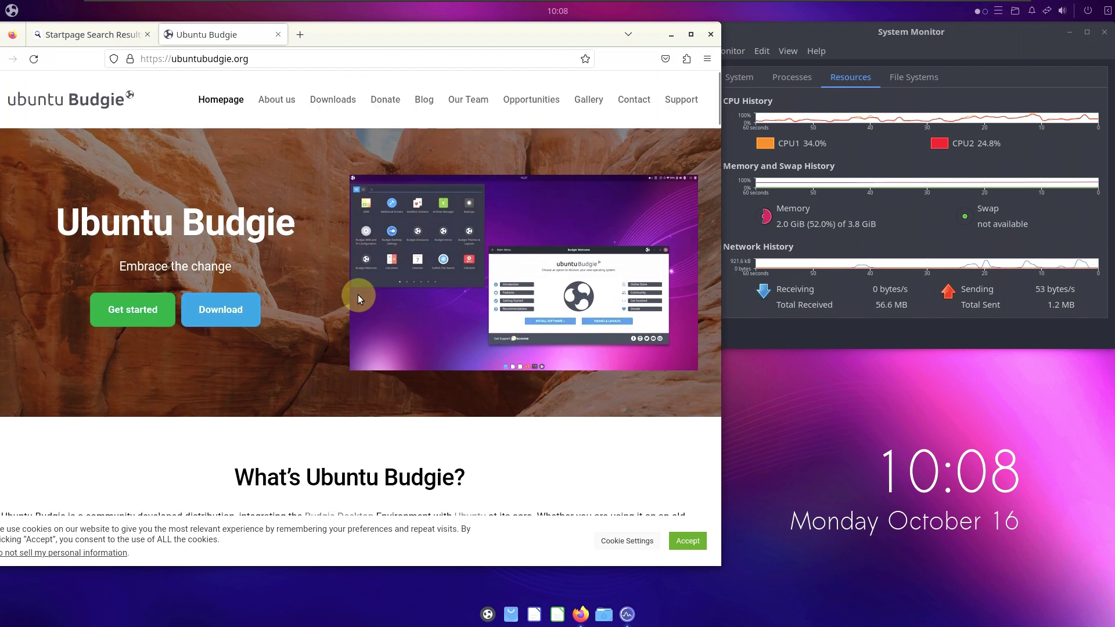
# Open the site's Downloads page and highlight the system requirements of Ubuntu Budgie 23.10, then clear the highlight.
pyautogui.click(328, 108)
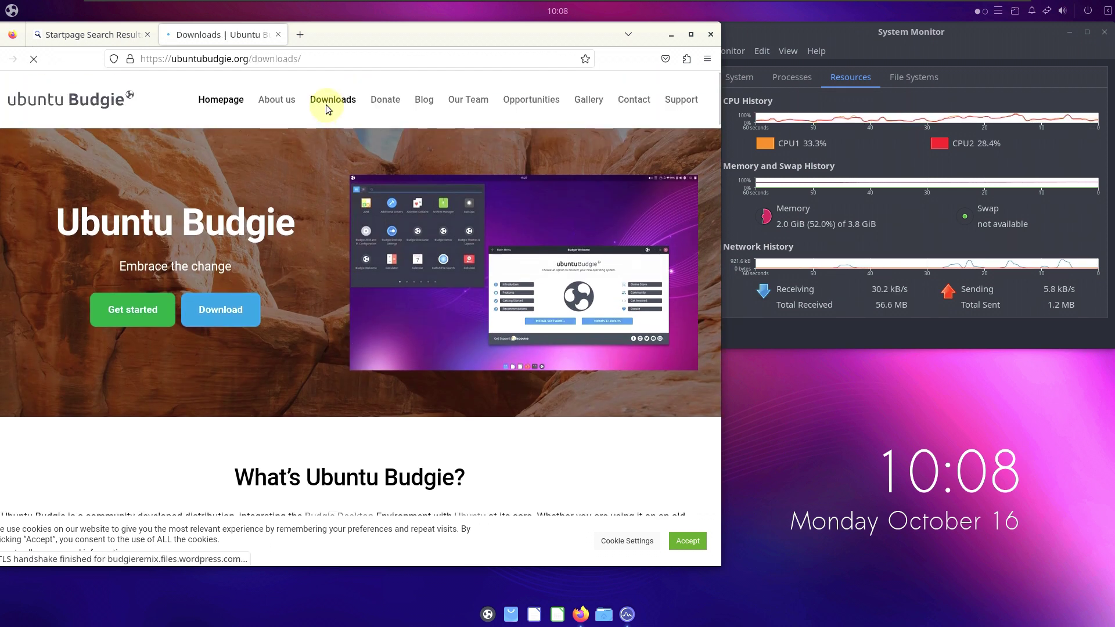
pyautogui.scroll(-2, 252, 225)
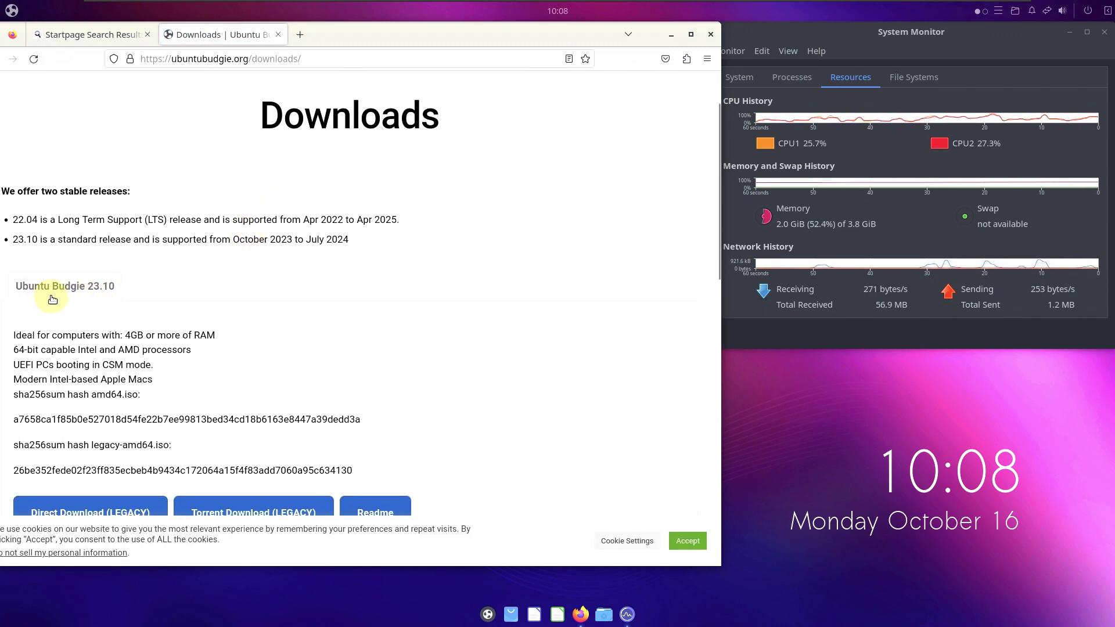
pyautogui.scroll(-3, 206, 290)
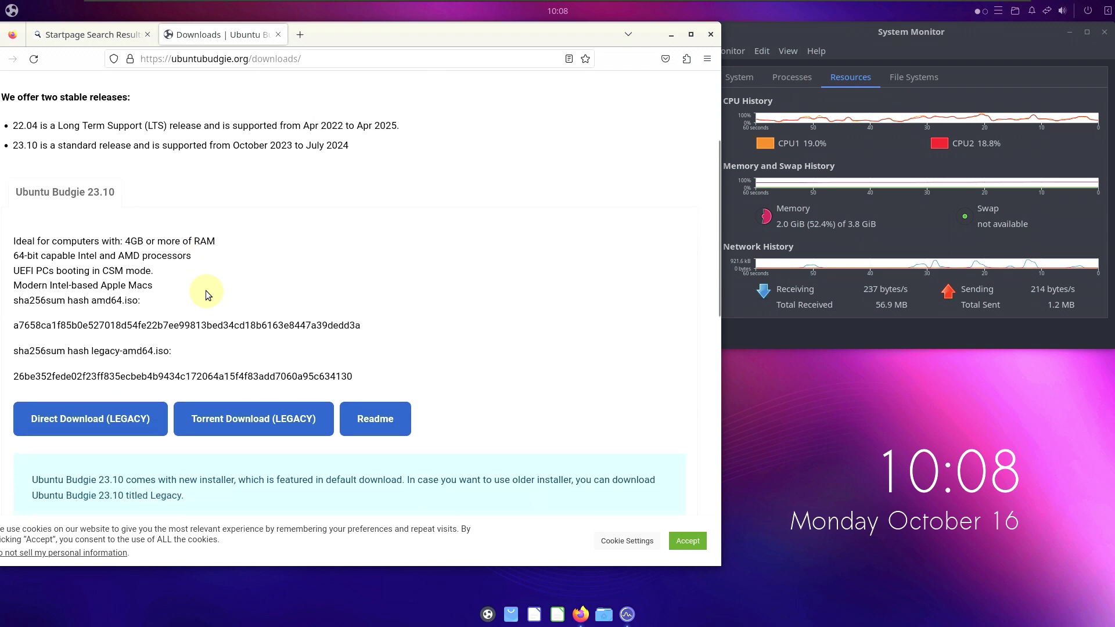
pyautogui.moveTo(15, 173); pyautogui.dragTo(144, 242)
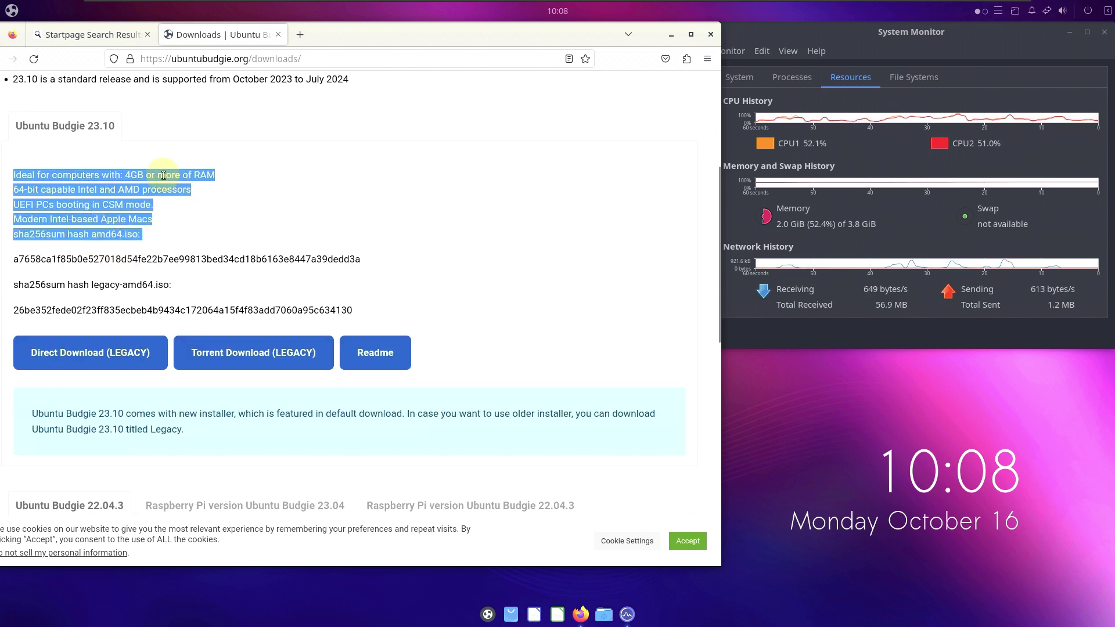
pyautogui.scroll(3, 397, 285)
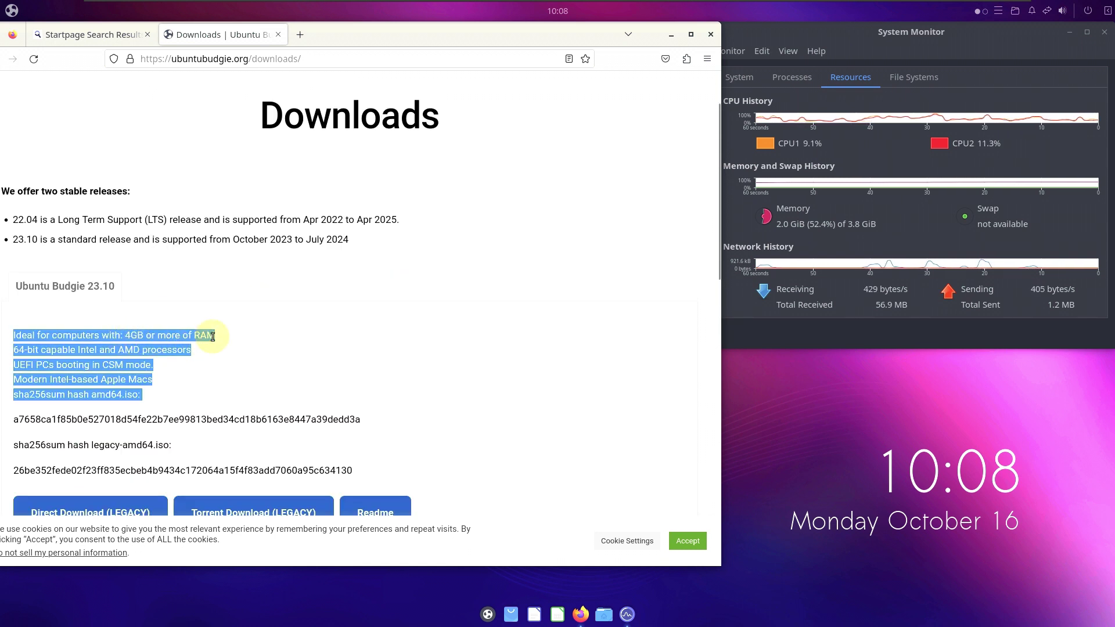
pyautogui.click(21, 353)
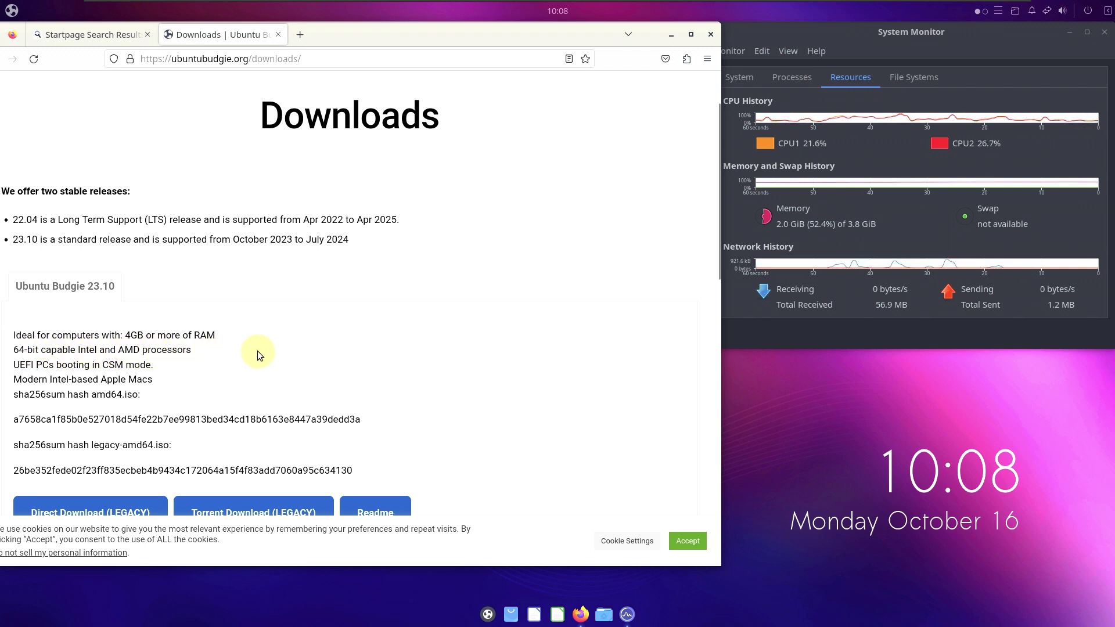
# Highlight the support periods of the 23.10 standard release and the 22.04 LTS release in turn, then clear the selection.
pyautogui.moveTo(22, 240); pyautogui.dragTo(337, 251)
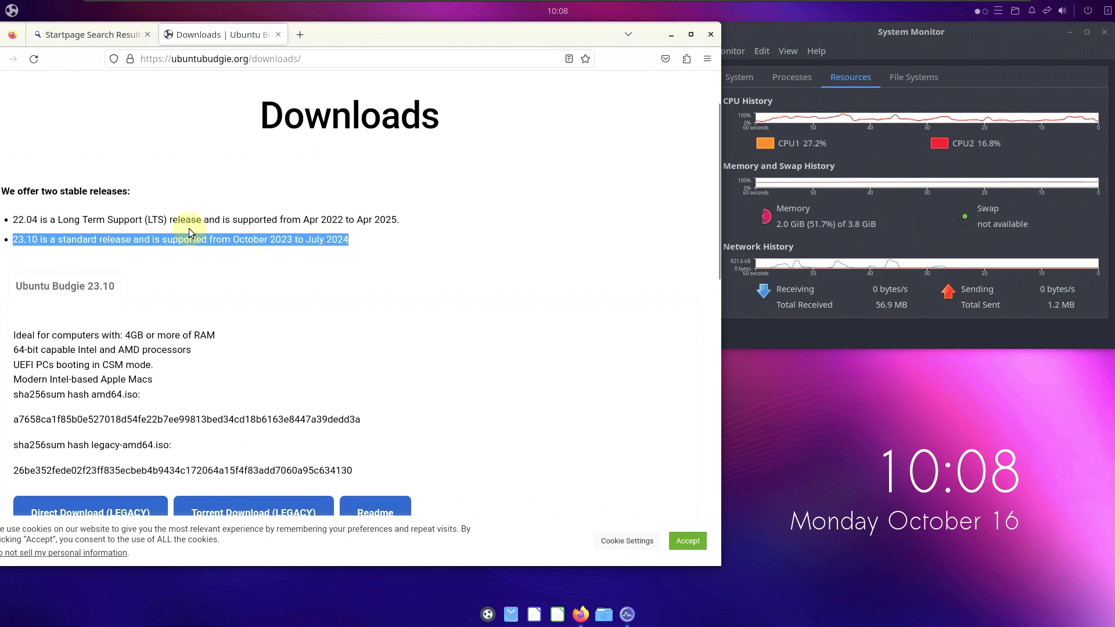
pyautogui.click(73, 220)
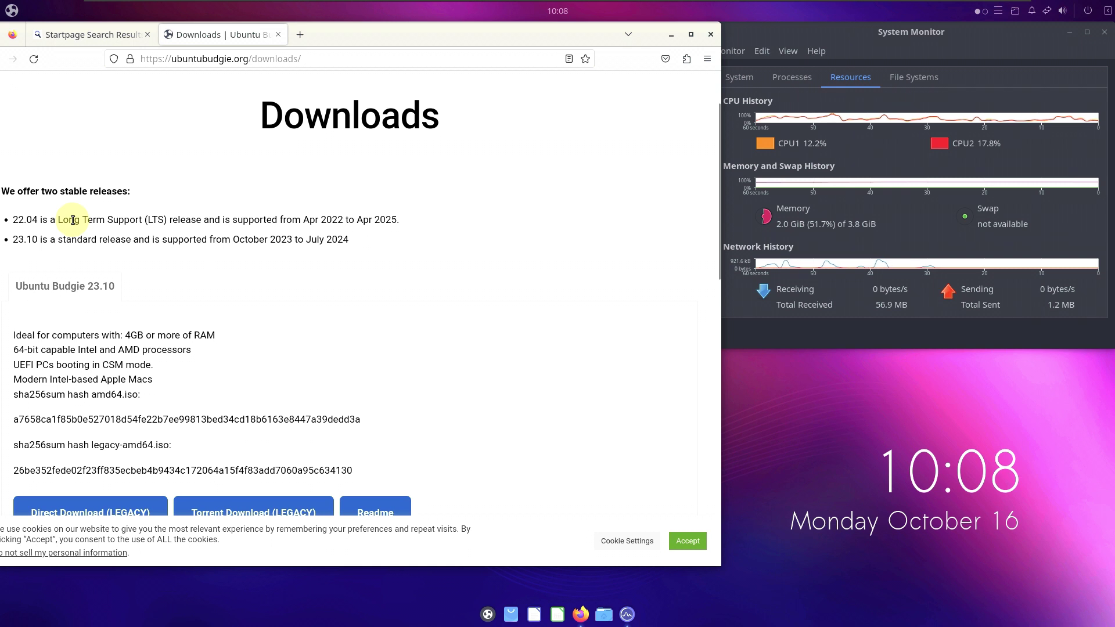
pyautogui.moveTo(15, 220); pyautogui.dragTo(395, 223)
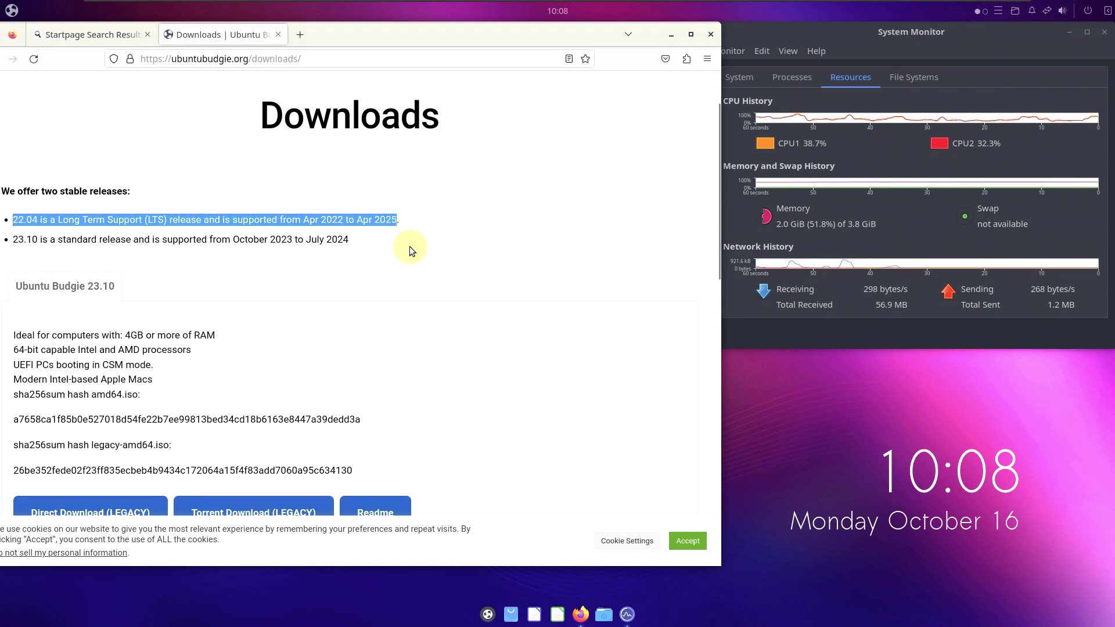
pyautogui.click(410, 246)
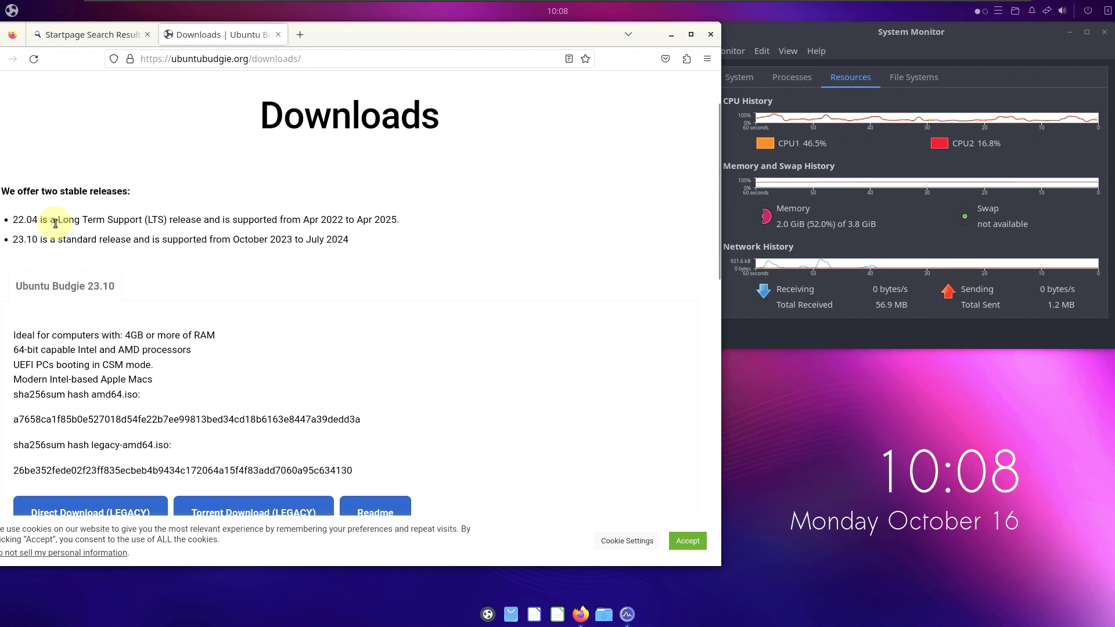
# Look over the 23.10 download options, open their Readme in a new tab and switch to that tab.
pyautogui.scroll(-2, 285, 266)
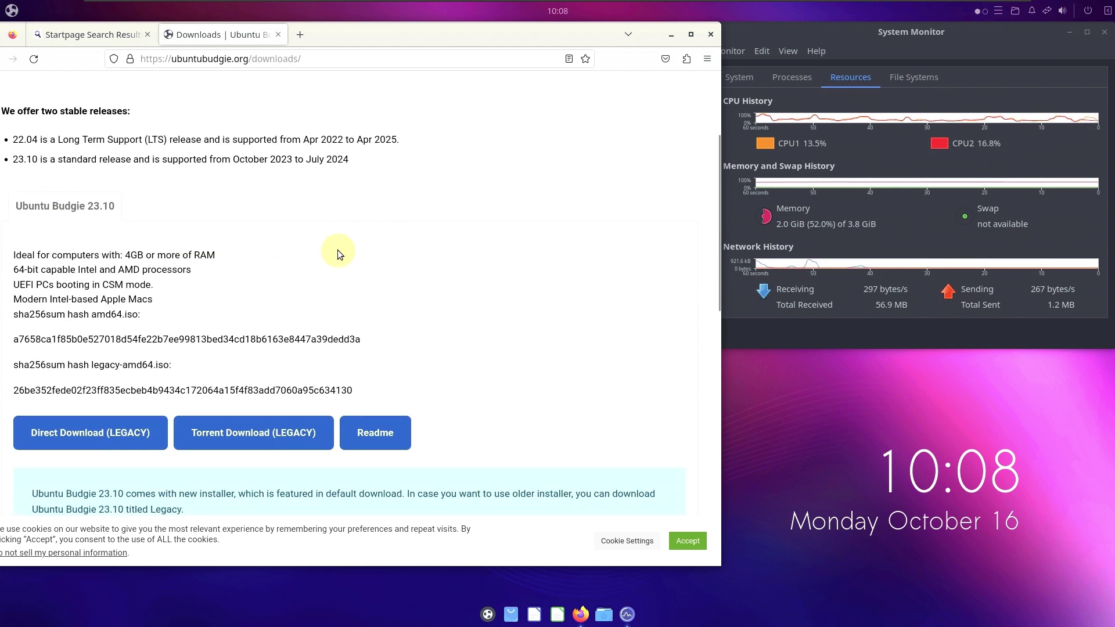
pyautogui.scroll(-4, 323, 260)
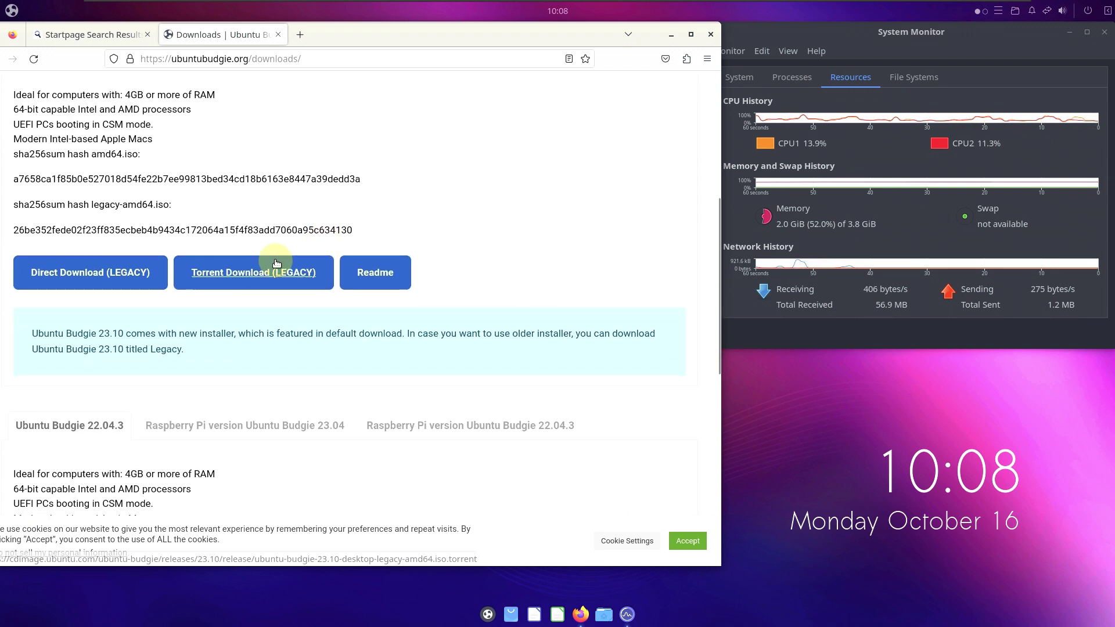
pyautogui.scroll(2, 398, 347)
pyautogui.middleClick(398, 347)
pyautogui.scroll(2, 395, 351)
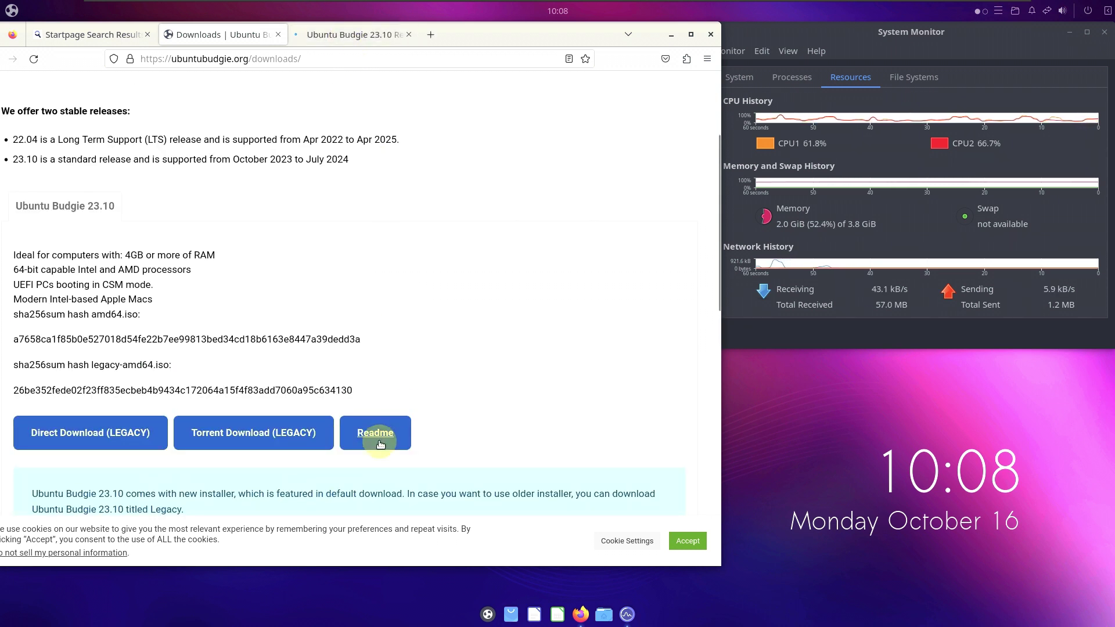
pyautogui.click(348, 35)
# Accept the site's cookies and go to the introductory text of the Ubuntu Budgie 23.10 release announcement.
pyautogui.scroll(-3, 232, 256)
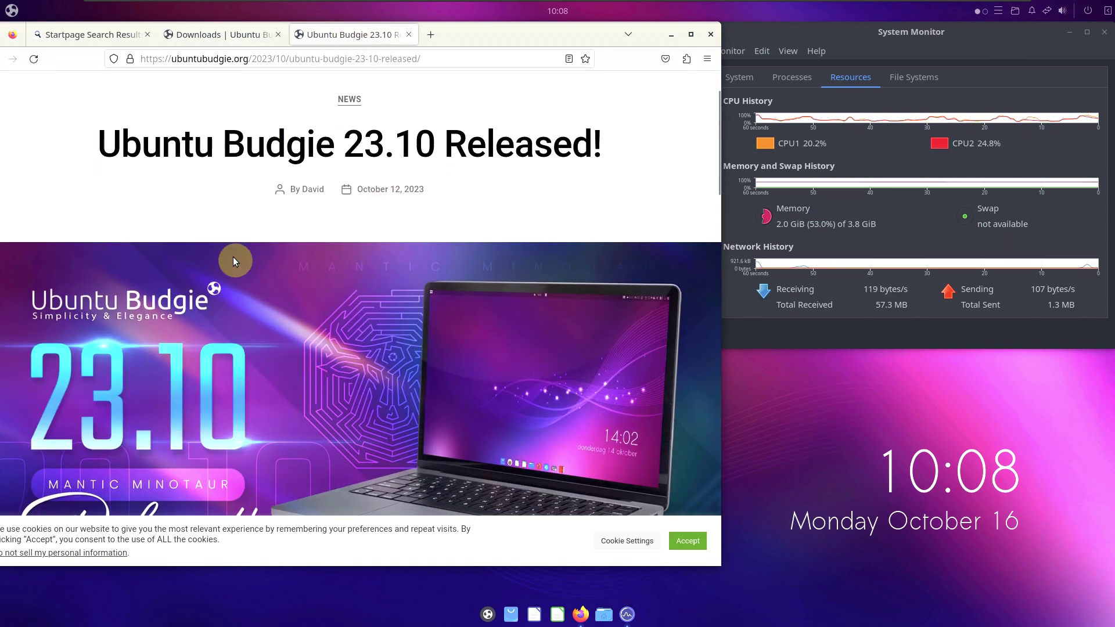
pyautogui.scroll(-3, 288, 280)
pyautogui.scroll(-5, 287, 279)
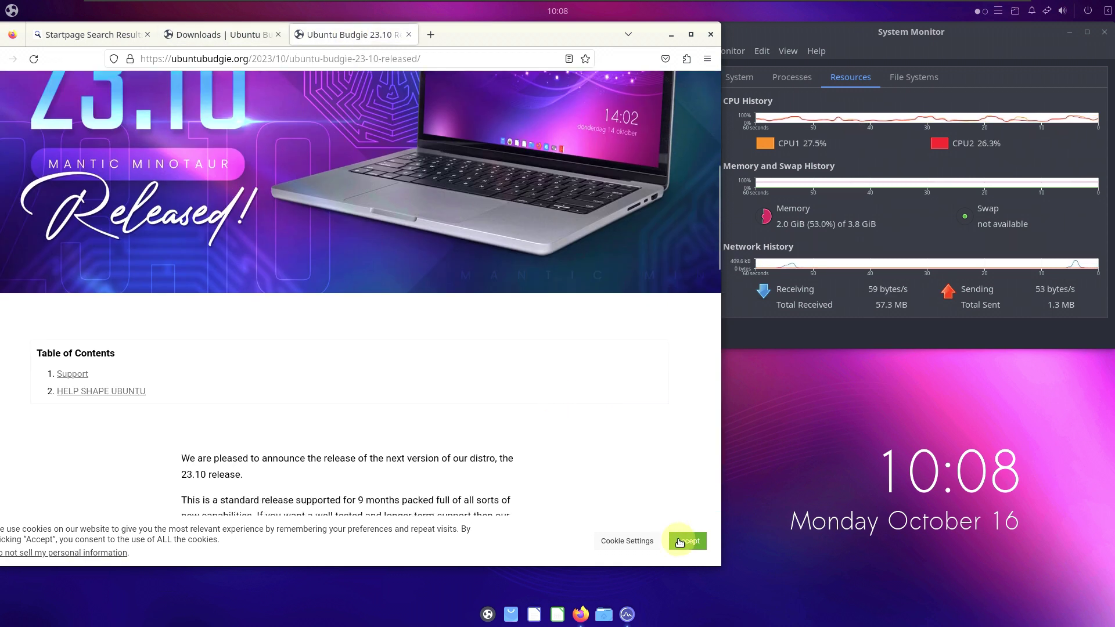
pyautogui.scroll(-5, 482, 367)
pyautogui.scroll(-2, 481, 370)
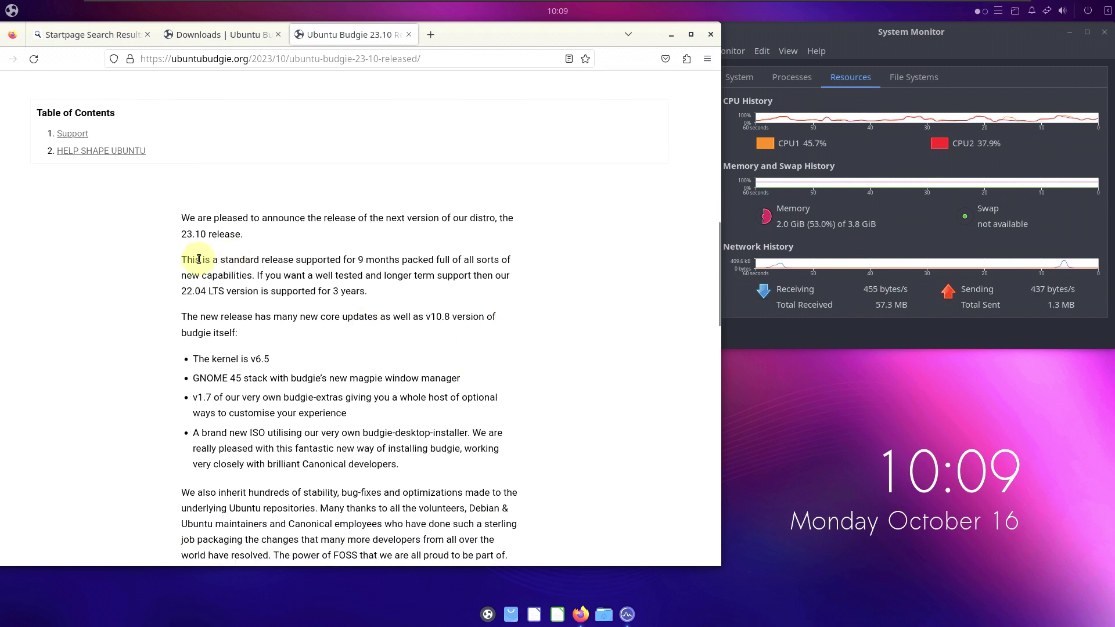
# Highlight the statements on the support duration of the standard release and the 22.04 LTS version, then deselect the text.
pyautogui.moveTo(184, 259); pyautogui.dragTo(259, 274)
pyautogui.click(399, 261)
pyautogui.click(261, 276)
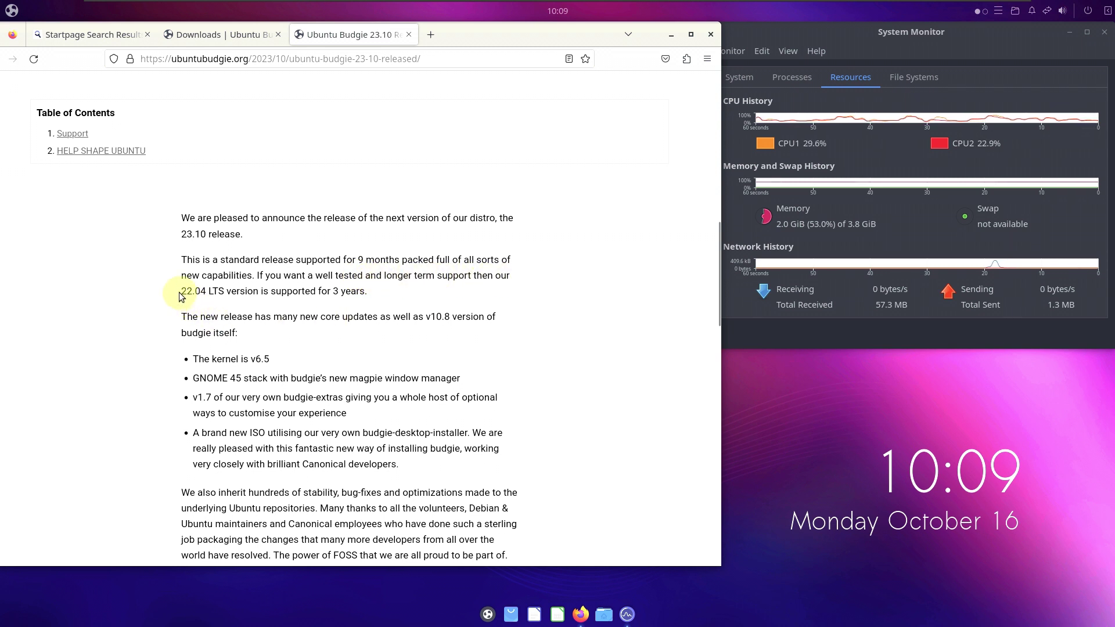
pyautogui.moveTo(185, 293); pyautogui.dragTo(367, 298)
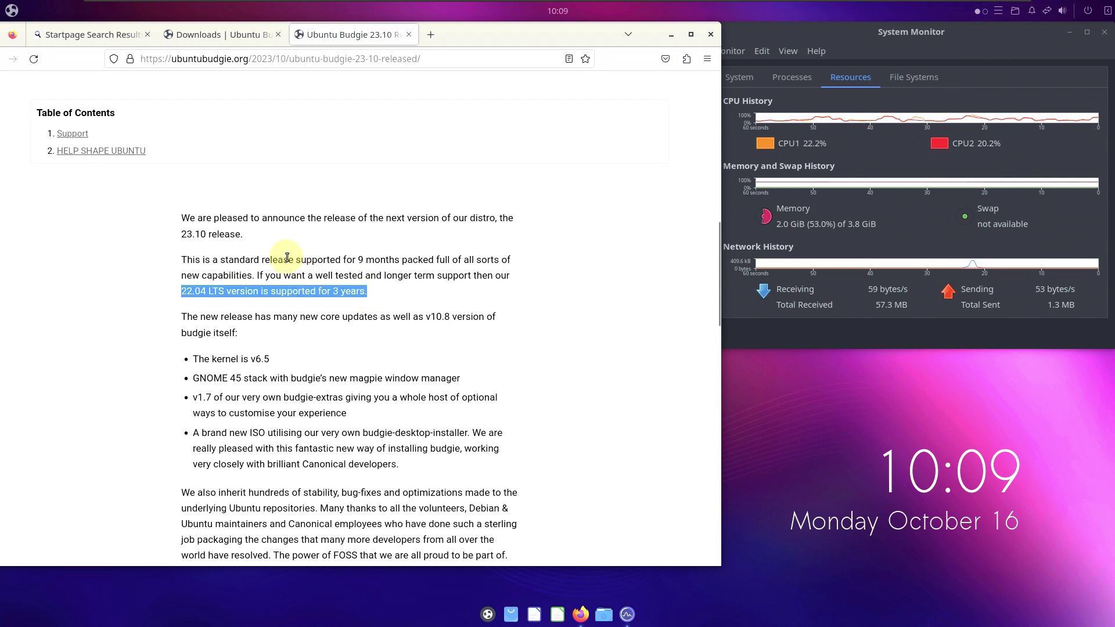
pyautogui.click(324, 298)
# Highlight the Budgie version, the kernel version and the budgie-extras version in the announcement's list of core updates.
pyautogui.scroll(-2, 324, 302)
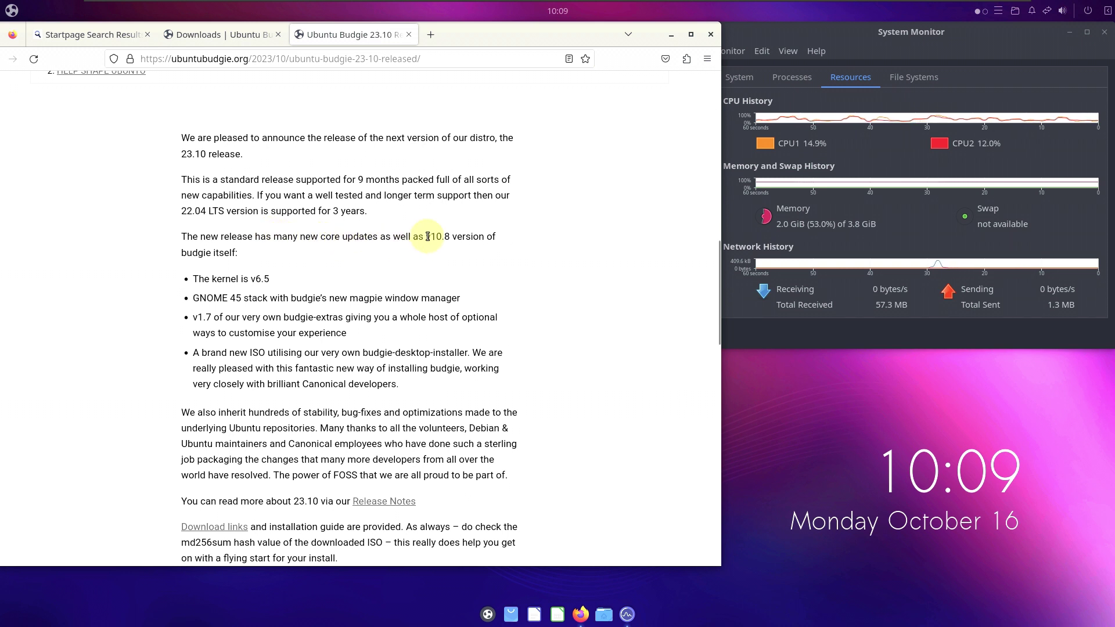
pyautogui.moveTo(456, 241); pyautogui.dragTo(428, 239)
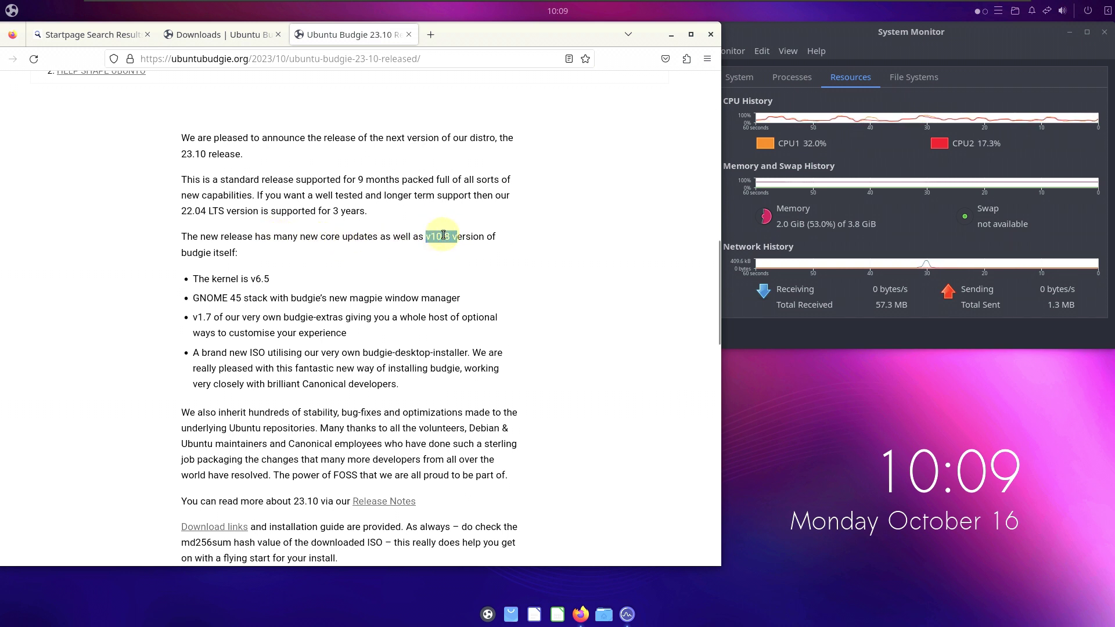
pyautogui.click(439, 237)
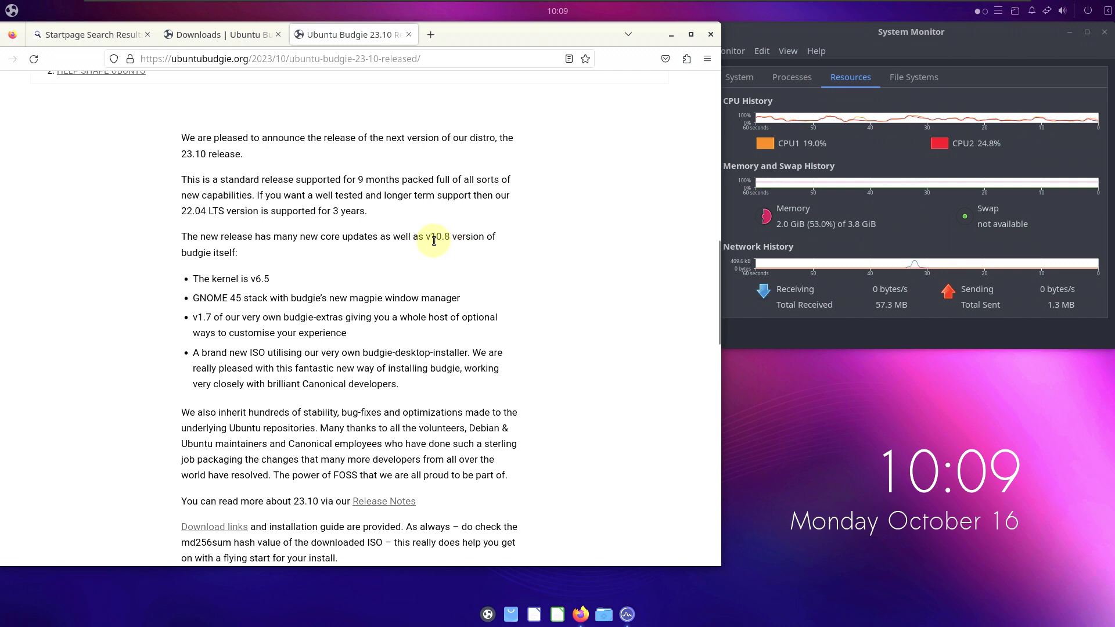
pyautogui.moveTo(195, 281); pyautogui.dragTo(267, 281)
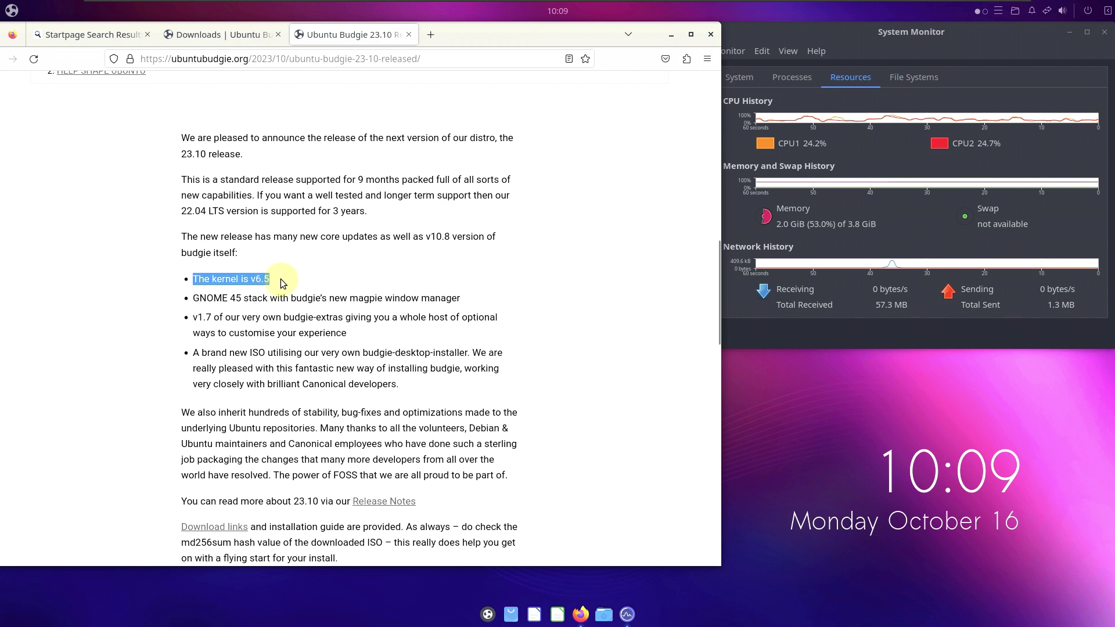
pyautogui.click(278, 271)
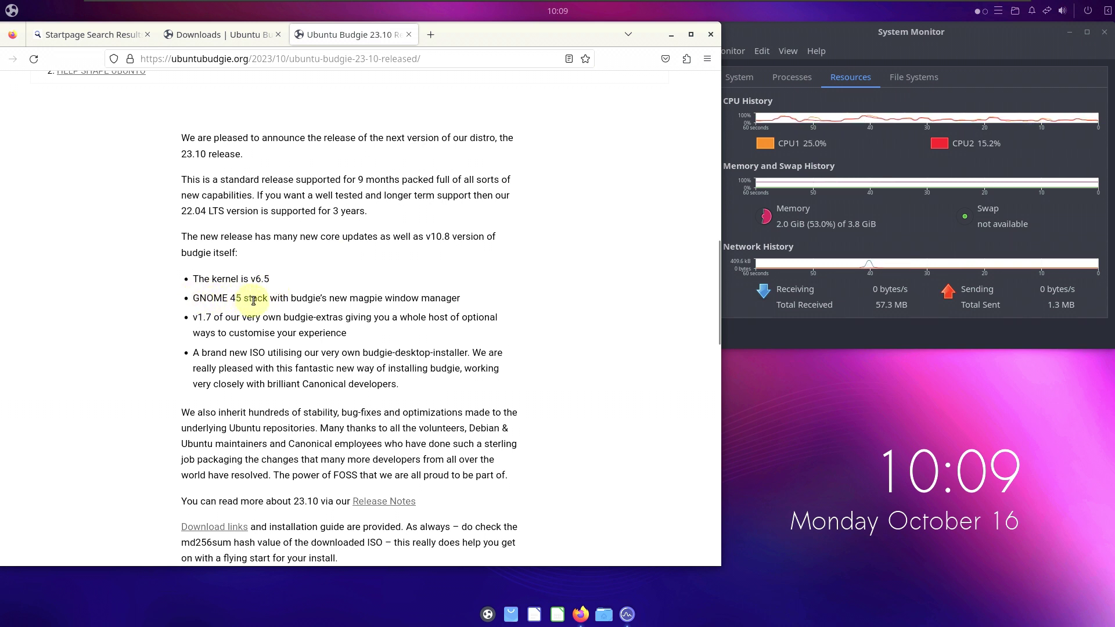
pyautogui.moveTo(466, 302); pyautogui.dragTo(226, 319)
pyautogui.click(197, 321)
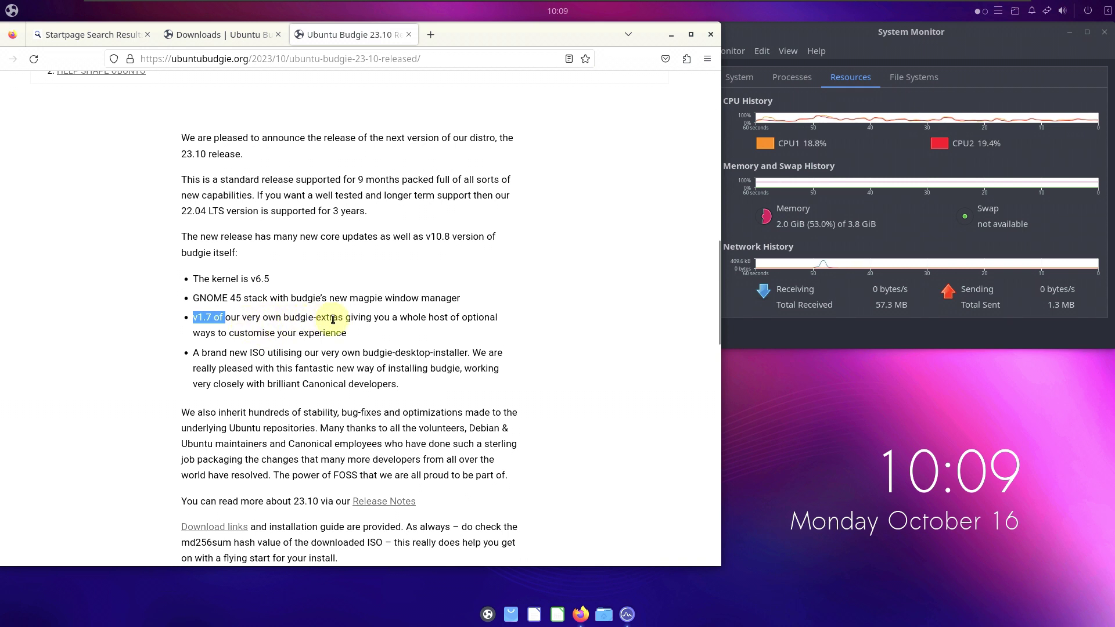
# Read the rest of the announcement, from the new installer ISO to the release notes and download links.
pyautogui.scroll(-3, 347, 283)
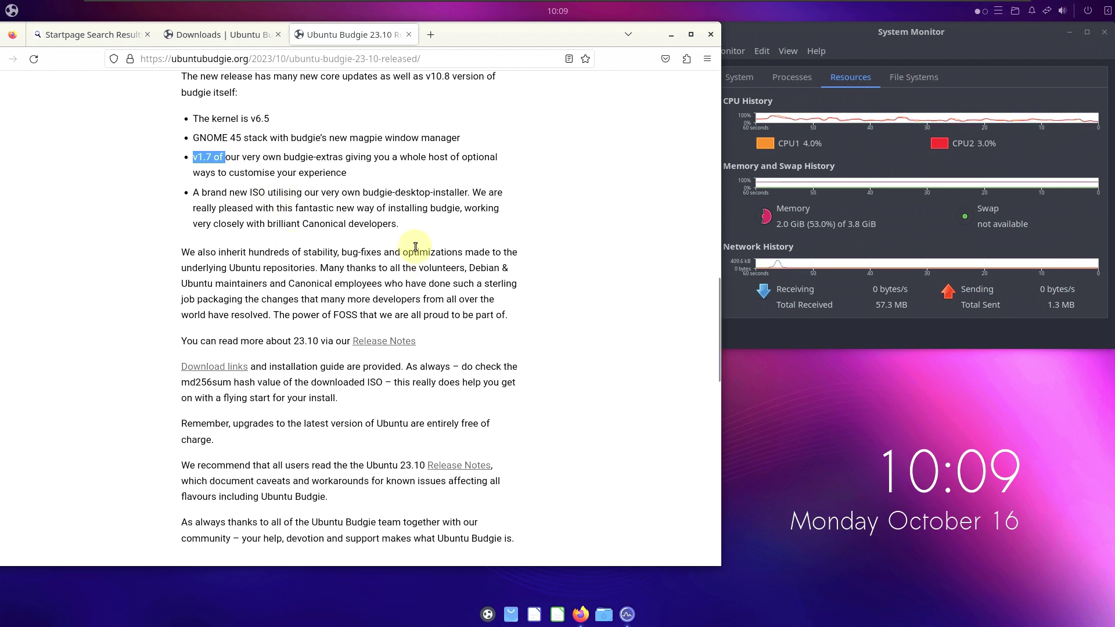
pyautogui.scroll(4, 348, 287)
pyautogui.scroll(-2, 348, 288)
pyautogui.scroll(-4, 491, 225)
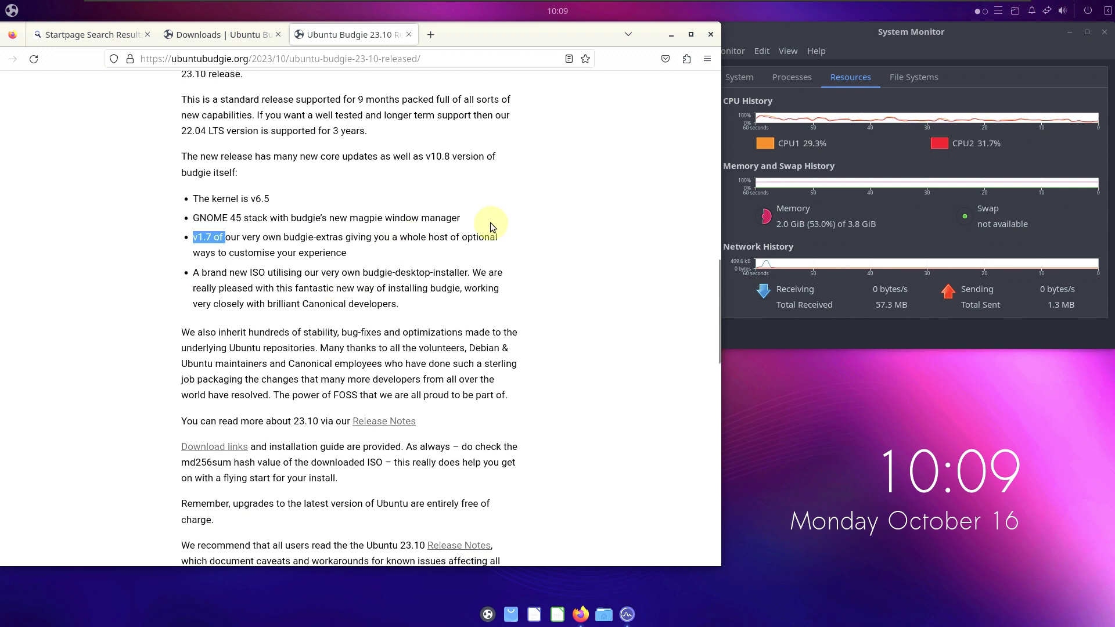
# Look through the support and community sections ending the release announcement, return to its headline image and close the page.
pyautogui.scroll(-3, 490, 223)
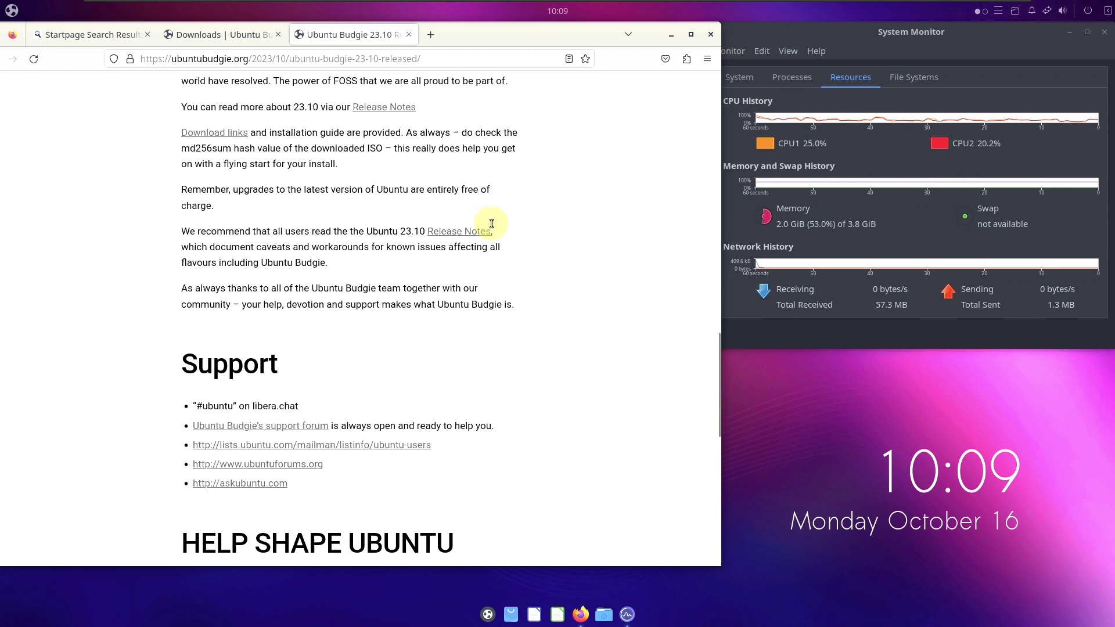
pyautogui.scroll(-5, 491, 224)
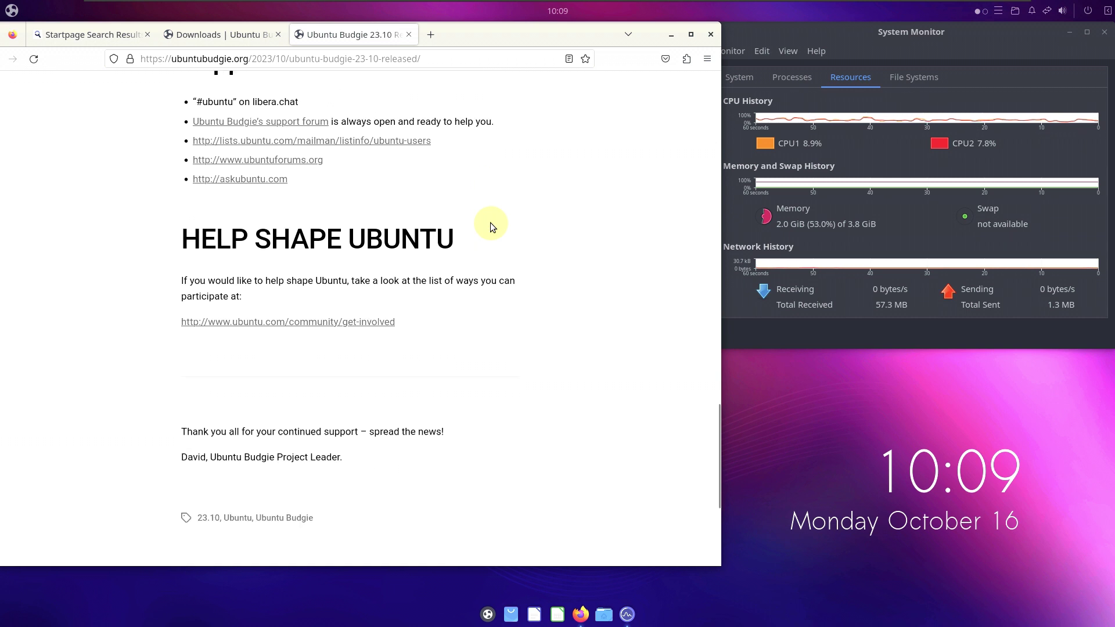
pyautogui.scroll(7, 490, 224)
pyautogui.scroll(15, 491, 223)
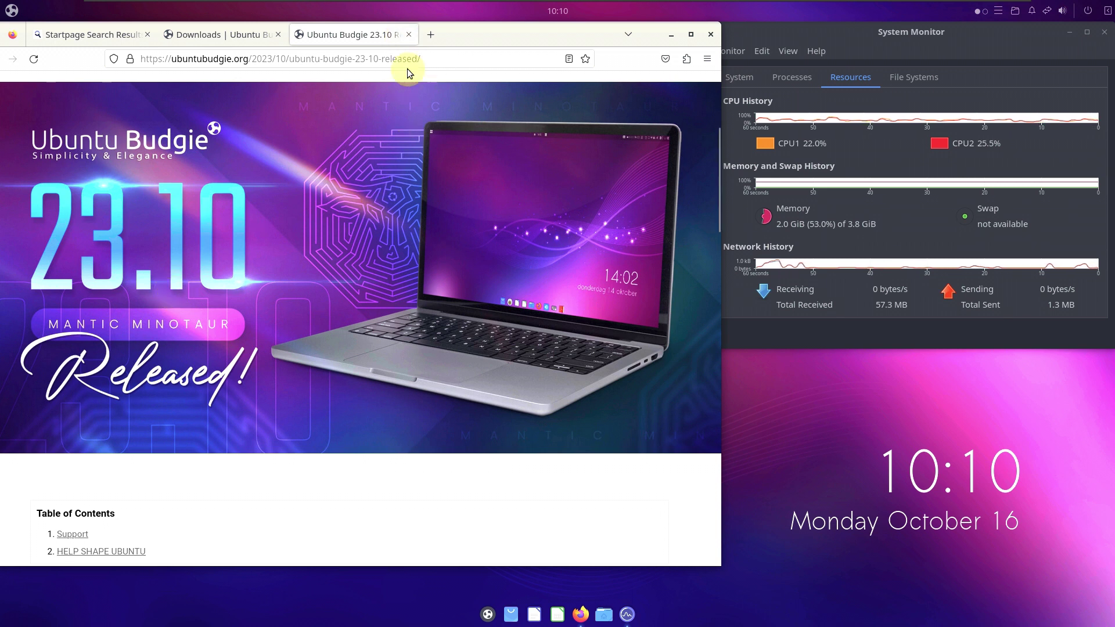
pyautogui.click(409, 36)
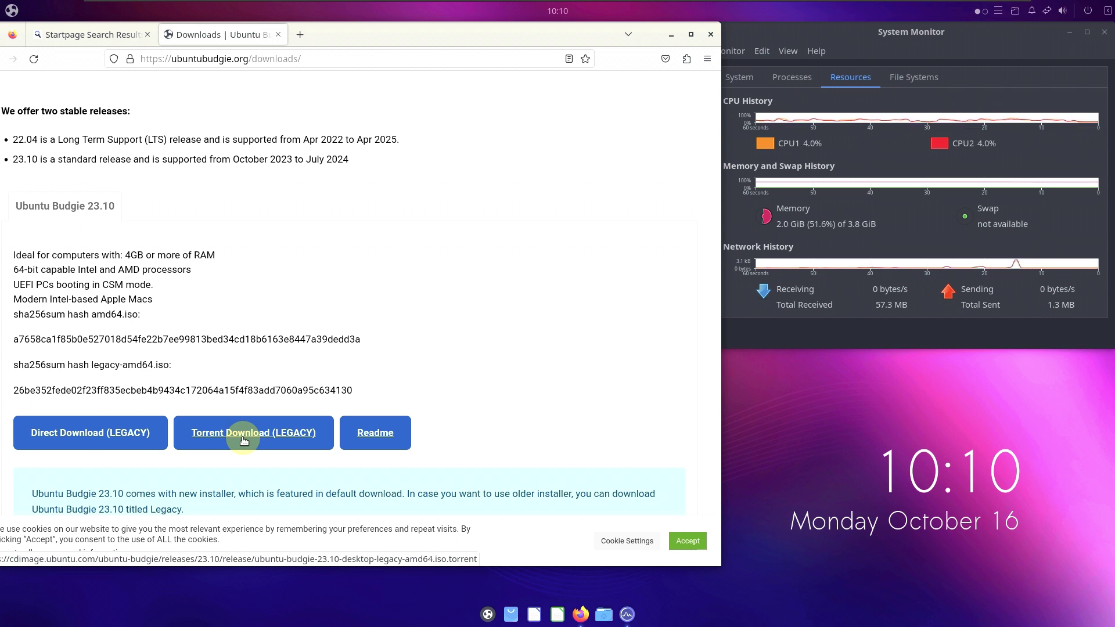
# Start and cancel the direct download of the legacy 23.10 ISO, and close the browser.
pyautogui.click(72, 434)
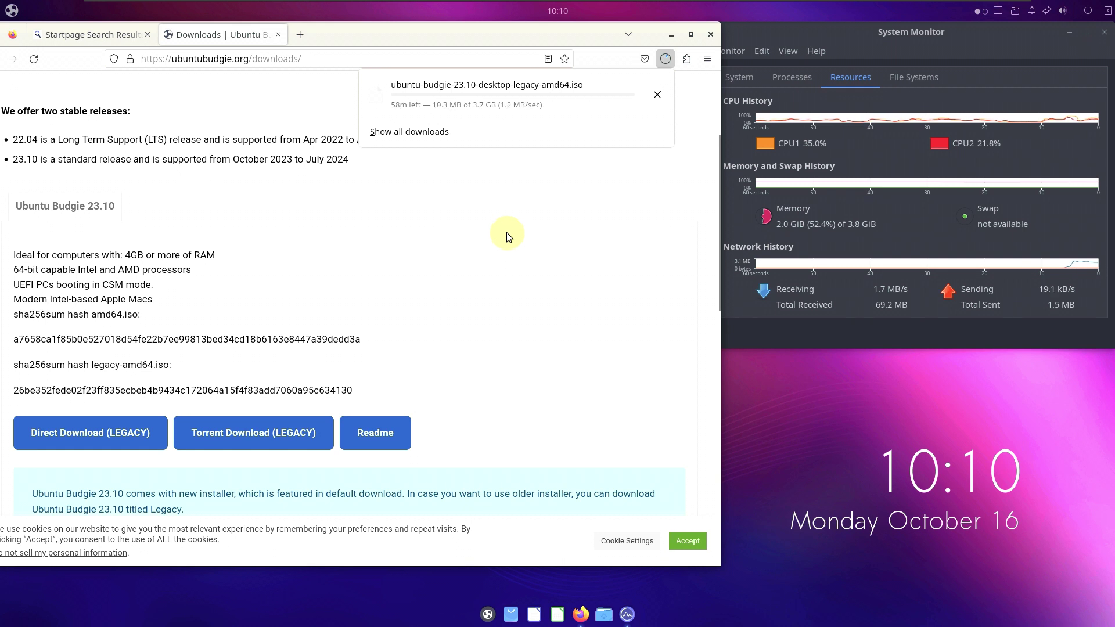
pyautogui.click(657, 94)
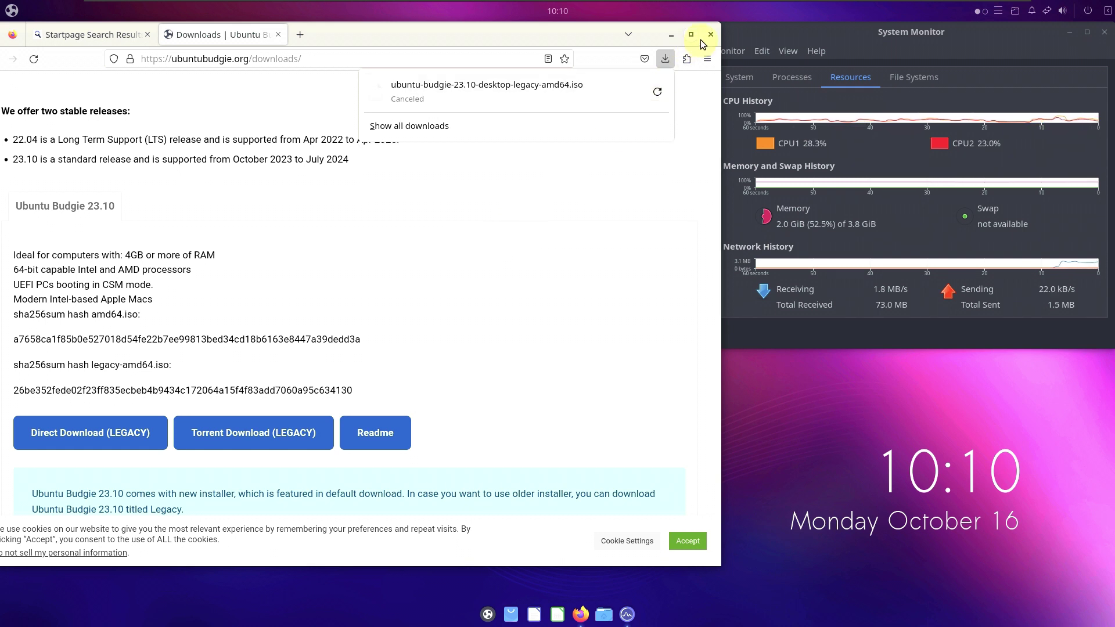
pyautogui.click(706, 38)
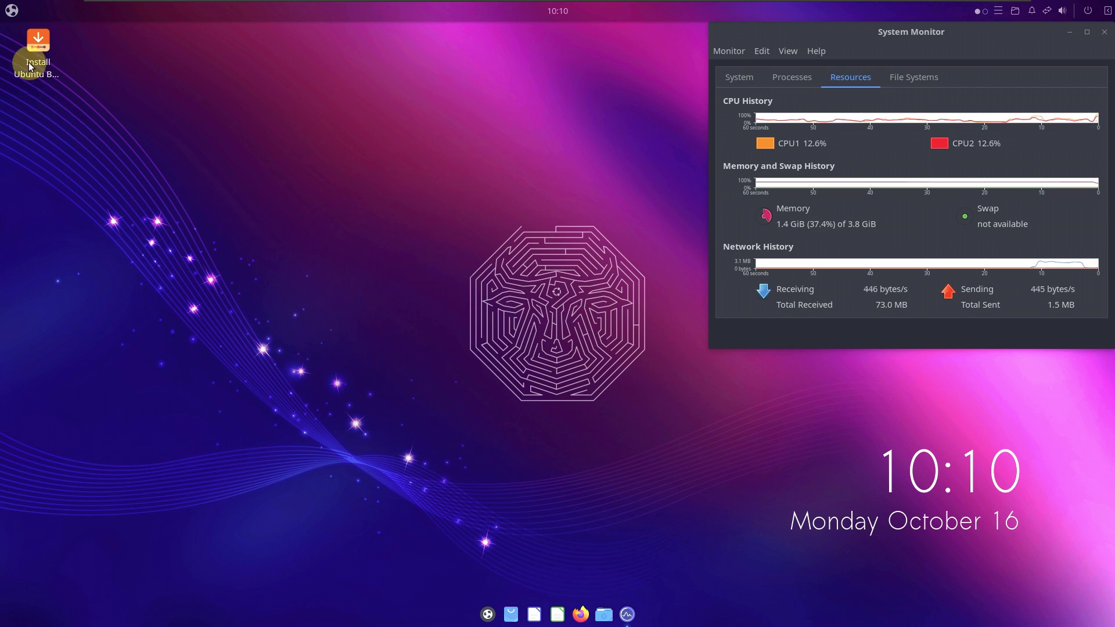
# Find the Tilix terminal among the installed applications and launch it.
pyautogui.click(11, 10)
pyautogui.scroll(-2, 234, 218)
pyautogui.scroll(-2, 233, 218)
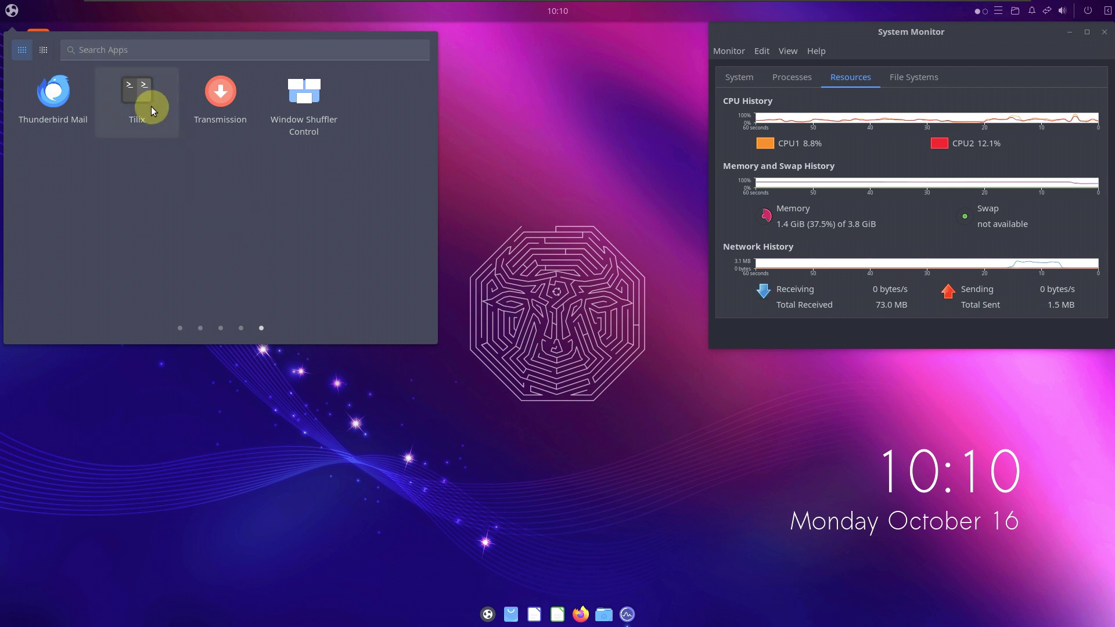
pyautogui.click(151, 106)
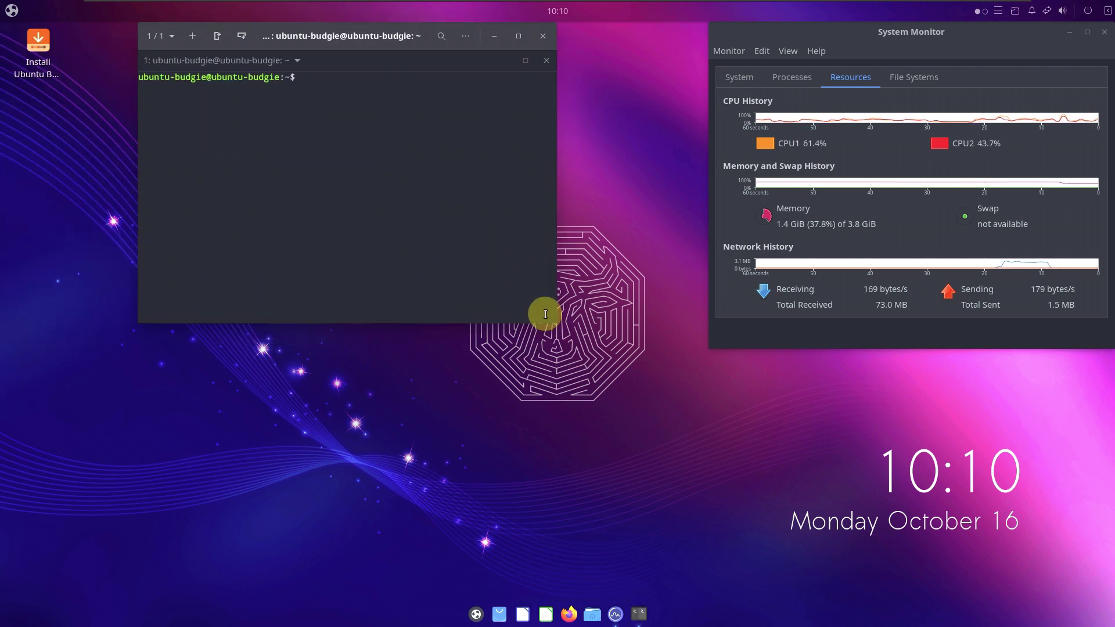
# Enlarge the Tilix window in height and width and place it beside the System Monitor without overlap.
pyautogui.moveTo(446, 321); pyautogui.dragTo(458, 587)
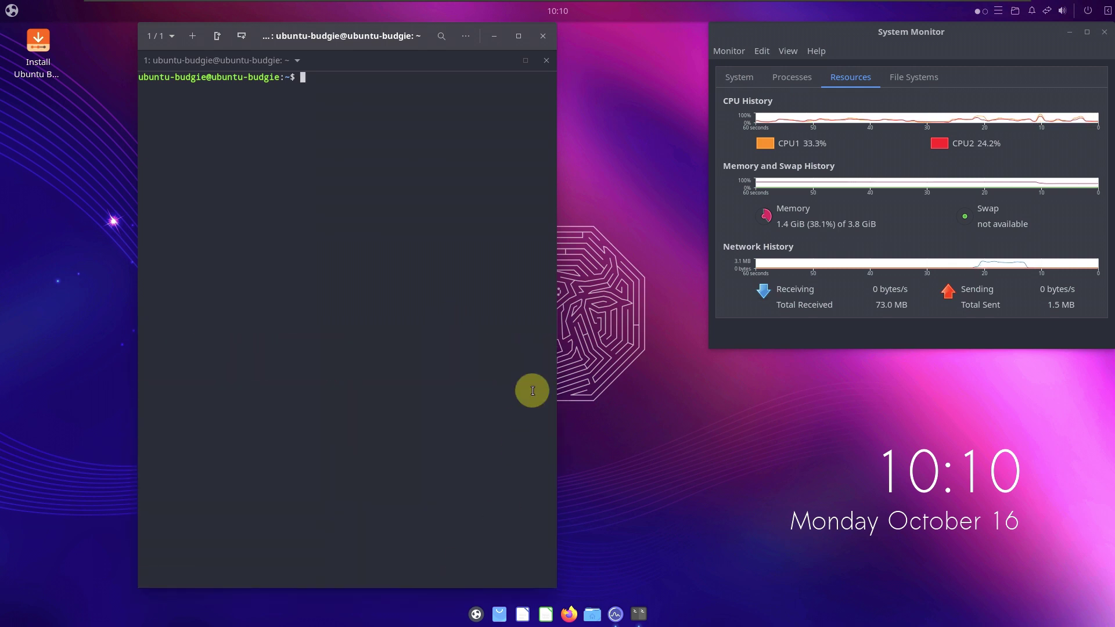
pyautogui.moveTo(555, 341); pyautogui.dragTo(795, 371)
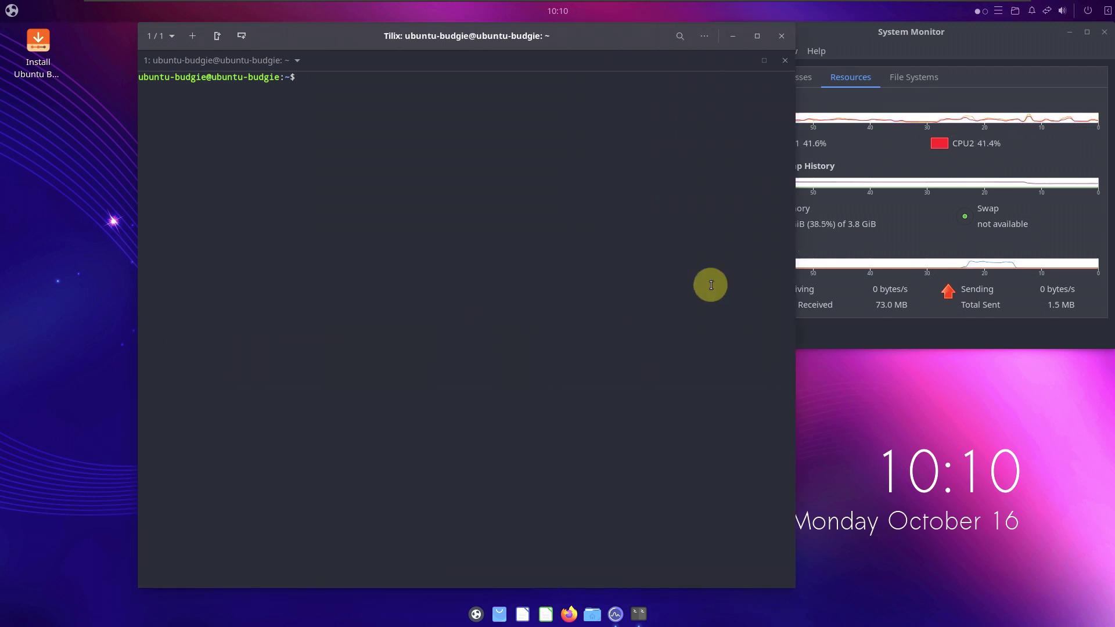
pyautogui.moveTo(569, 38); pyautogui.dragTo(449, 46)
# View the About Tilix information, close it and run inxi in the terminal.
pyautogui.click(584, 44)
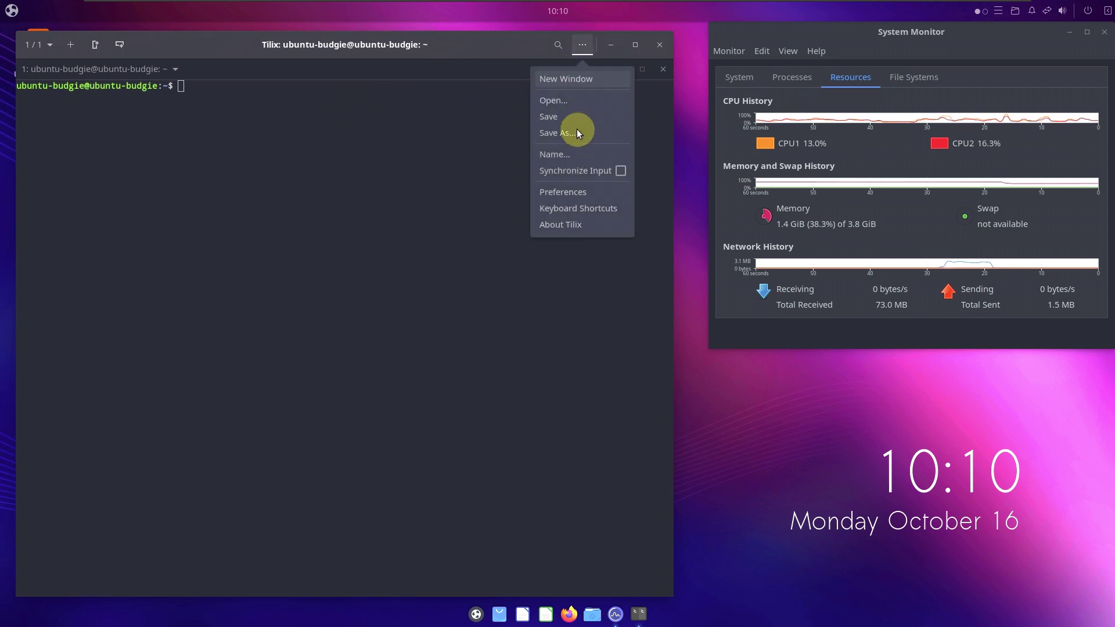
pyautogui.click(572, 224)
pyautogui.moveTo(363, 355); pyautogui.dragTo(328, 356)
pyautogui.click(452, 230)
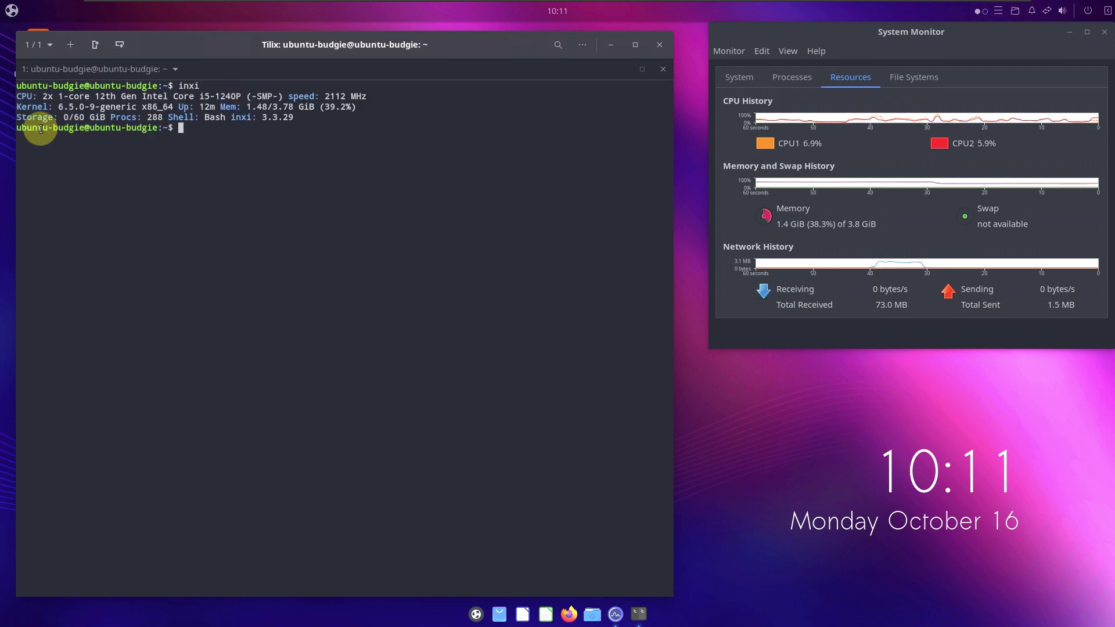
# Highlight the CPU, kernel and memory entries one after another in the inxi output, clearing each selection.
pyautogui.moveTo(18, 96); pyautogui.dragTo(249, 96)
pyautogui.click(327, 161)
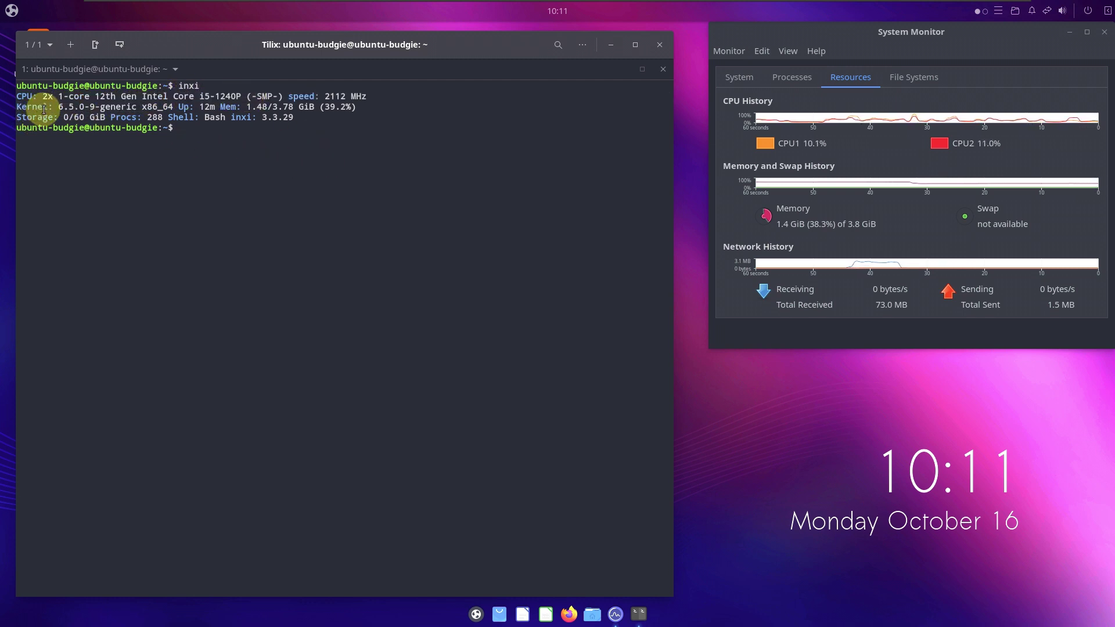
pyautogui.moveTo(17, 106); pyautogui.dragTo(104, 111)
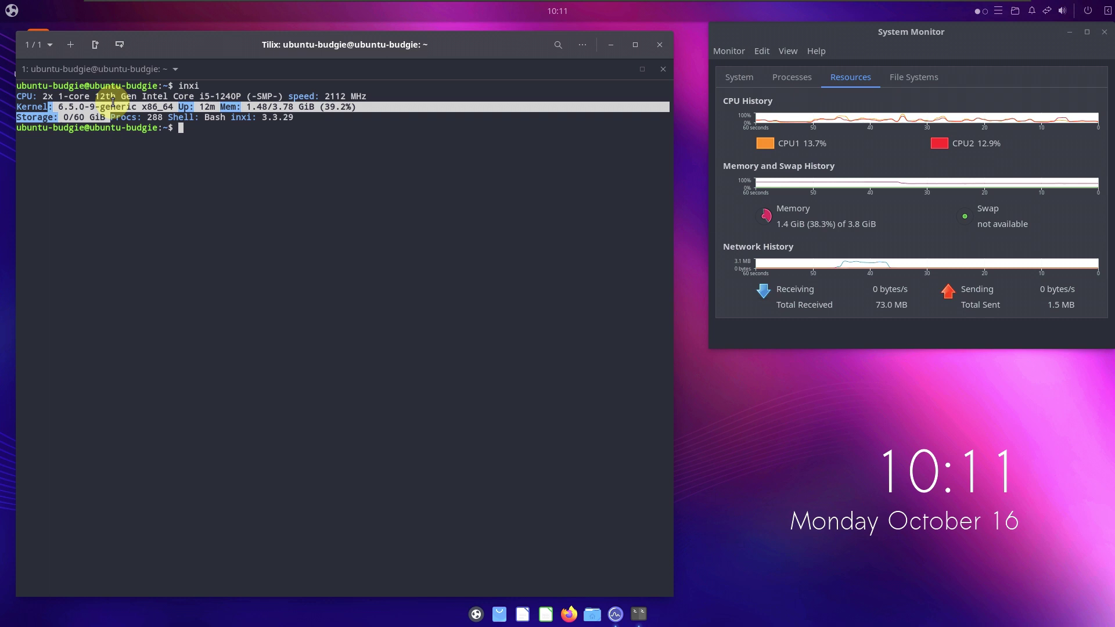
pyautogui.click(104, 111)
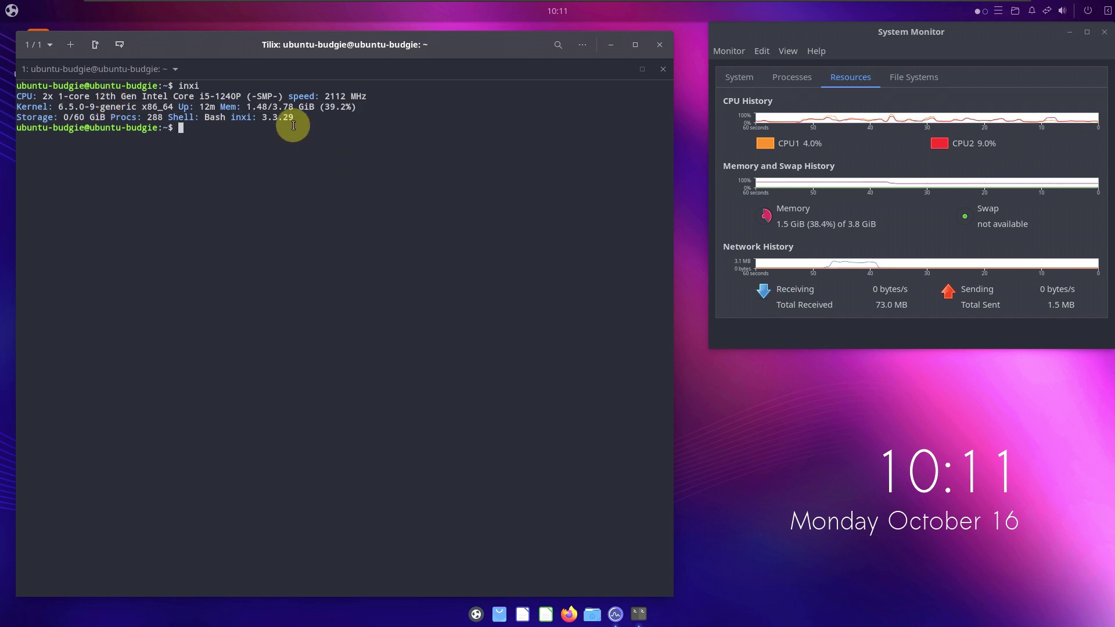
pyautogui.moveTo(221, 107); pyautogui.dragTo(364, 110)
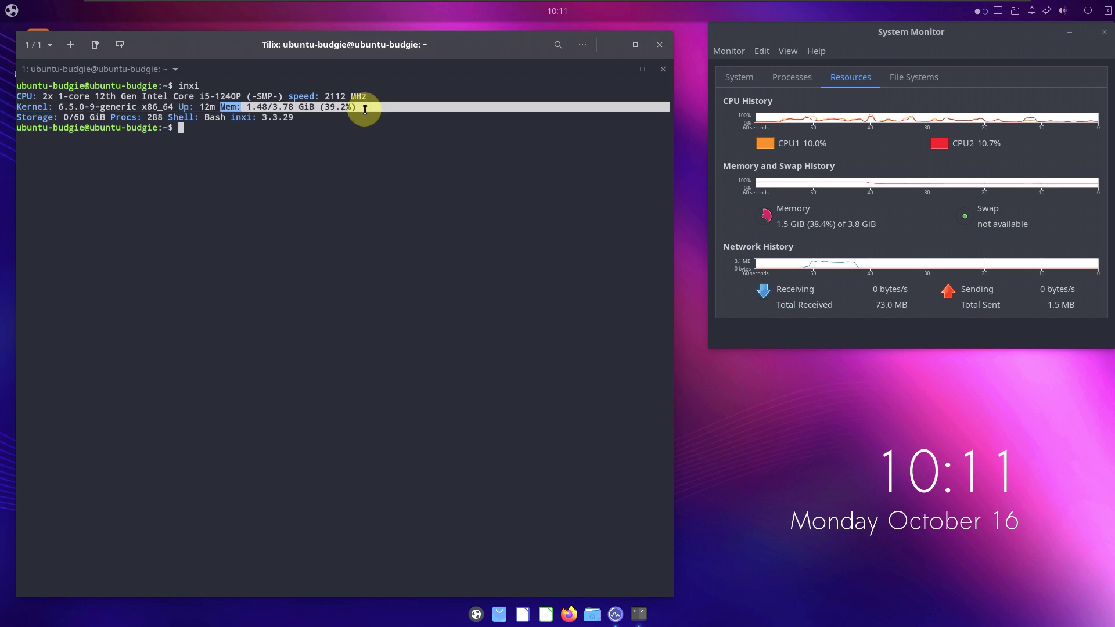
pyautogui.click(336, 183)
# Highlight the storage, process, shell and inxi version entries in the output, and run inxi -b.
pyautogui.moveTo(29, 115); pyautogui.dragTo(99, 121)
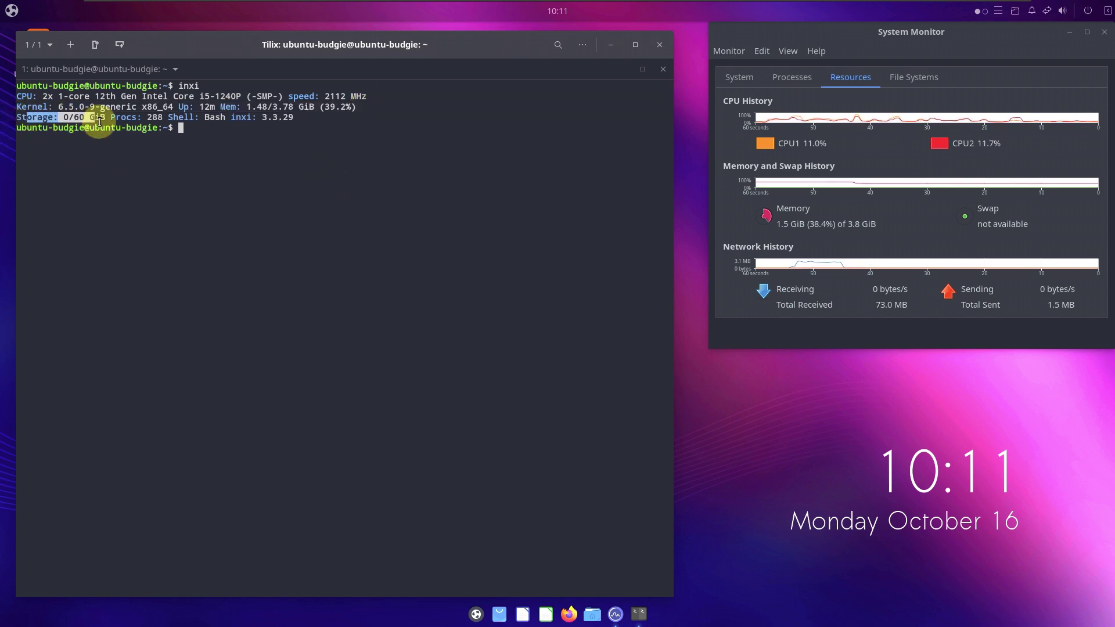
pyautogui.click(124, 209)
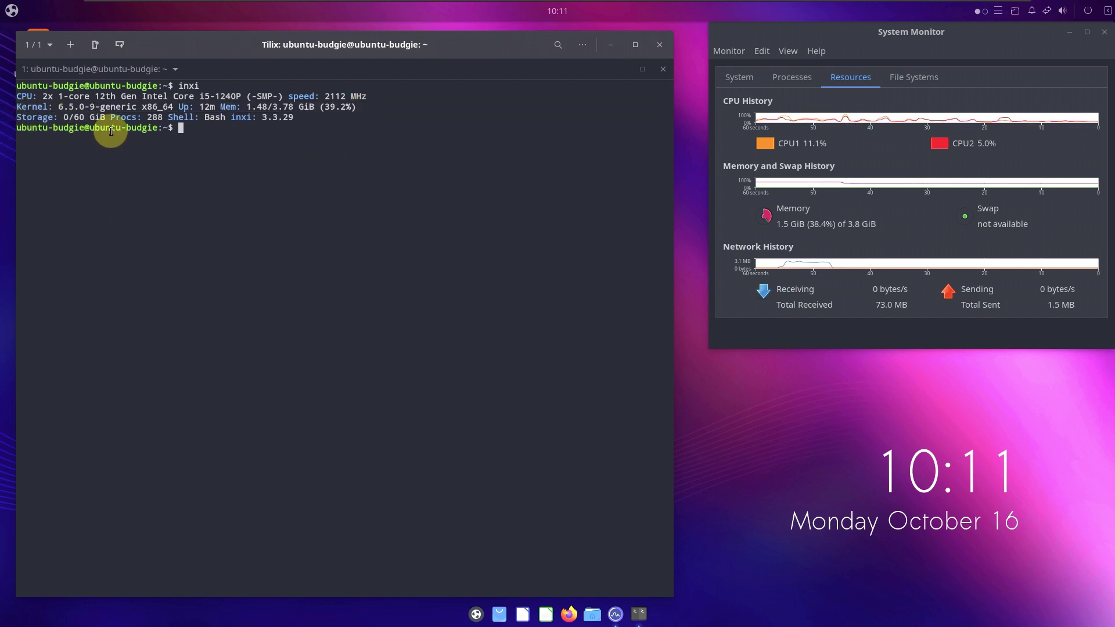
pyautogui.moveTo(111, 119); pyautogui.dragTo(294, 120)
pyautogui.click(227, 119)
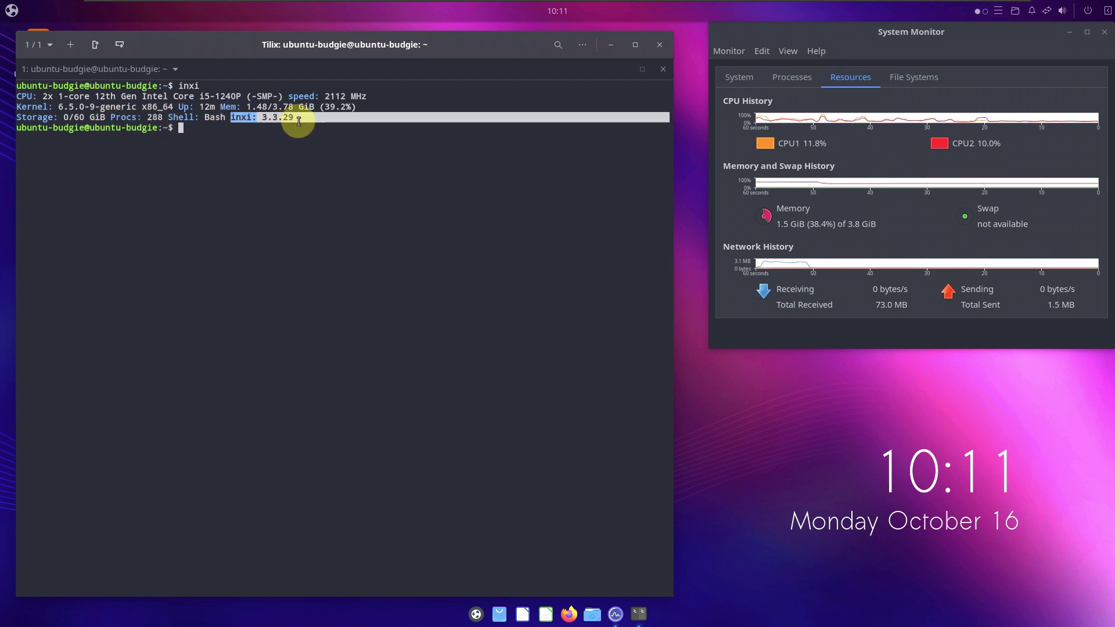
pyautogui.click(189, 132)
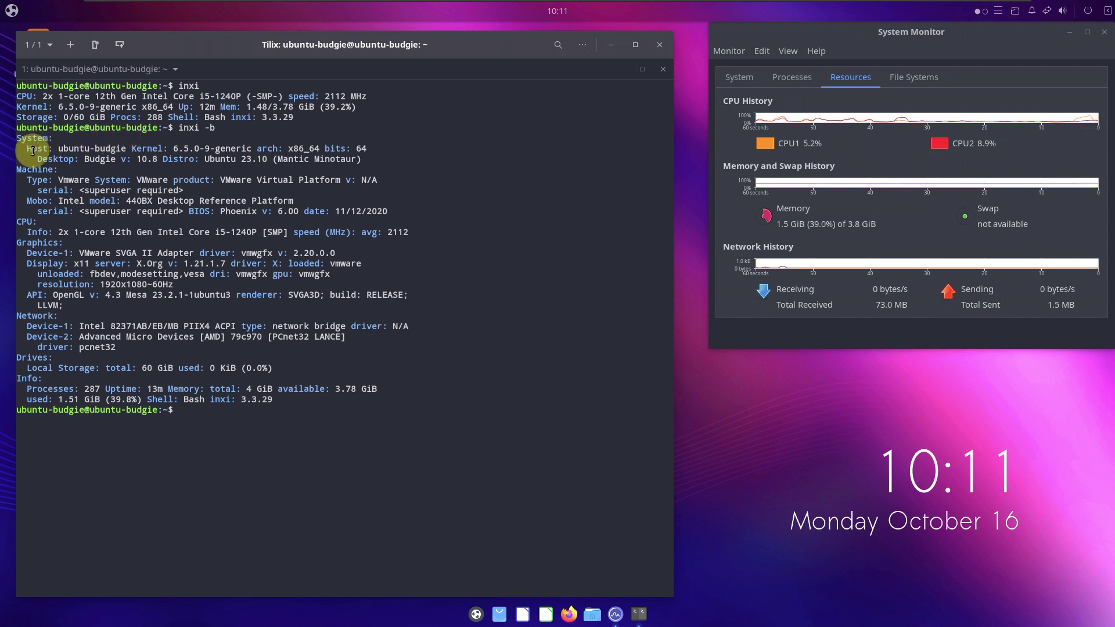
# Highlight the host and kernel line, the desktop version and the distro name in the System section of the inxi -b output.
pyautogui.moveTo(57, 145); pyautogui.dragTo(373, 144)
pyautogui.click(273, 159)
pyautogui.click(360, 178)
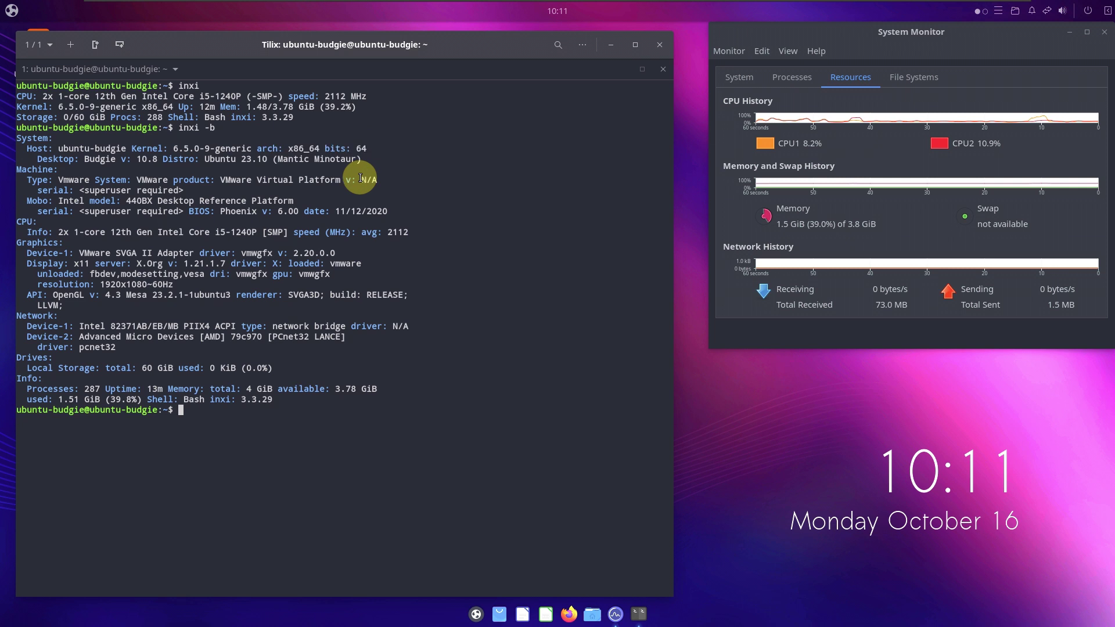
pyautogui.moveTo(37, 159); pyautogui.dragTo(172, 168)
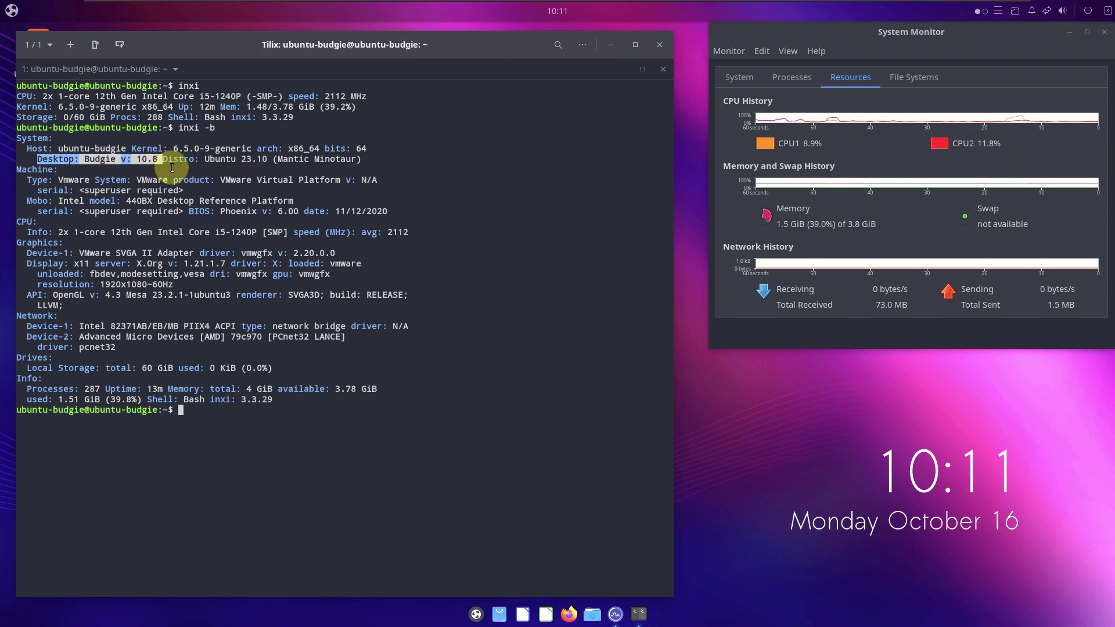
pyautogui.click(172, 168)
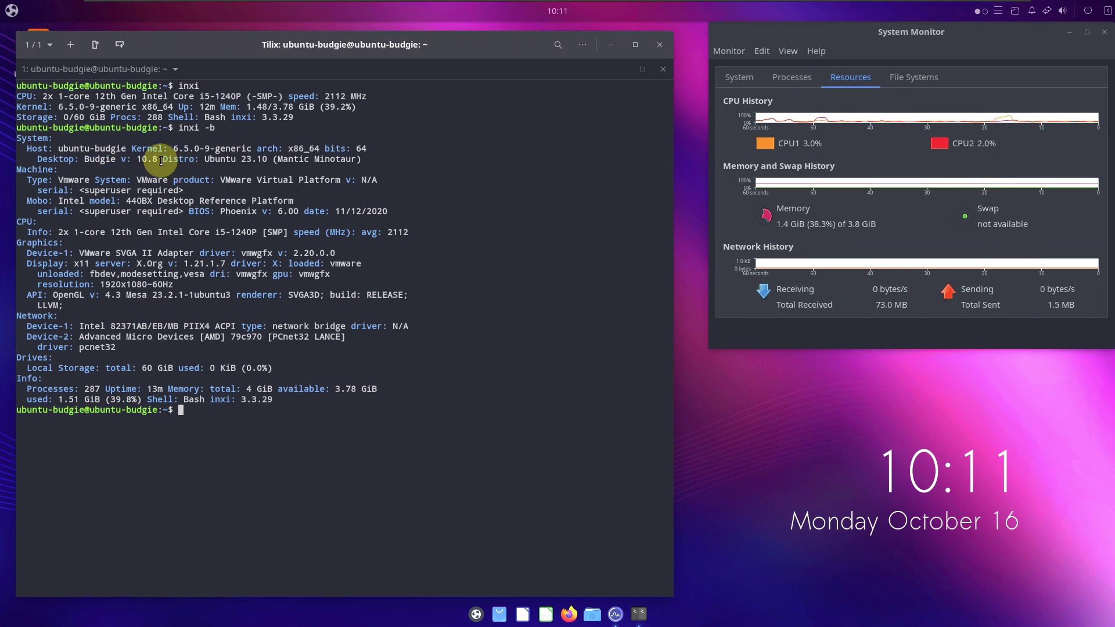
pyautogui.moveTo(163, 161); pyautogui.dragTo(370, 162)
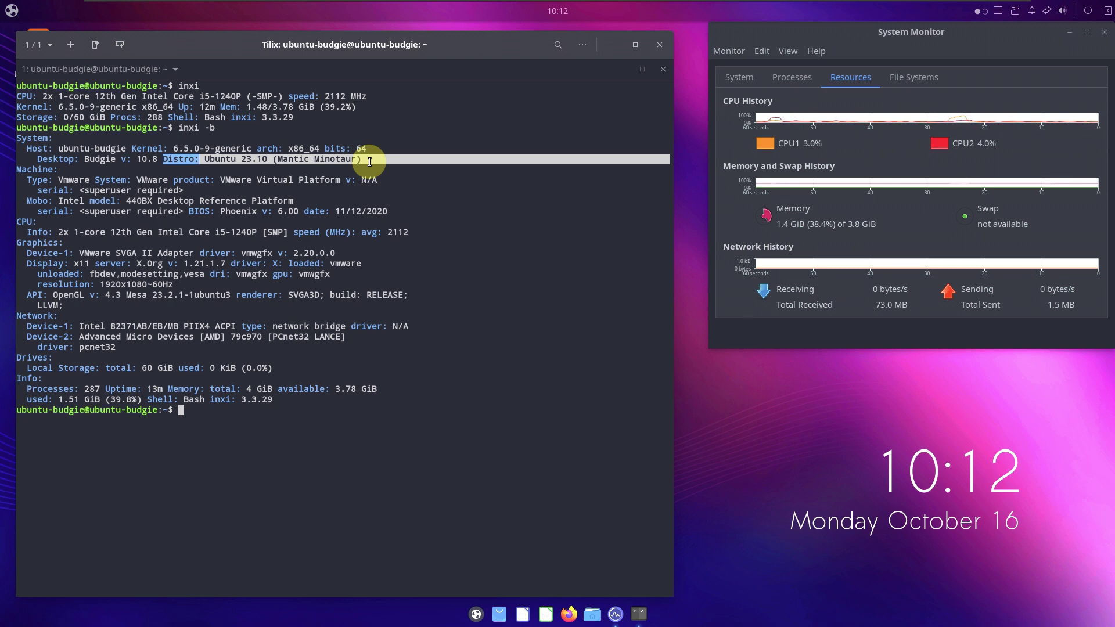
pyautogui.click(313, 164)
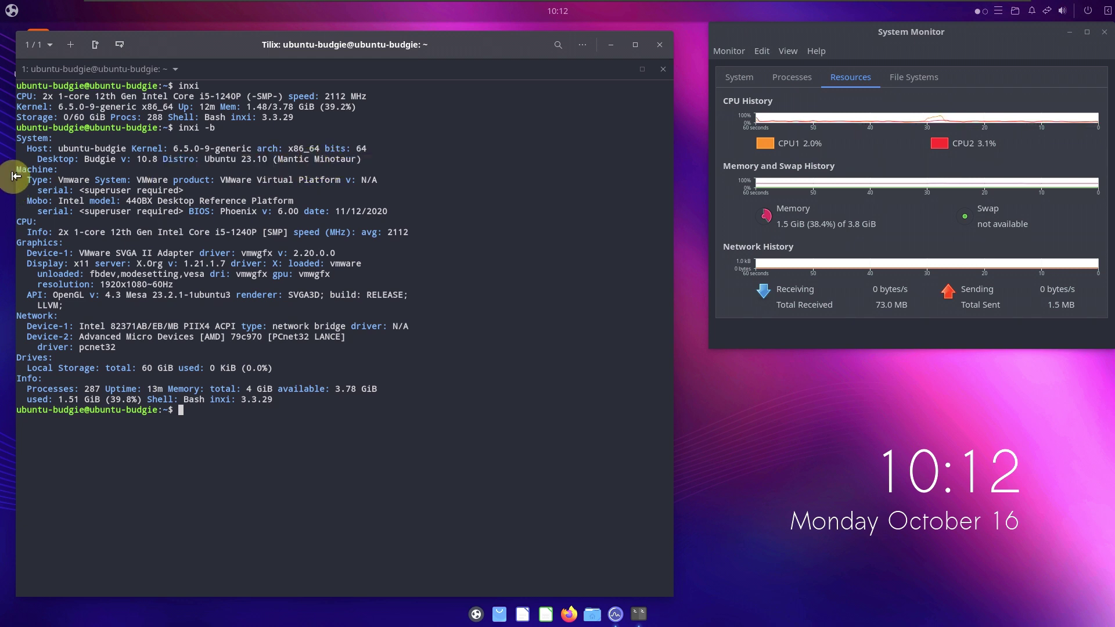
# Highlight the Machine section and the CPU section of the inxi -b output, and clear the selection.
pyautogui.moveTo(18, 172); pyautogui.dragTo(397, 208)
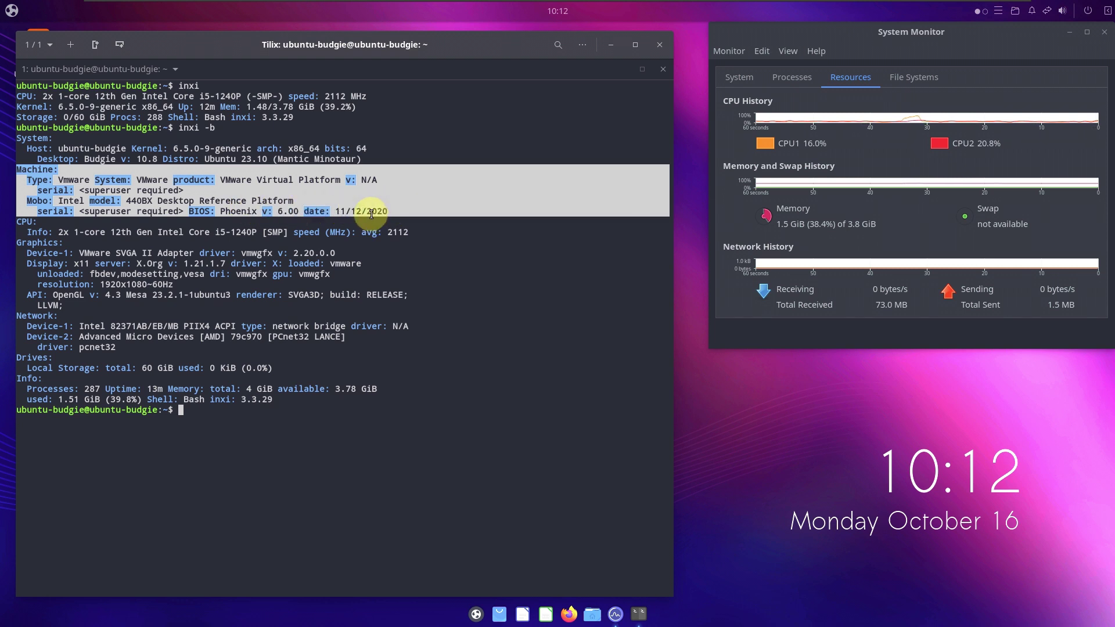
pyautogui.click(437, 246)
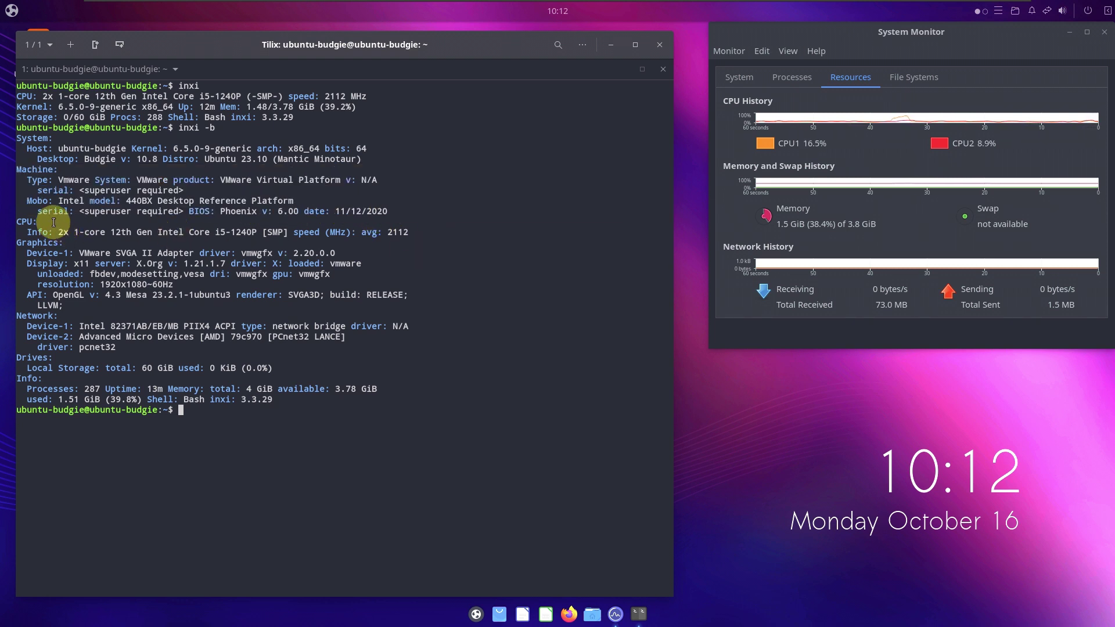
pyautogui.moveTo(18, 221); pyautogui.dragTo(418, 231)
pyautogui.click(398, 279)
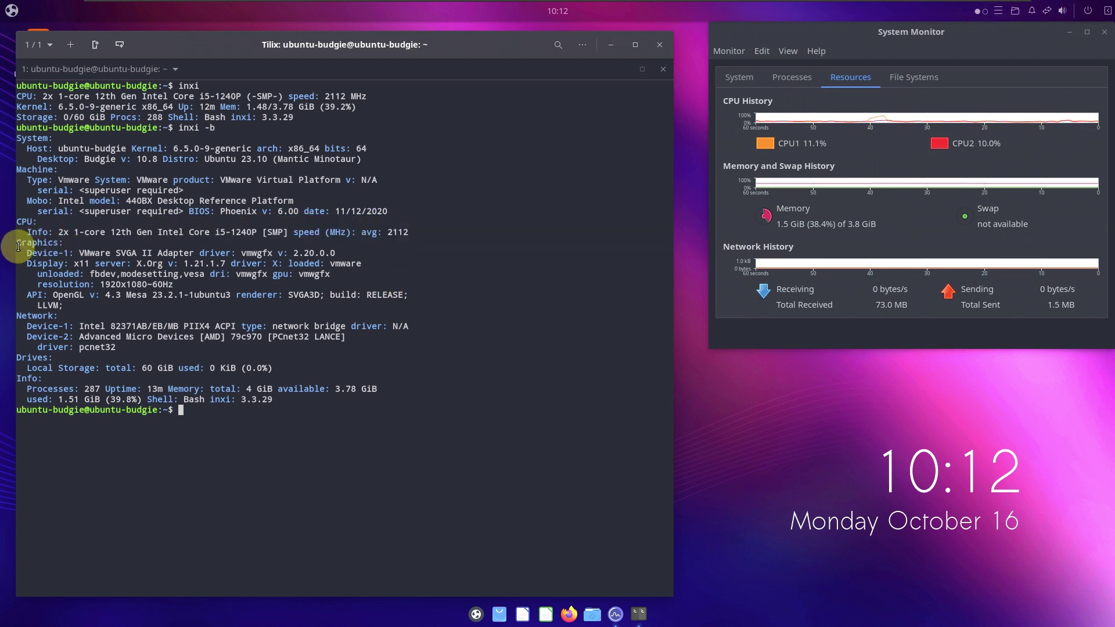
# Highlight the Graphics section's details: the adapter driver version, the X.Org server version and the screen resolution.
pyautogui.moveTo(18, 244); pyautogui.dragTo(216, 286)
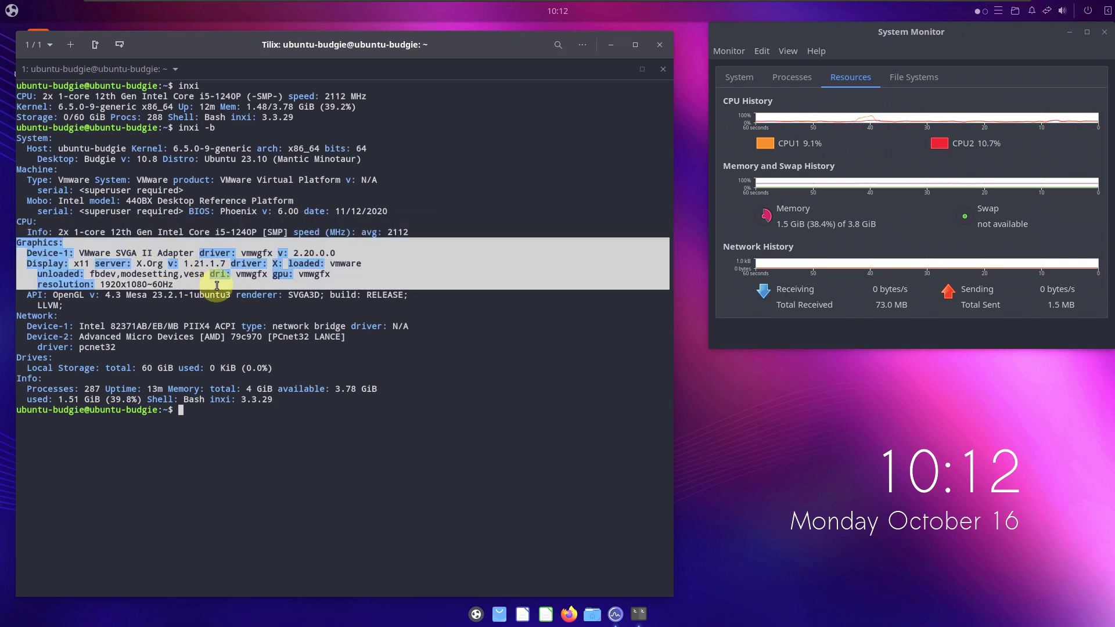
pyautogui.click(241, 287)
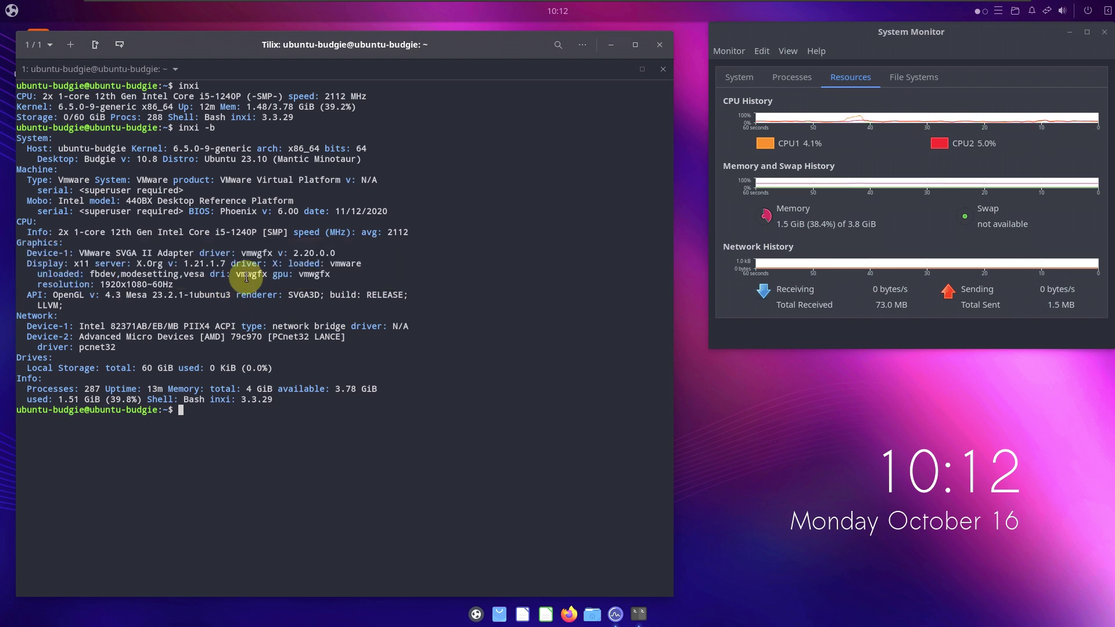
pyautogui.moveTo(241, 253); pyautogui.dragTo(343, 256)
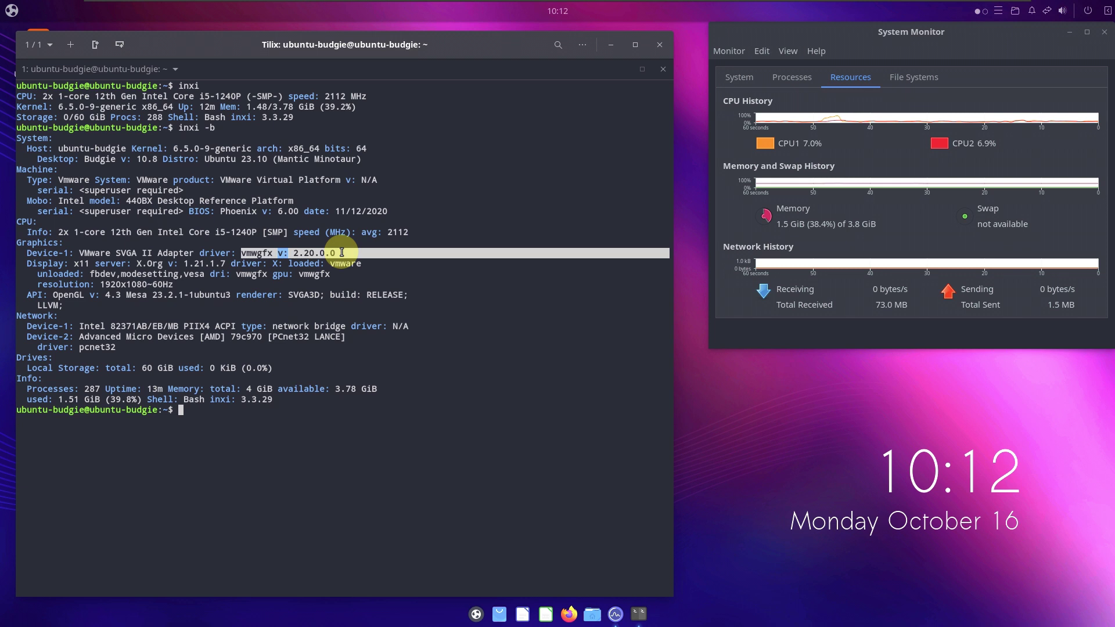
pyautogui.click(348, 271)
pyautogui.moveTo(23, 264); pyautogui.dragTo(238, 269)
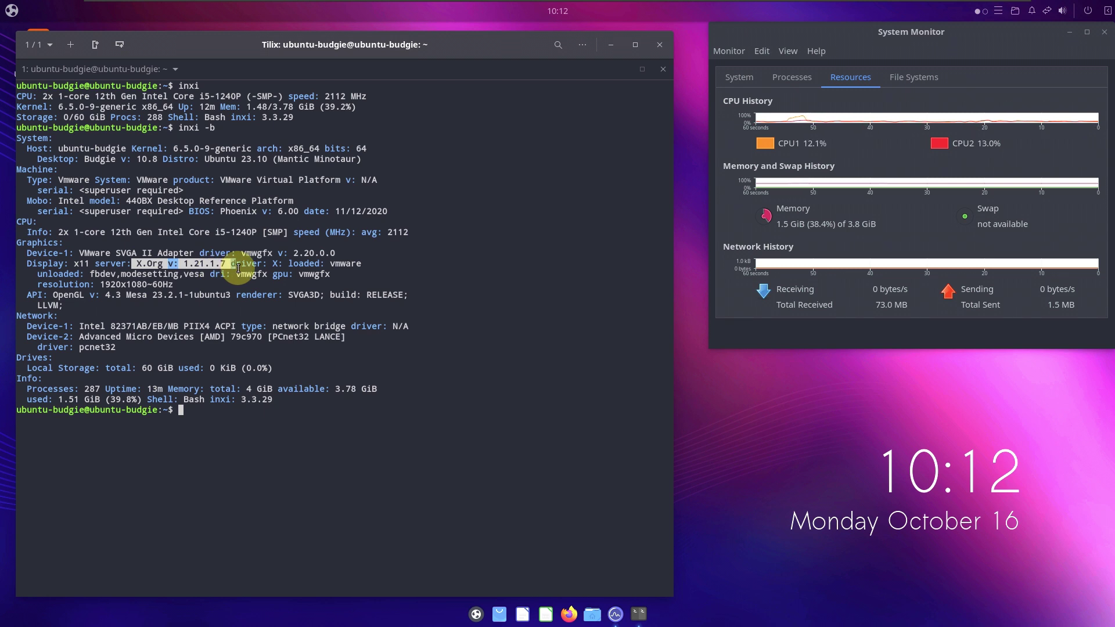
pyautogui.click(256, 294)
pyautogui.moveTo(181, 288); pyautogui.dragTo(36, 288)
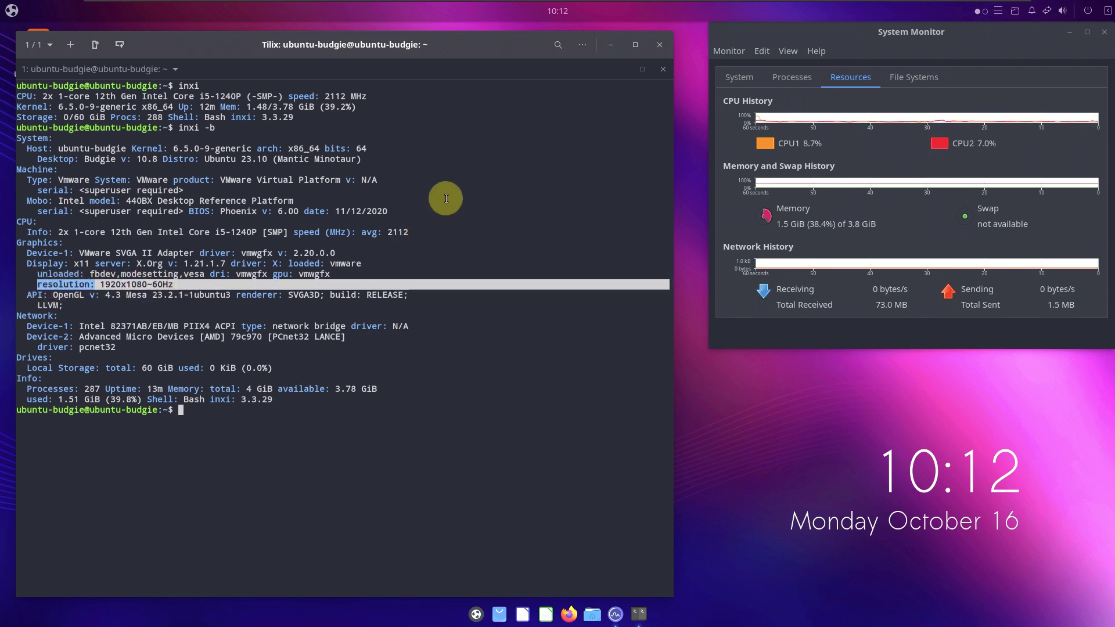
pyautogui.click(375, 298)
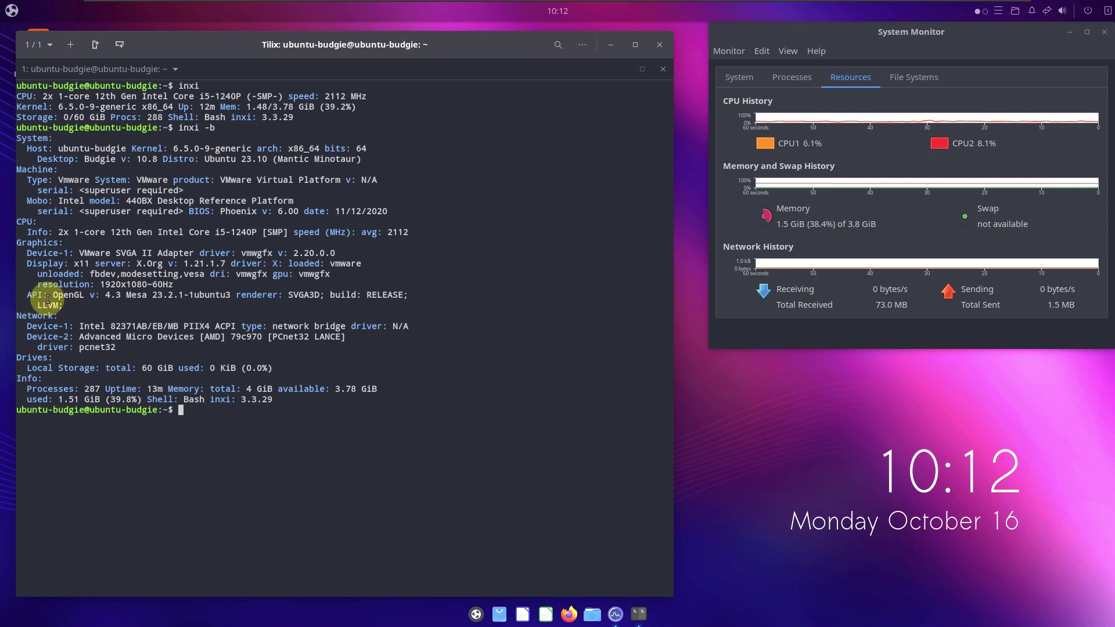
# Highlight the Mesa version, the local storage totals and the Info section in the inxi -b output, and clear the selection.
pyautogui.moveTo(54, 296); pyautogui.dragTo(183, 297)
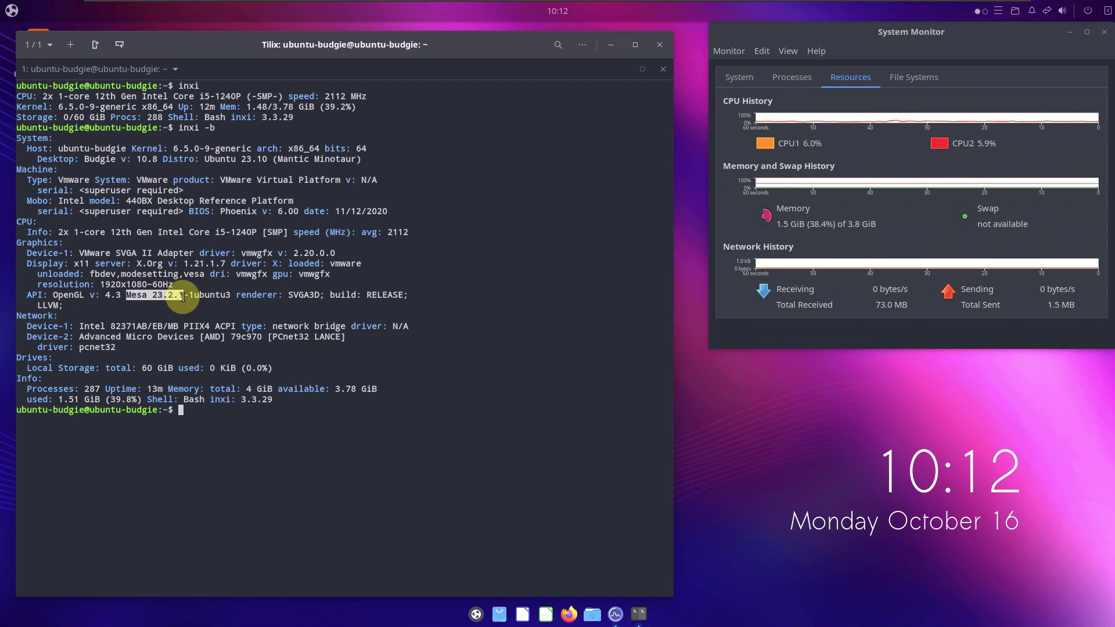
pyautogui.click(178, 349)
pyautogui.moveTo(102, 368); pyautogui.dragTo(246, 368)
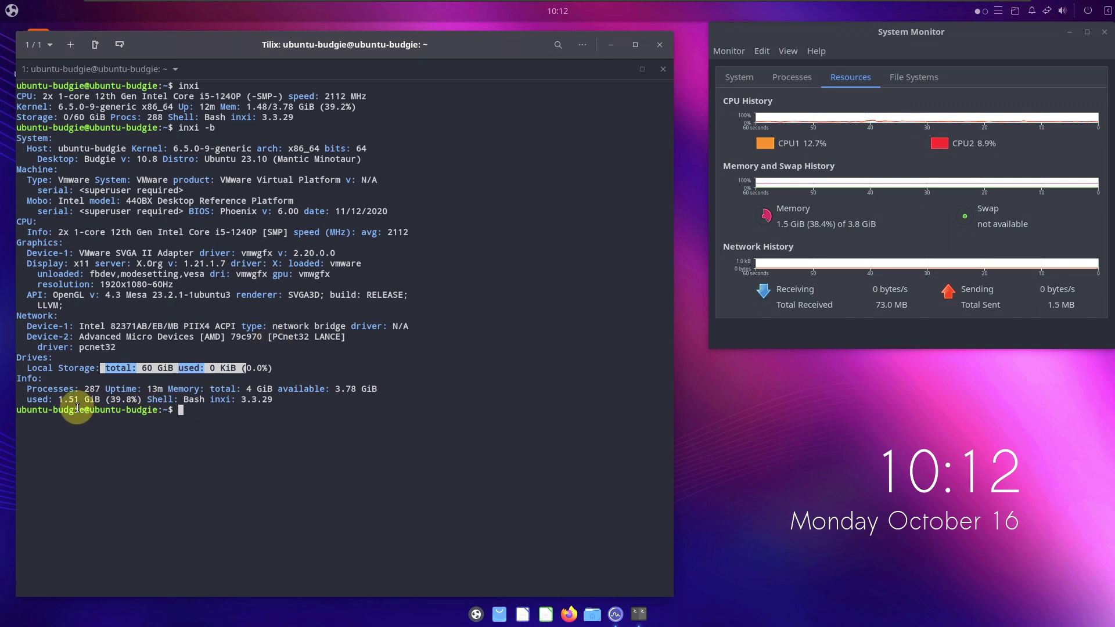
pyautogui.moveTo(24, 393); pyautogui.dragTo(280, 391)
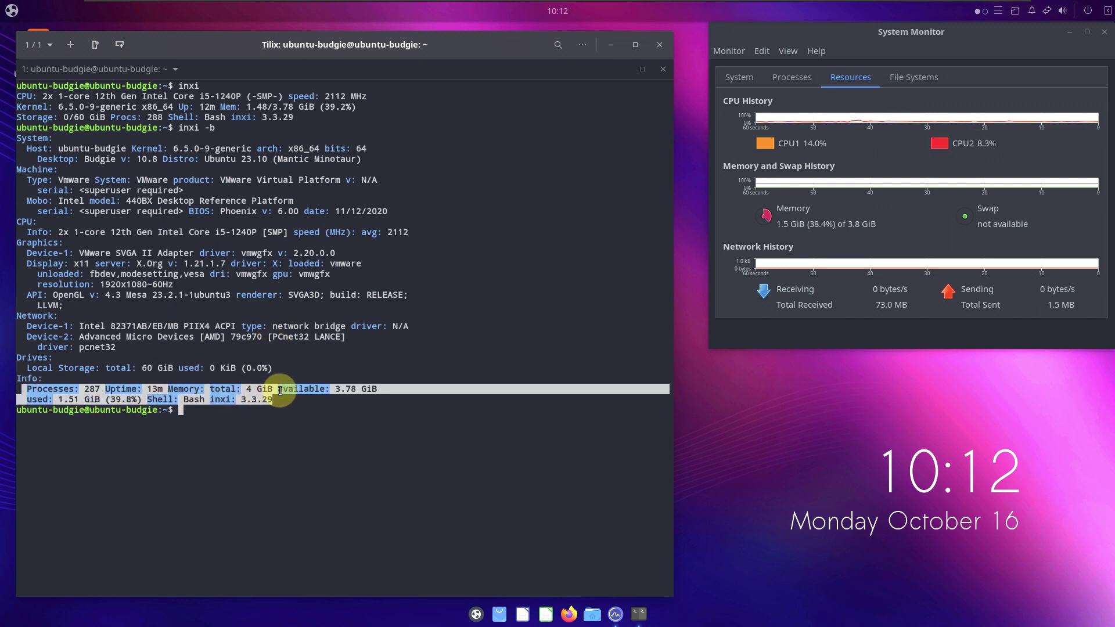
pyautogui.click(207, 411)
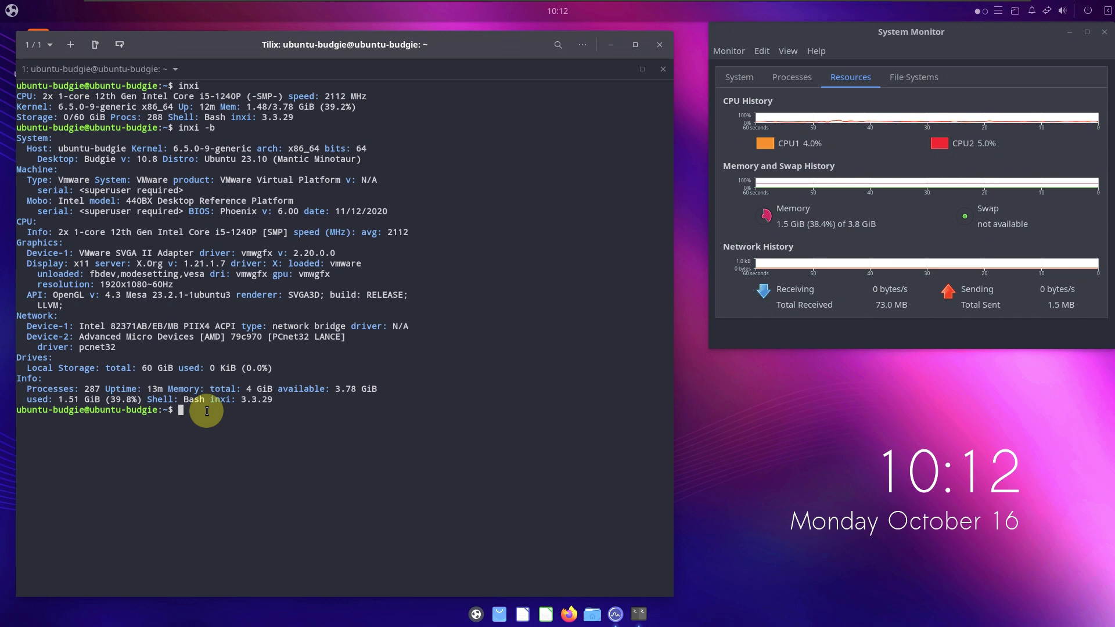
# Run inxi -G for the graphics details and print the release name with cat /etc/issue.
pyautogui.write('inxi -G')
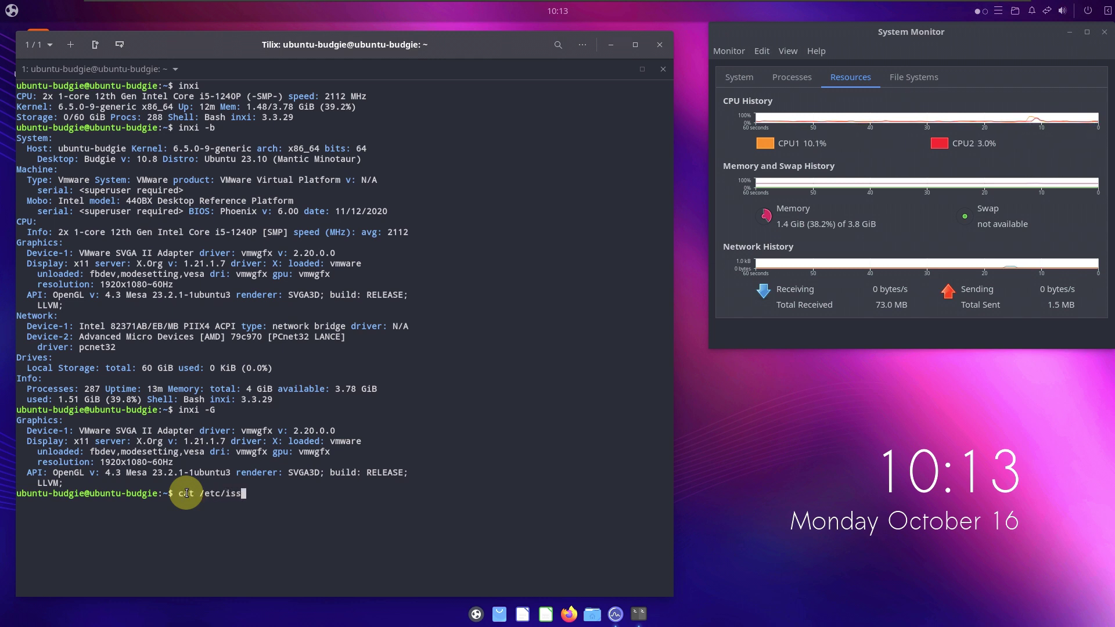
pyautogui.press('Return')
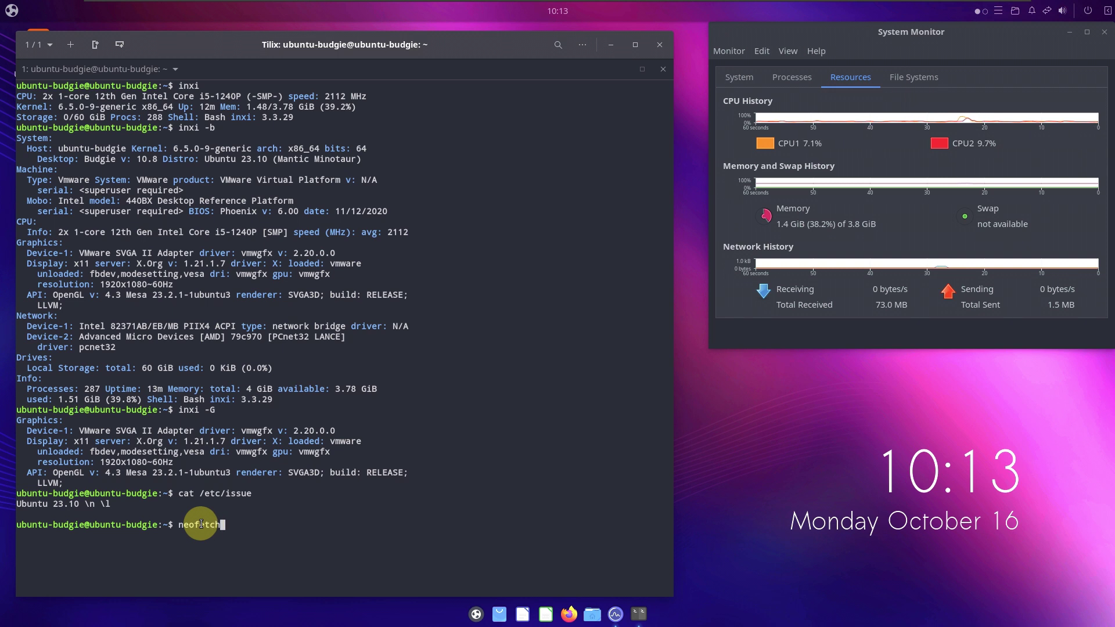
# Try to run neofetch, and install it with the suggested command sudo apt install neofetch, answering y to continue.
pyautogui.press('Return')
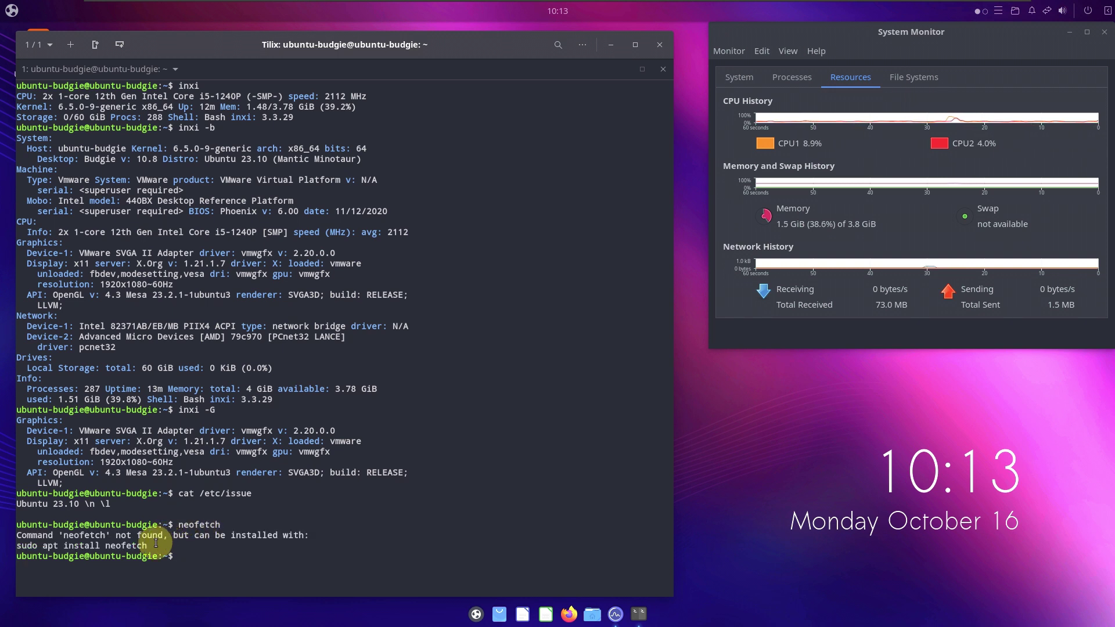
pyautogui.moveTo(147, 548); pyautogui.dragTo(16, 550)
pyautogui.rightClick(23, 547)
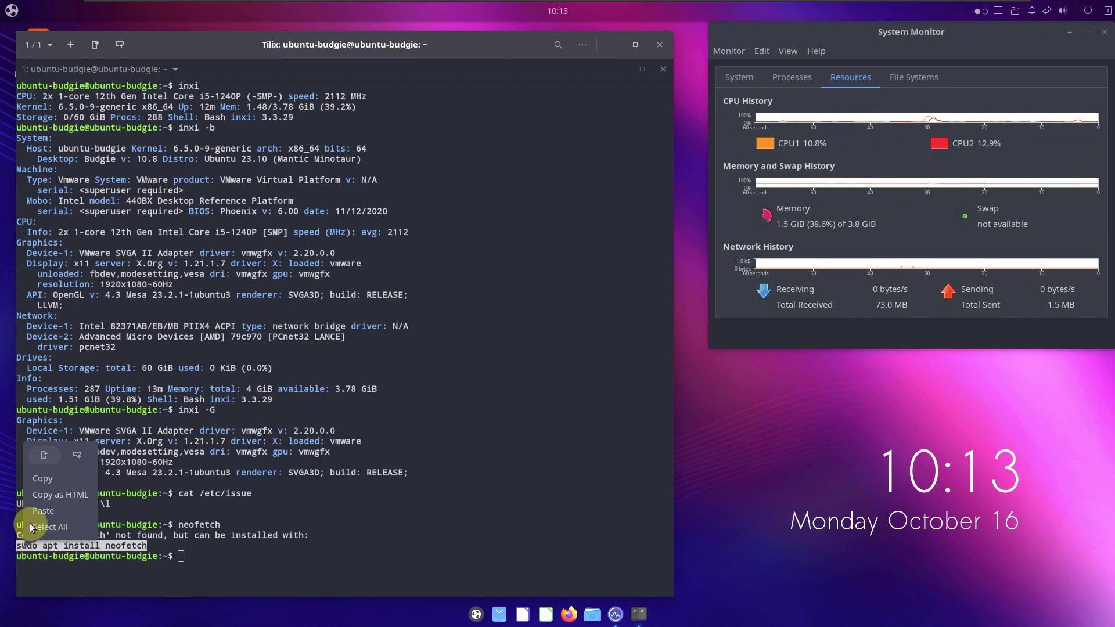
pyautogui.click(64, 494)
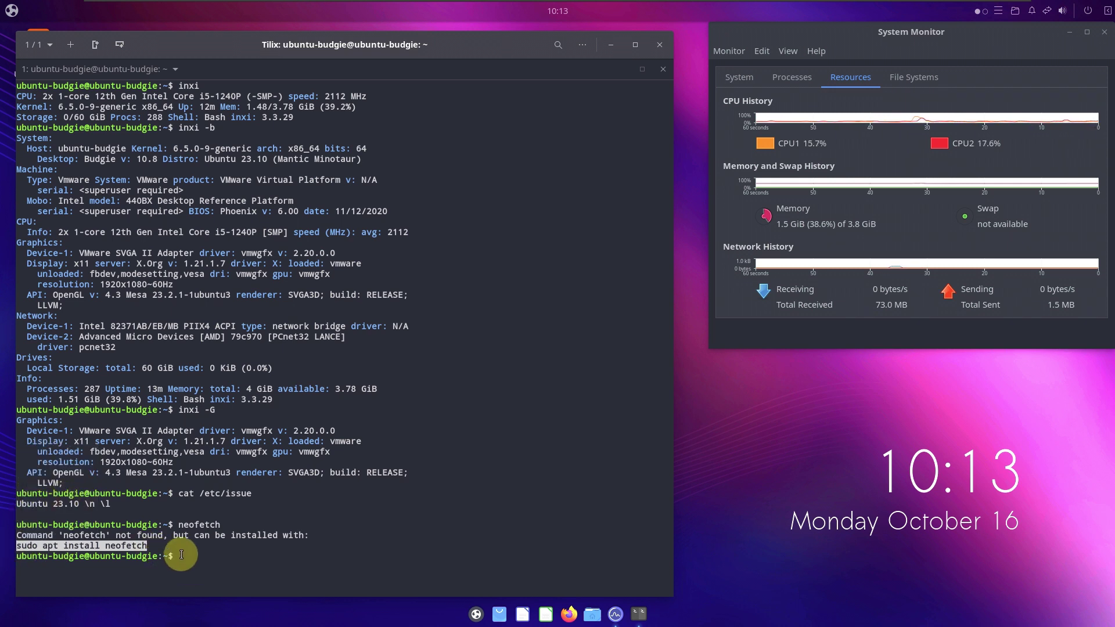
pyautogui.rightClick(179, 553)
pyautogui.click(179, 517)
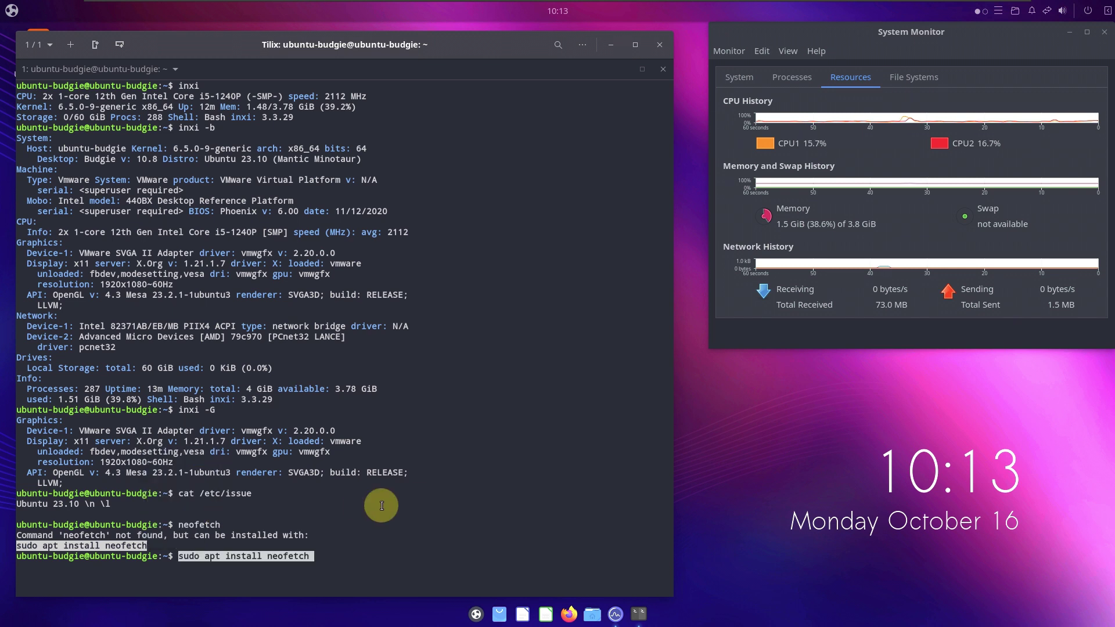
pyautogui.press('Return')
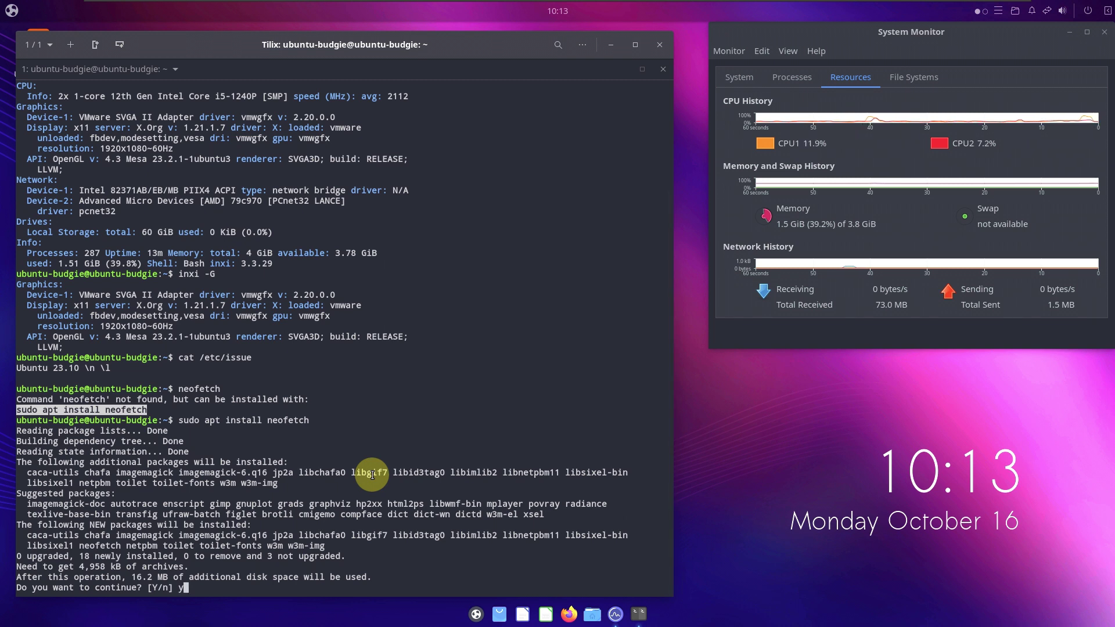
pyautogui.press('Return')
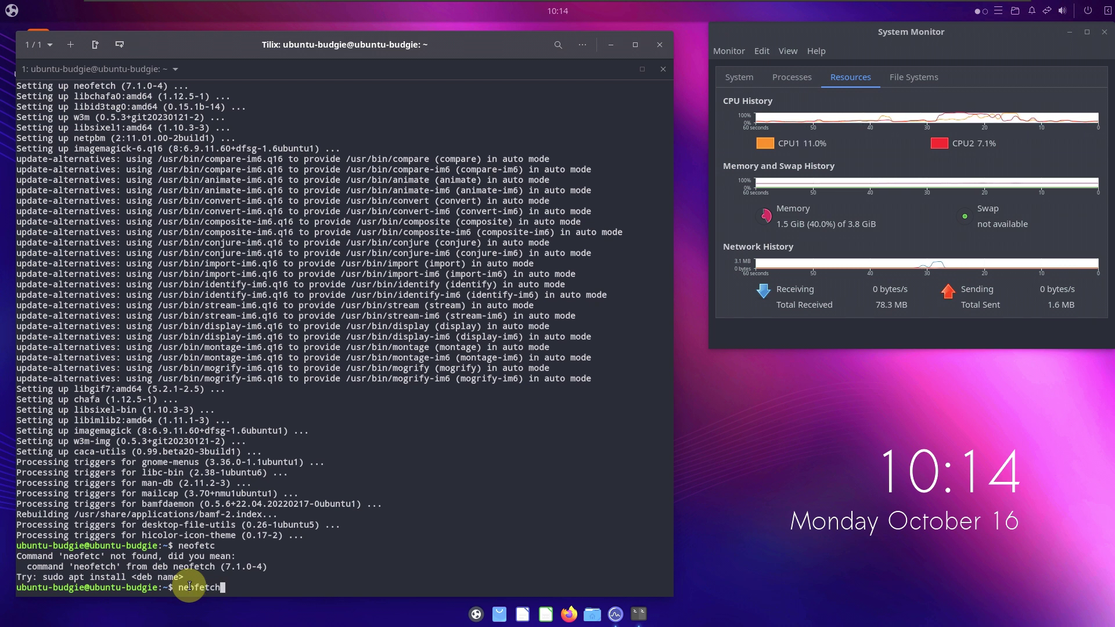
# Run neofetch for the system summary and inxi -sv8 for the full system report.
pyautogui.press('Return')
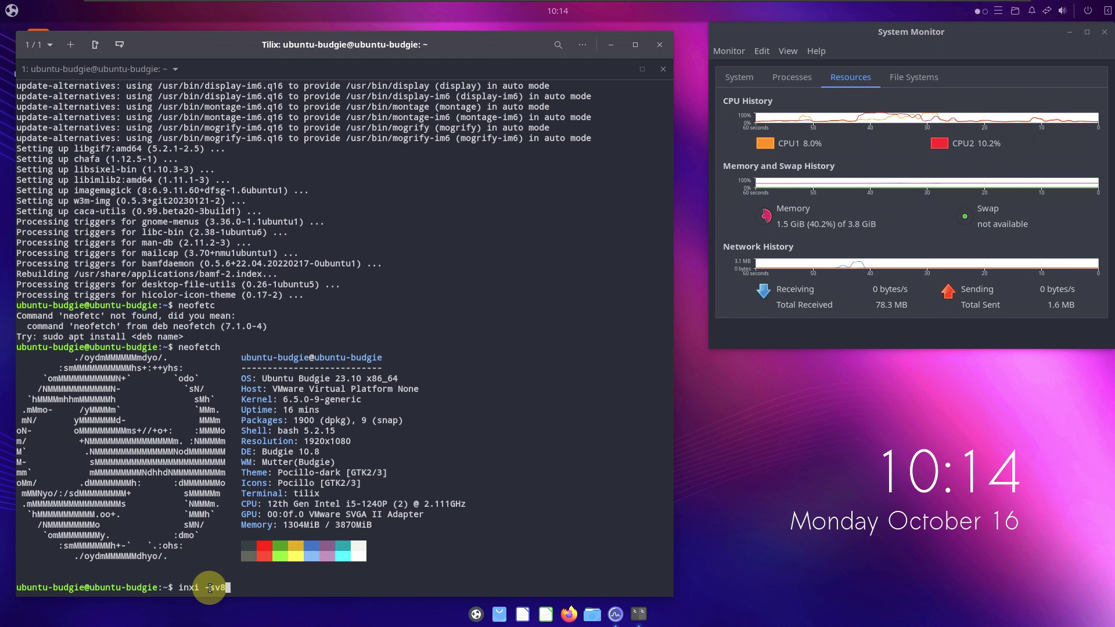
pyautogui.press('Return')
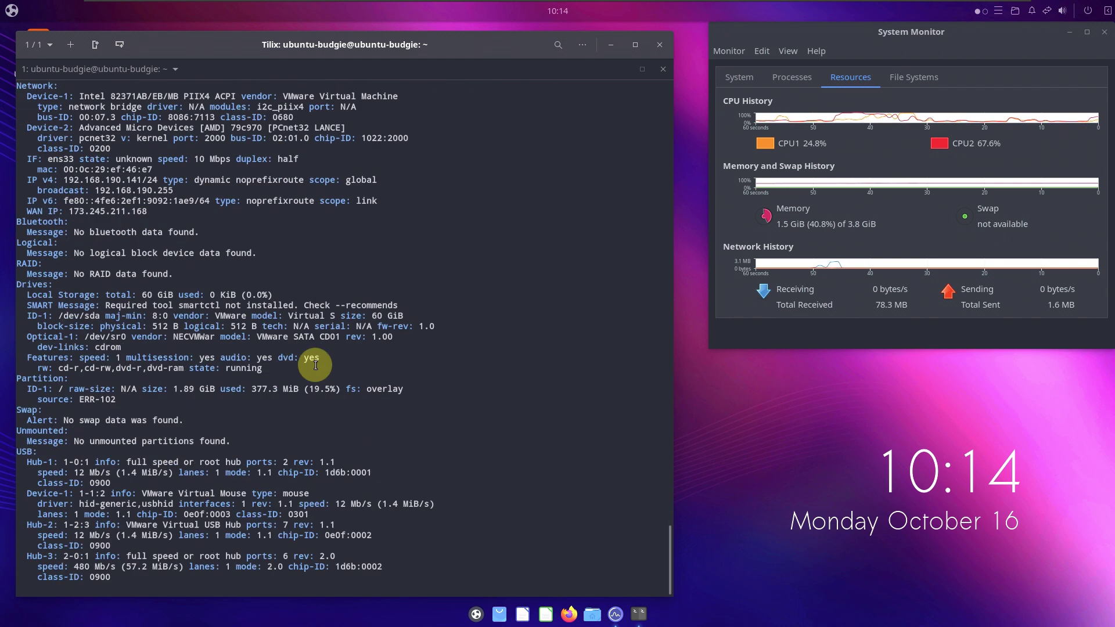
# Highlight the System section and the Machine section at the start of the inxi -sv8 output.
pyautogui.scroll(20, 334, 428)
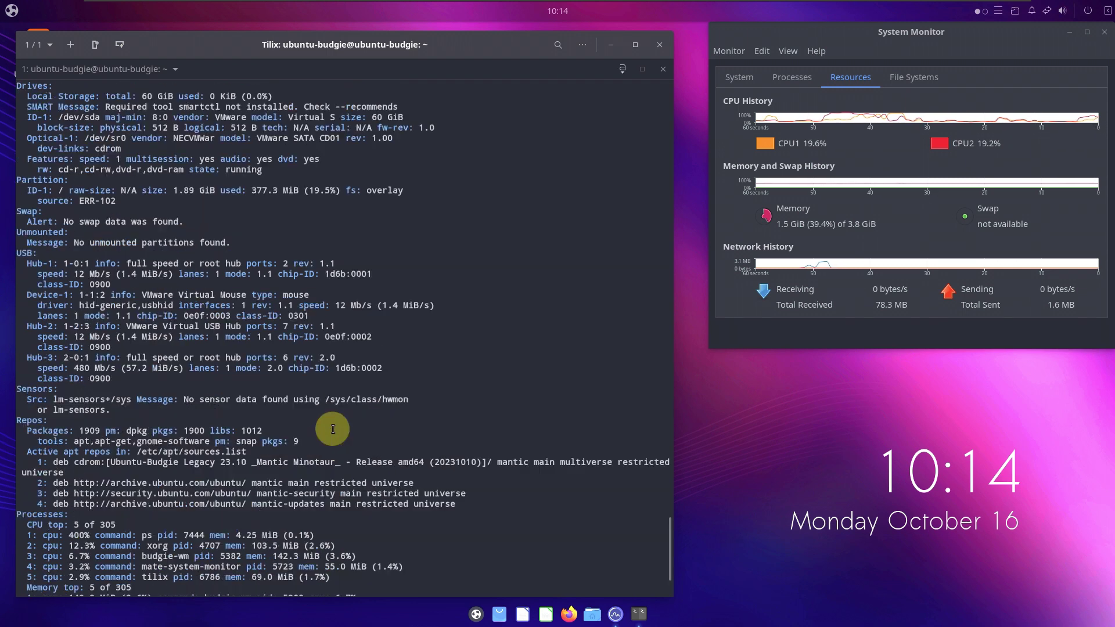
pyautogui.scroll(7, 333, 428)
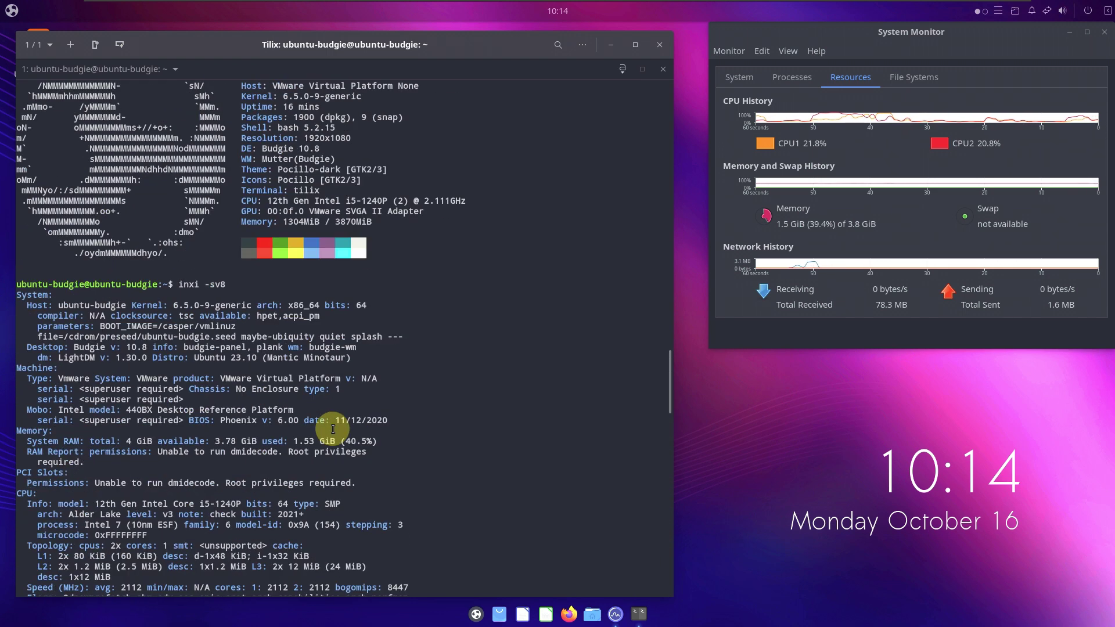
pyautogui.moveTo(18, 296); pyautogui.dragTo(359, 361)
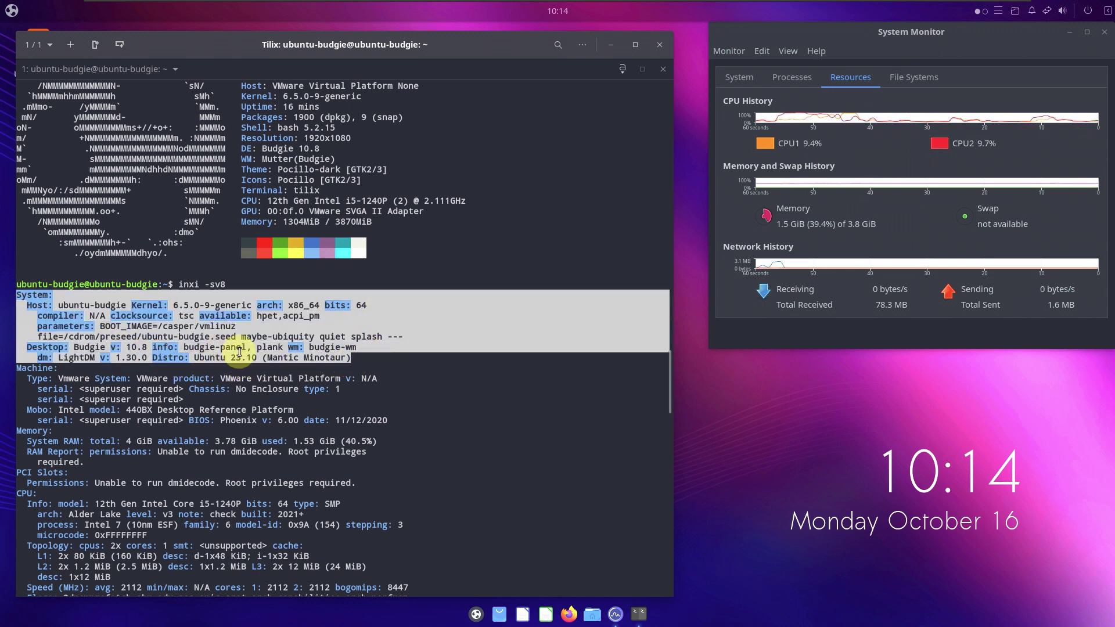
pyautogui.moveTo(17, 367); pyautogui.dragTo(410, 422)
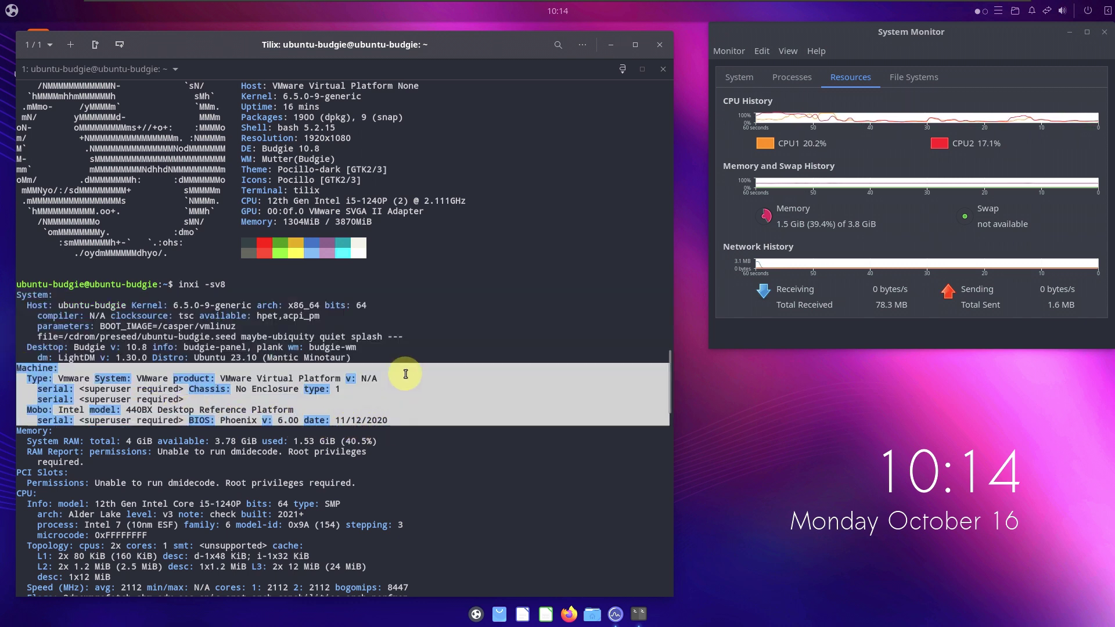
# Highlight the CPU section with its flags and the Vulnerabilities list in the inxi -sv8 output.
pyautogui.scroll(-5, 405, 374)
pyautogui.click(19, 273)
pyautogui.moveTo(19, 273); pyautogui.dragTo(465, 515)
pyautogui.scroll(-5, 447, 385)
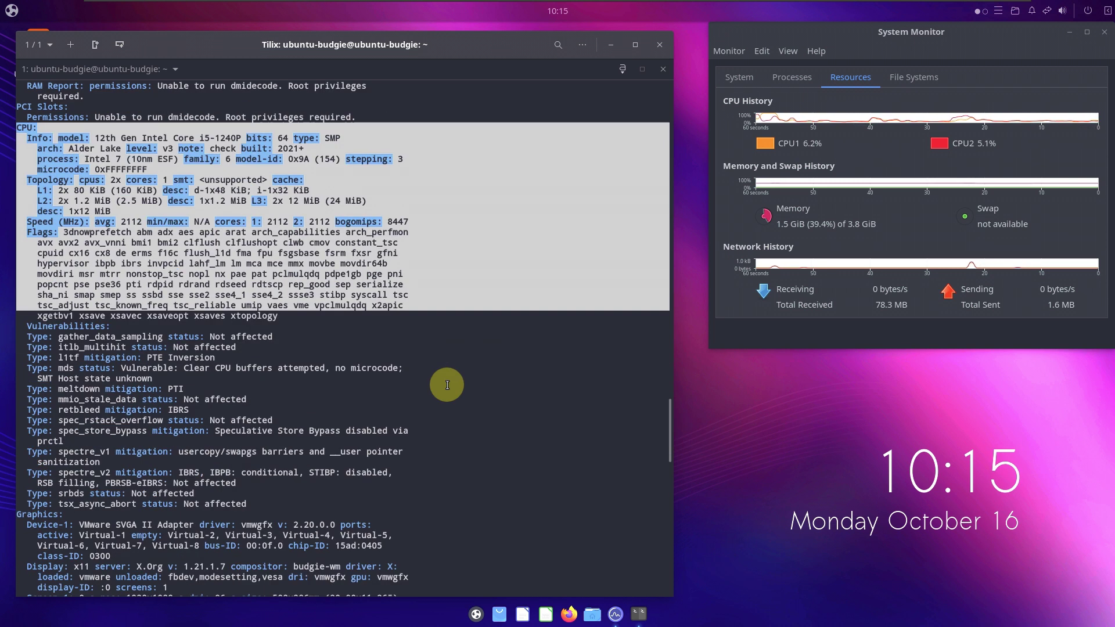
pyautogui.scroll(-2, 306, 372)
pyautogui.click(37, 281)
pyautogui.moveTo(37, 281); pyautogui.dragTo(285, 459)
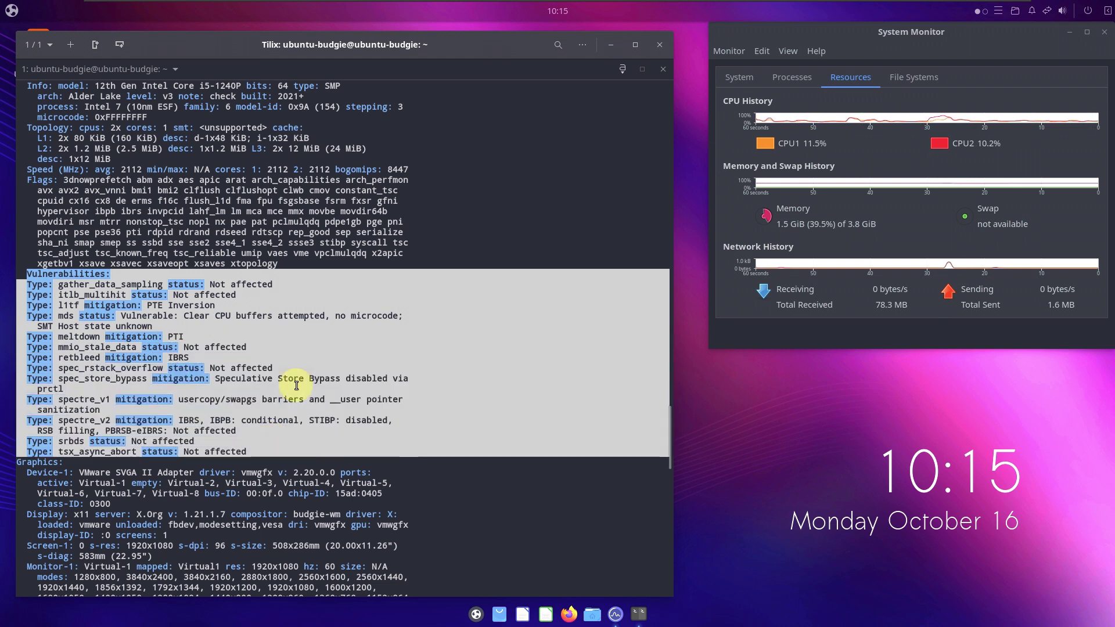
# Highlight the Graphics section and the Audio section of the inxi -sv8 output.
pyautogui.scroll(-3, 297, 306)
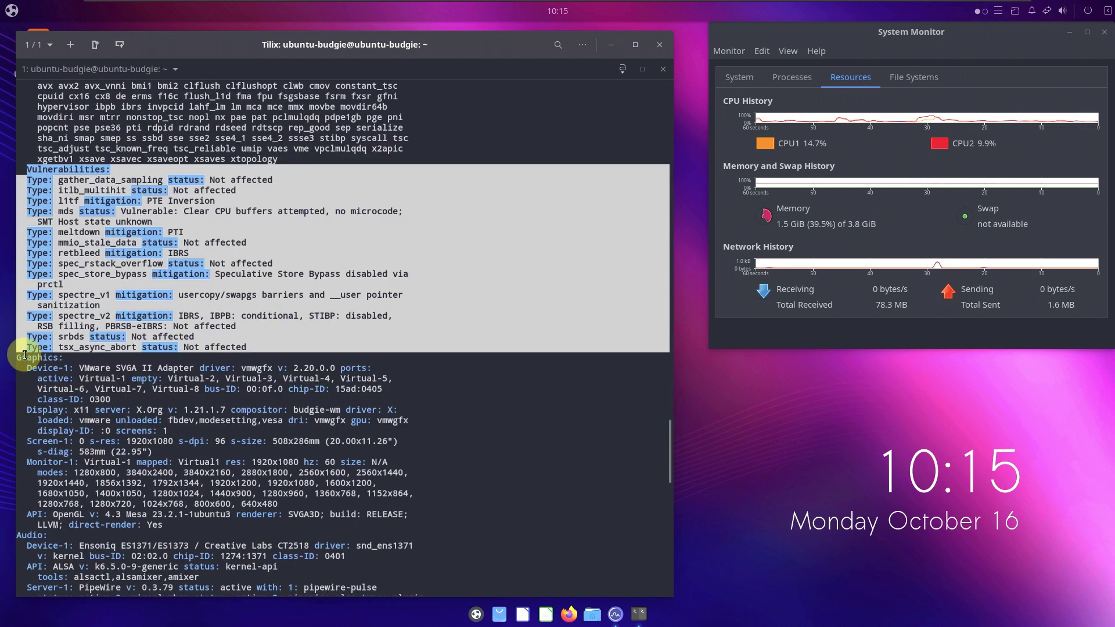
pyautogui.moveTo(17, 357); pyautogui.dragTo(449, 527)
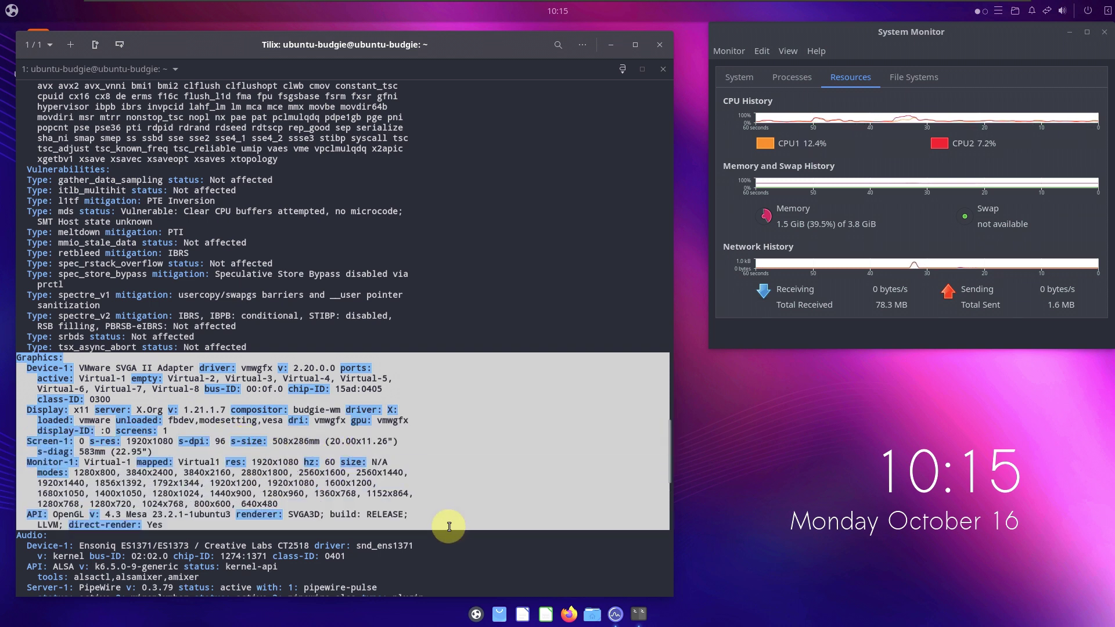
pyautogui.scroll(-2, 380, 377)
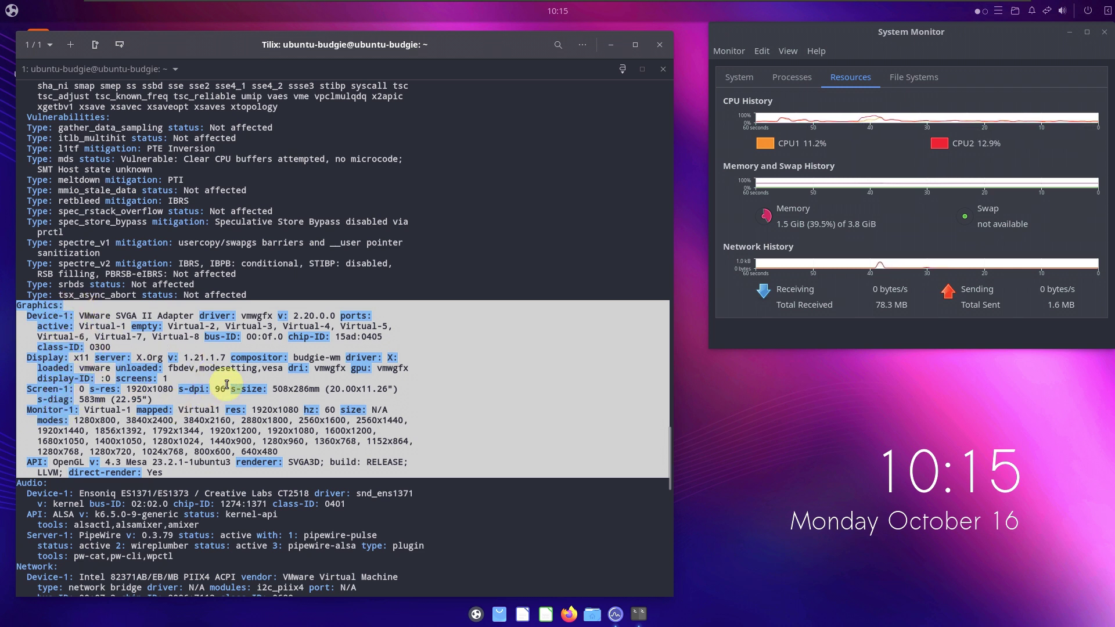
pyautogui.scroll(-2, 209, 386)
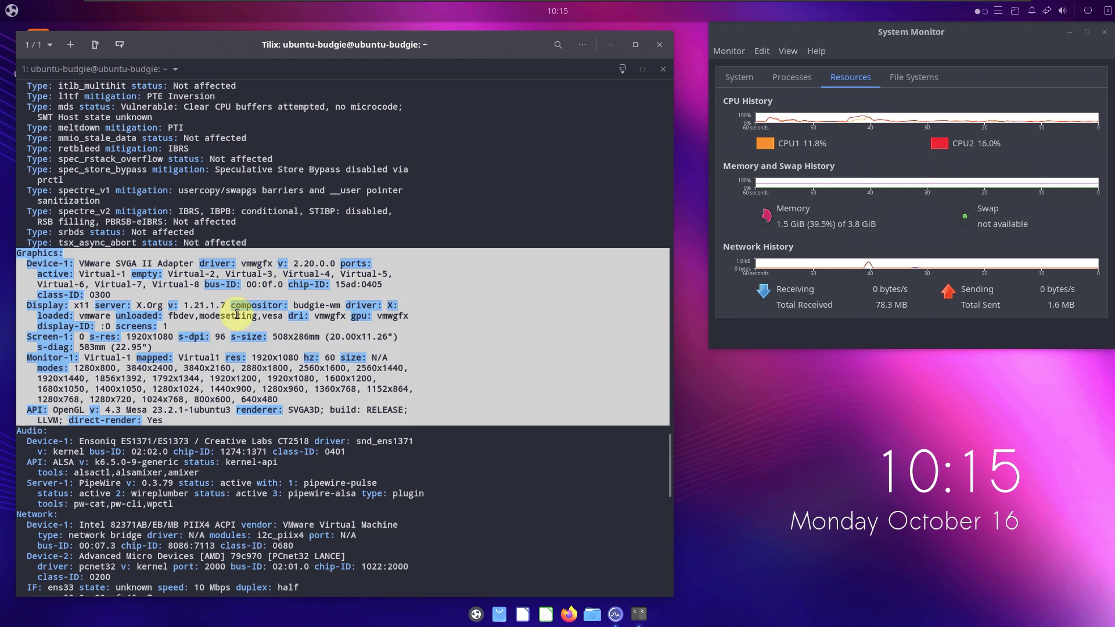
pyautogui.click(474, 329)
pyautogui.scroll(-3, 475, 329)
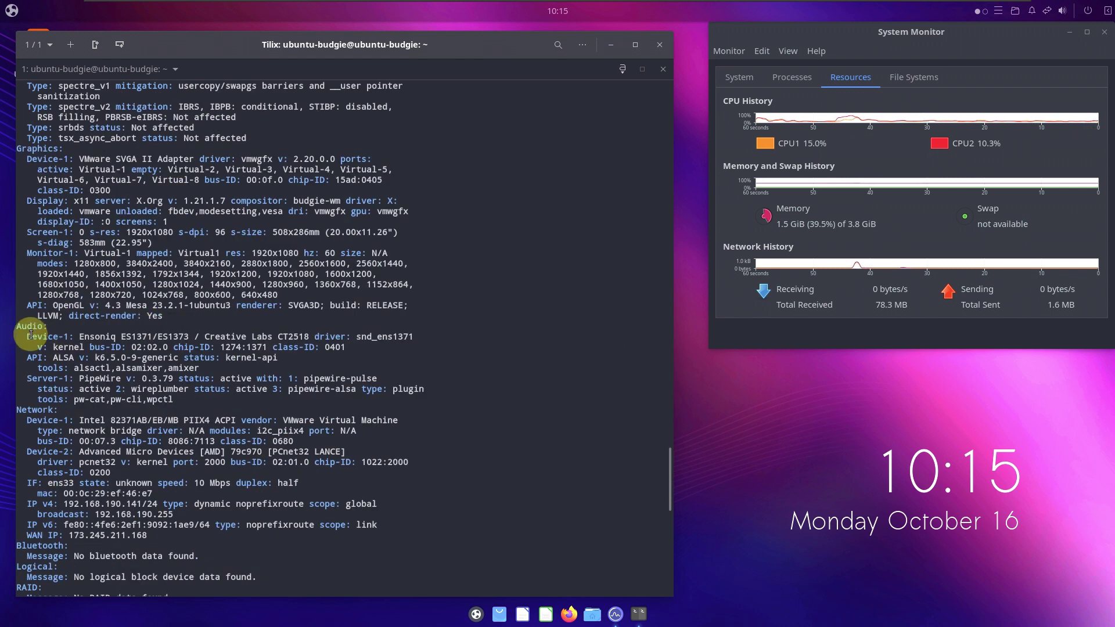
pyautogui.moveTo(17, 326); pyautogui.dragTo(203, 402)
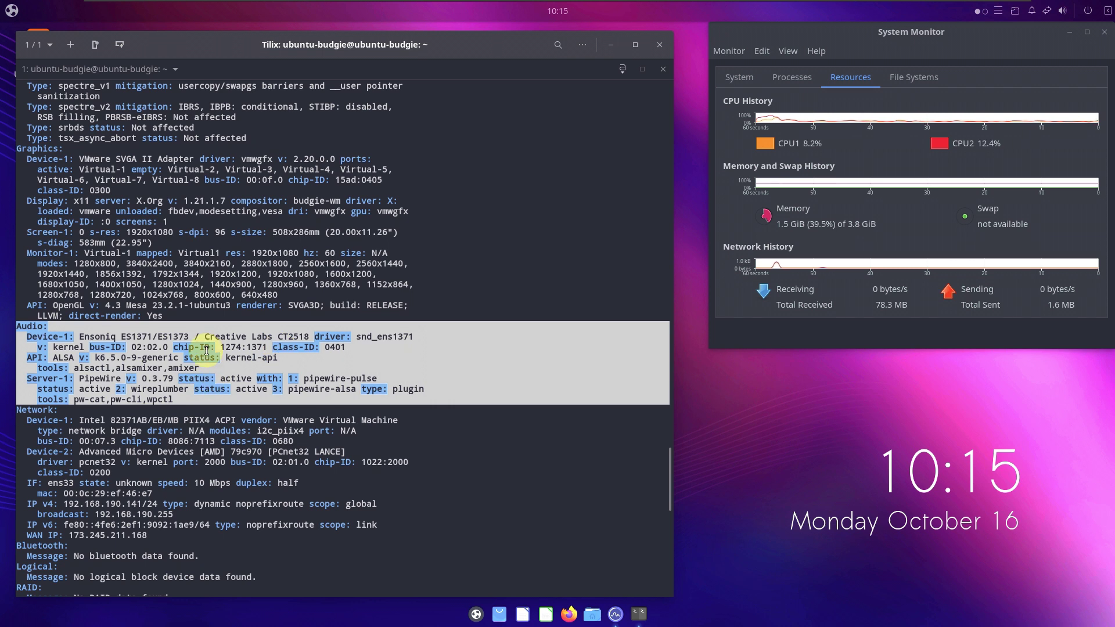
# Highlight the Network section and the Bluetooth section of the inxi -sv8 output, and clear the selection.
pyautogui.scroll(-4, 206, 350)
pyautogui.moveTo(20, 306); pyautogui.dragTo(465, 431)
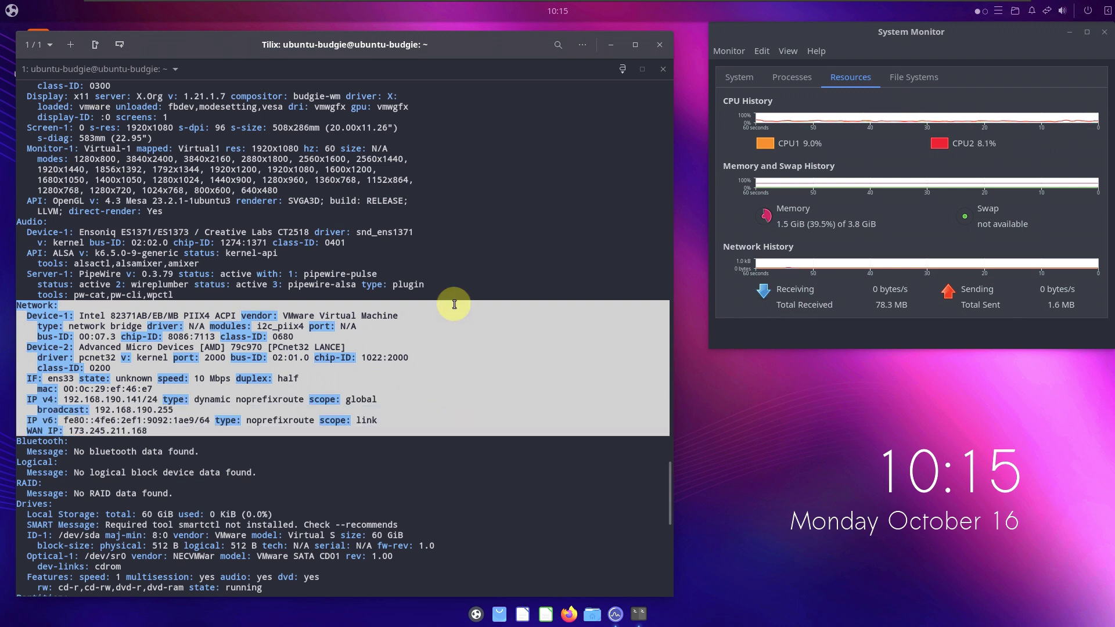
pyautogui.scroll(-5, 454, 304)
pyautogui.moveTo(18, 283); pyautogui.dragTo(204, 291)
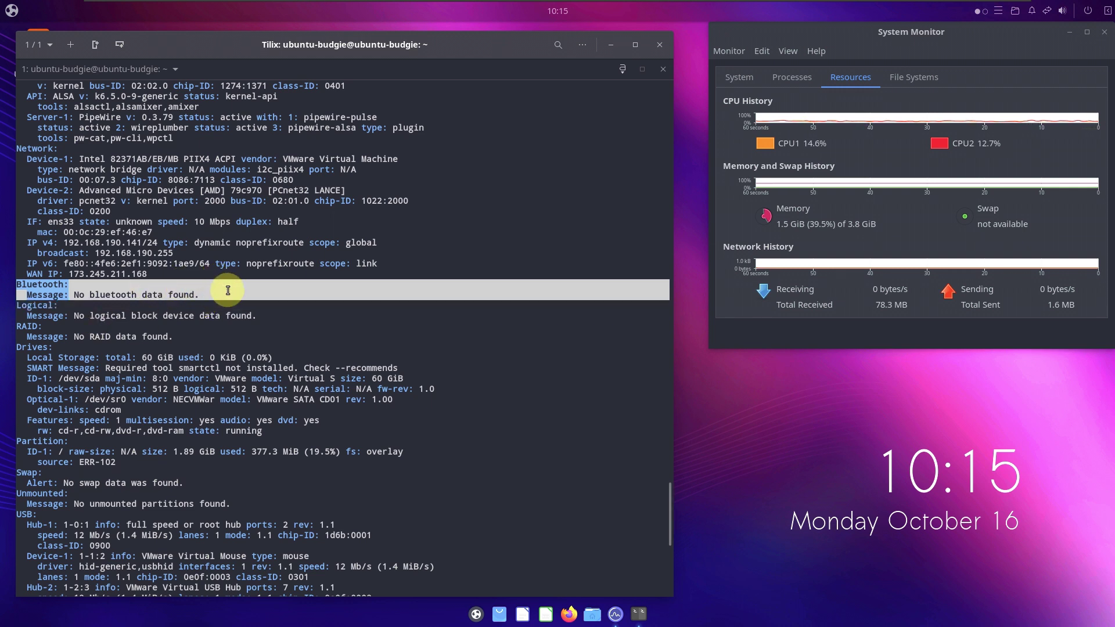
pyautogui.click(227, 291)
# Highlight the Drives through USB sections and the Sensors through Processes sections of the output, and clear the selection.
pyautogui.moveTo(18, 347); pyautogui.dragTo(372, 536)
pyautogui.scroll(-2, 371, 545)
pyautogui.scroll(-2, 371, 545)
pyautogui.scroll(-7, 362, 419)
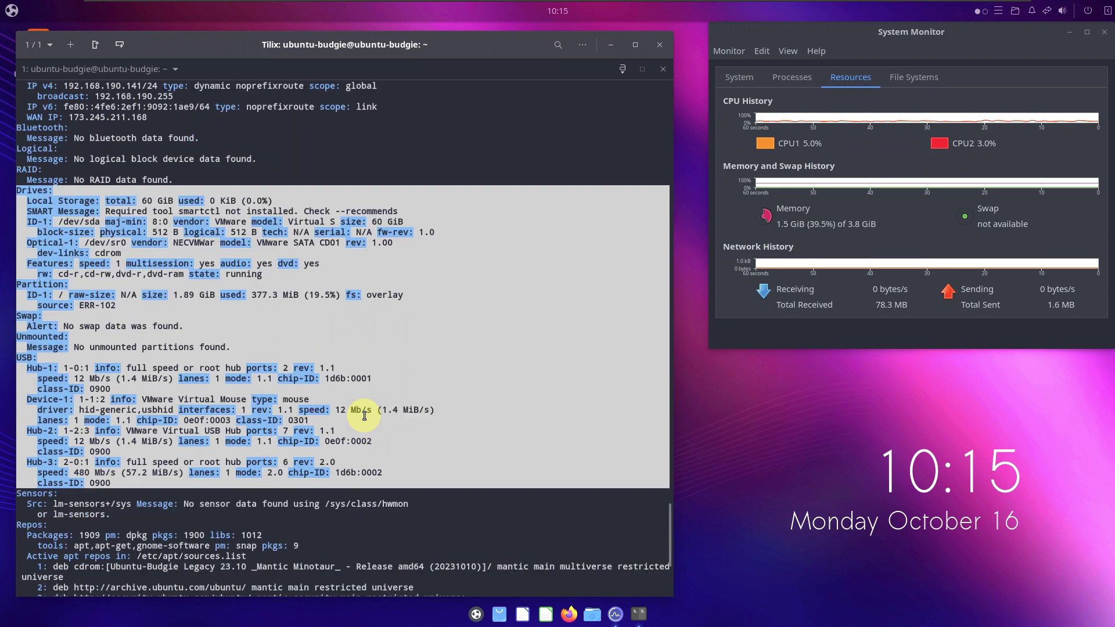
pyautogui.moveTo(19, 335); pyautogui.dragTo(505, 567)
pyautogui.scroll(-2, 437, 400)
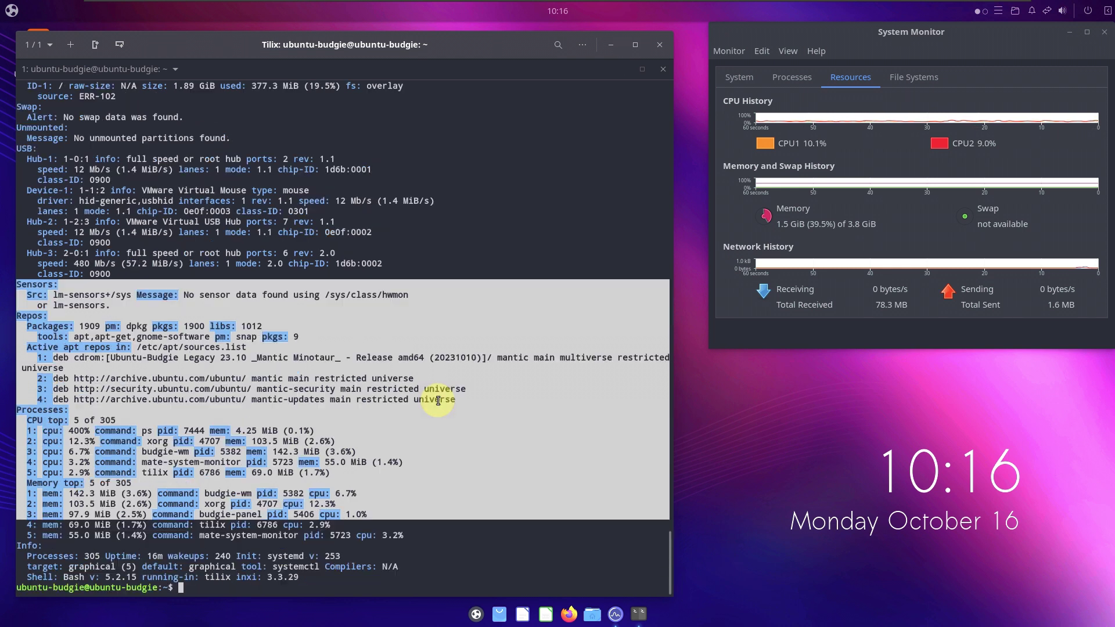
pyautogui.click(399, 419)
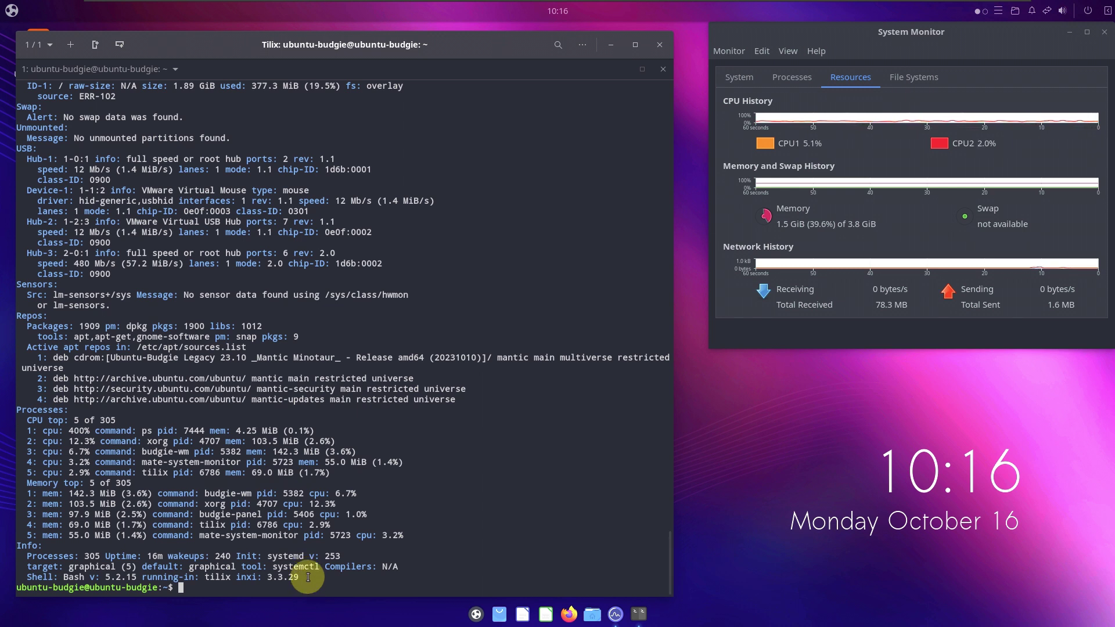
# Highlight the shell version, the init system version, the process count and the uptime in the final Info section.
pyautogui.moveTo(62, 577); pyautogui.dragTo(137, 577)
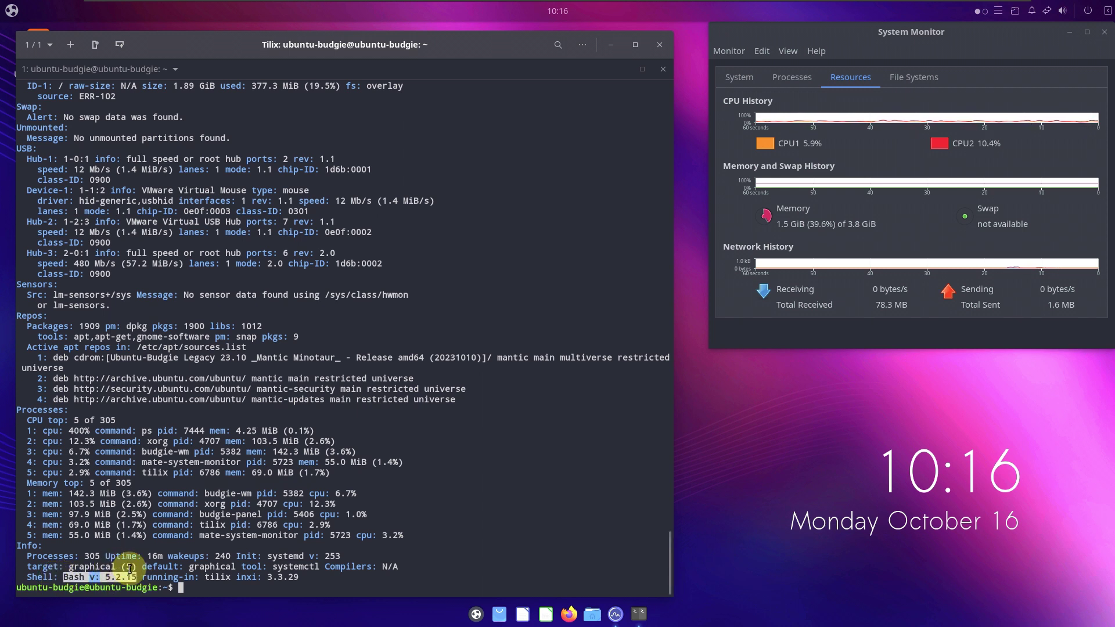
pyautogui.moveTo(168, 556); pyautogui.dragTo(346, 556)
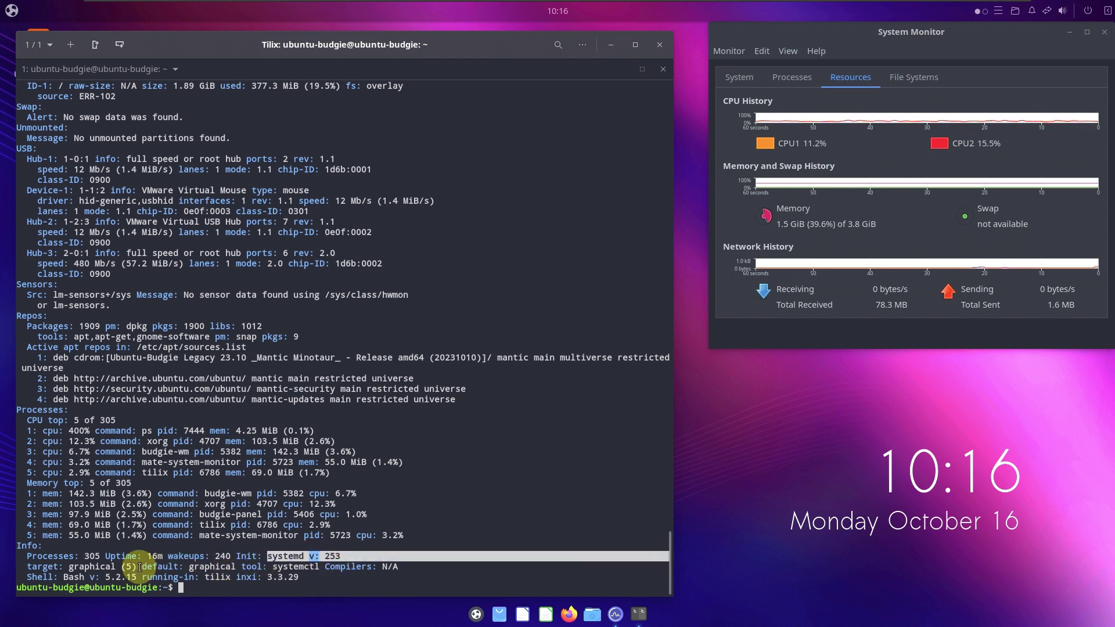
pyautogui.moveTo(27, 557); pyautogui.dragTo(98, 556)
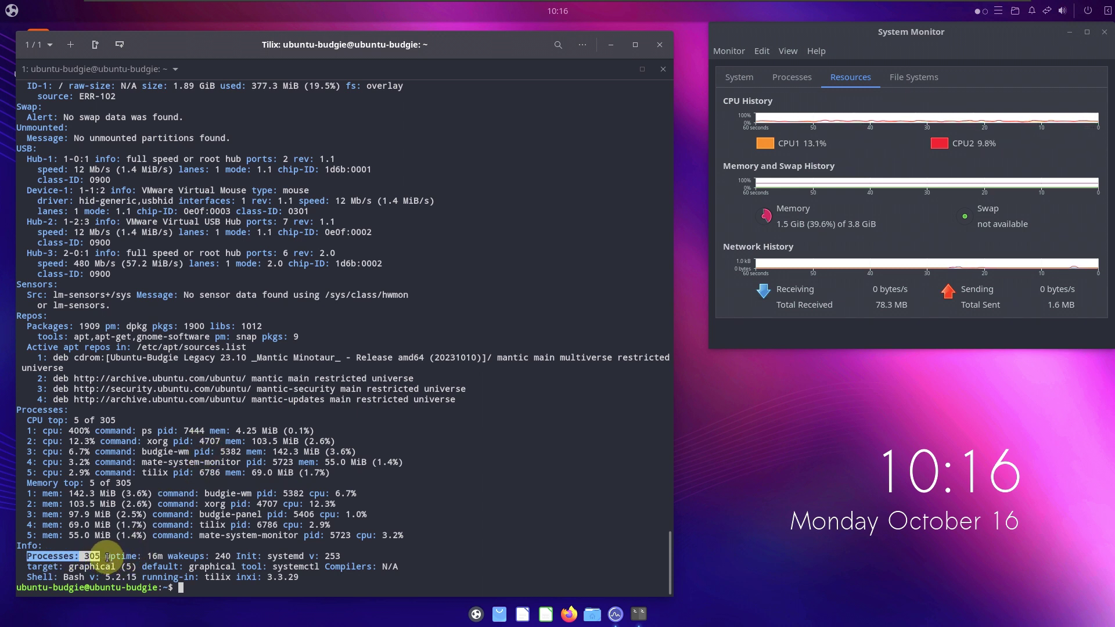
pyautogui.moveTo(107, 556); pyautogui.dragTo(159, 556)
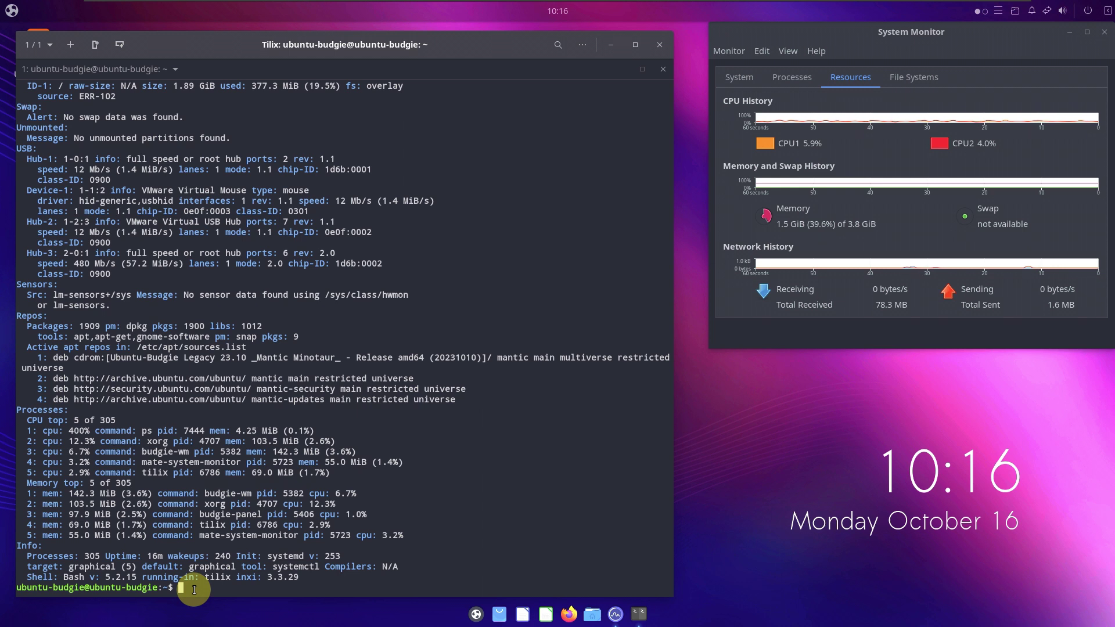
# Run htop in the terminal and look through its process list as far as the packagekitd entries.
pyautogui.press('Return')
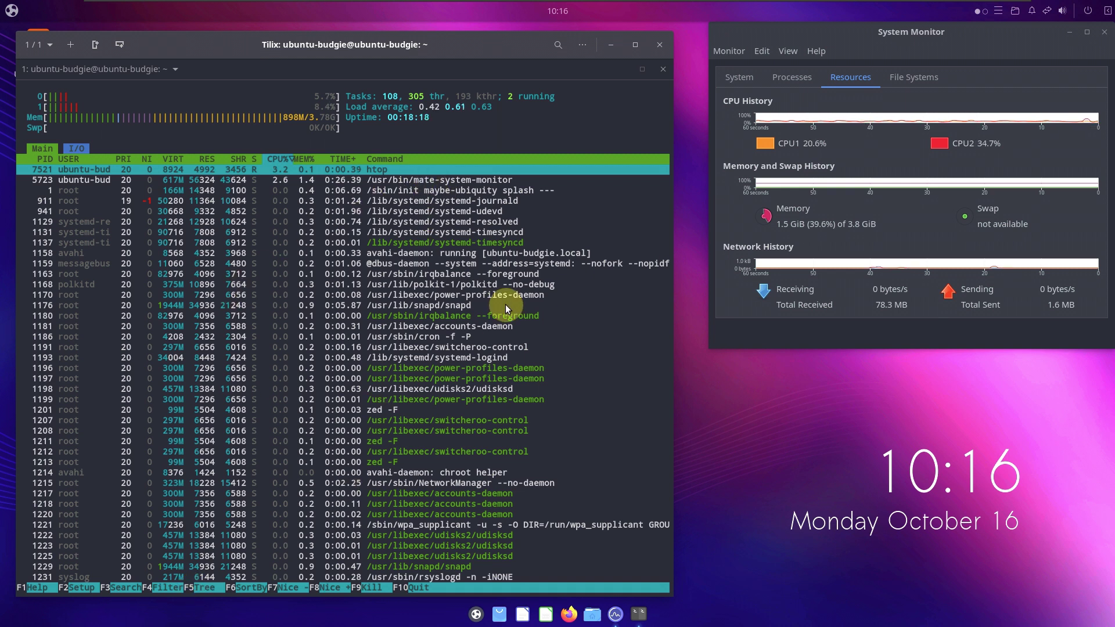
pyautogui.scroll(-1, 502, 180)
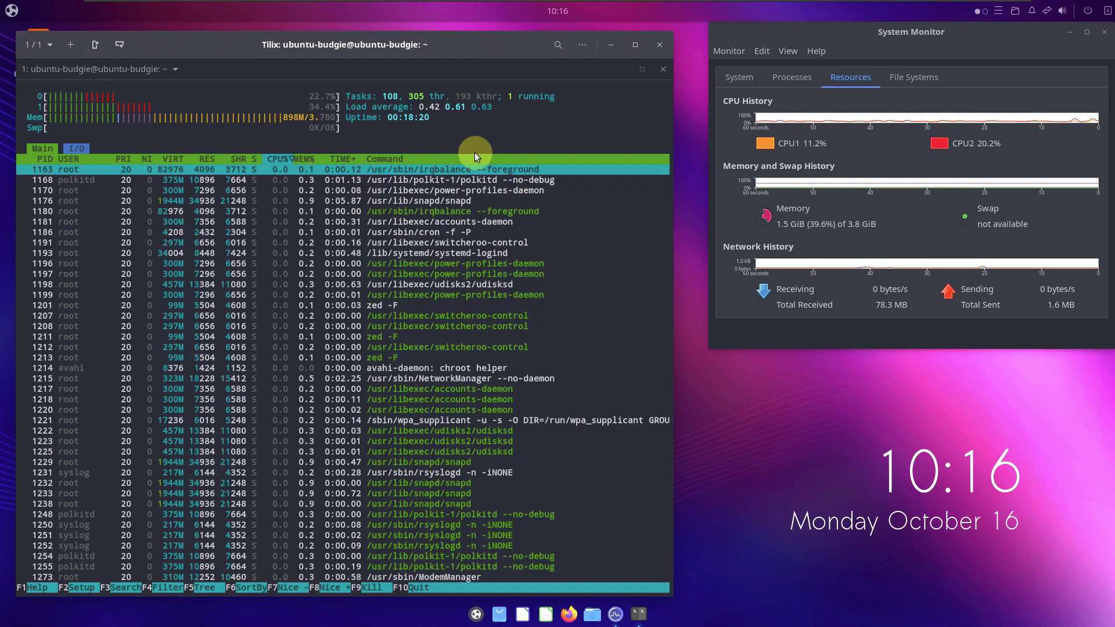
pyautogui.scroll(-15, 207, 356)
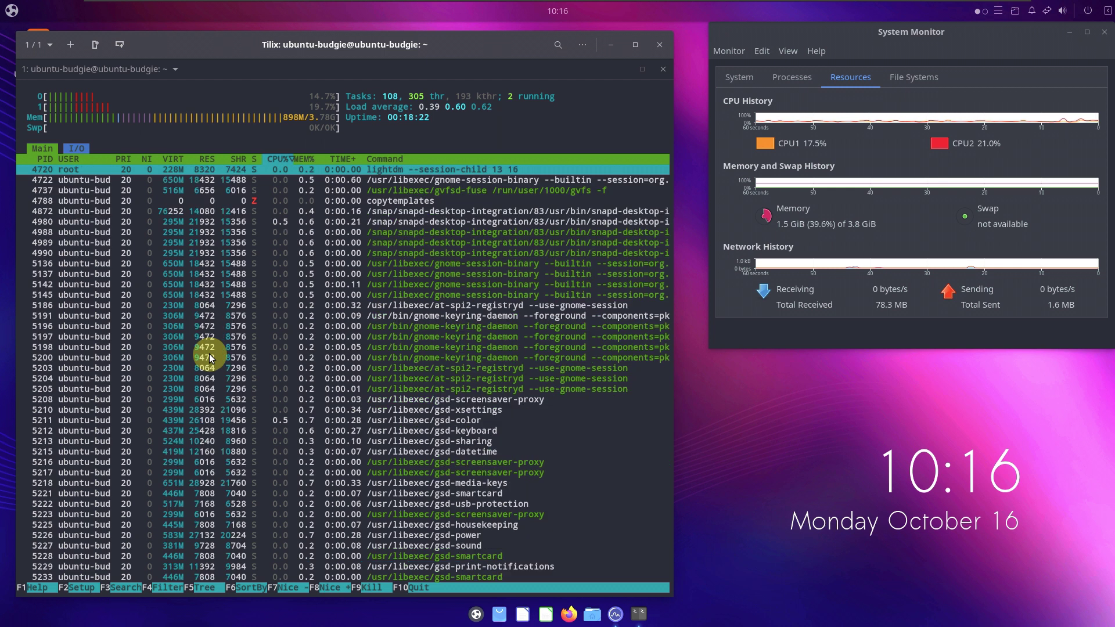
pyautogui.scroll(-15, 209, 357)
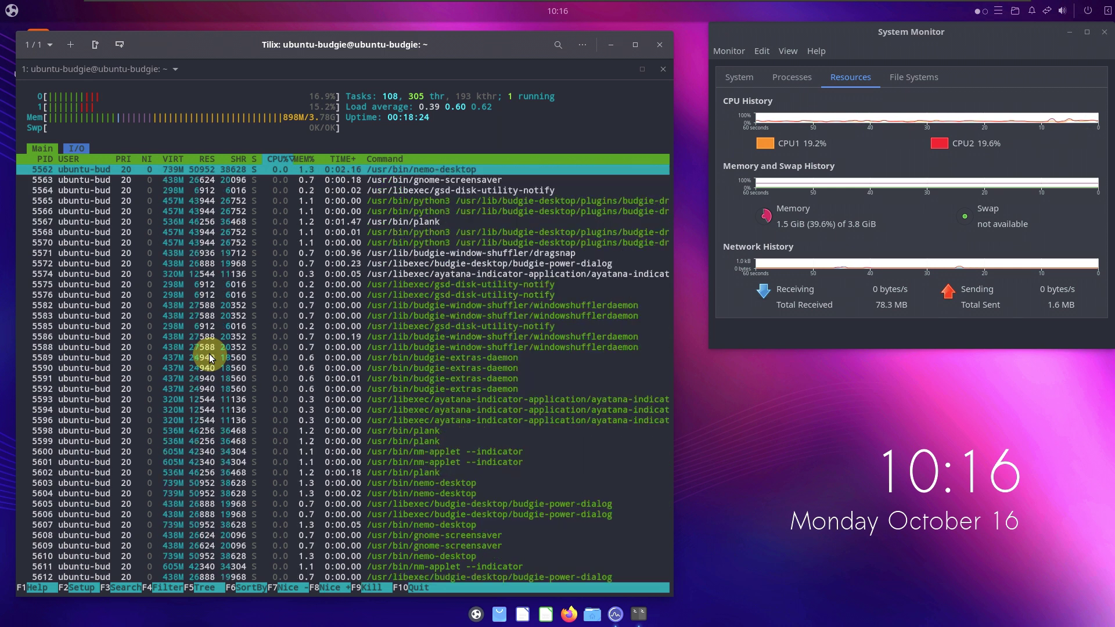
pyautogui.scroll(-5, 210, 358)
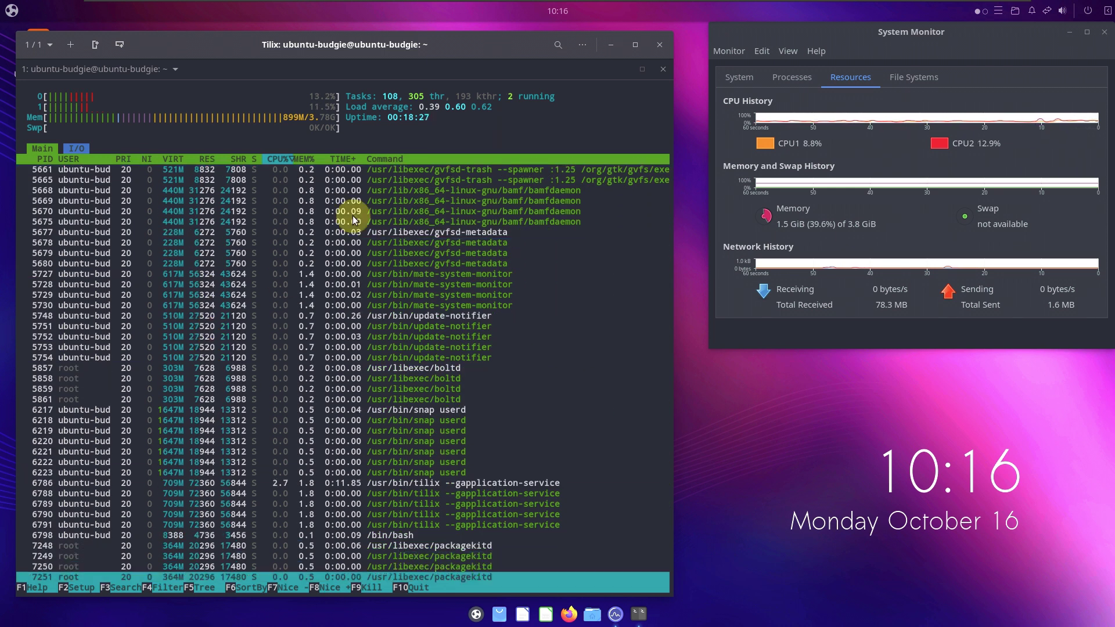
# Close the terminal window although htop is still running, and launch the Ubuntu Budgie installer from the desktop.
pyautogui.click(654, 48)
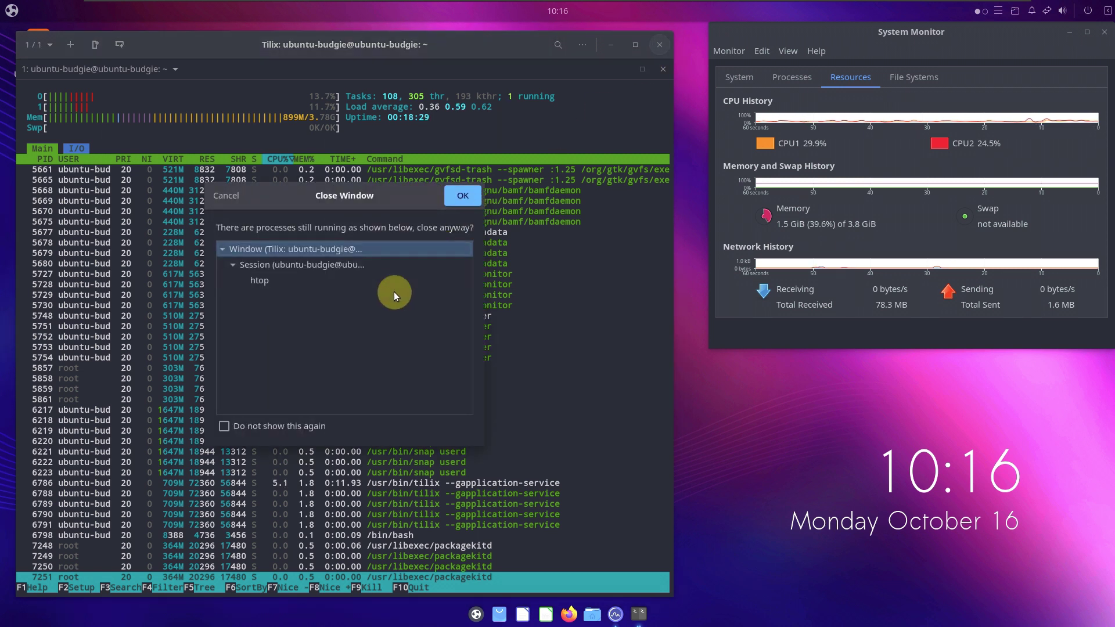
pyautogui.click(451, 200)
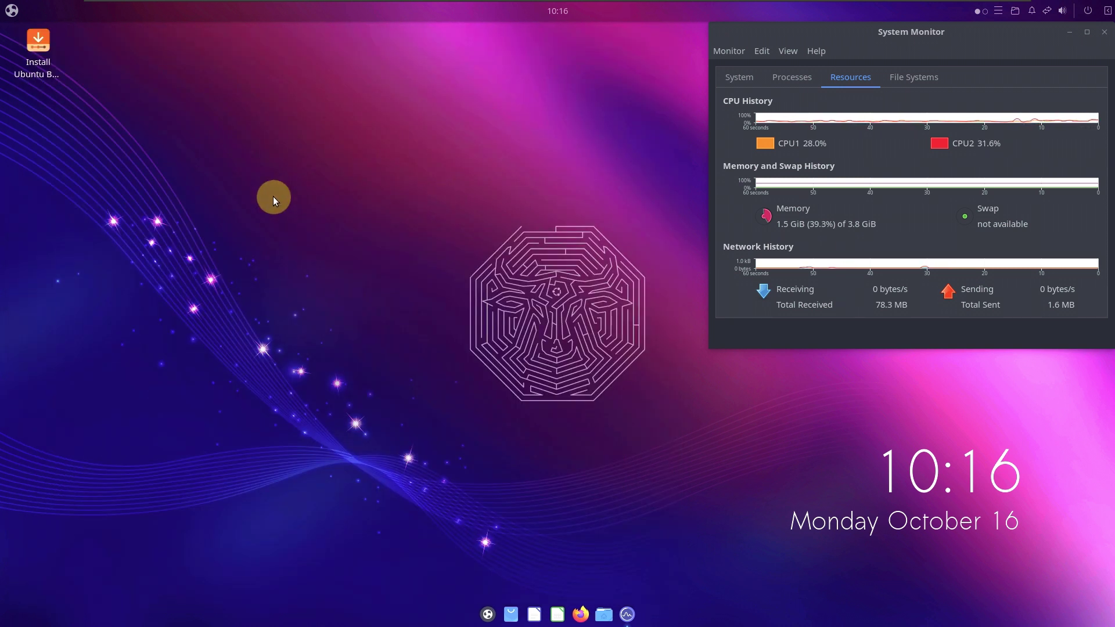
pyautogui.click(50, 72)
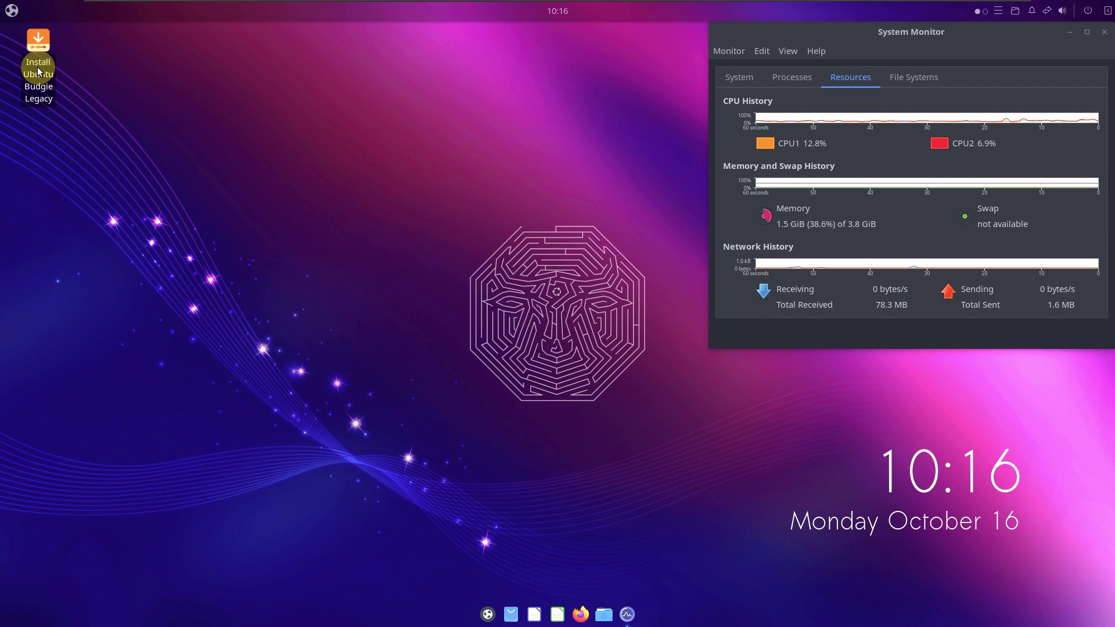
pyautogui.rightClick(38, 71)
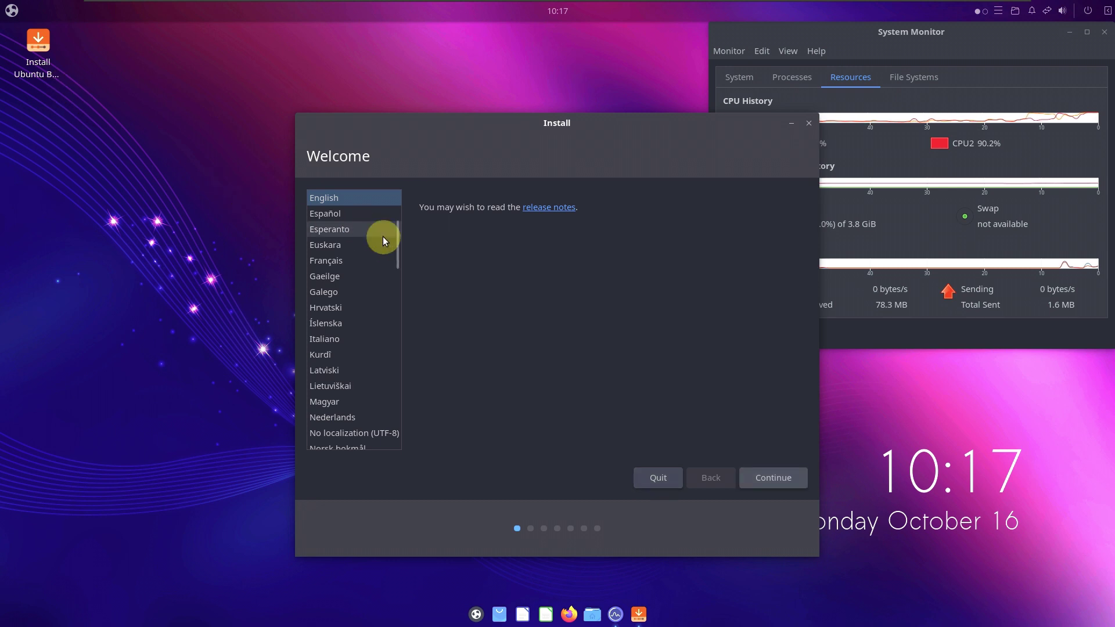
# Look through the installer's language list, move the window clear of System Monitor, and continue with English.
pyautogui.moveTo(396, 248); pyautogui.dragTo(407, 198)
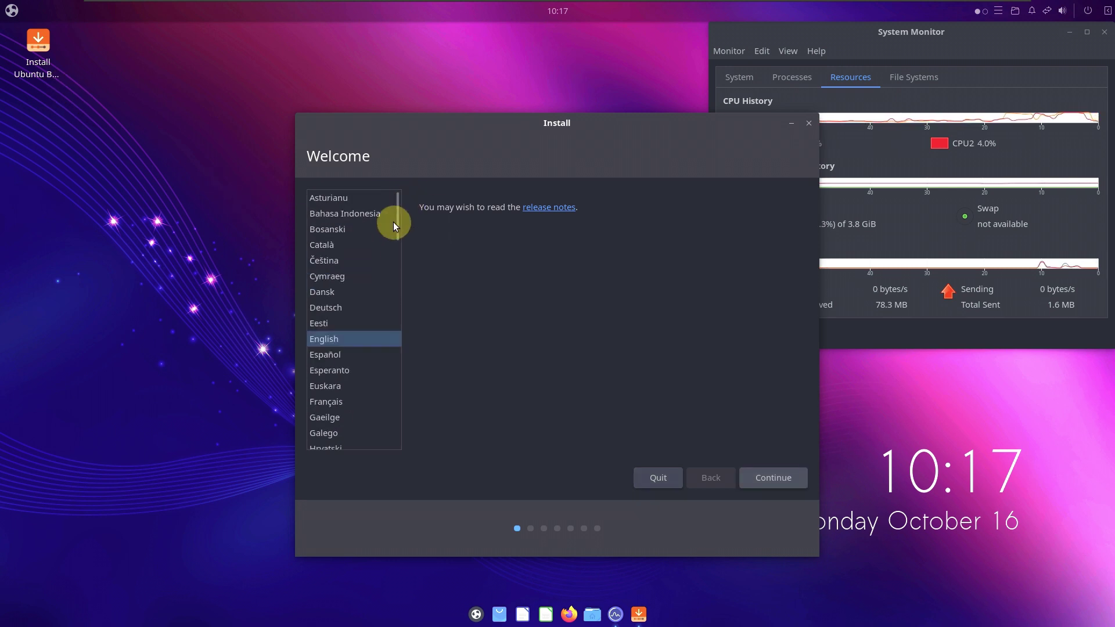
pyautogui.moveTo(399, 244); pyautogui.dragTo(400, 198)
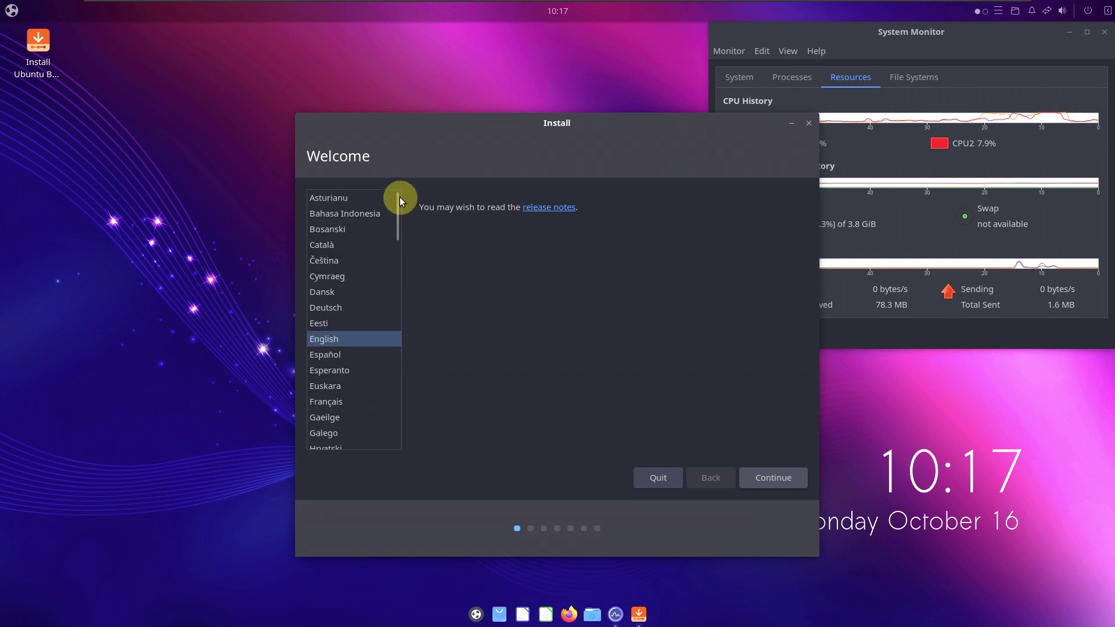
pyautogui.moveTo(559, 127); pyautogui.dragTo(350, 103)
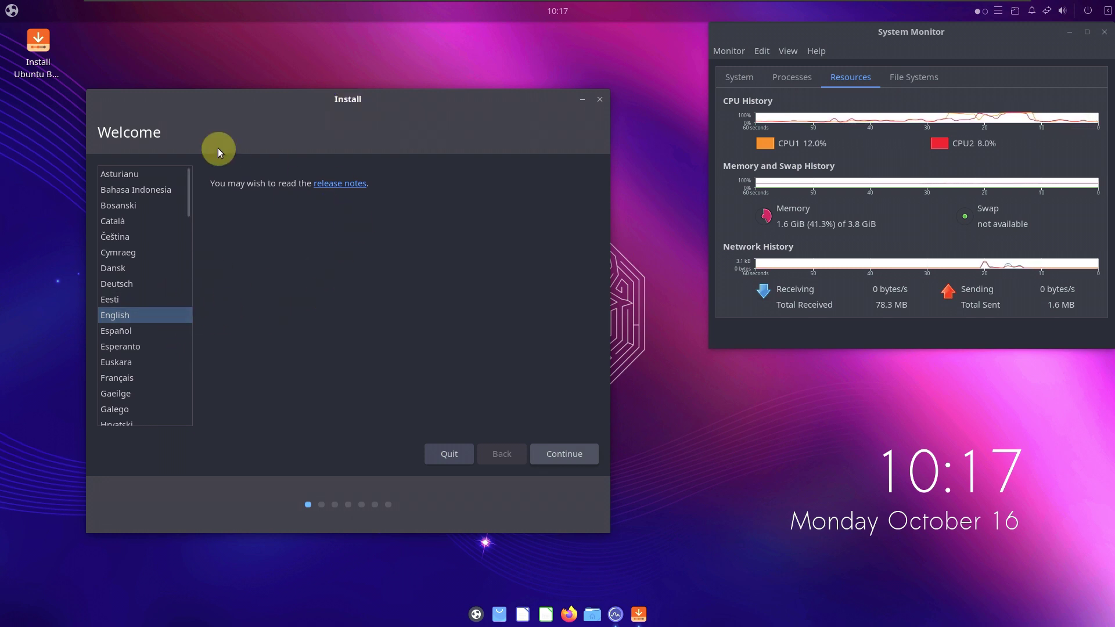
pyautogui.click(566, 452)
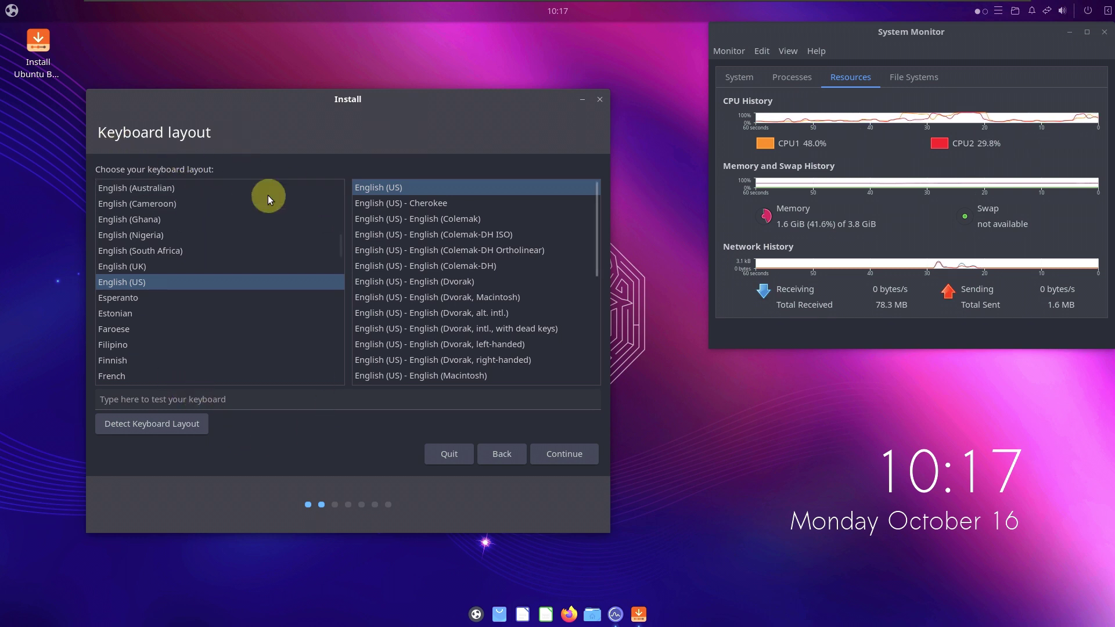
# Look through the English (US) keyboard variants and continue with the standard English (US) layout.
pyautogui.moveTo(339, 251)
pyautogui.mouseDown()
pyautogui.moveTo(342, 190)
pyautogui.moveTo(343, 385)
pyautogui.moveTo(341, 253)
pyautogui.mouseUp()
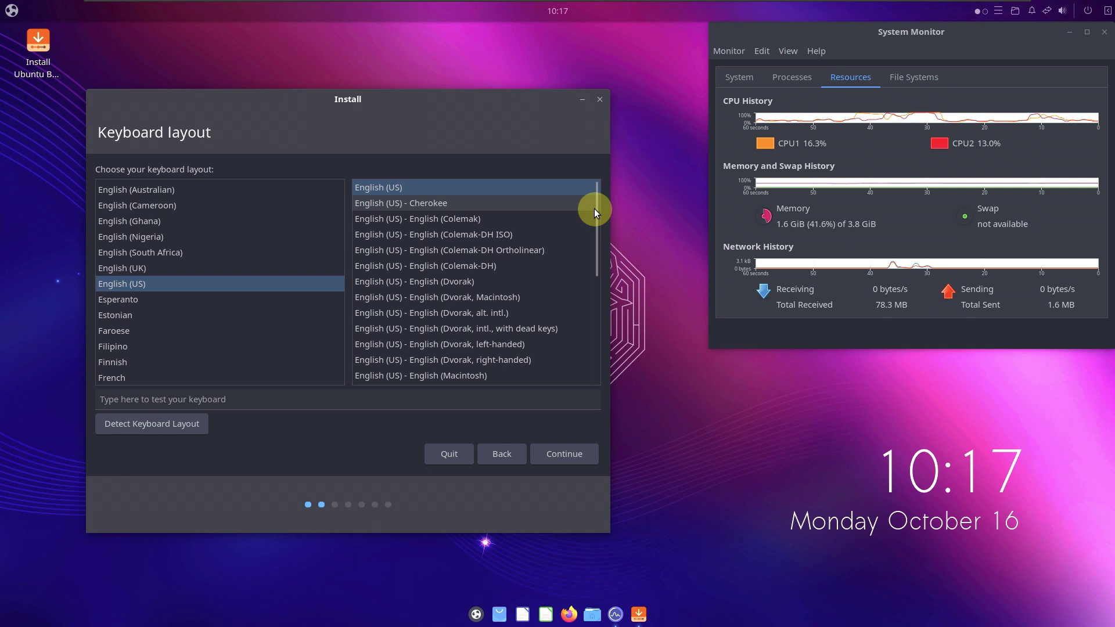
pyautogui.moveTo(596, 219); pyautogui.dragTo(597, 349)
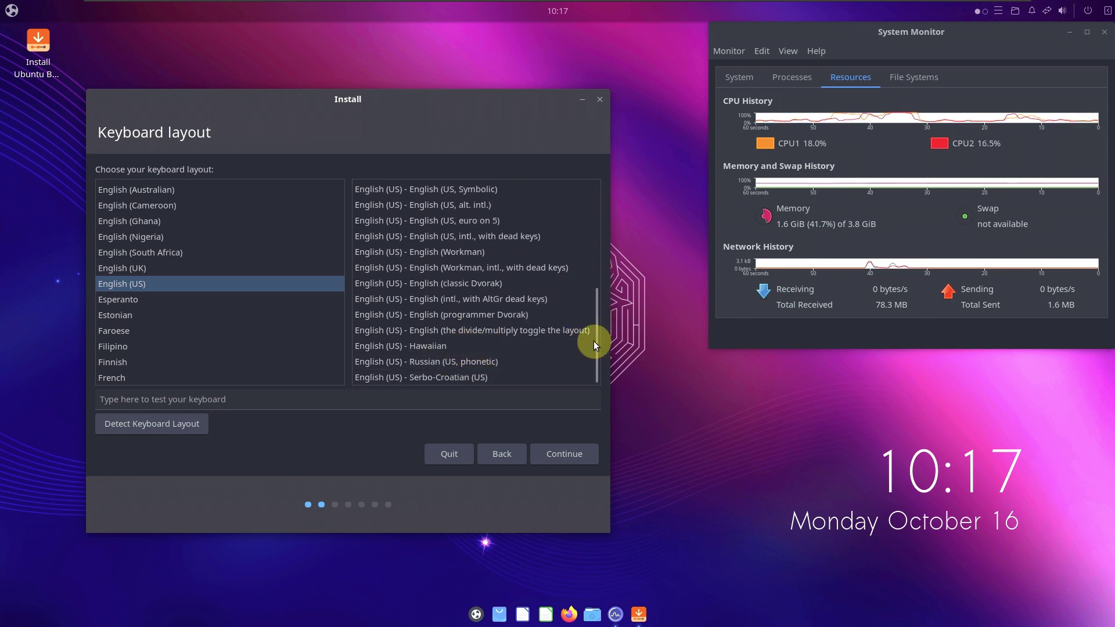
pyautogui.moveTo(596, 340); pyautogui.dragTo(590, 197)
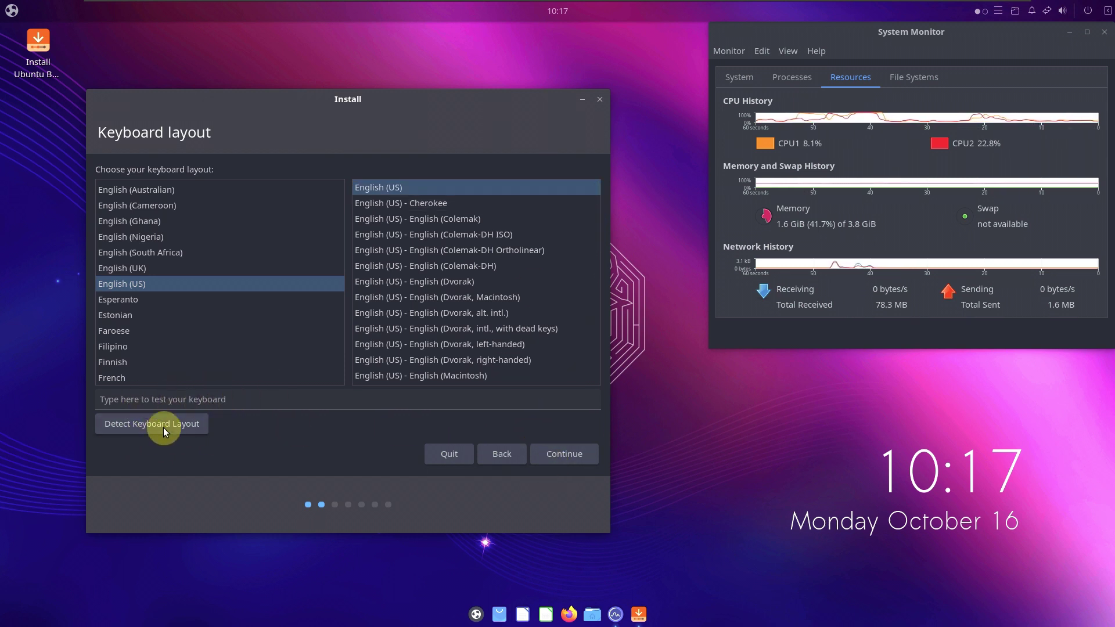
pyautogui.click(542, 461)
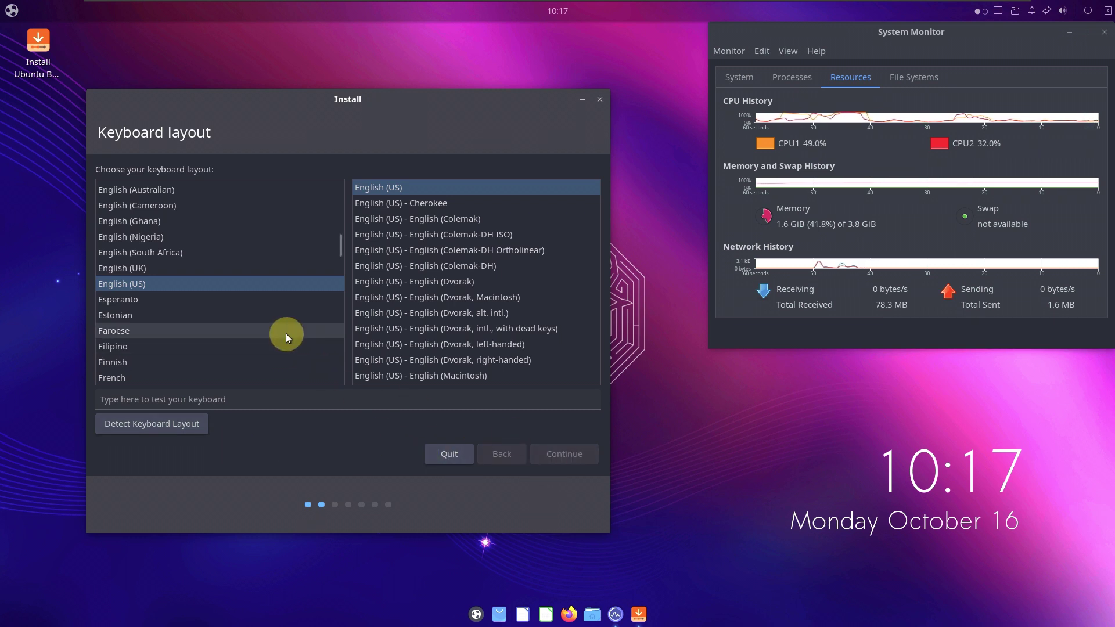
# Enable third-party software for graphics, Wi-Fi hardware and additional media formats, and continue the installer.
pyautogui.click(174, 215)
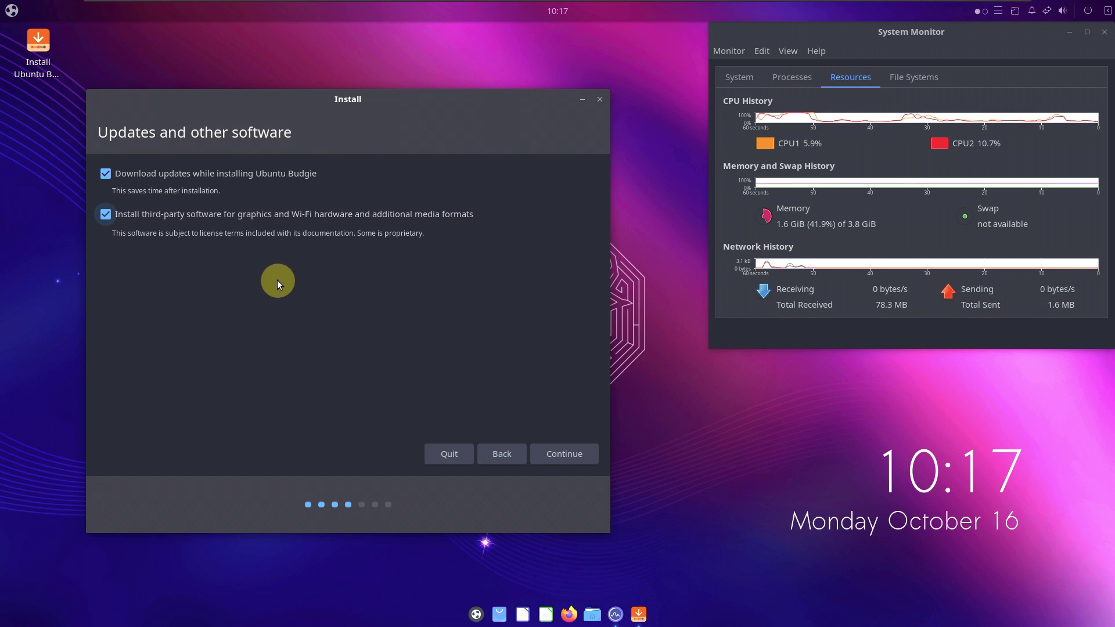
pyautogui.click(558, 444)
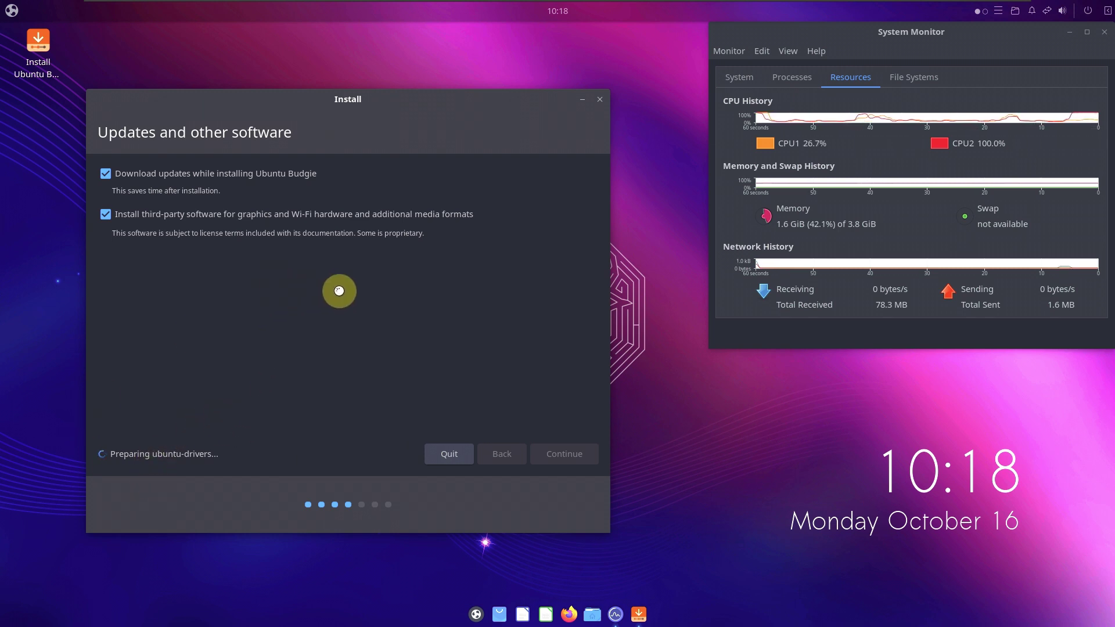
# Open the QuickNote applet, highlight its welcome text, and close the note.
pyautogui.click(1003, 13)
pyautogui.click(951, 146)
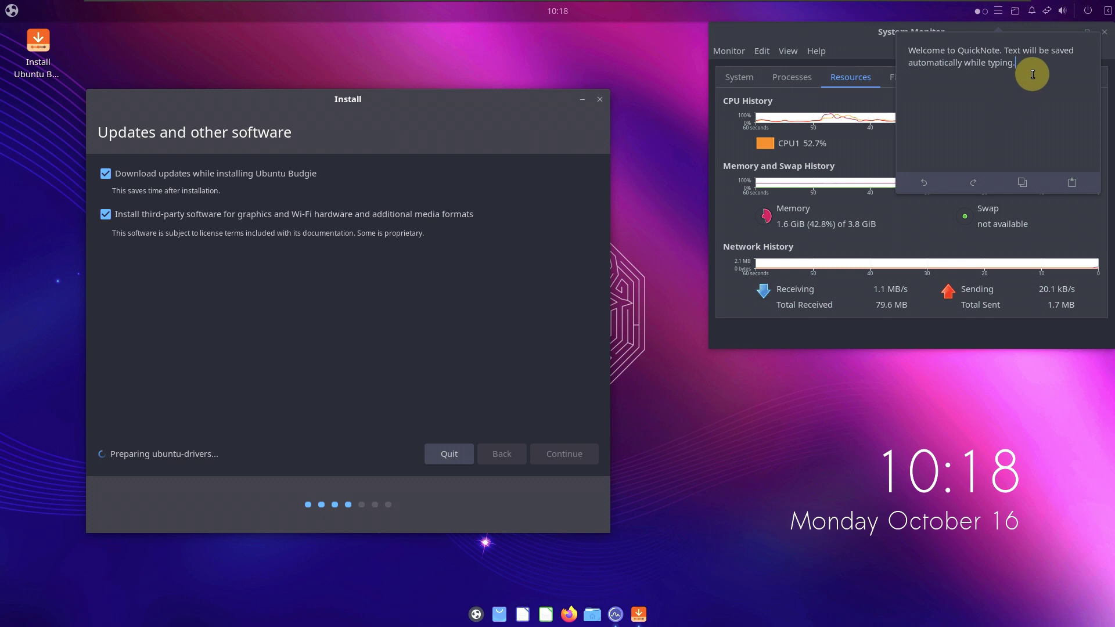
pyautogui.moveTo(1030, 67); pyautogui.dragTo(916, 40)
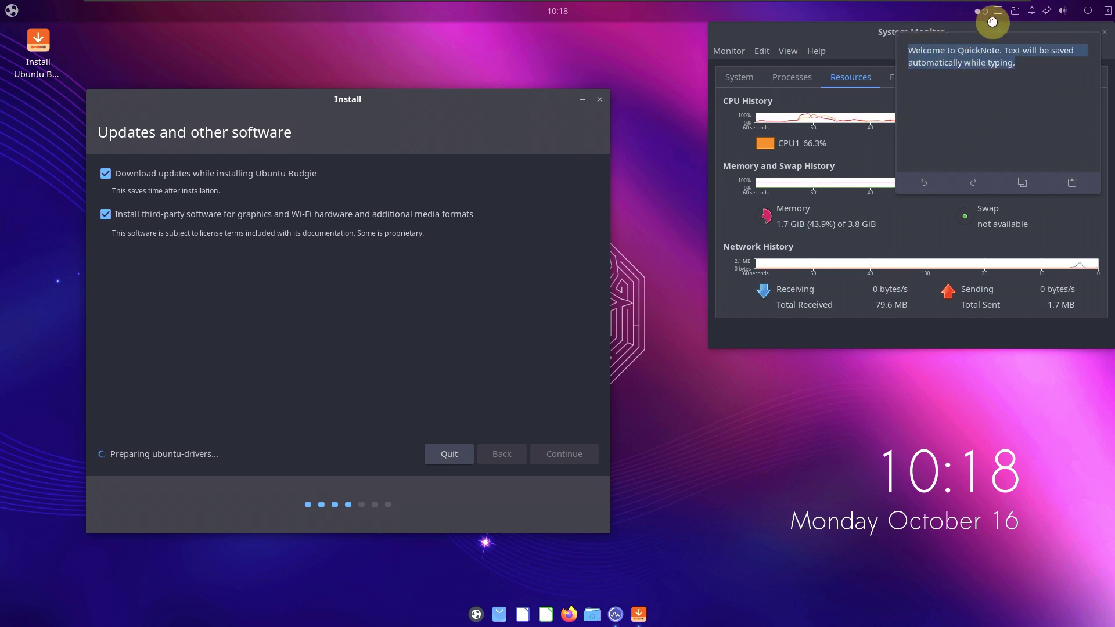
pyautogui.click(970, 418)
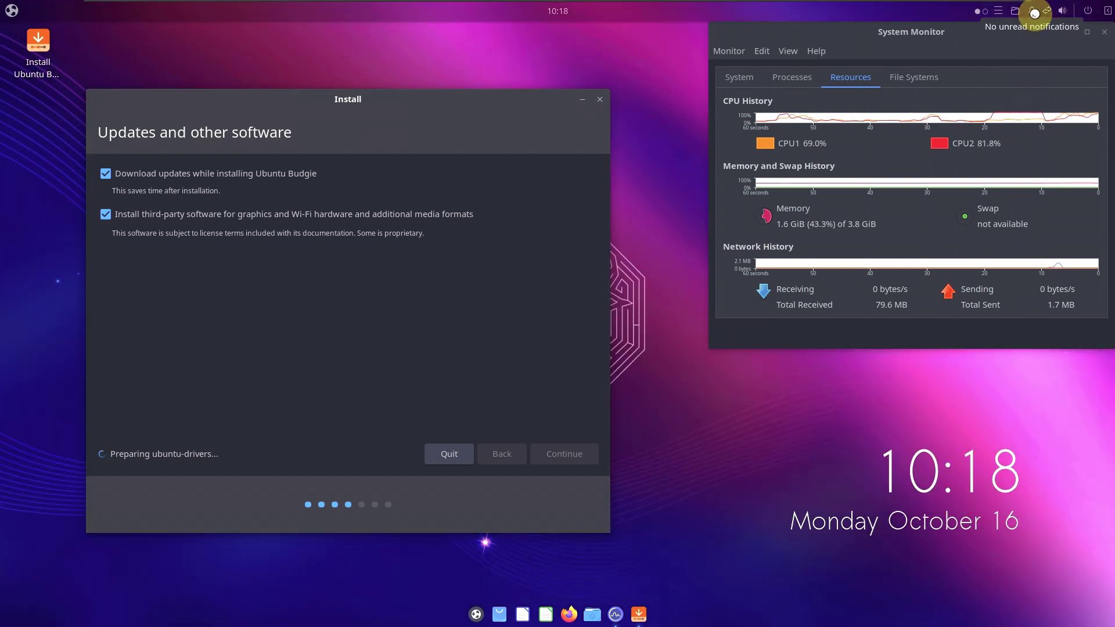
# View the network and volume applets, and open and dismiss the power options dialog.
pyautogui.click(1045, 12)
pyautogui.click(1045, 13)
pyautogui.click(1060, 11)
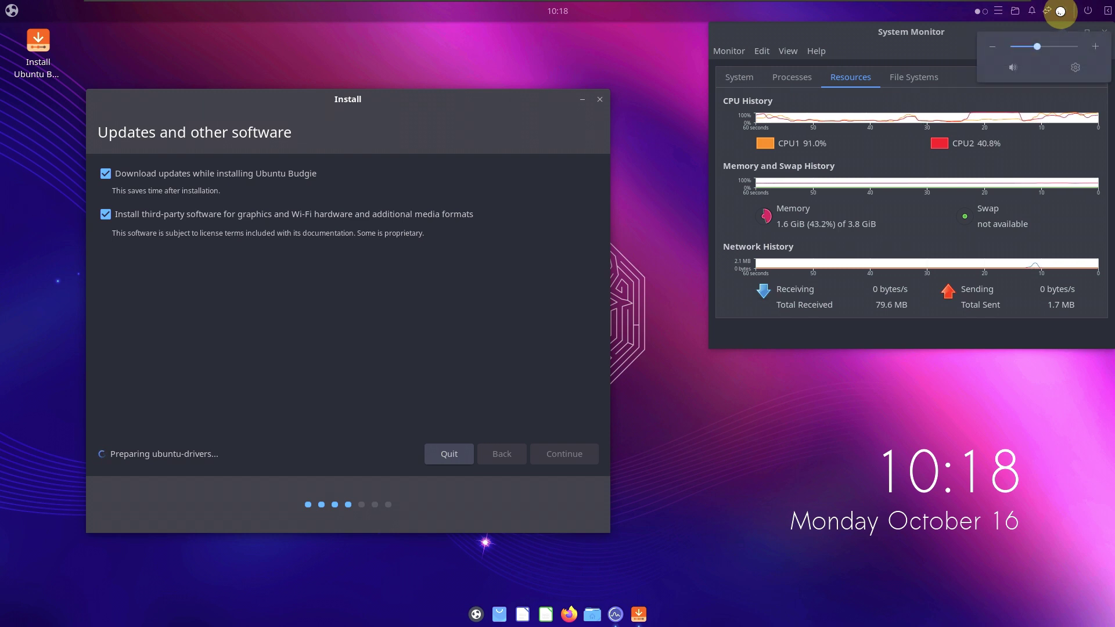
pyautogui.click(1060, 12)
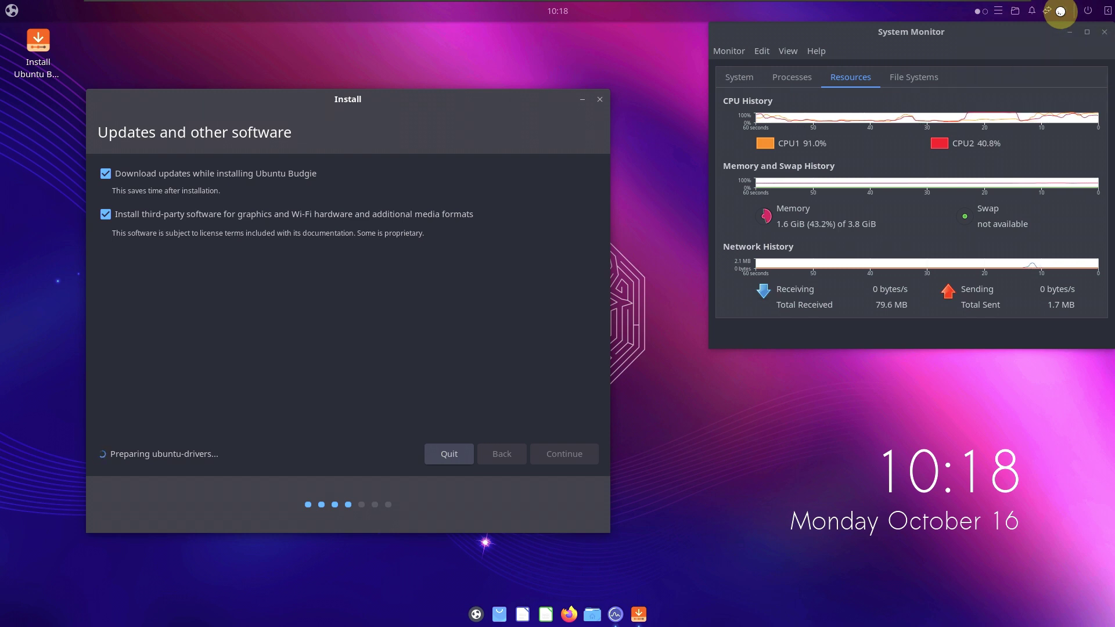
pyautogui.click(1090, 10)
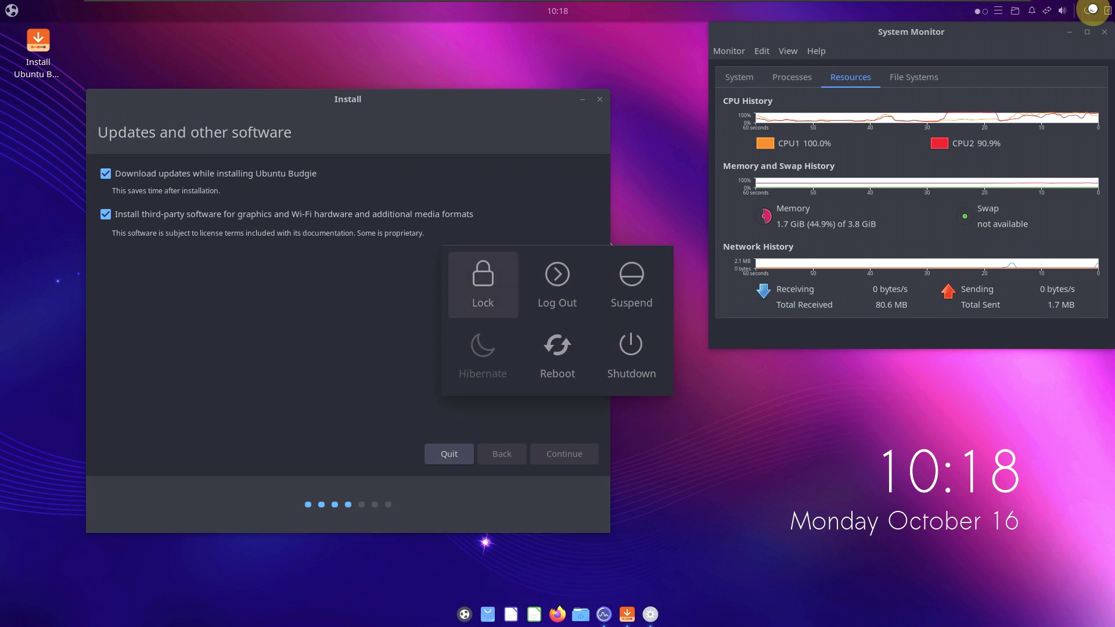
pyautogui.click(792, 491)
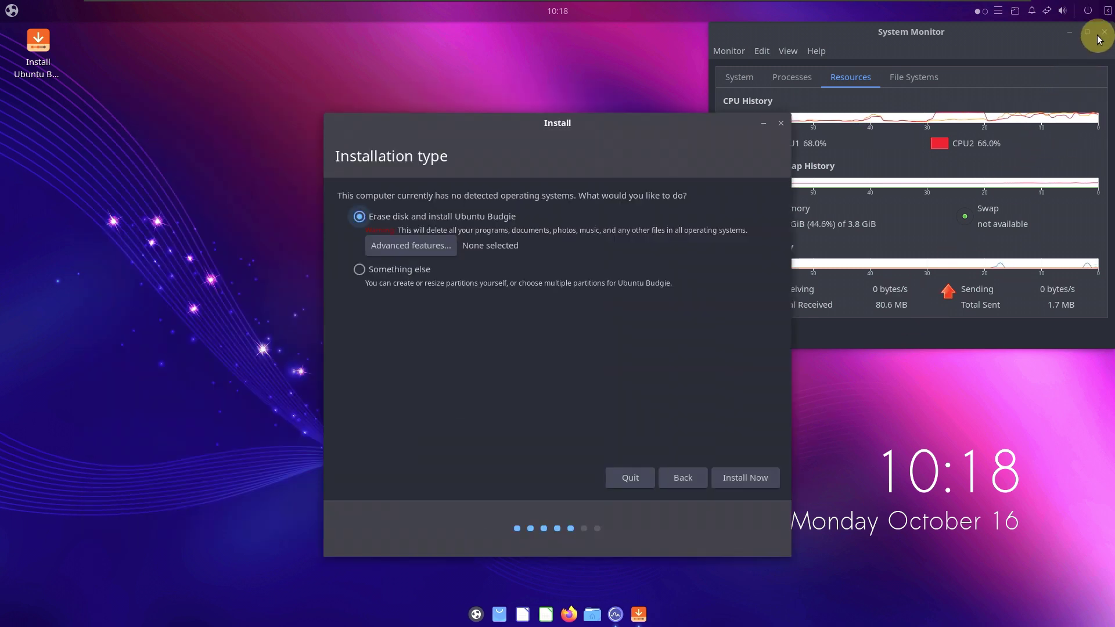
# Open the desktop sidebar, view its Notifications and Widgets pages, and close it.
pyautogui.click(1107, 11)
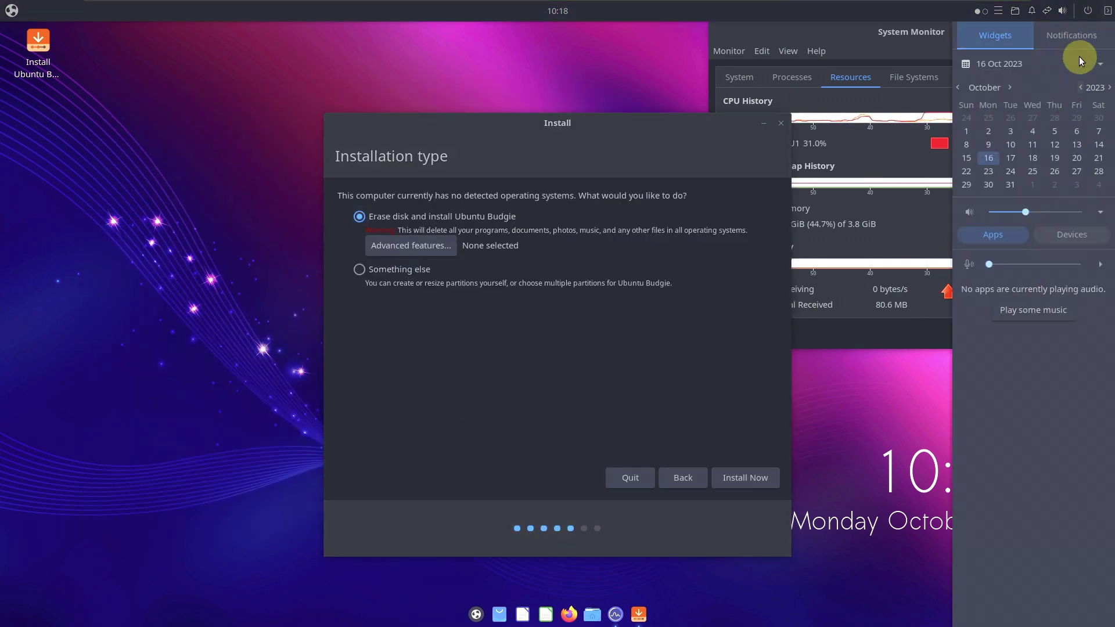
pyautogui.click(1075, 43)
pyautogui.click(989, 27)
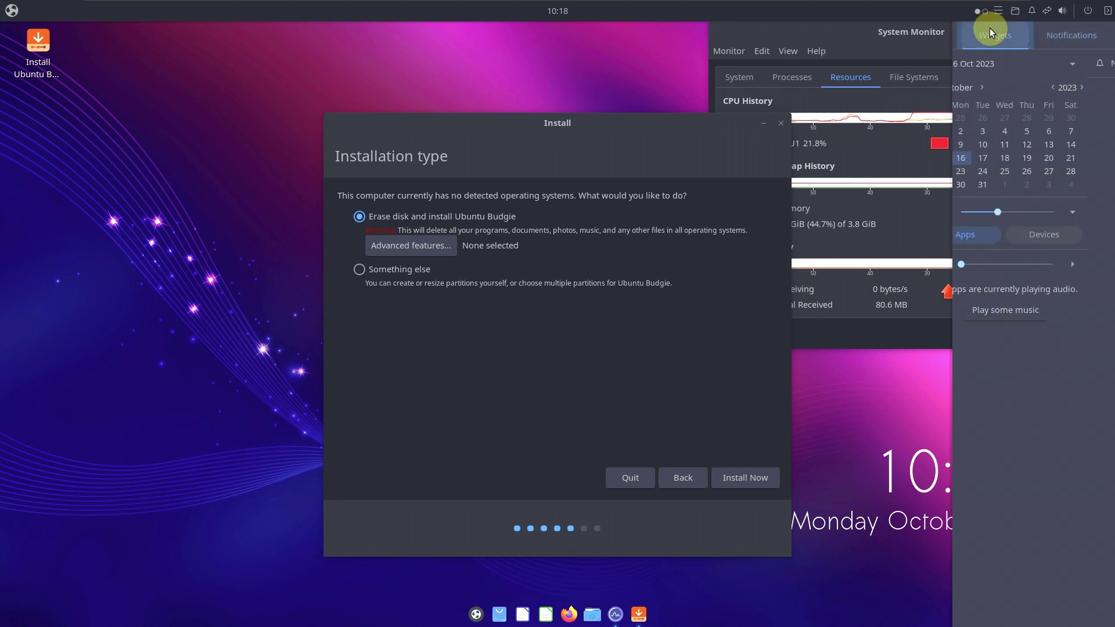
pyautogui.click(911, 446)
# Move the installer window aside, try the Something else installation type, and return to Erase disk and install Ubuntu Budgie.
pyautogui.moveTo(559, 123); pyautogui.dragTo(389, 132)
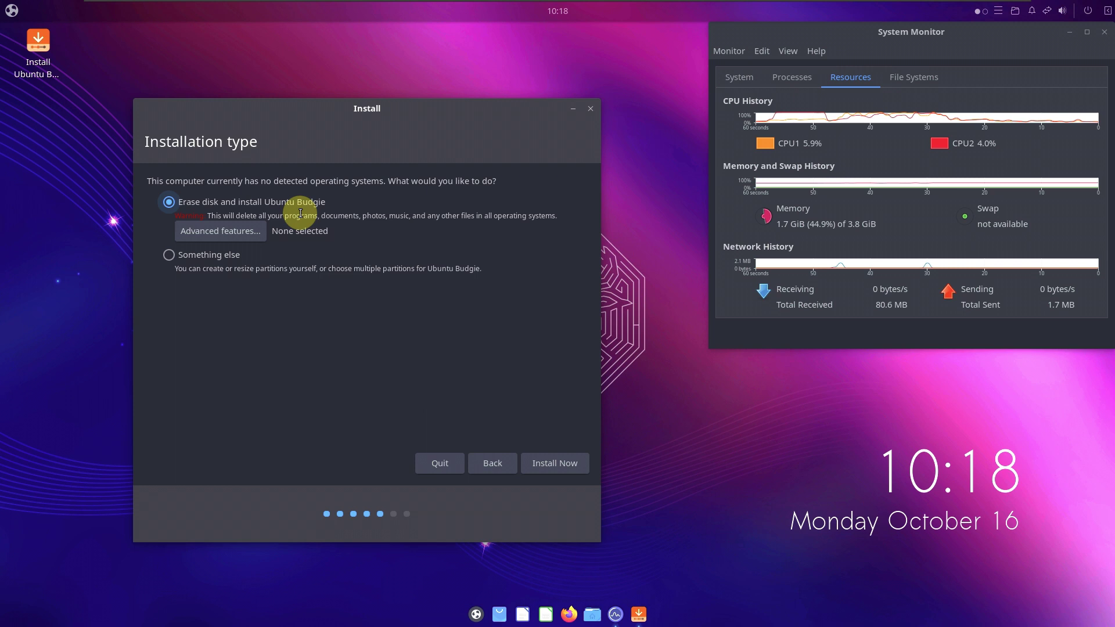
pyautogui.click(200, 259)
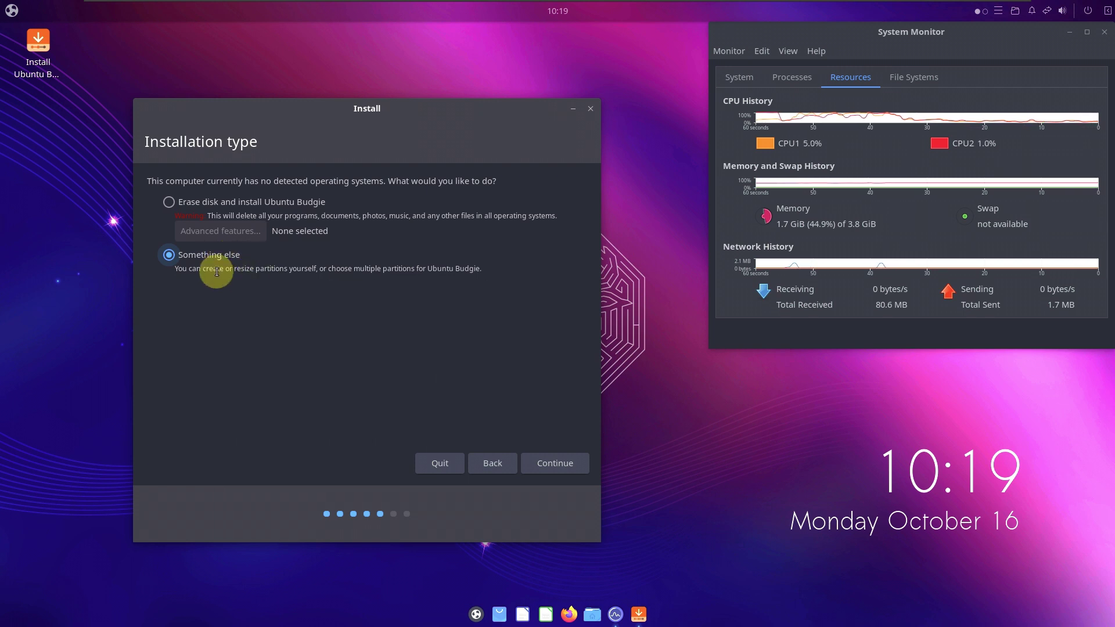
pyautogui.click(218, 203)
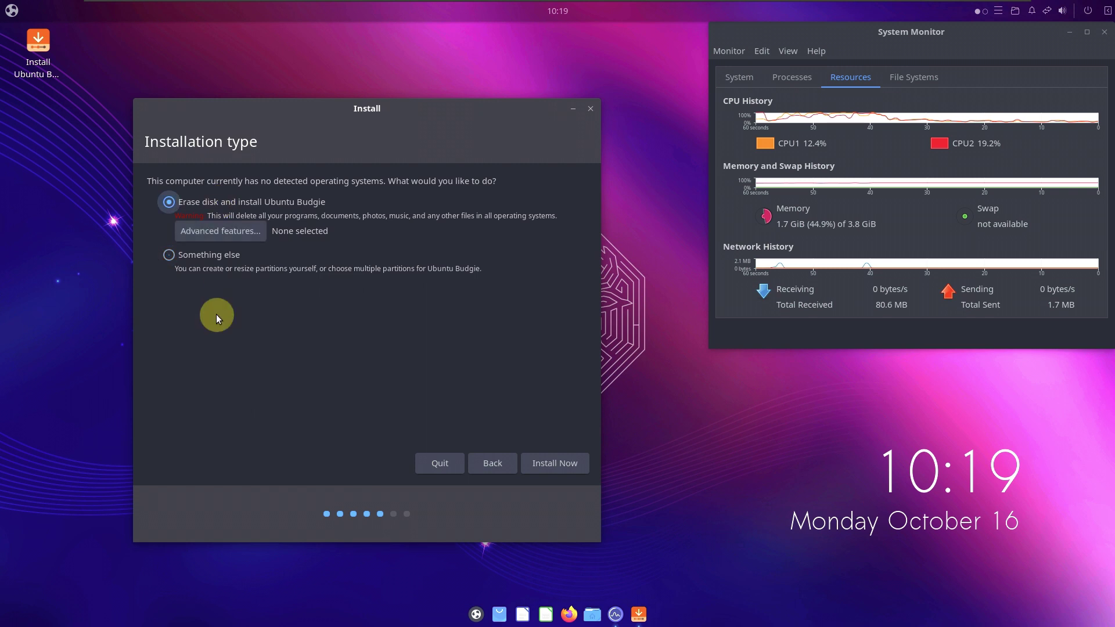
# Review the advanced disk features, switch from Erase disk and use ZFS back to None, and cancel the dialog.
pyautogui.click(221, 231)
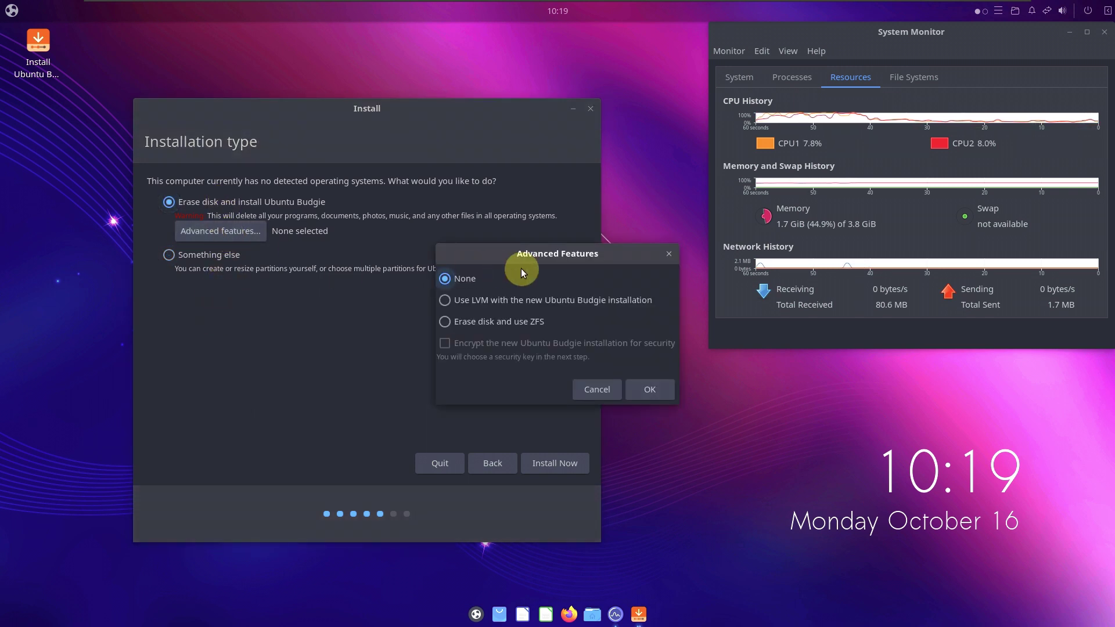
pyautogui.moveTo(522, 251); pyautogui.dragTo(404, 210)
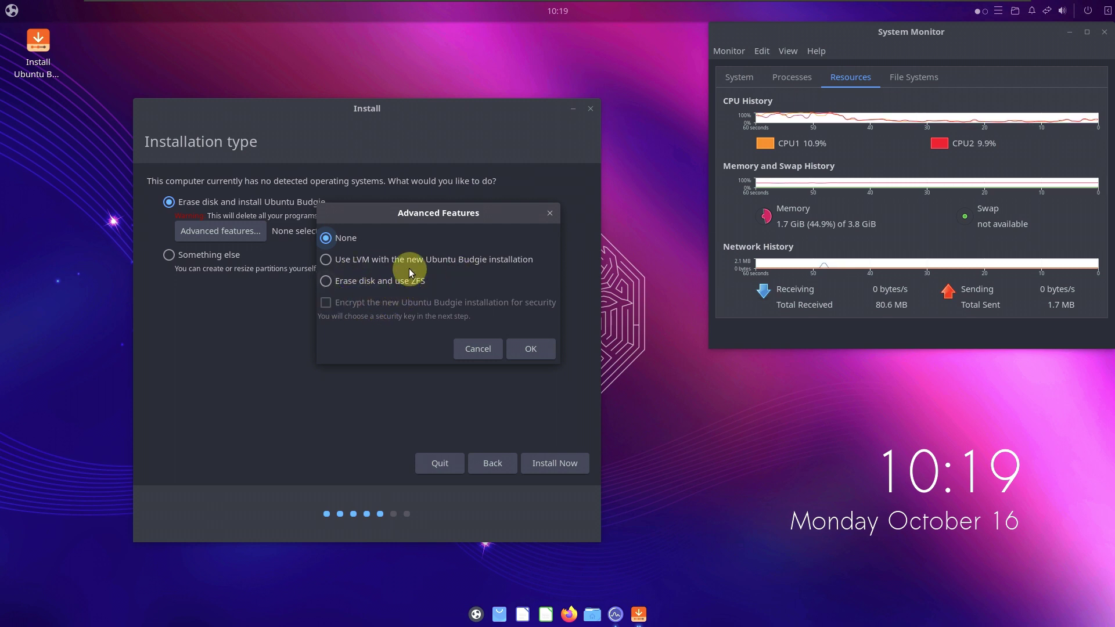
pyautogui.click(384, 282)
pyautogui.click(350, 244)
pyautogui.click(465, 348)
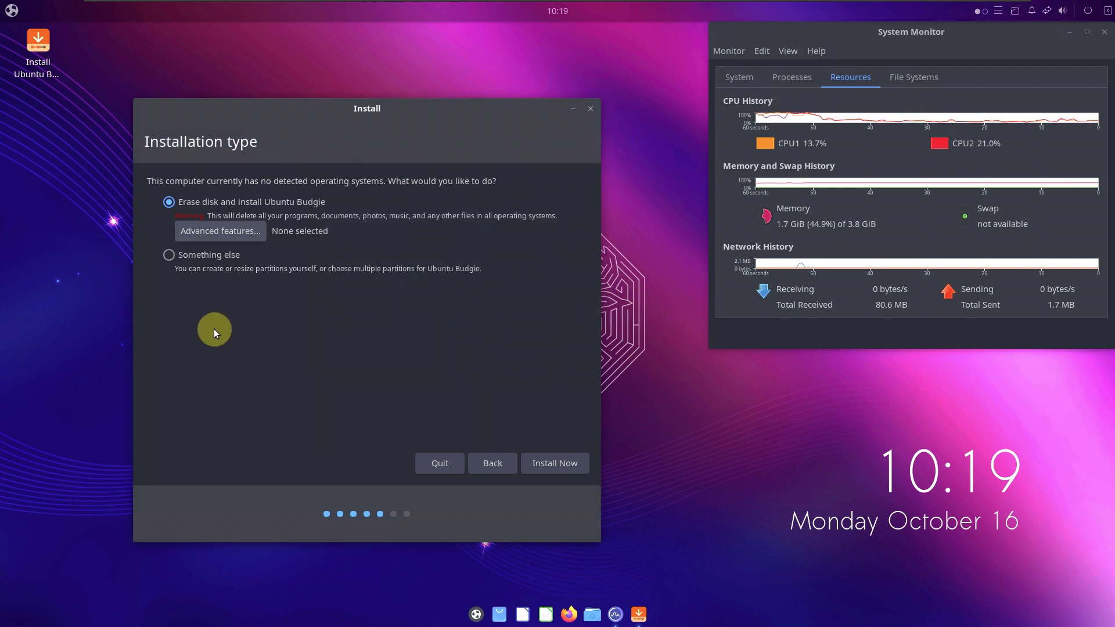
pyautogui.moveTo(328, 111); pyautogui.dragTo(353, 110)
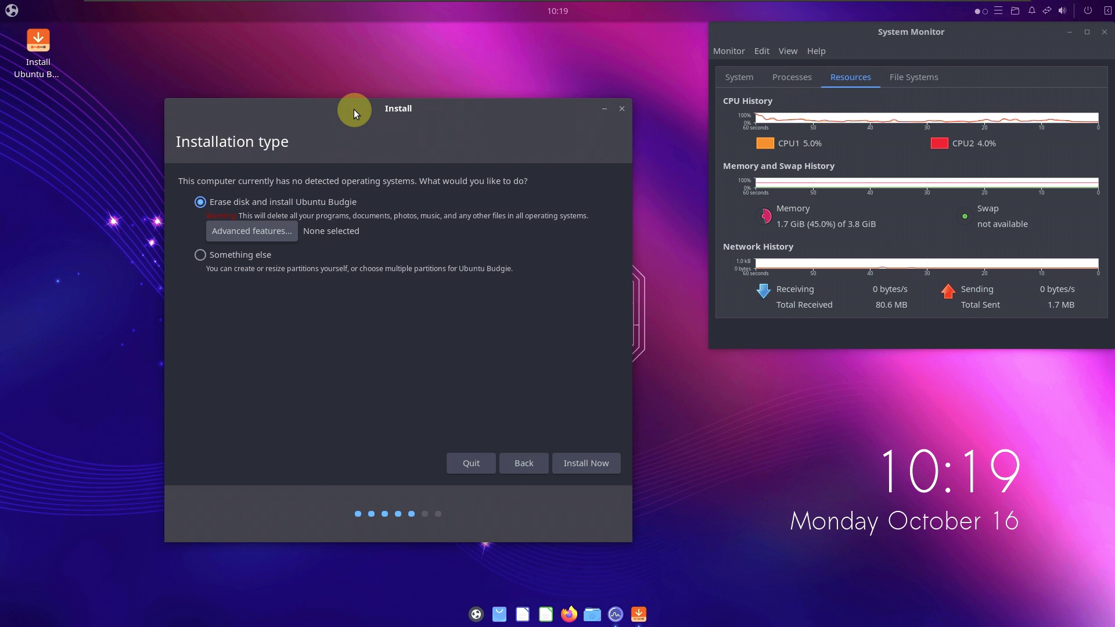
# Move the installer window aside, then quit the Ubuntu Budgie installation and confirm quitting.
pyautogui.moveTo(353, 109); pyautogui.dragTo(322, 89)
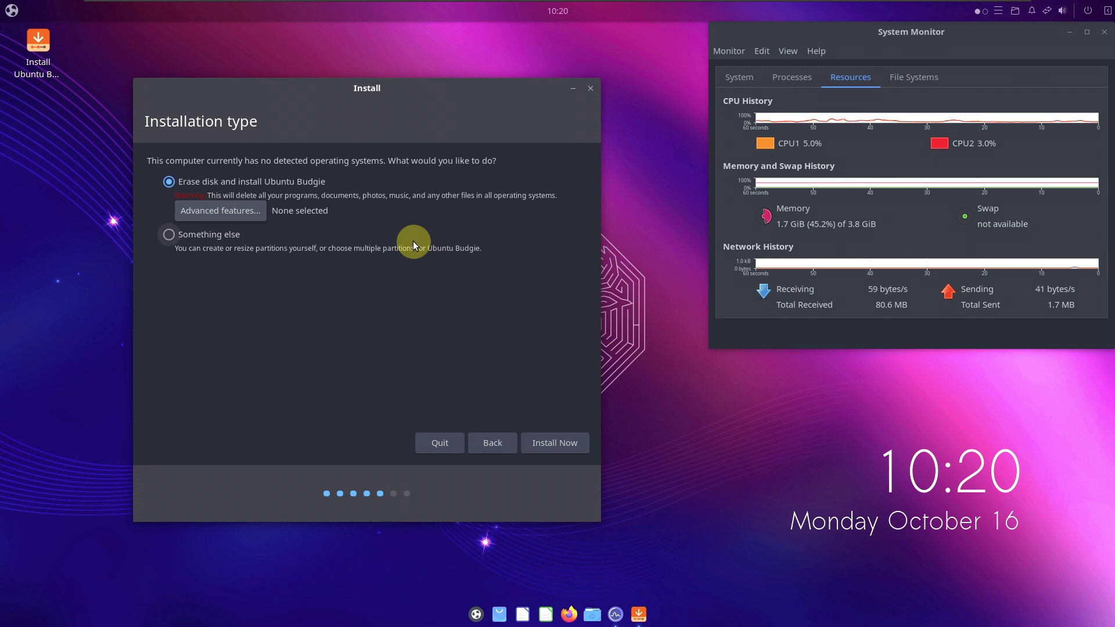
pyautogui.click(591, 92)
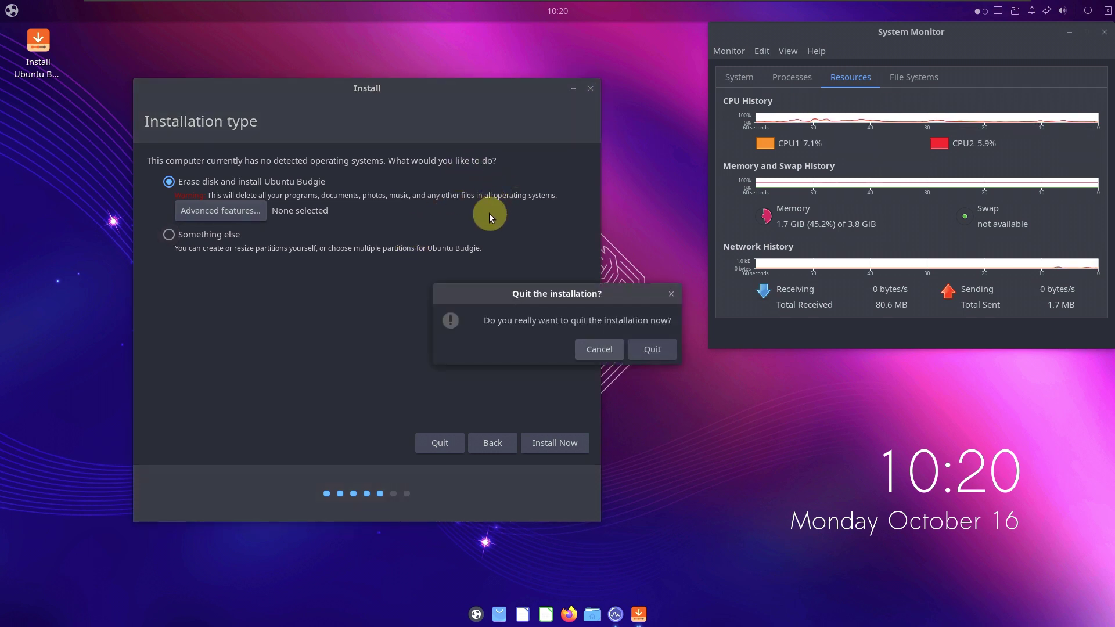
pyautogui.click(650, 348)
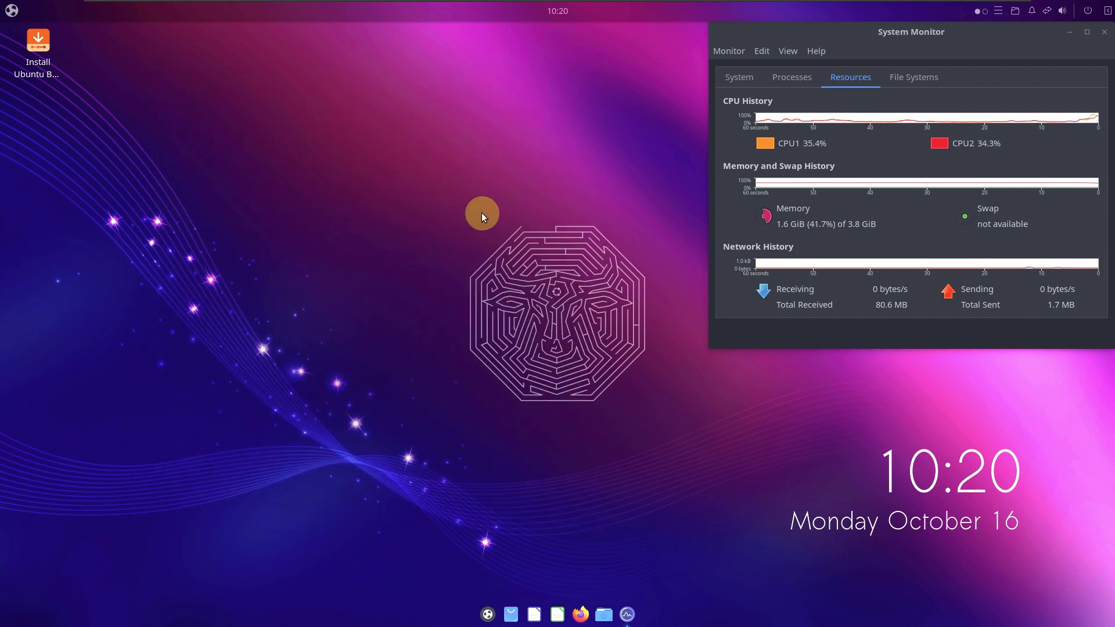
# Open the desktop background settings from the desktop, move the window aside, and browse the available wallpapers.
pyautogui.rightClick(199, 124)
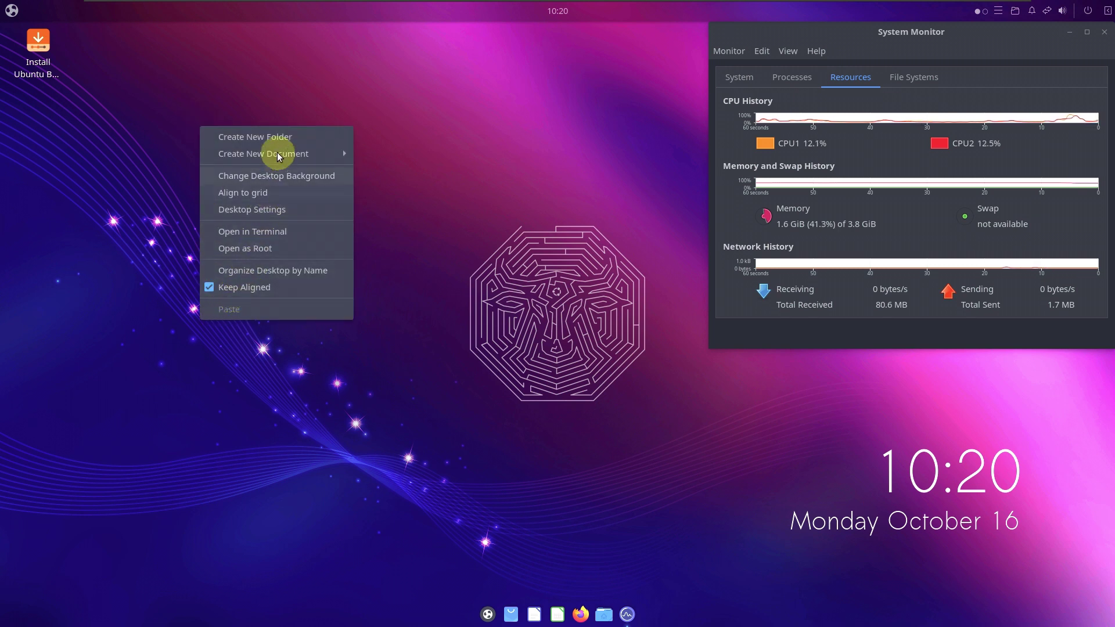
pyautogui.click(296, 180)
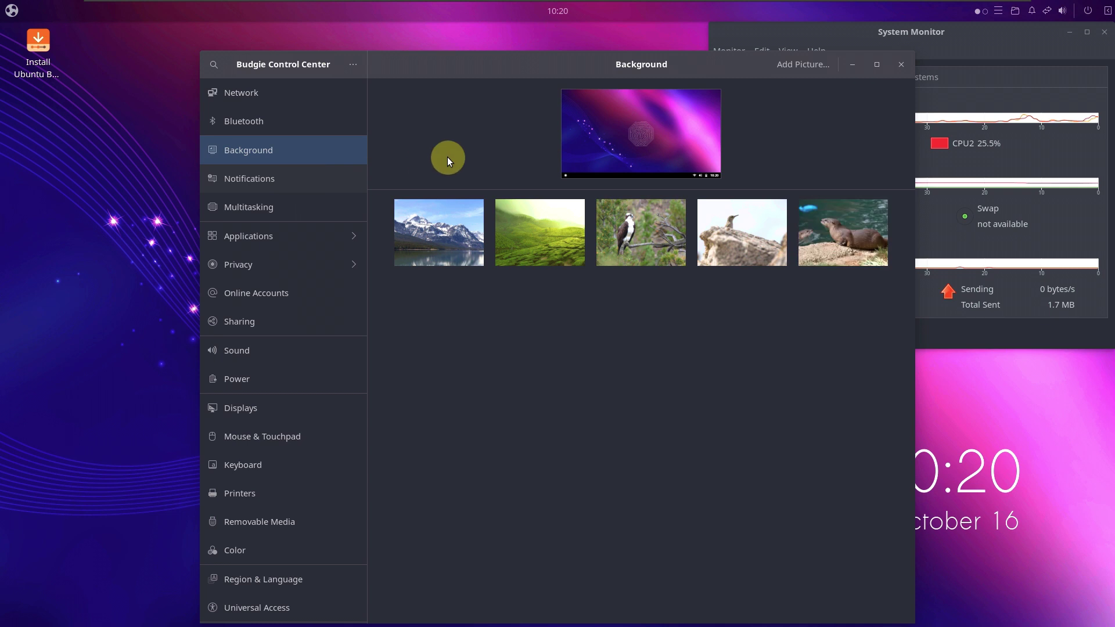
pyautogui.moveTo(534, 76); pyautogui.dragTo(392, 53)
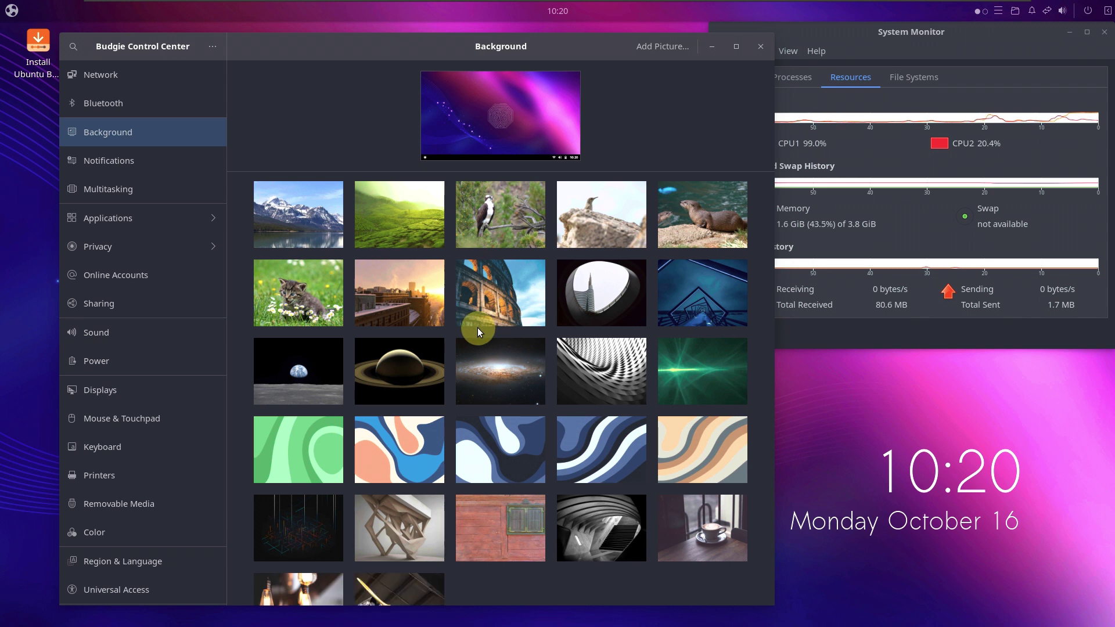
pyautogui.scroll(-3, 477, 328)
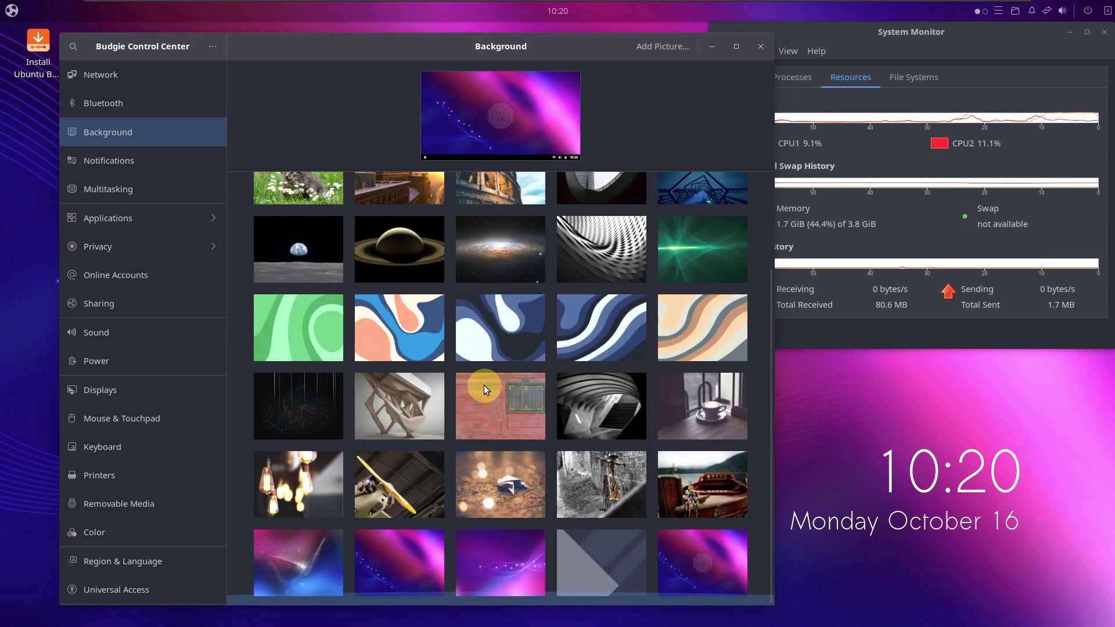
pyautogui.scroll(3, 483, 385)
pyautogui.scroll(-3, 482, 385)
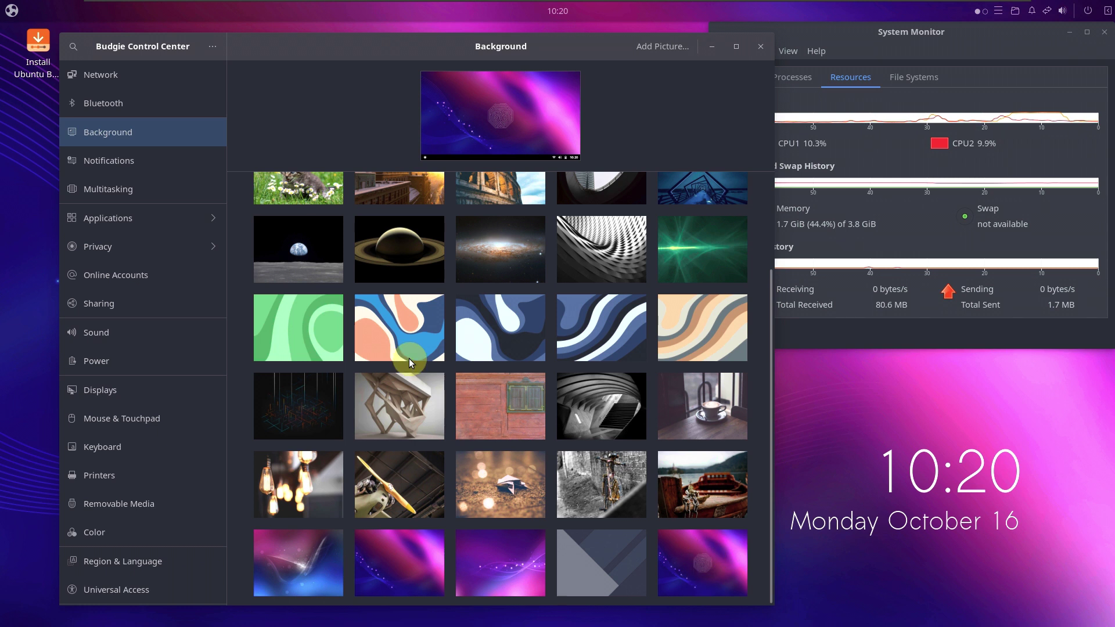
pyautogui.scroll(3, 409, 358)
pyautogui.scroll(-3, 408, 358)
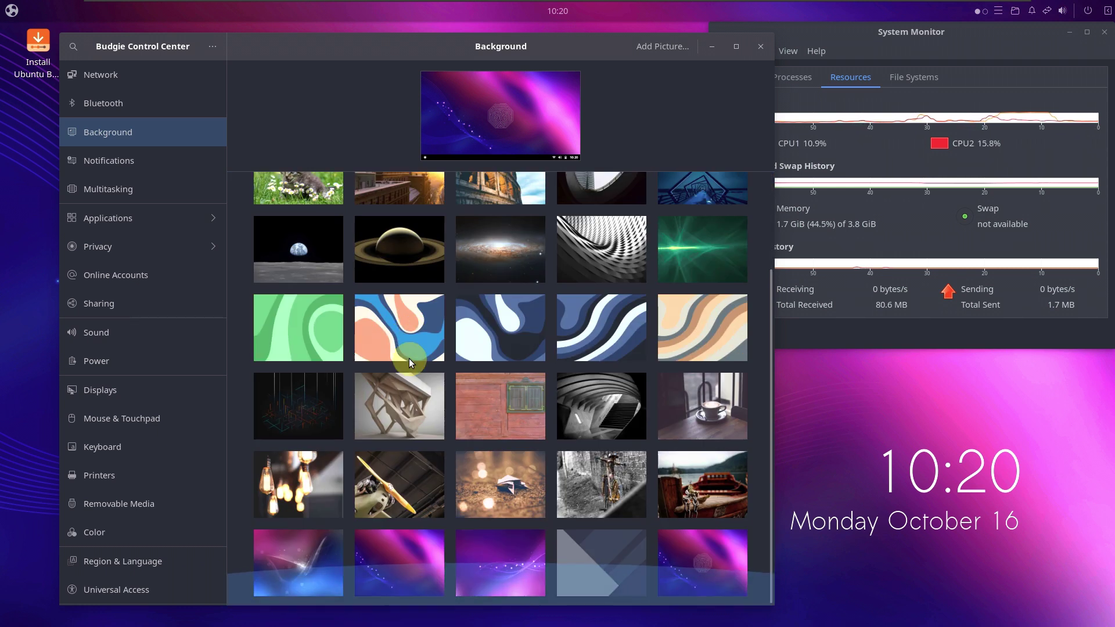
pyautogui.scroll(3, 470, 389)
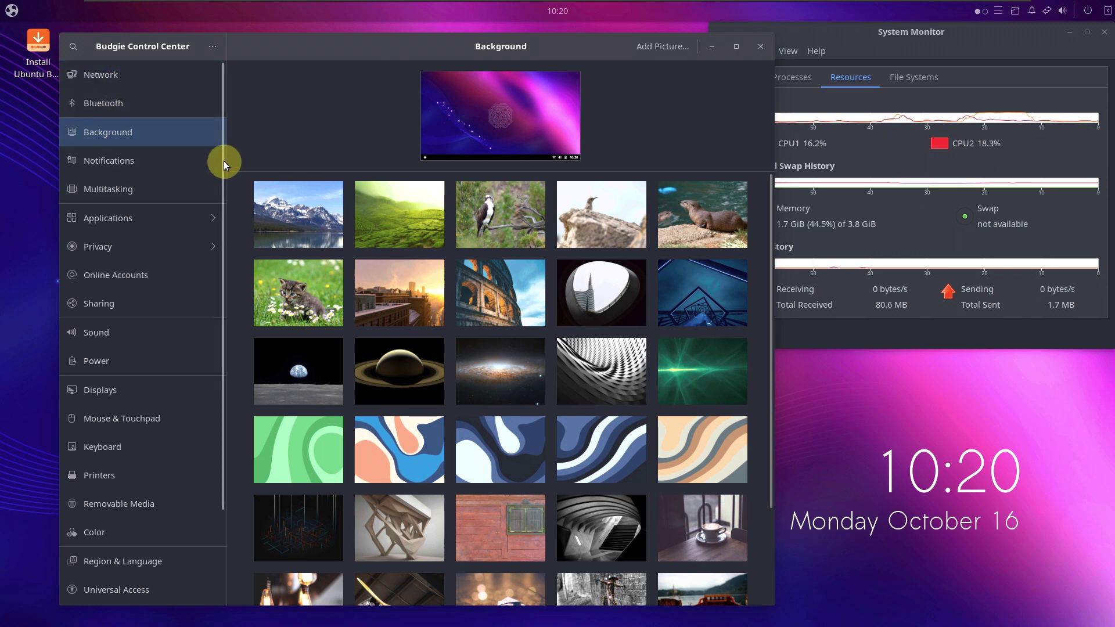
# View the Network, Bluetooth, Notifications and Multitasking settings.
pyautogui.click(183, 82)
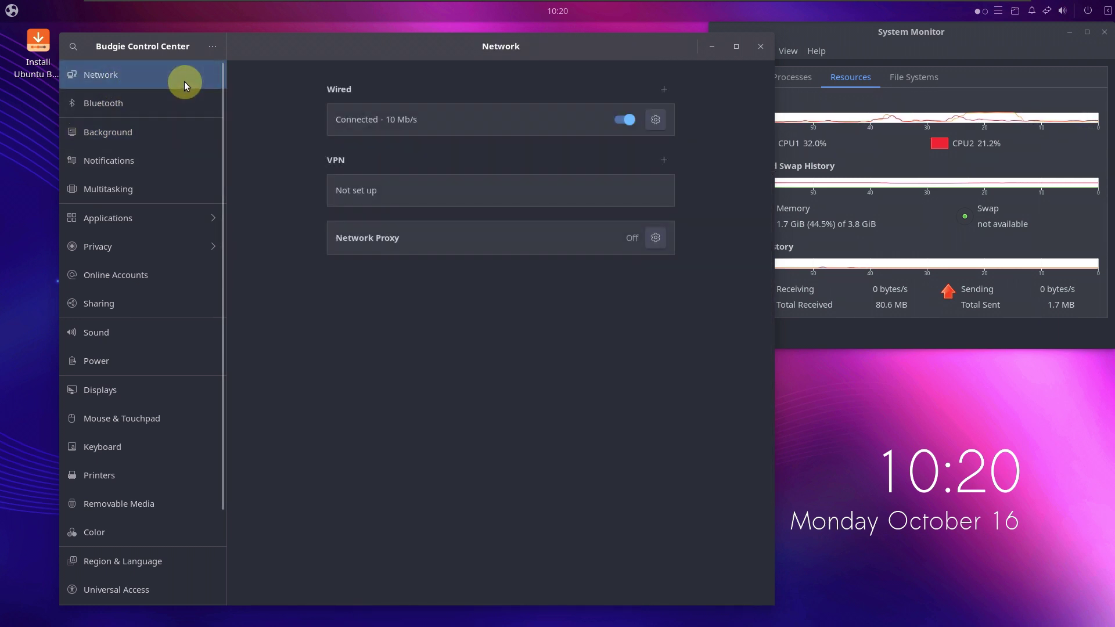
pyautogui.click(165, 106)
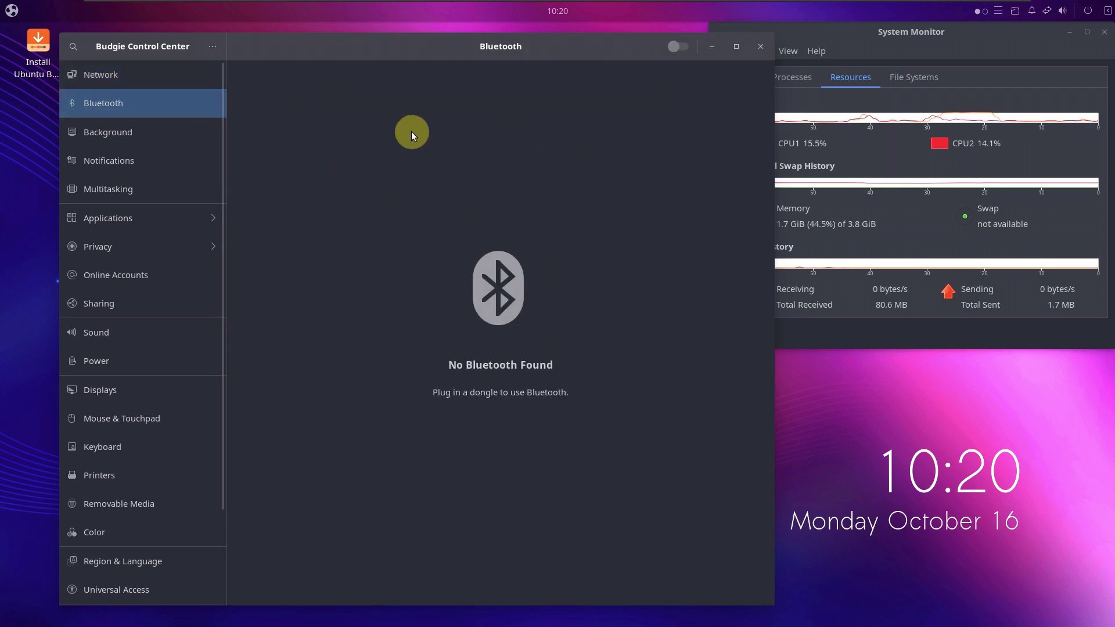
pyautogui.click(176, 134)
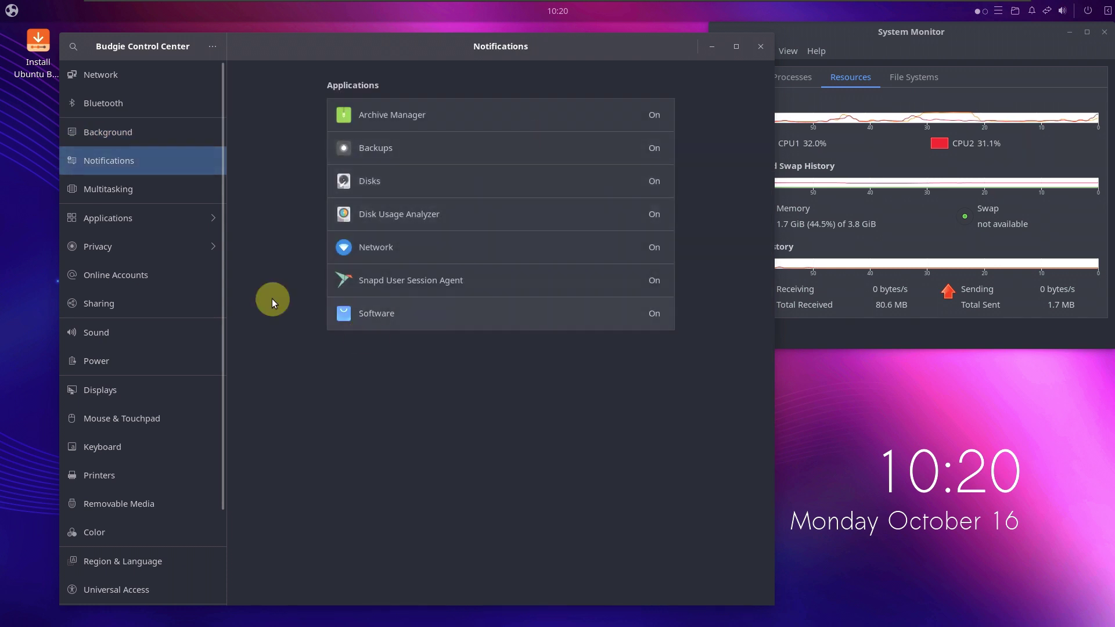
pyautogui.click(169, 190)
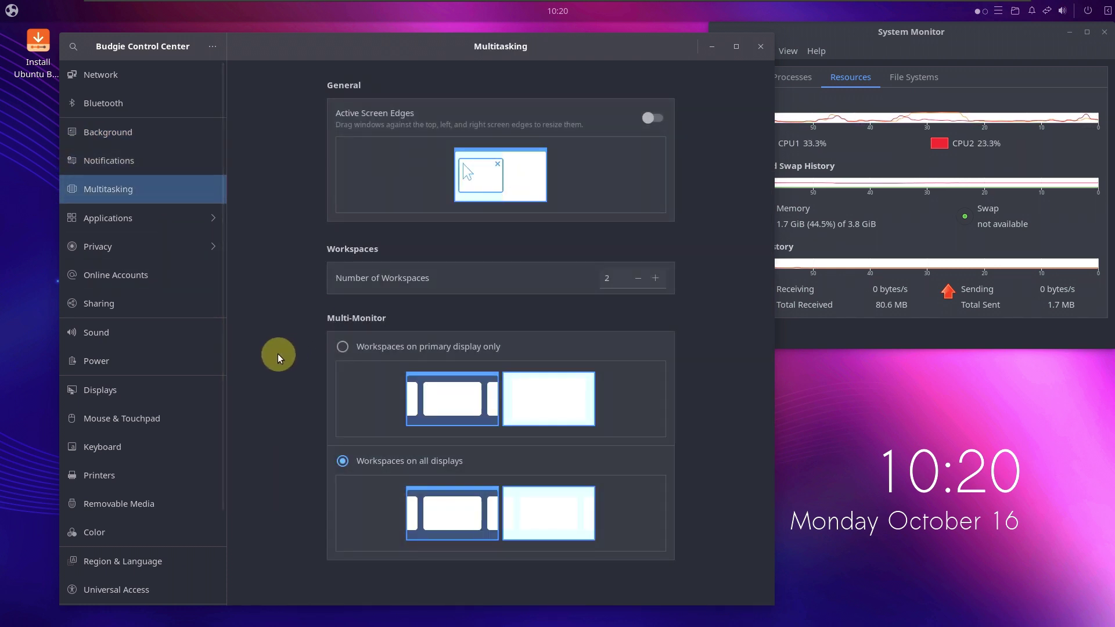
# View the Applications settings and the Privacy pages for Location Services and File History & Trash, and return to the main settings list.
pyautogui.click(160, 214)
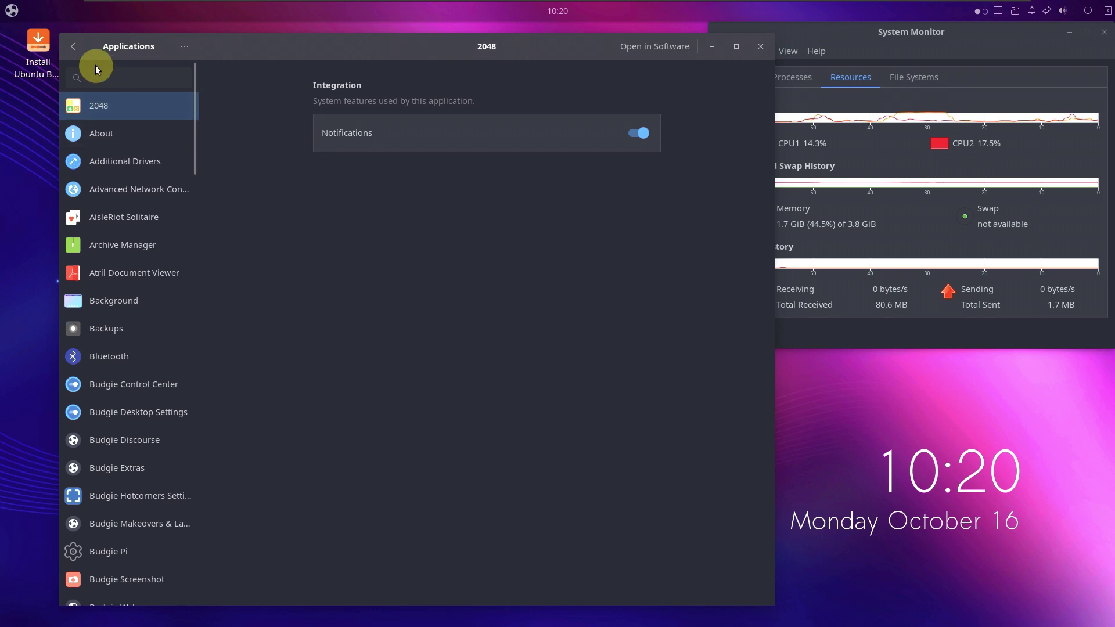
pyautogui.click(72, 52)
pyautogui.click(139, 244)
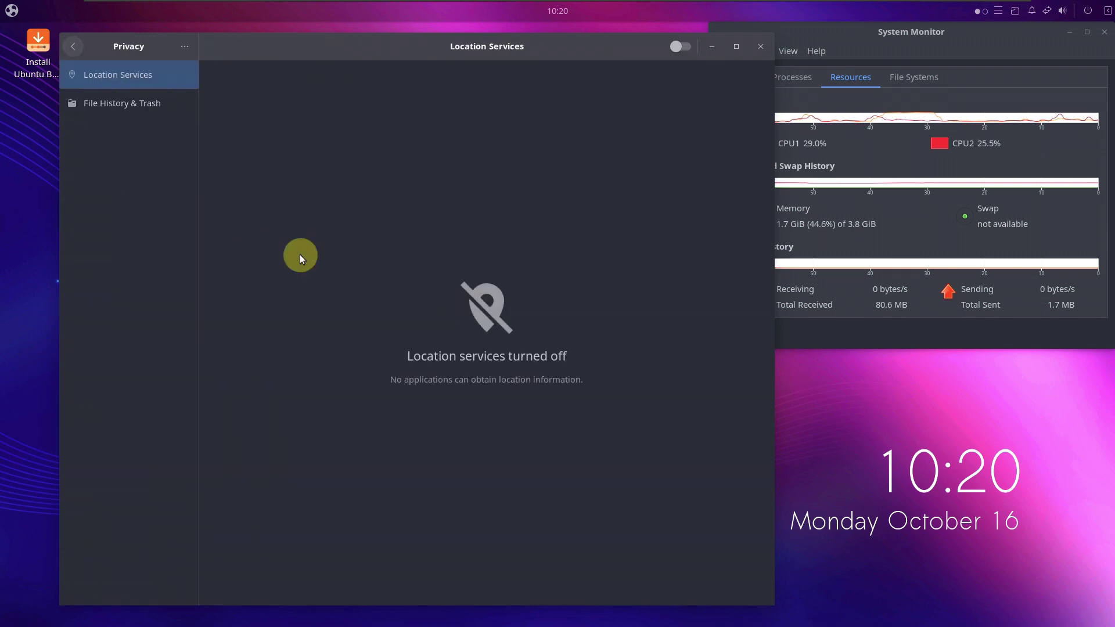
pyautogui.click(140, 105)
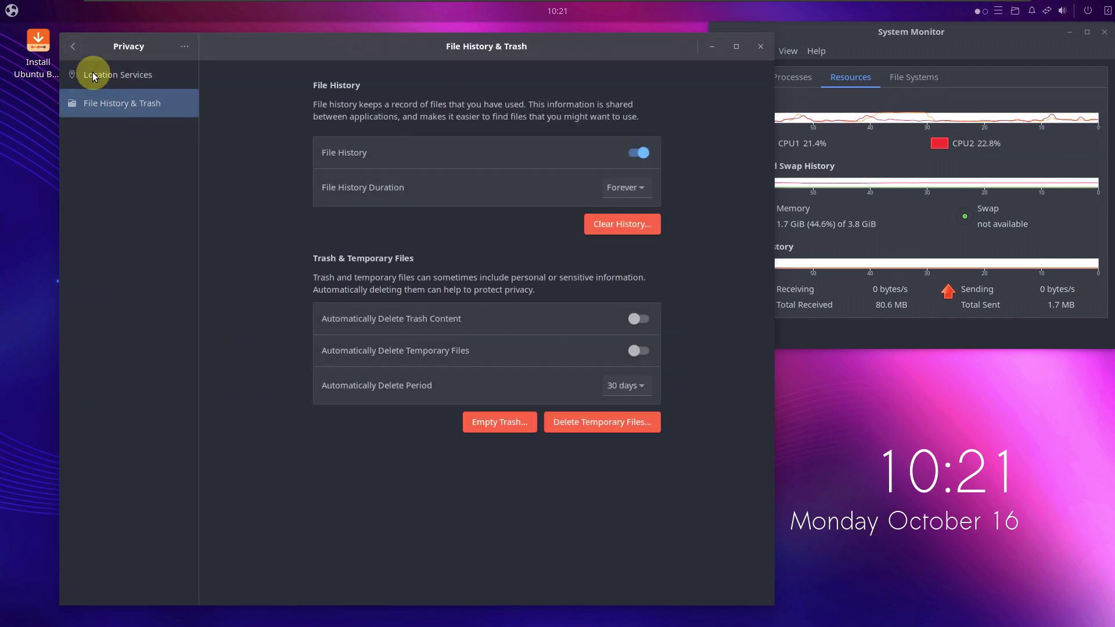
pyautogui.click(73, 51)
pyautogui.click(386, 187)
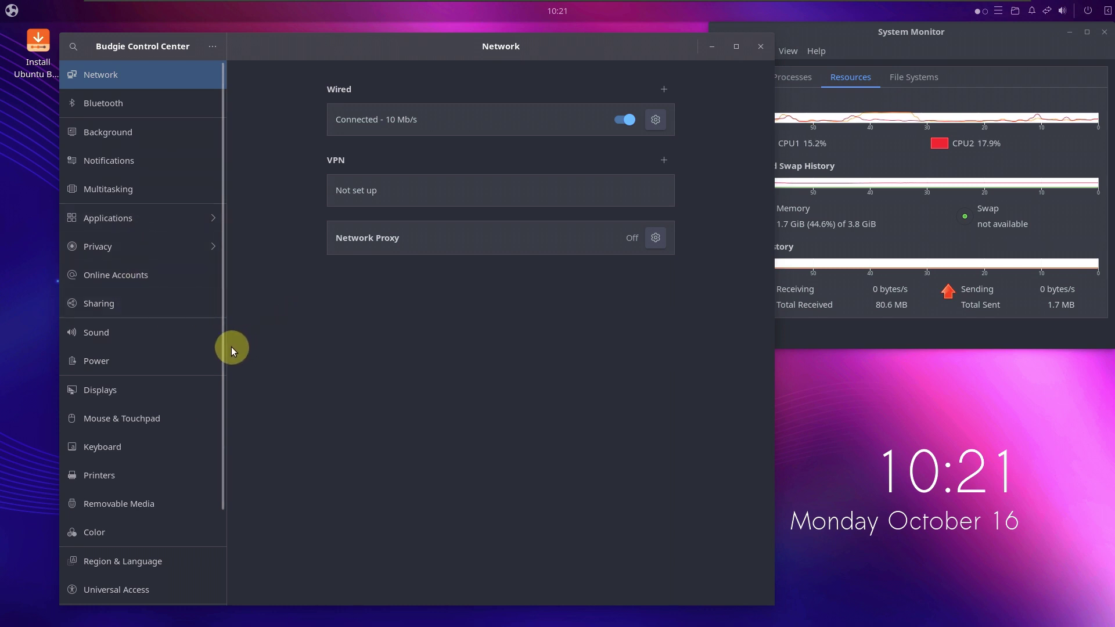
# View the Online Accounts, Sharing, Sound and Power settings.
pyautogui.scroll(-3, 221, 351)
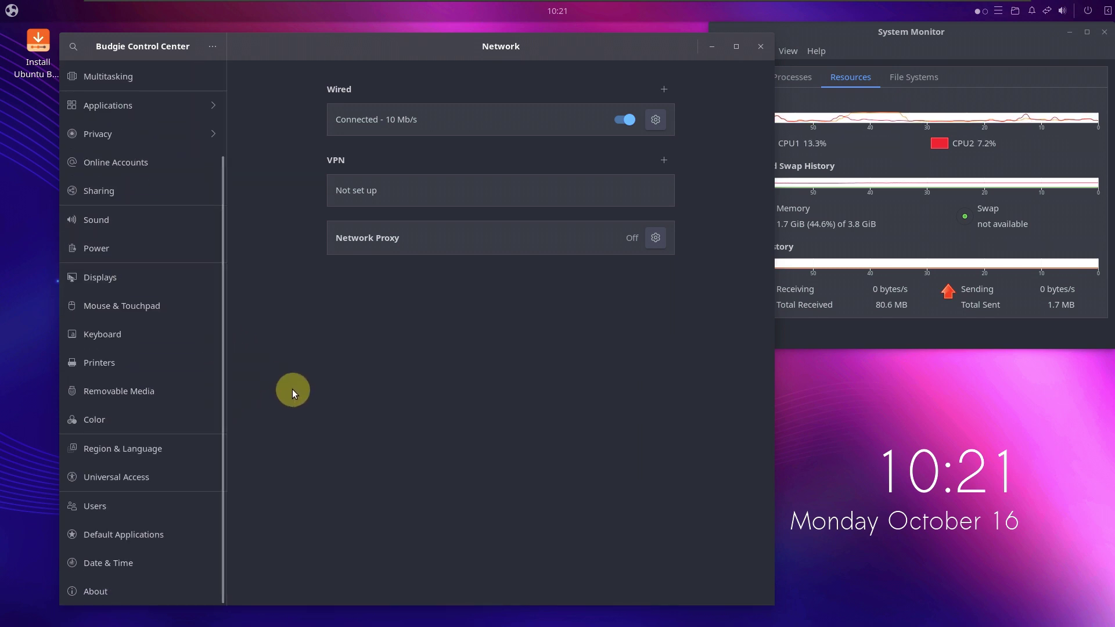
pyautogui.click(149, 169)
pyautogui.click(148, 186)
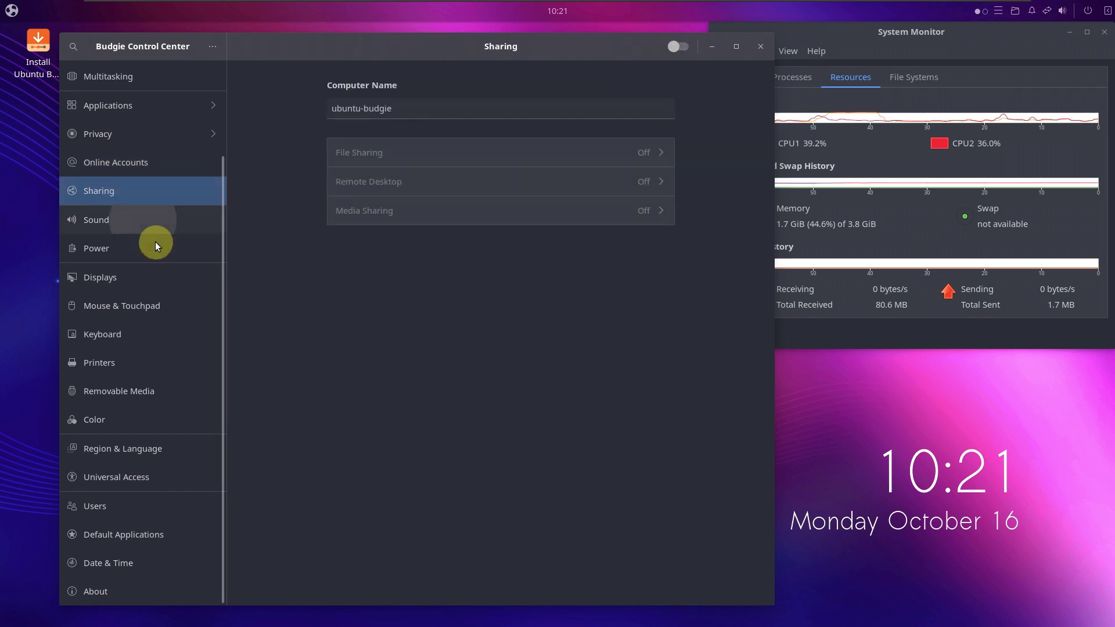
pyautogui.click(418, 153)
pyautogui.click(165, 229)
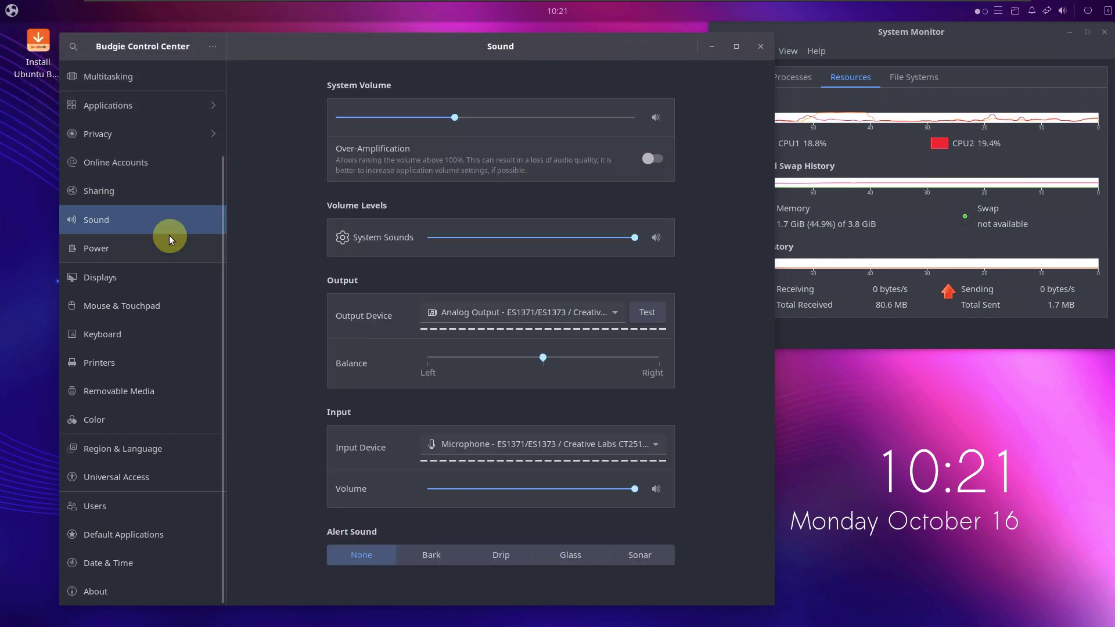
pyautogui.click(172, 260)
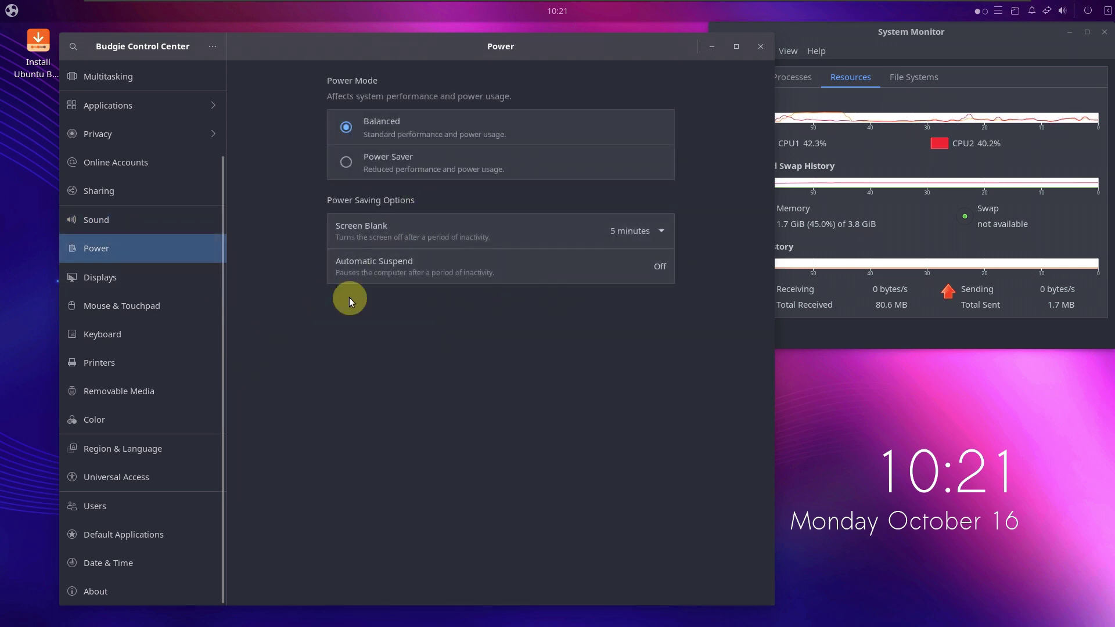
# View the Displays, Mouse & Touchpad and Keyboard settings.
pyautogui.click(172, 284)
pyautogui.click(519, 51)
pyautogui.click(186, 303)
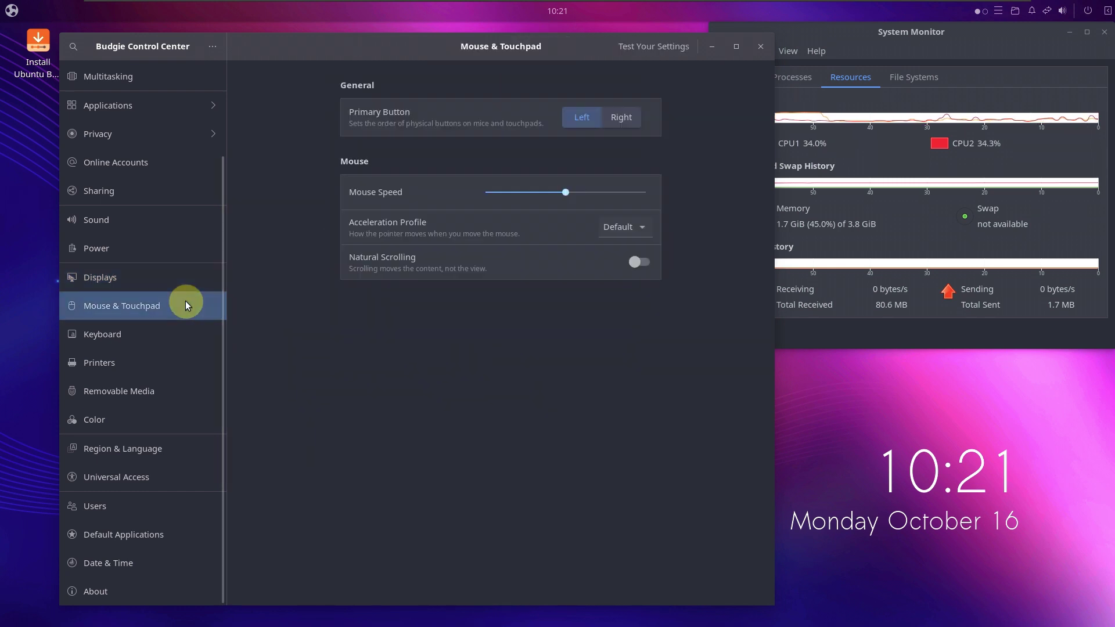
pyautogui.click(643, 261)
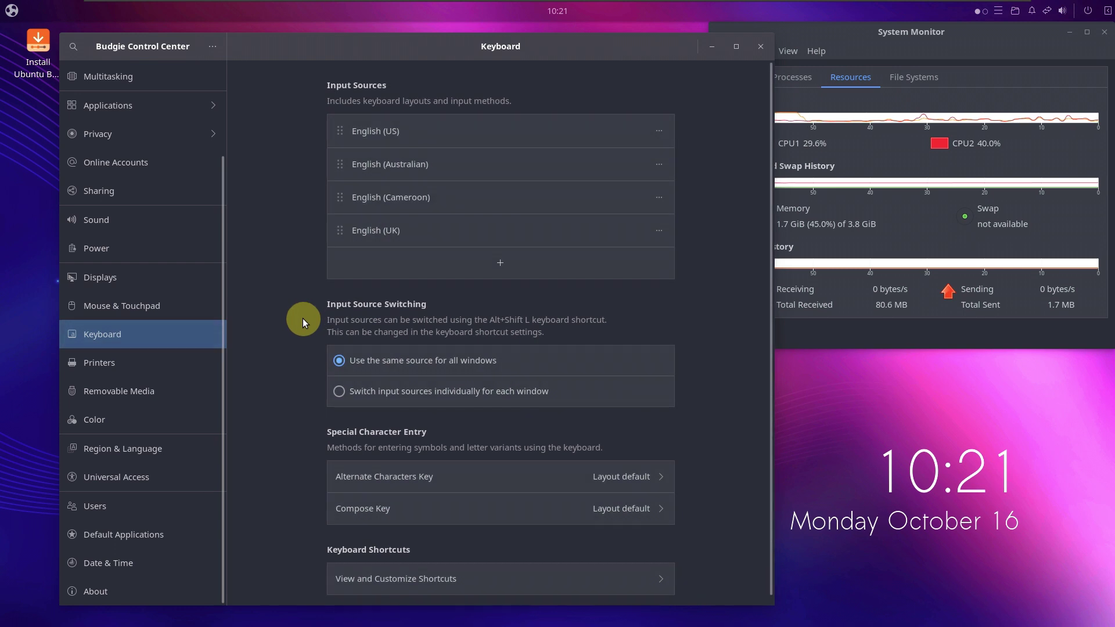
# View the Printers, Removable Media, Color and Region & Language settings.
pyautogui.click(155, 369)
pyautogui.click(113, 395)
pyautogui.click(185, 418)
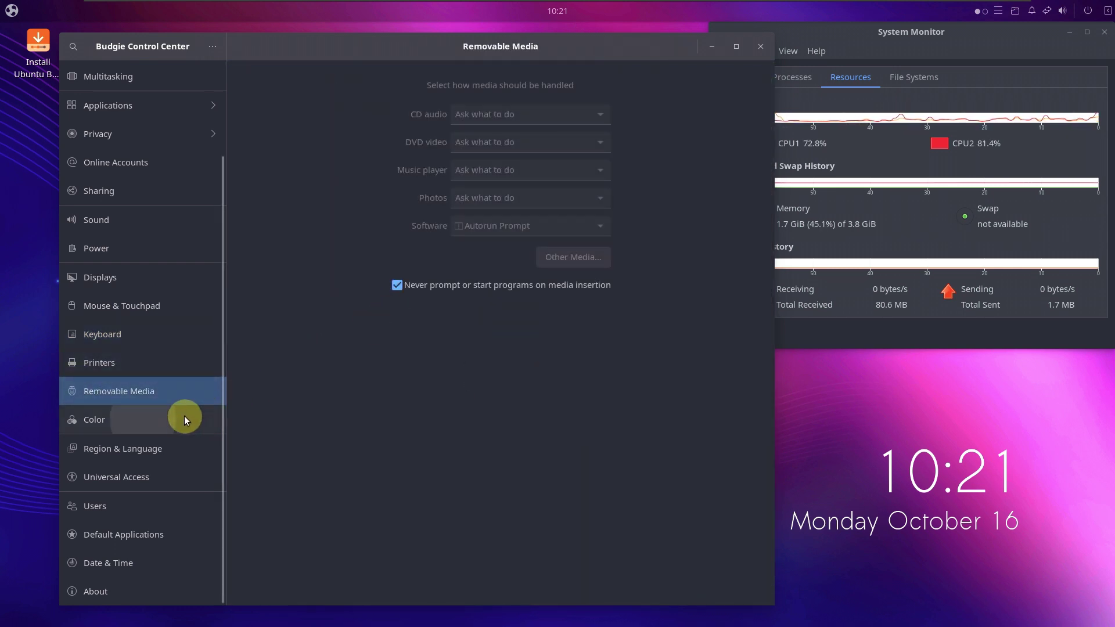
pyautogui.click(230, 450)
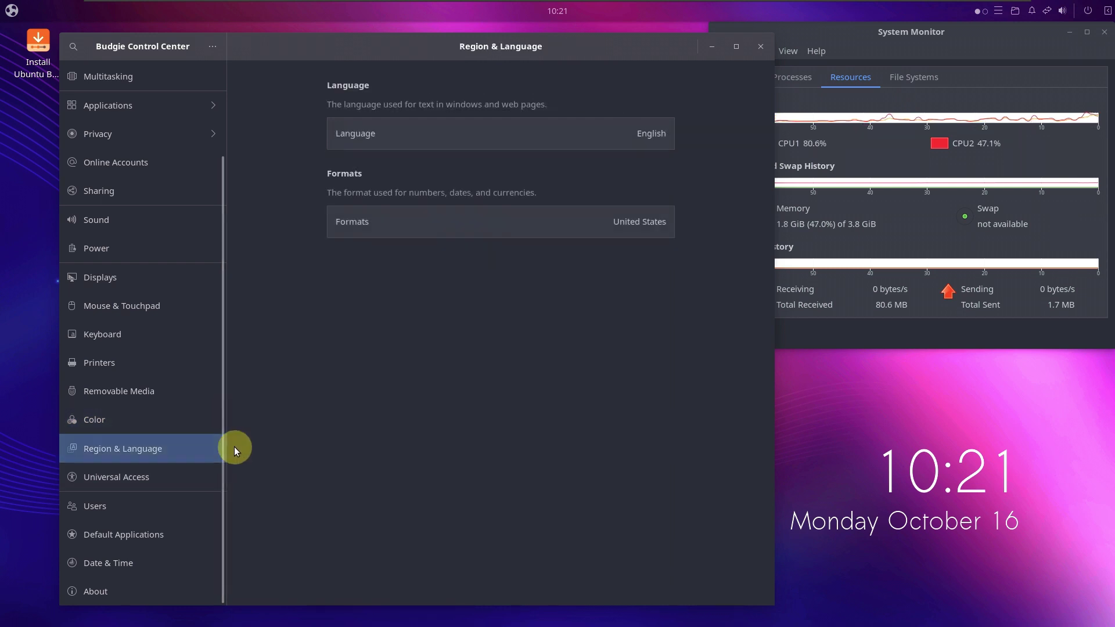
# Look through the Universal Access options for seeing, hearing, typing, and pointing and clicking.
pyautogui.click(137, 473)
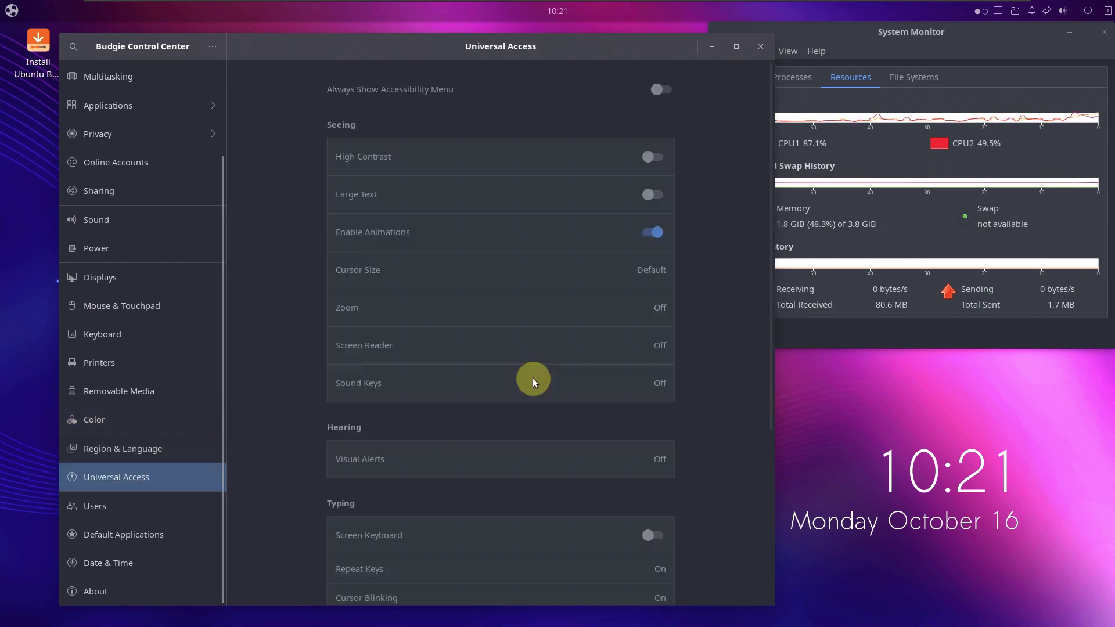
pyautogui.scroll(-5, 701, 382)
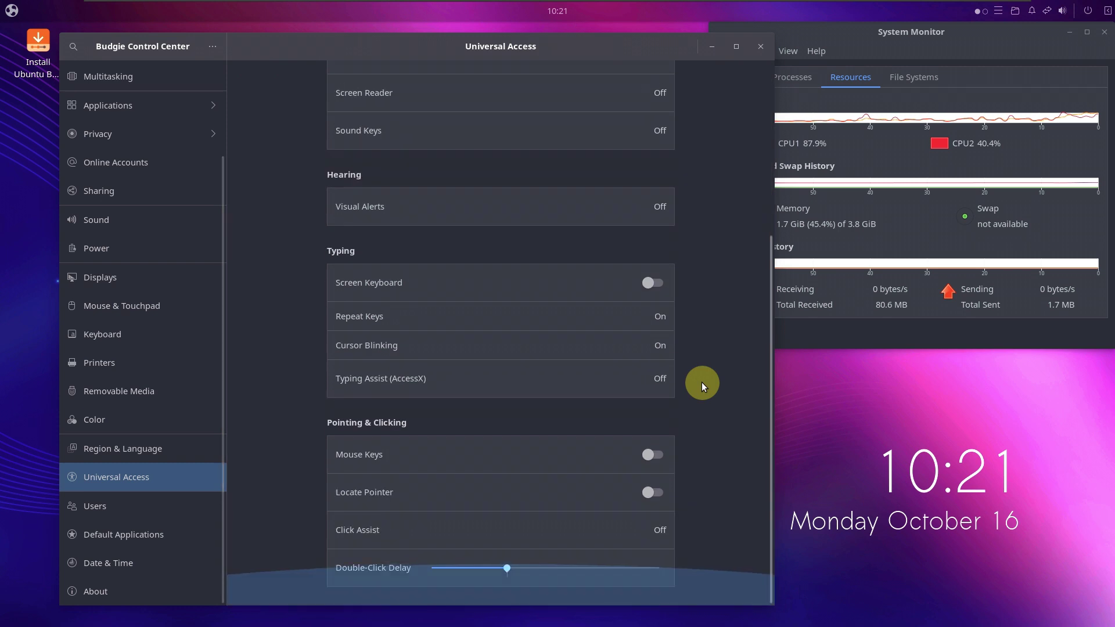
pyautogui.scroll(4, 702, 382)
pyautogui.scroll(1, 701, 382)
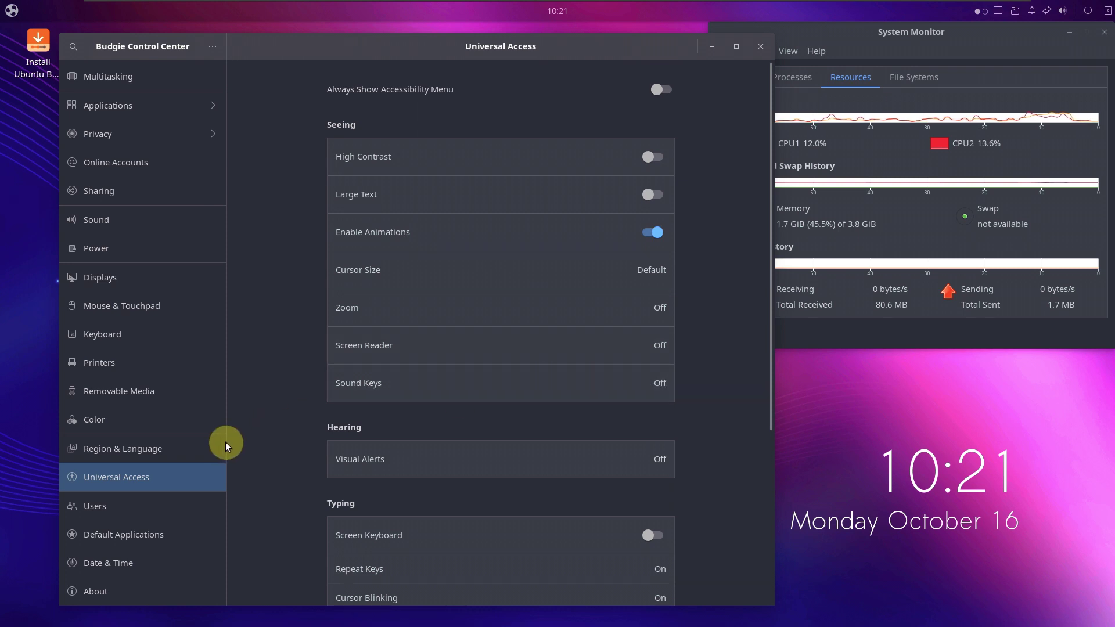
# View the Users settings and the Default Applications, including the choices for the web browser.
pyautogui.click(149, 505)
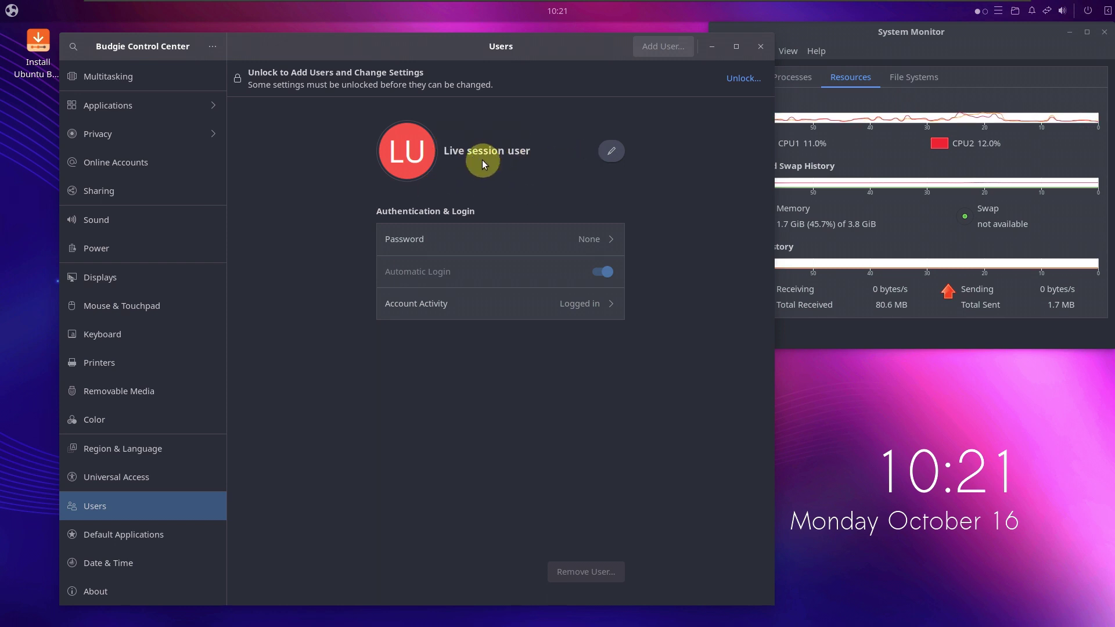
pyautogui.click(160, 529)
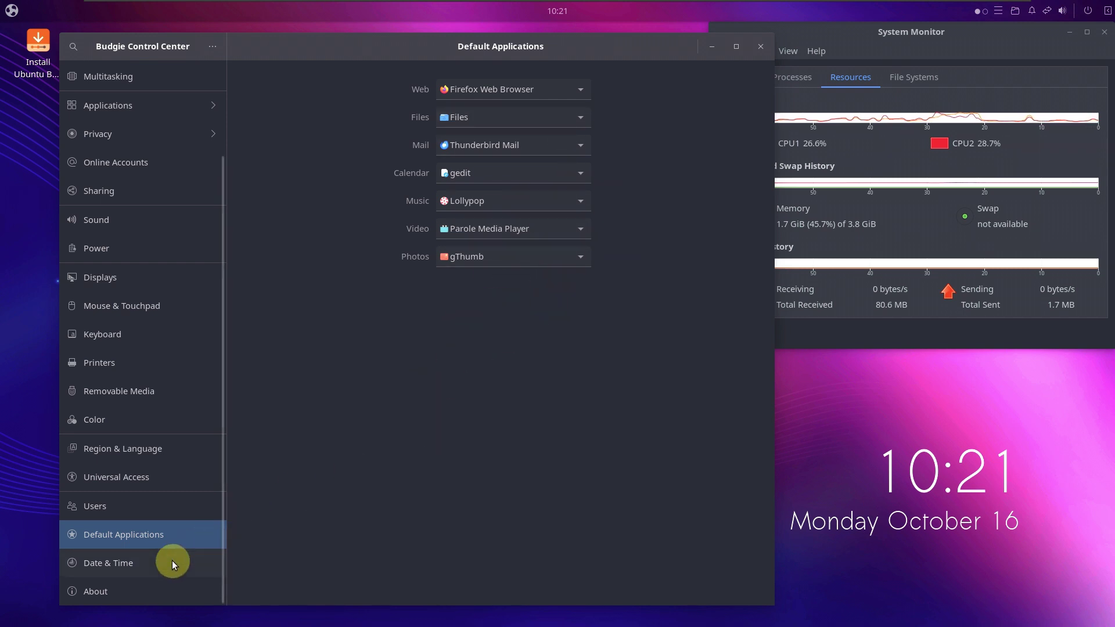
pyautogui.click(573, 90)
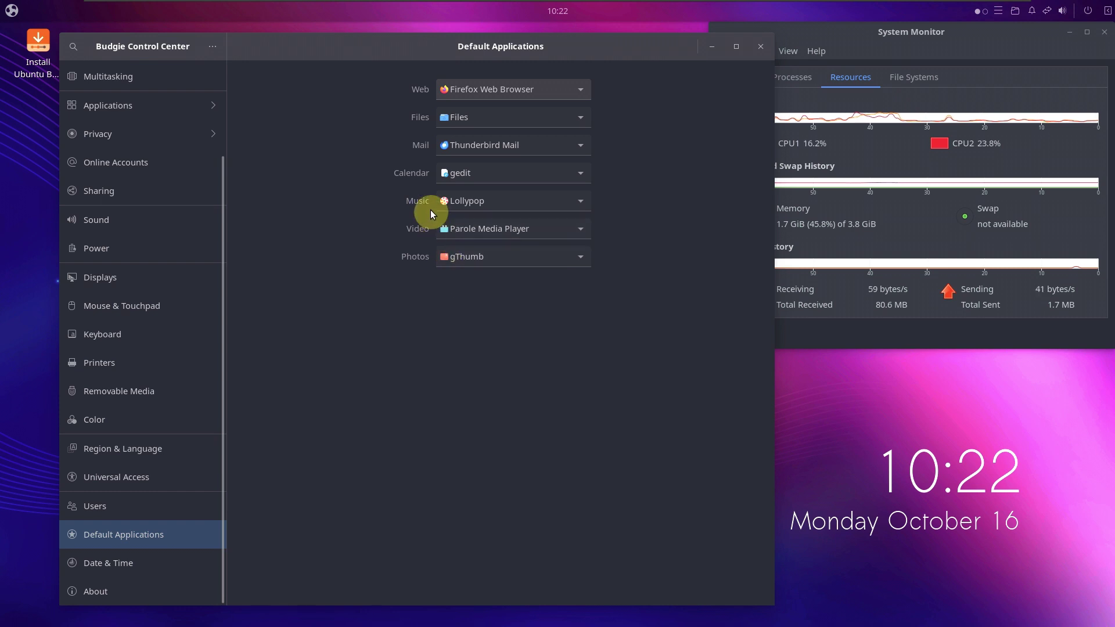
# View the Date & Time settings and the system details on the About page, and close Budgie Control Center.
pyautogui.click(163, 566)
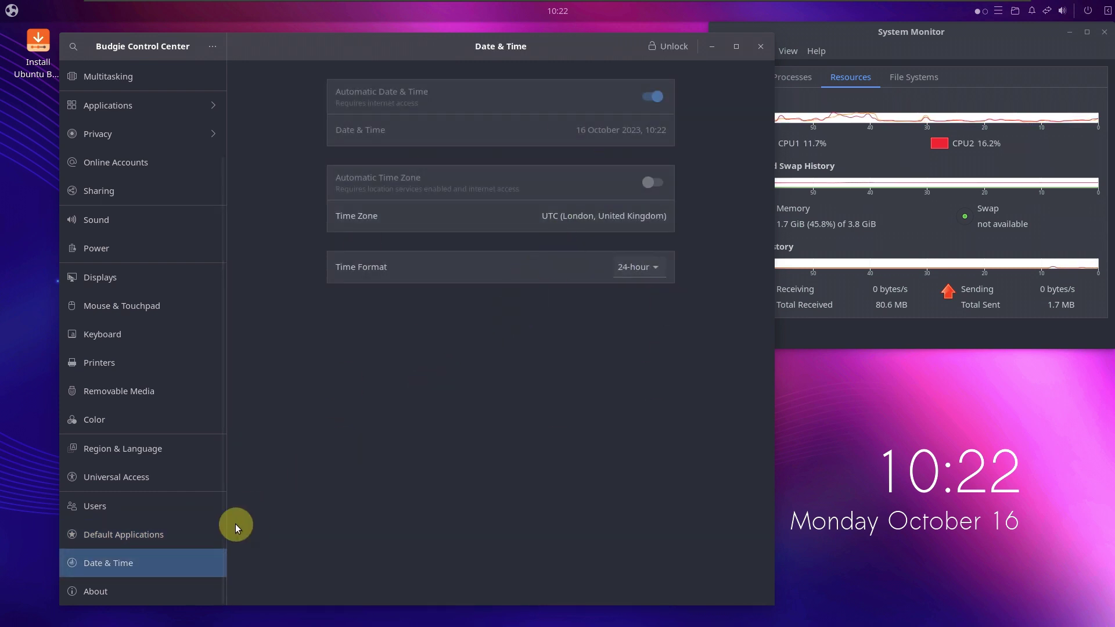
pyautogui.press('Down')
pyautogui.scroll(-3, 441, 384)
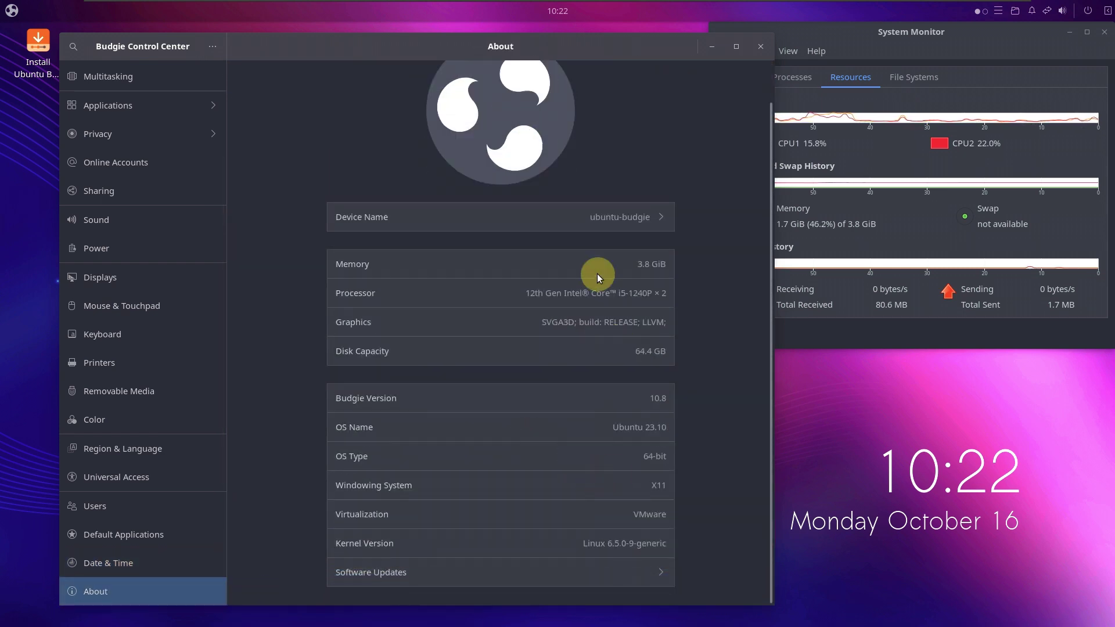
pyautogui.click(754, 46)
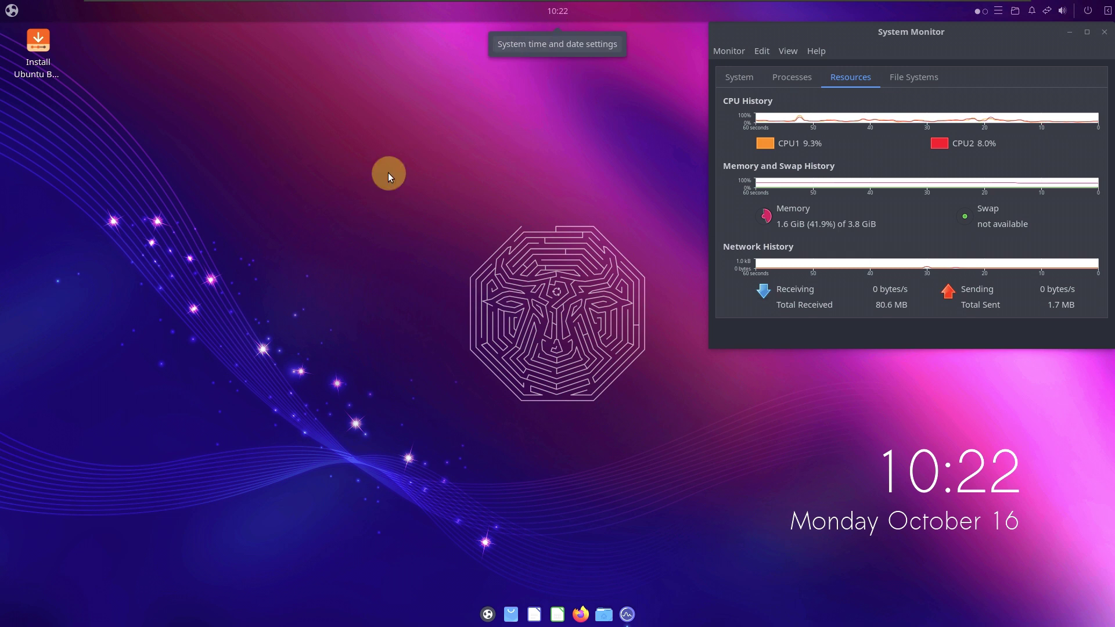
# Launch Atril Document Viewer, Budgie Control Center and Budgie Desktop Settings from the applications menu.
pyautogui.click(18, 17)
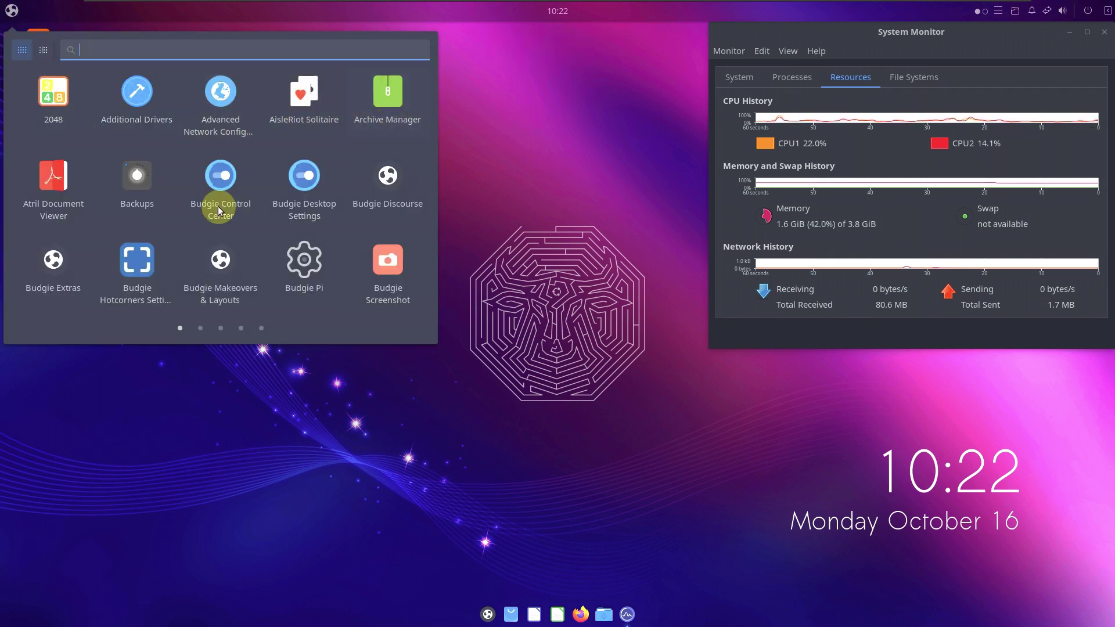
pyautogui.click(55, 209)
pyautogui.click(11, 10)
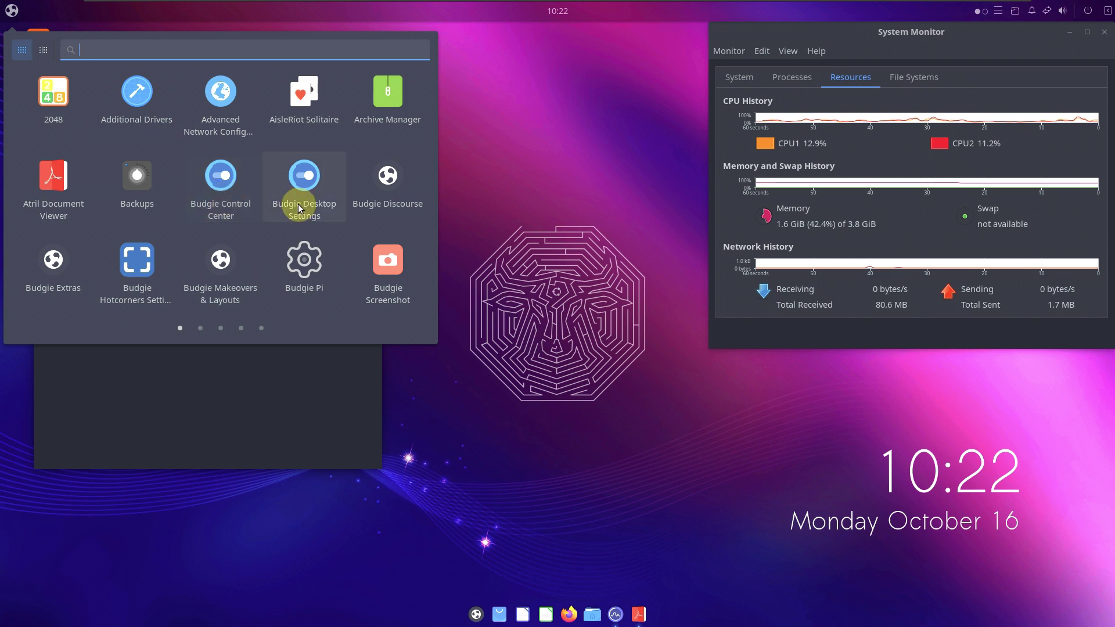
pyautogui.click(236, 204)
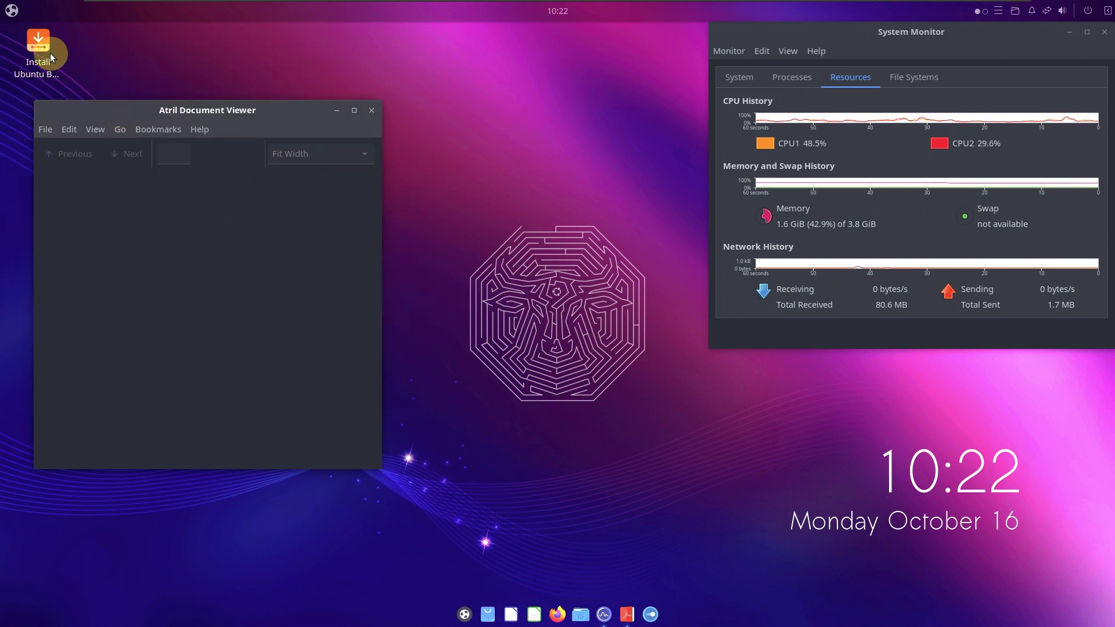
pyautogui.click(15, 18)
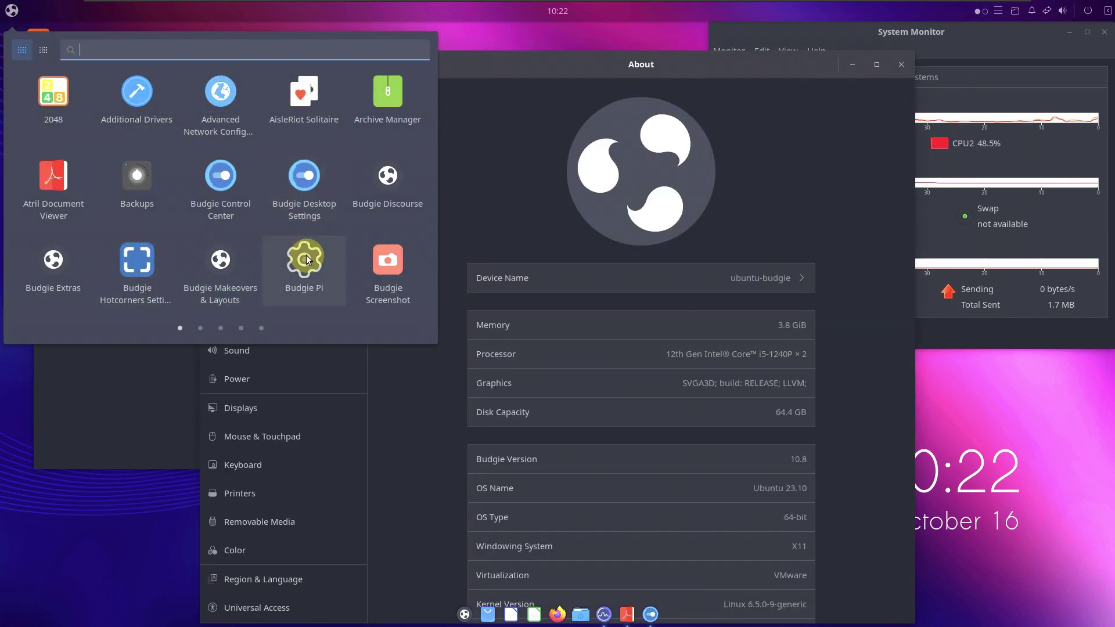
pyautogui.click(307, 215)
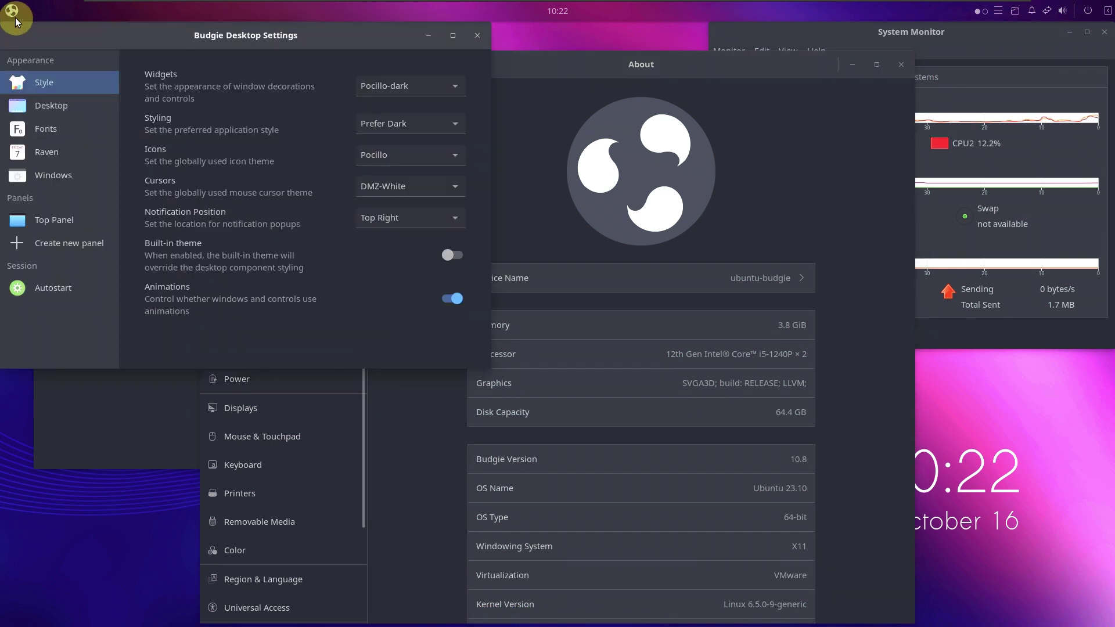
# Launch Budgie Extras and Budgie Screenshot from the applications menu.
pyautogui.click(12, 11)
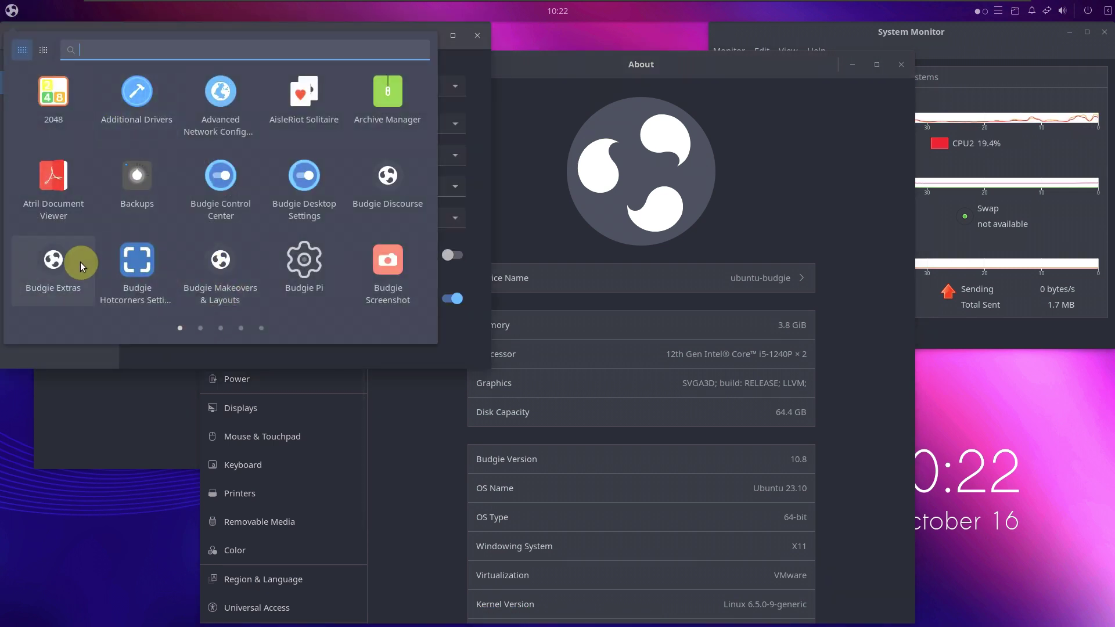
pyautogui.click(59, 272)
pyautogui.click(12, 10)
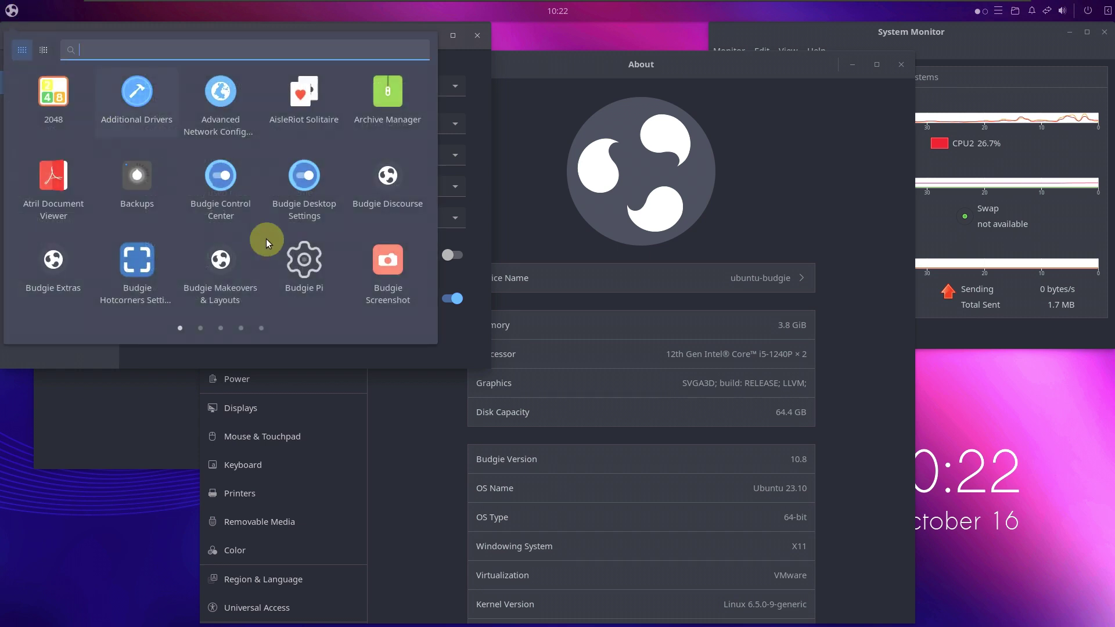
pyautogui.click(378, 272)
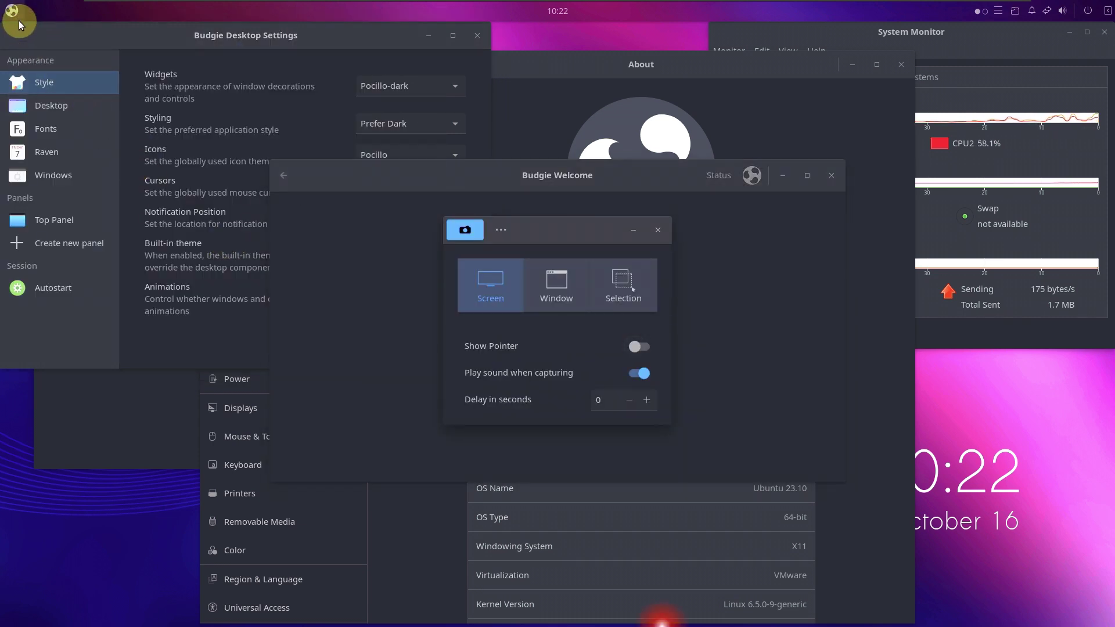
# Launch Budgie Welcome and Disks from the second page of the applications menu.
pyautogui.click(14, 12)
pyautogui.click(198, 330)
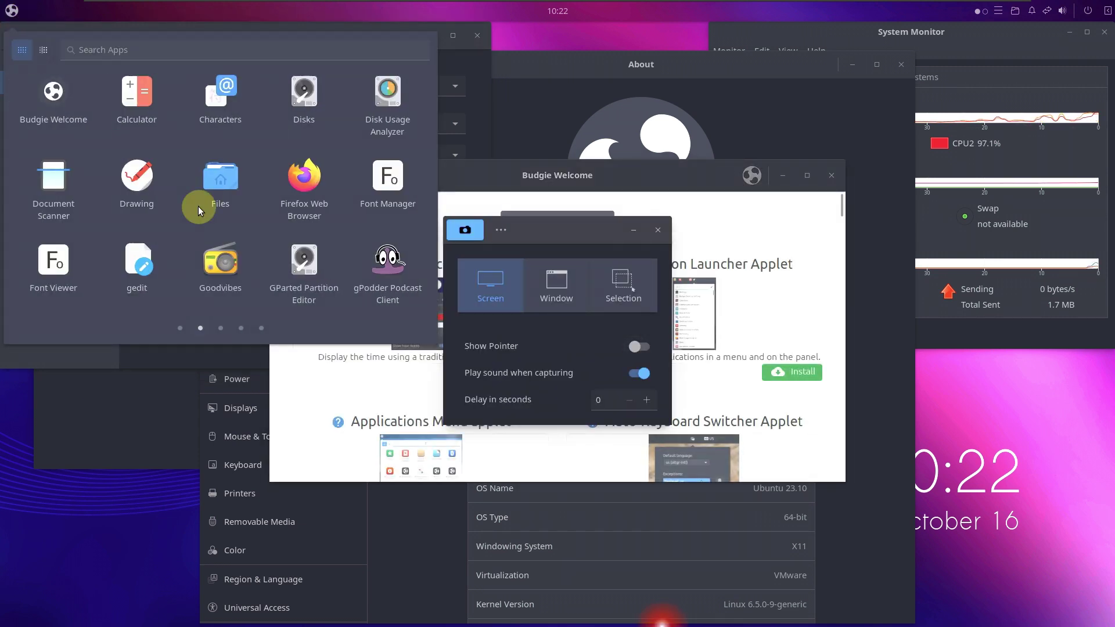
pyautogui.click(64, 109)
pyautogui.click(20, 13)
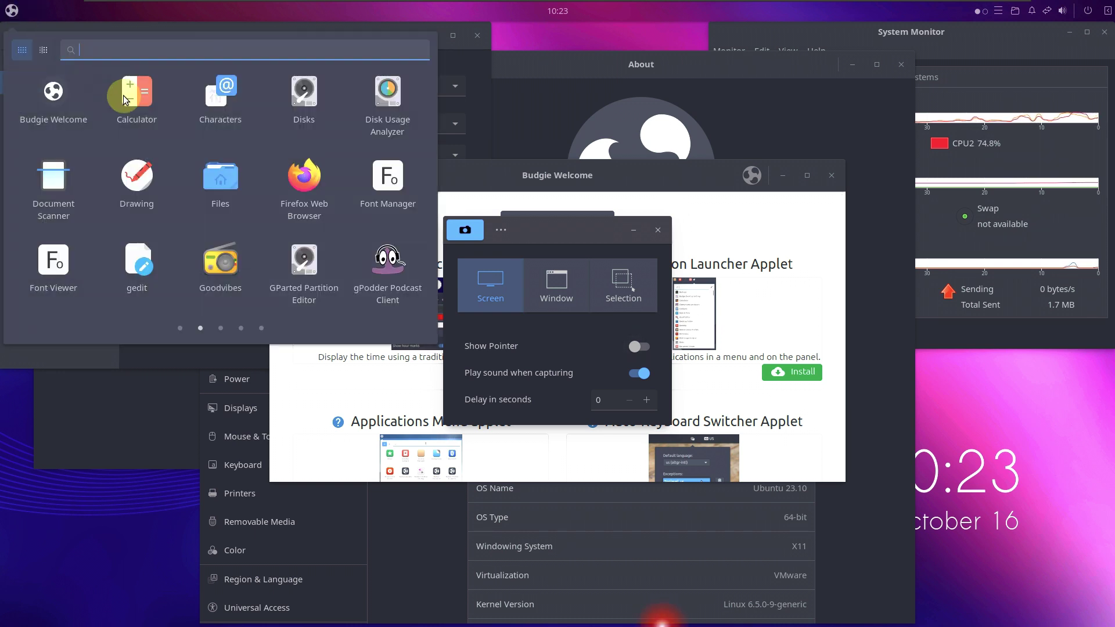
pyautogui.click(11, 11)
pyautogui.click(306, 98)
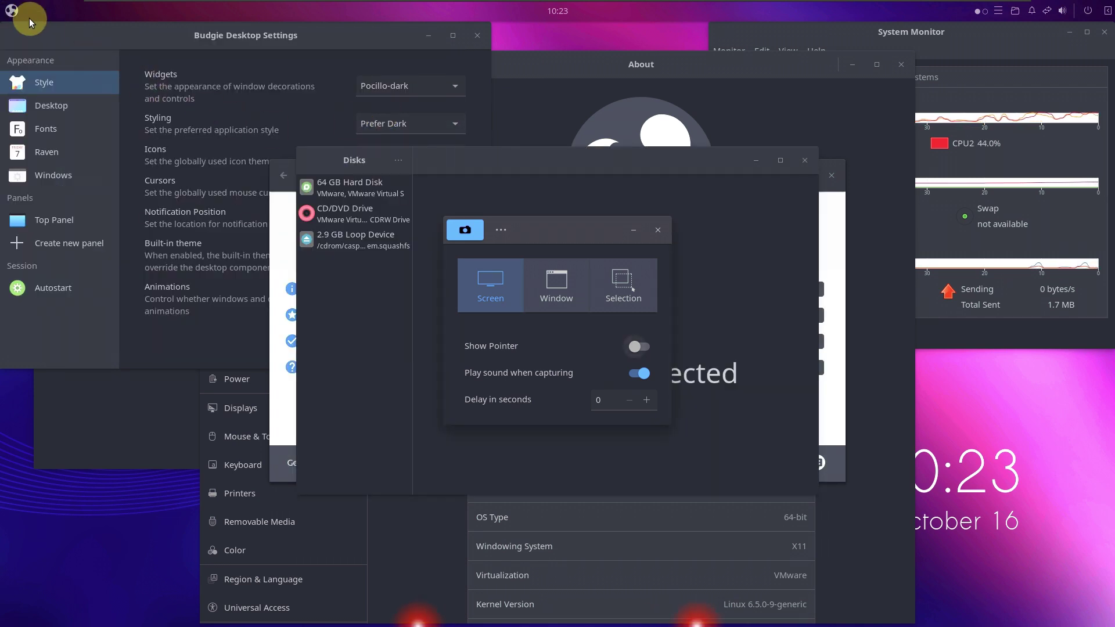
# Switch the applications menu to category view and browse the Universal Access and System Tools apps.
pyautogui.click(29, 18)
pyautogui.click(48, 51)
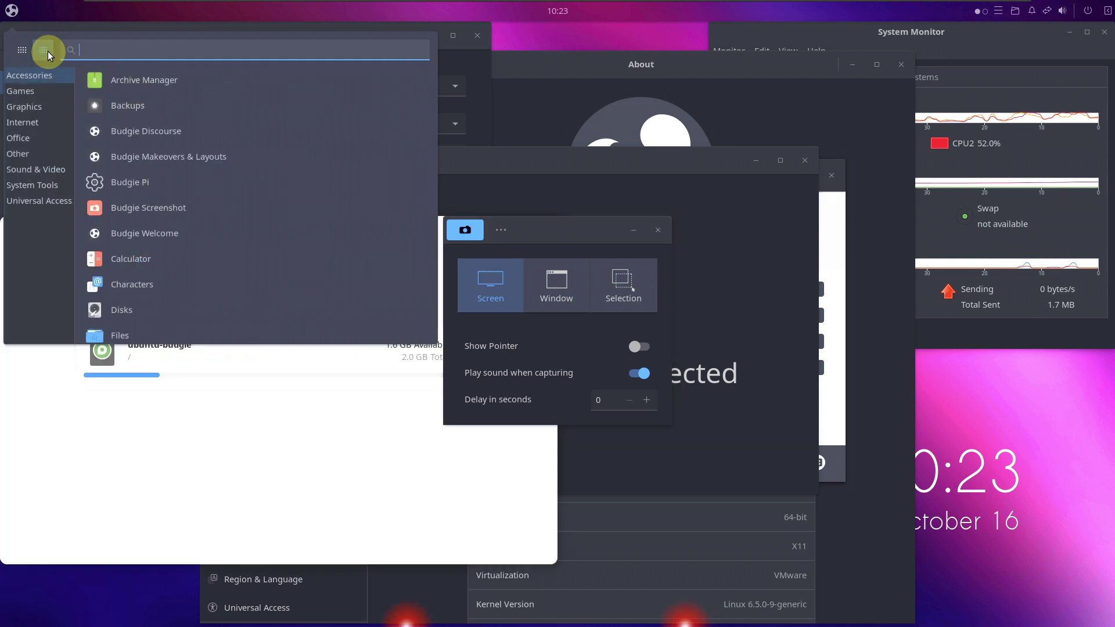
pyautogui.click(32, 201)
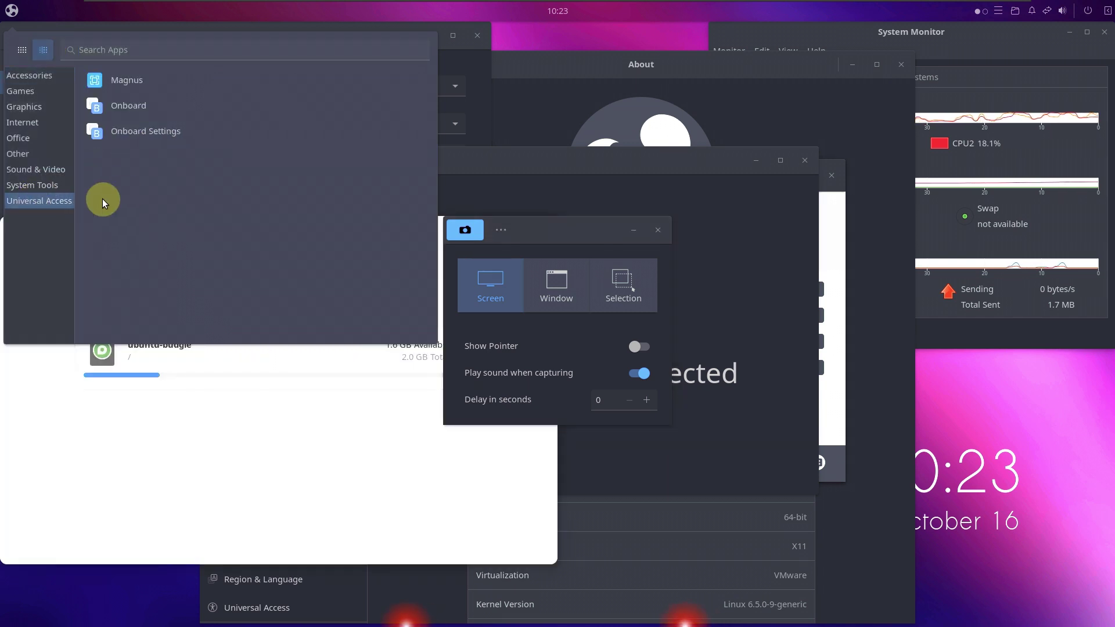
pyautogui.click(42, 189)
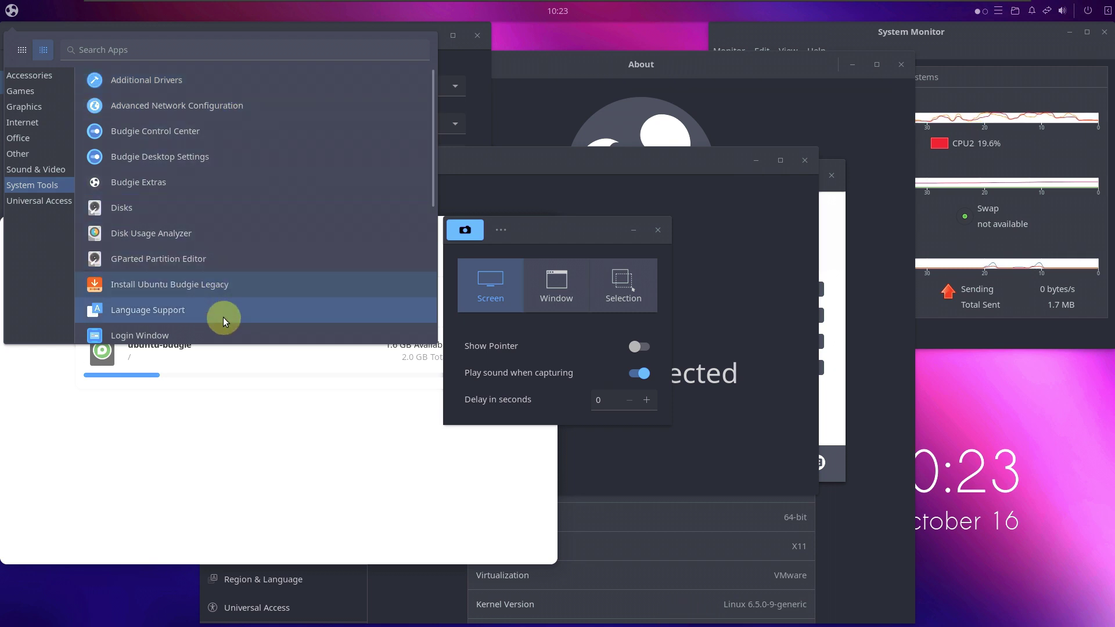
pyautogui.scroll(-3, 223, 335)
pyautogui.scroll(-6, 223, 335)
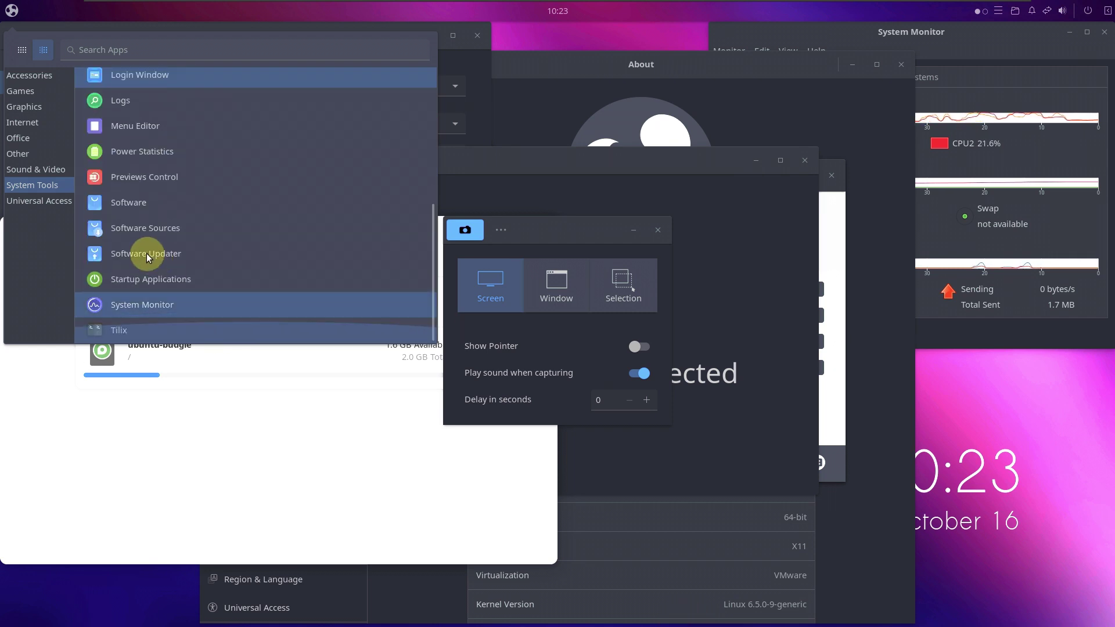
# Launch Software from the System Tools category and look back through the other system tools.
pyautogui.click(105, 184)
pyautogui.click(11, 10)
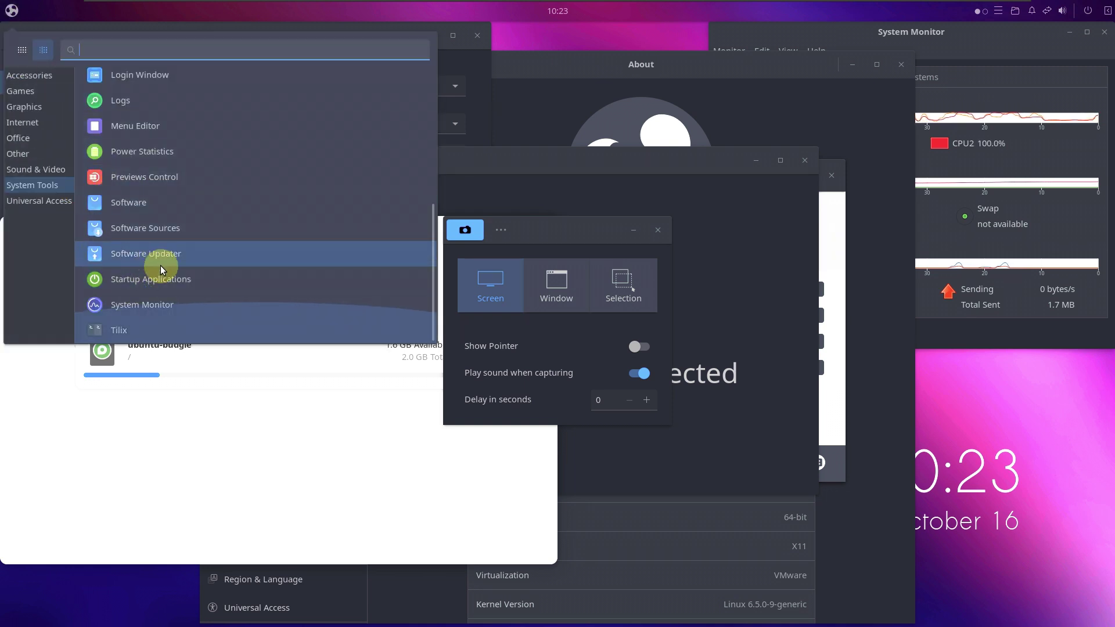
pyautogui.scroll(5, 160, 266)
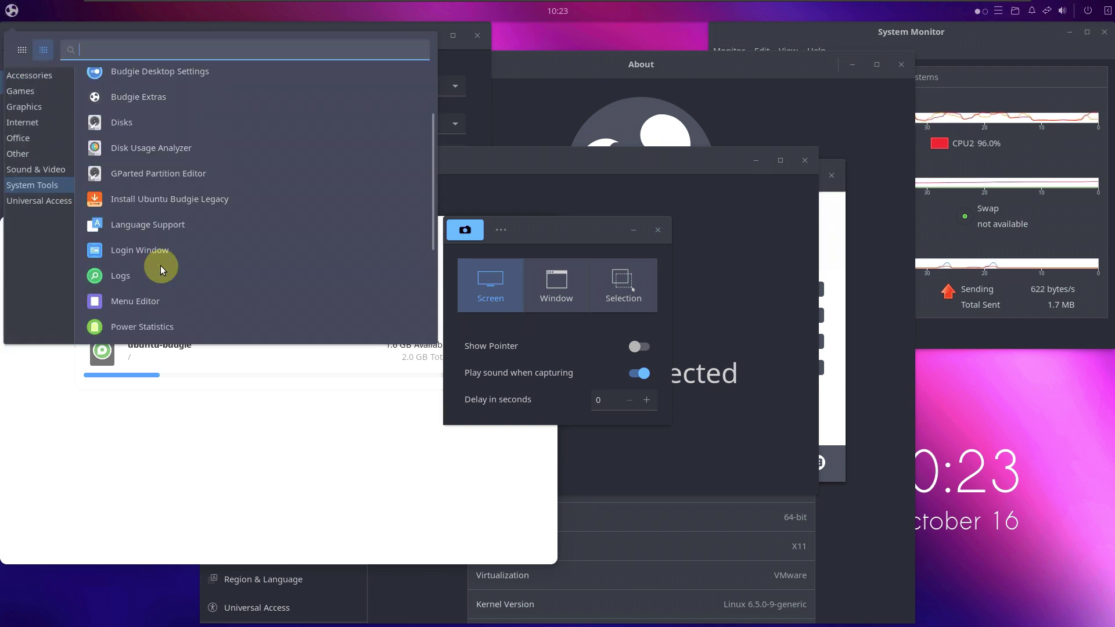
pyautogui.scroll(1, 160, 266)
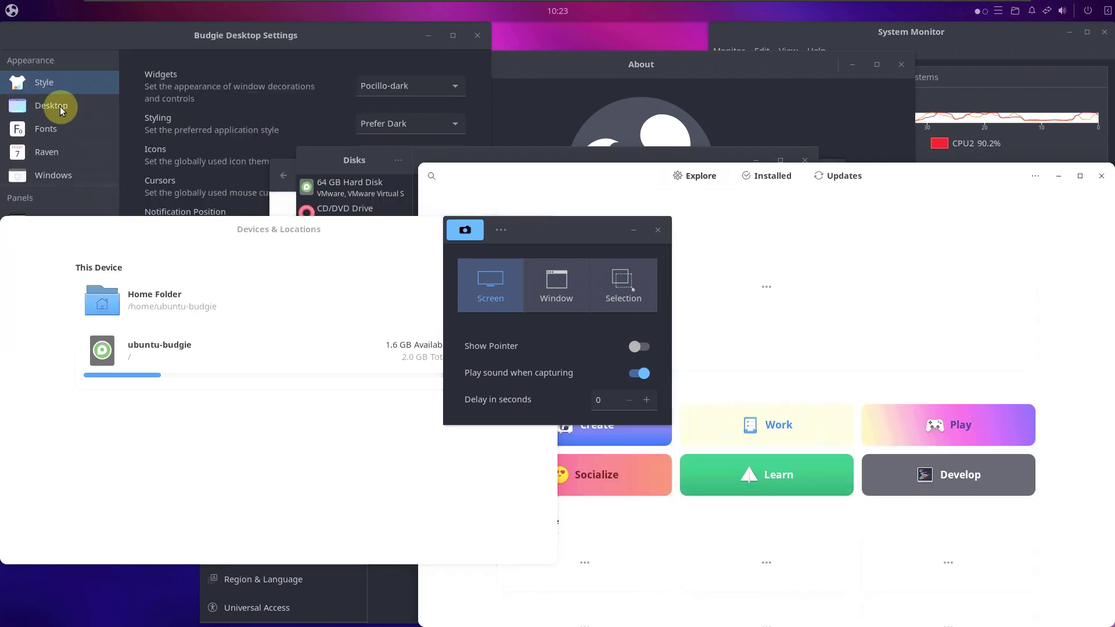
# Launch Parole Media Player and Lollypop from the Sound & Video category.
pyautogui.click(11, 10)
pyautogui.click(50, 170)
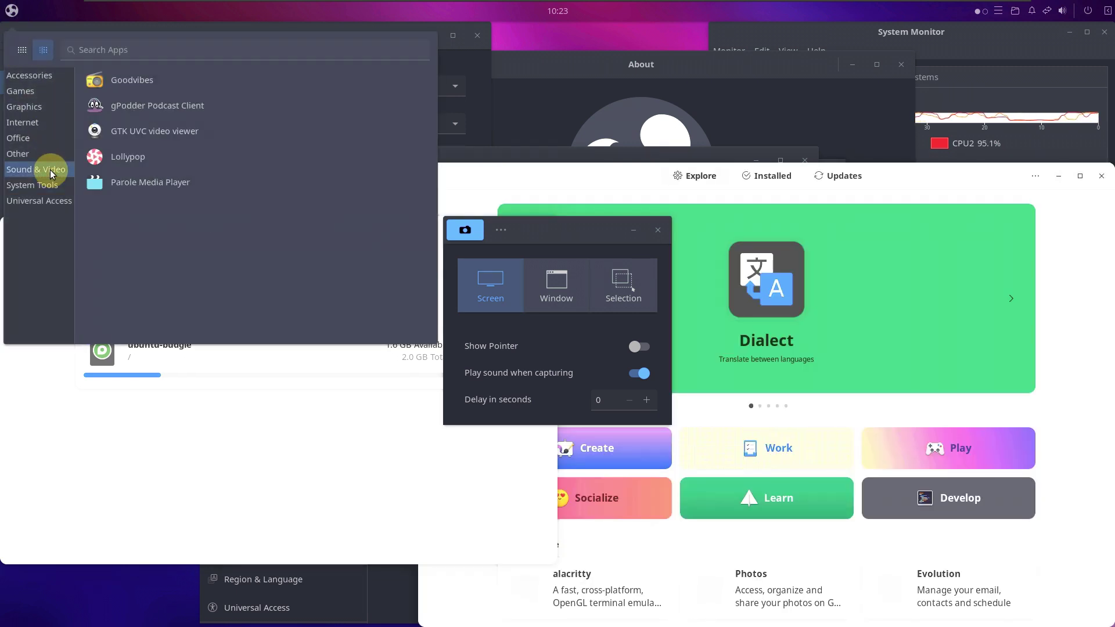
pyautogui.click(141, 187)
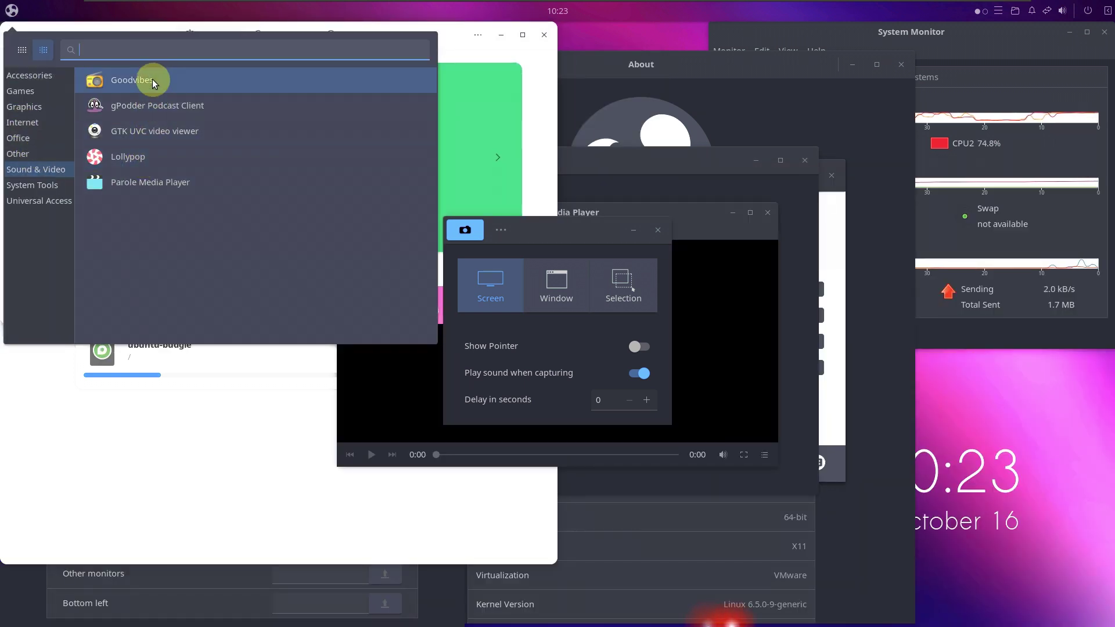
pyautogui.click(139, 154)
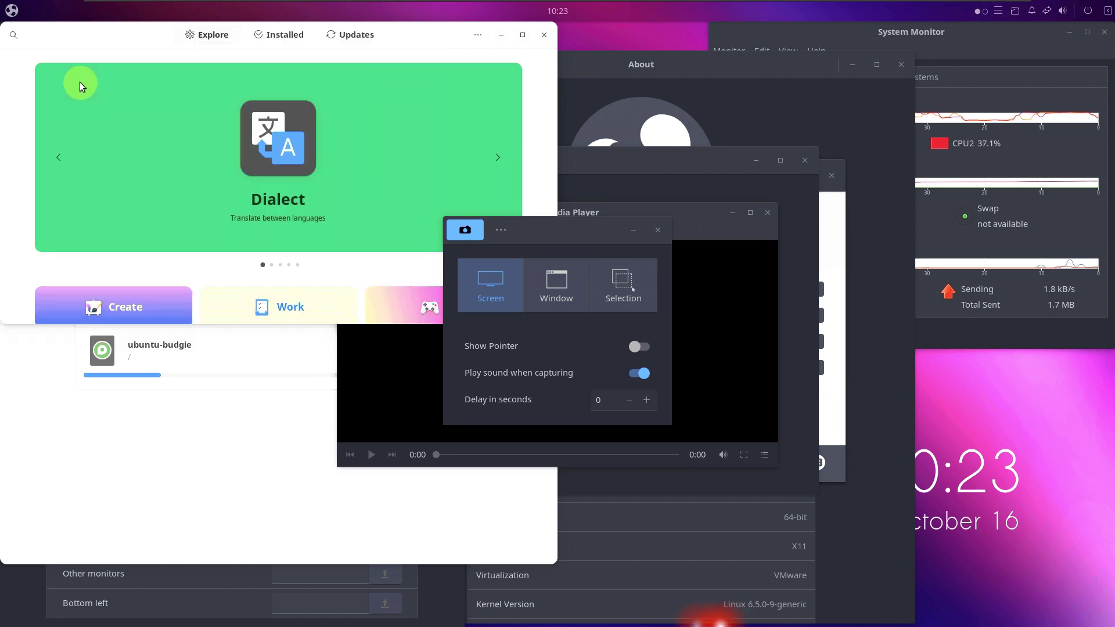
# Launch LibreOffice Calc from the Office category of the applications menu.
pyautogui.click(18, 13)
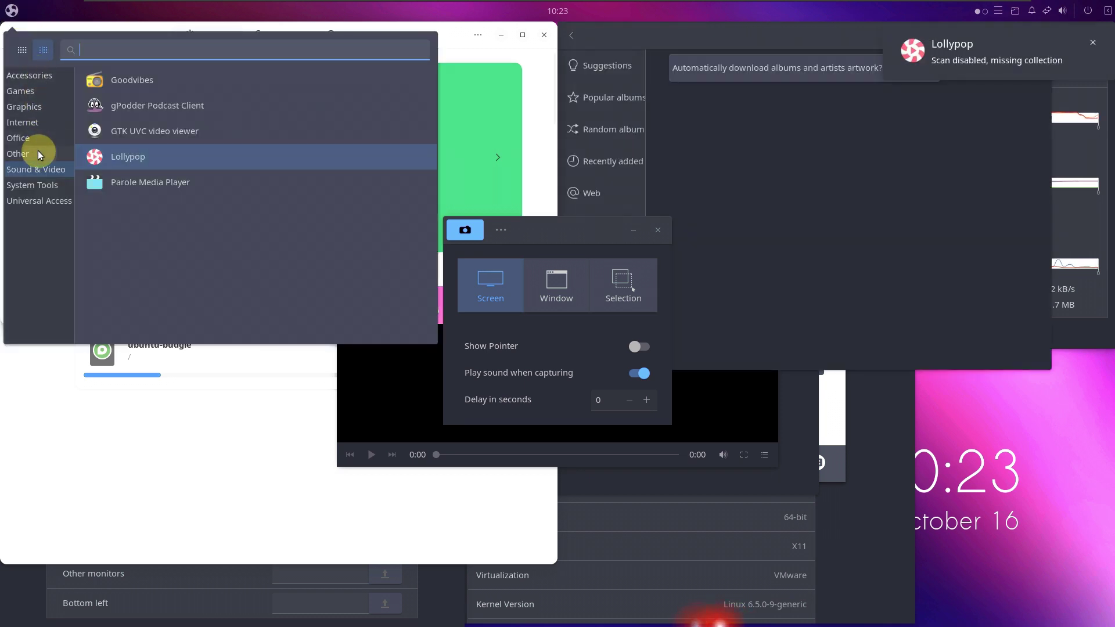
pyautogui.click(37, 152)
pyautogui.click(54, 138)
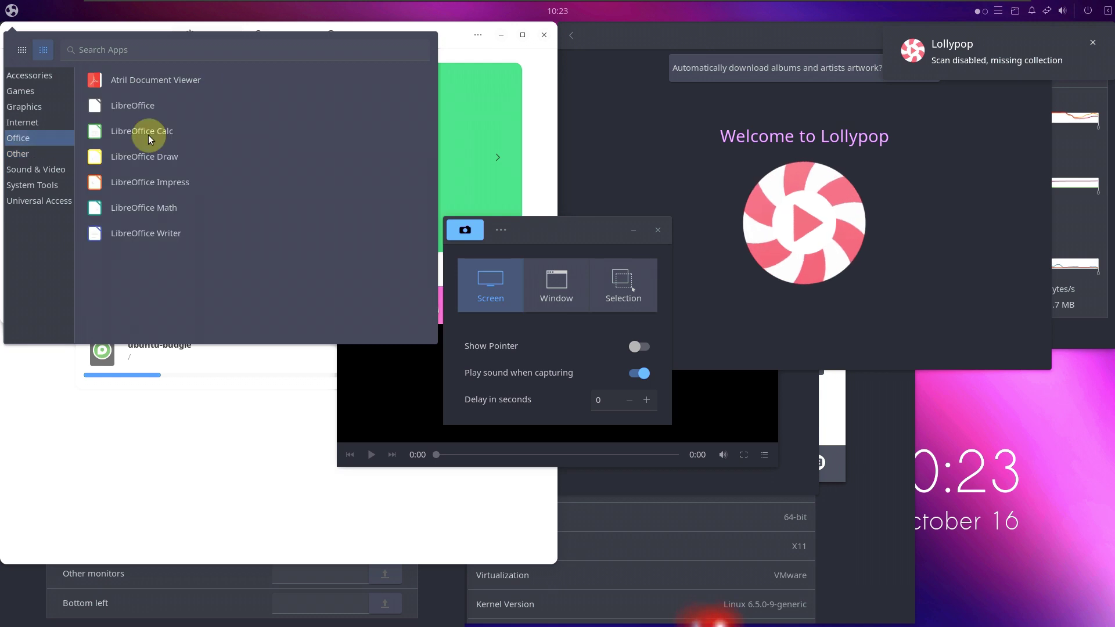
pyautogui.click(187, 127)
# Launch Thunderbird Mail and Firefox Web Browser from the Internet category.
pyautogui.click(12, 10)
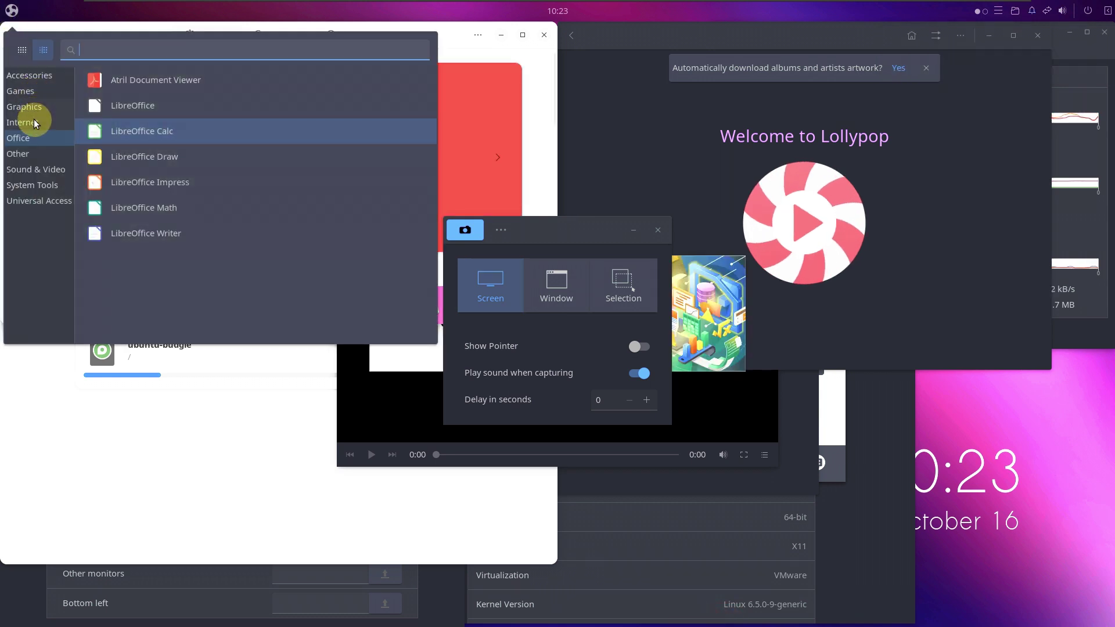
pyautogui.click(35, 122)
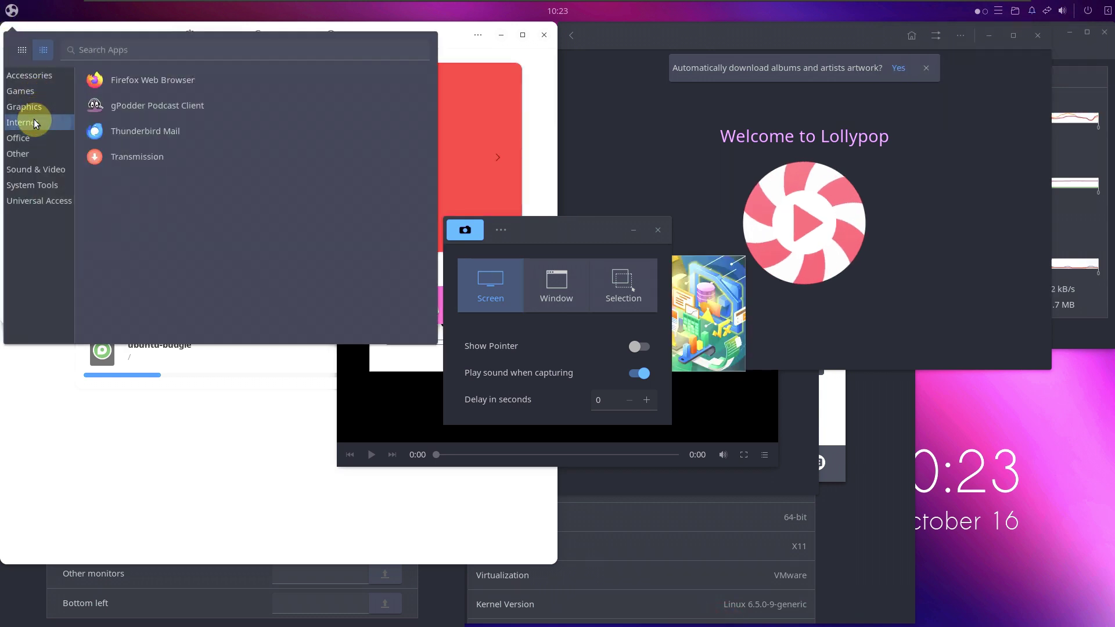
pyautogui.click(127, 133)
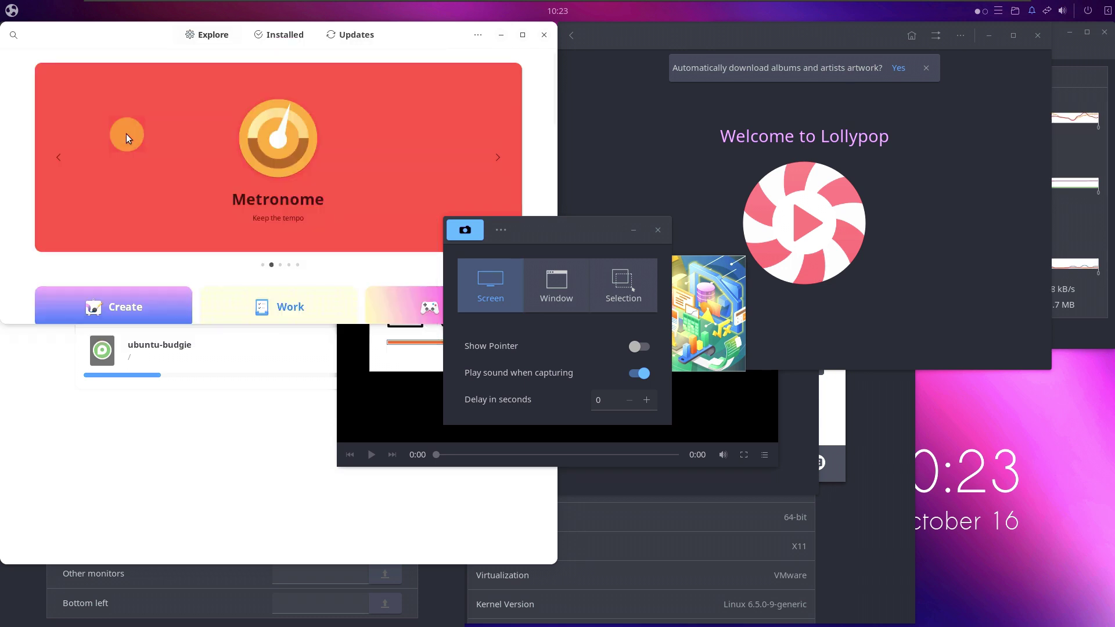
pyautogui.click(10, 11)
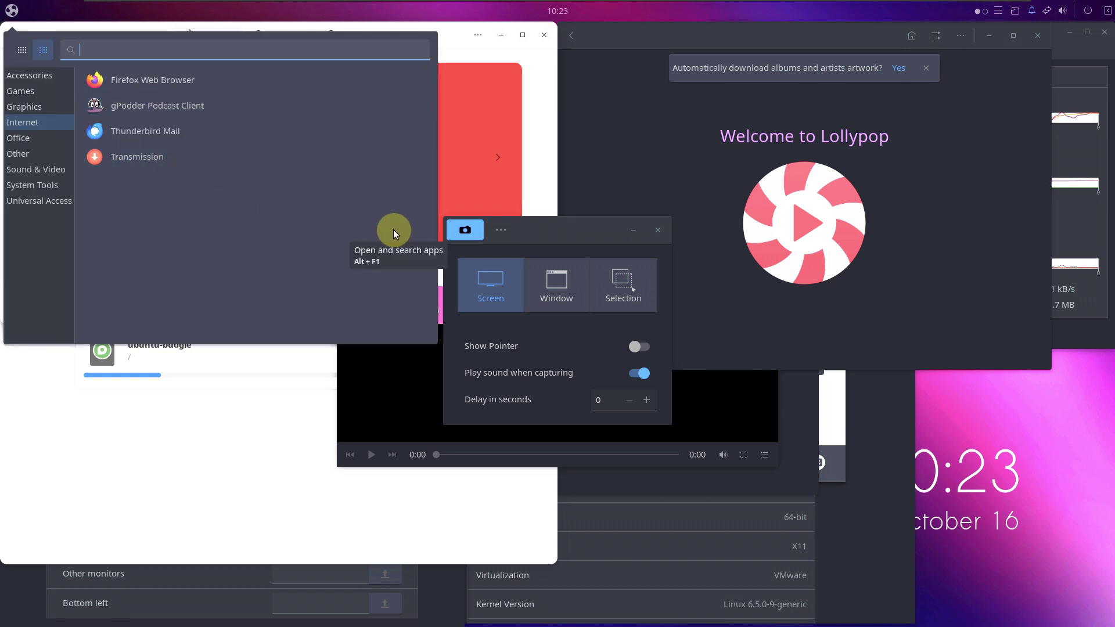
pyautogui.click(172, 86)
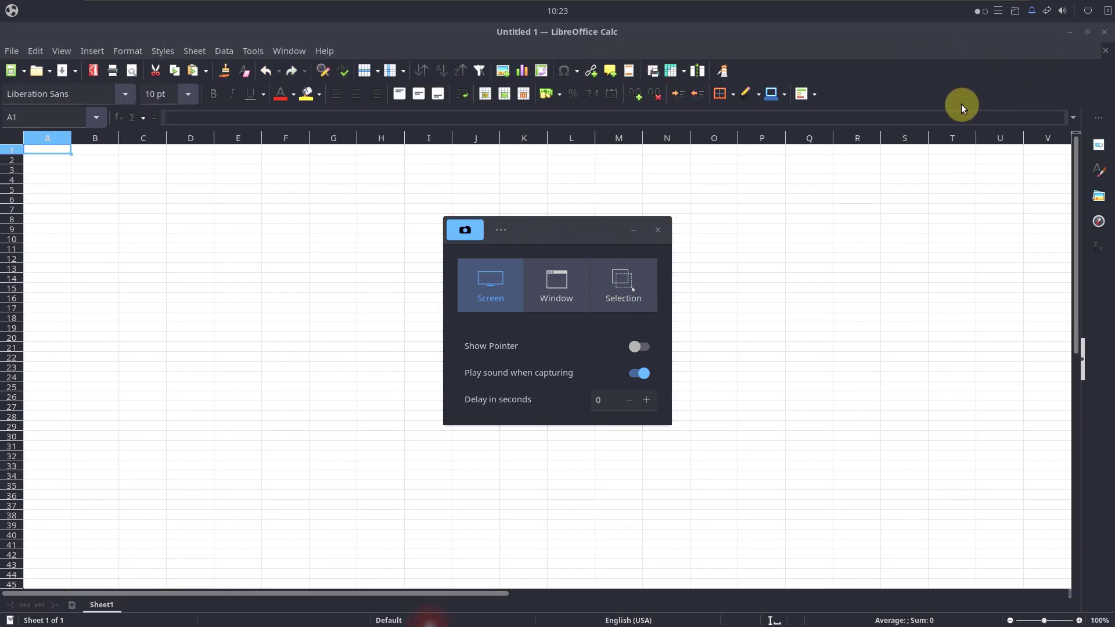
# Minimize the Calc and screenshot tool windows, and maximize System Monitor to view the Resources graphs.
pyautogui.click(1071, 33)
pyautogui.click(1065, 49)
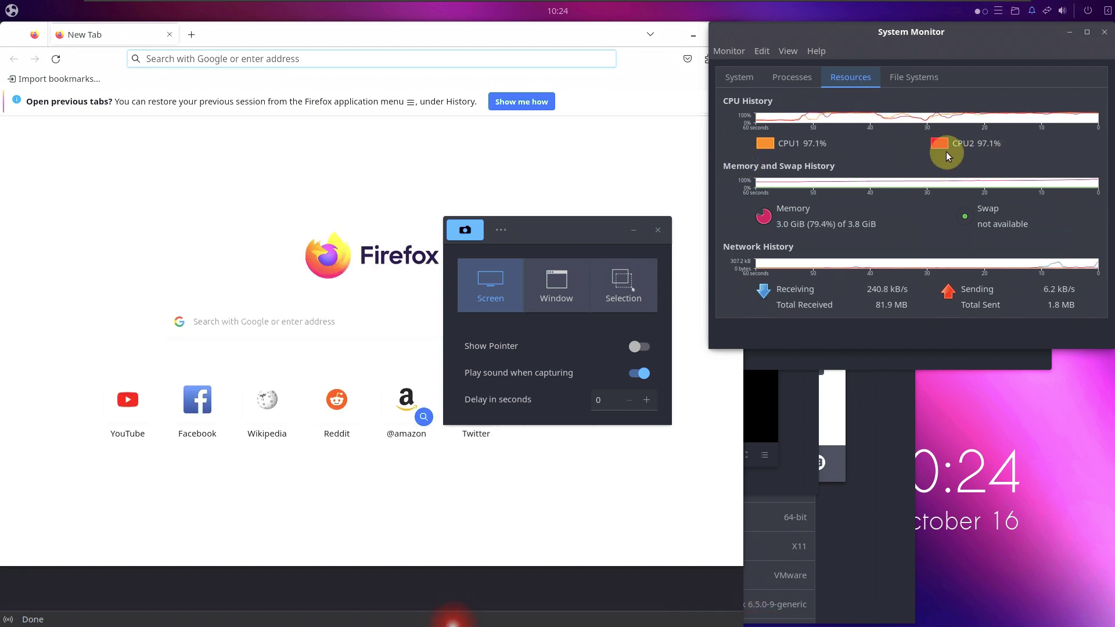
pyautogui.moveTo(975, 84); pyautogui.dragTo(372, 6)
pyautogui.click(629, 231)
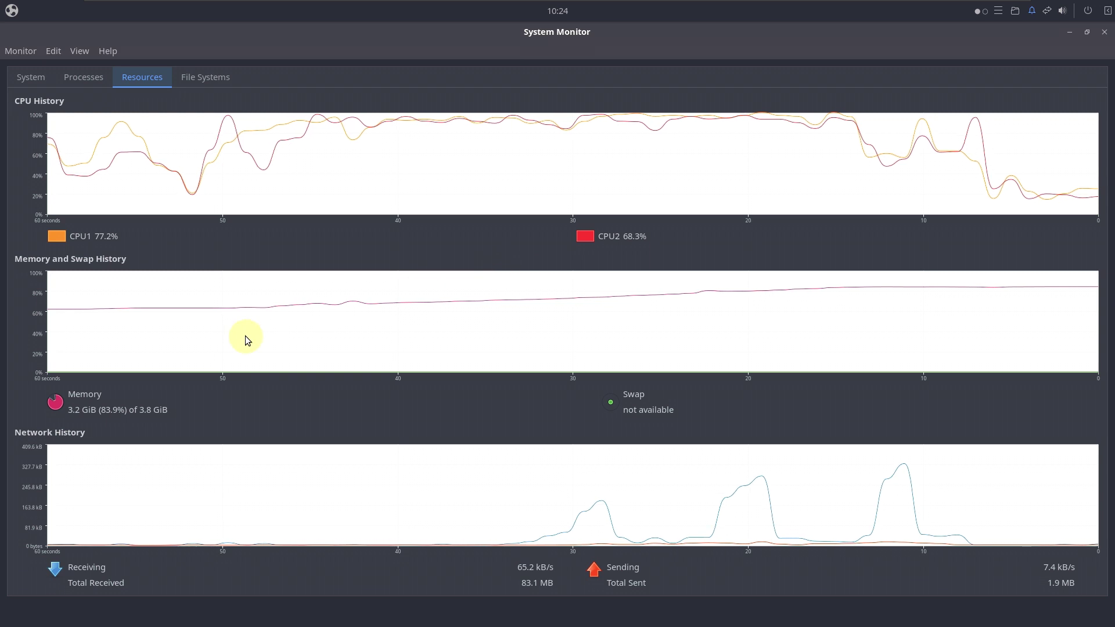
# Look through the list of running processes in System Monitor.
pyautogui.click(91, 85)
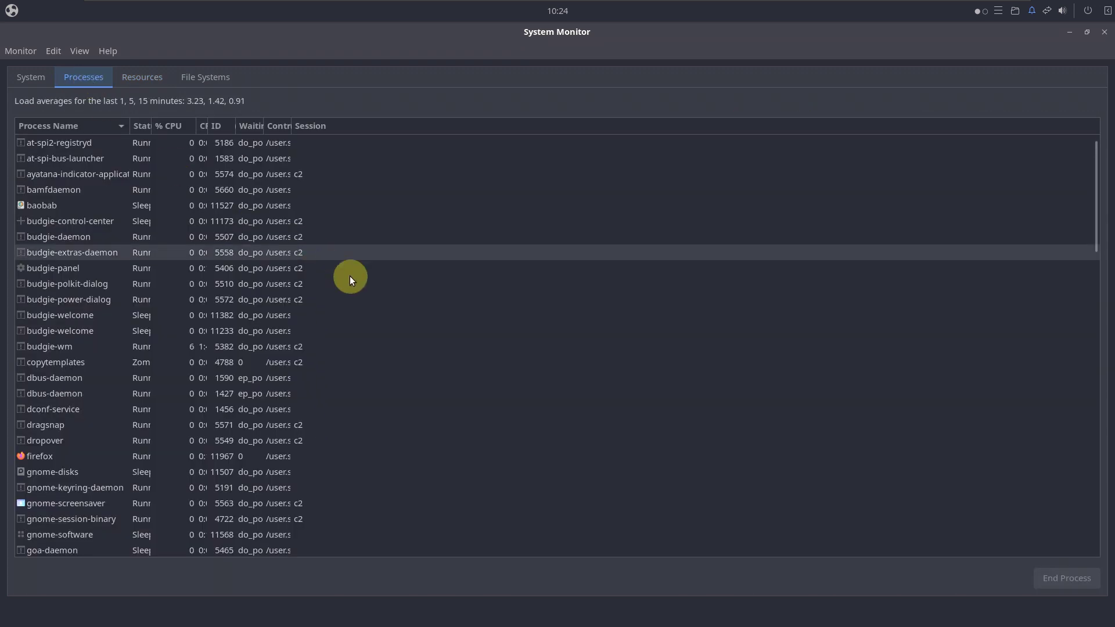
pyautogui.scroll(-3, 363, 284)
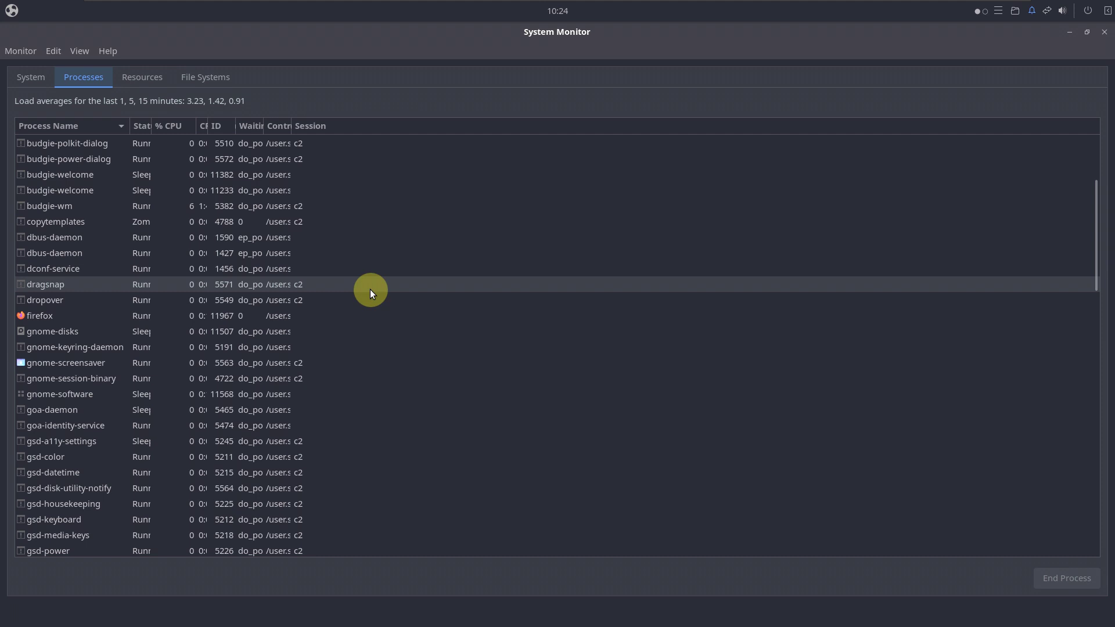
pyautogui.scroll(-10, 370, 289)
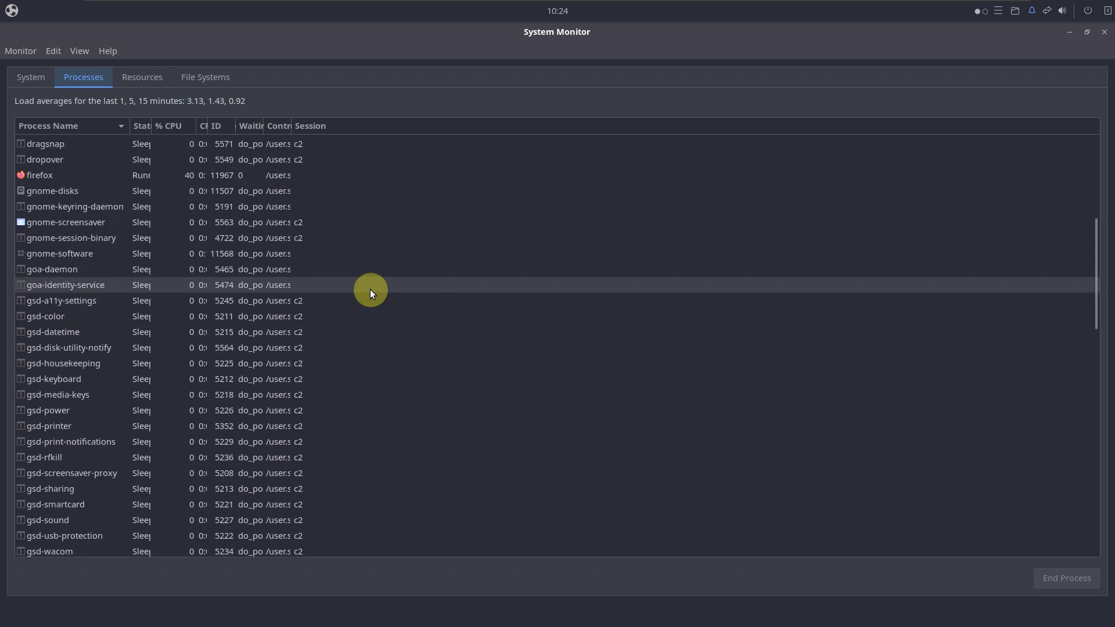
pyautogui.scroll(-12, 370, 289)
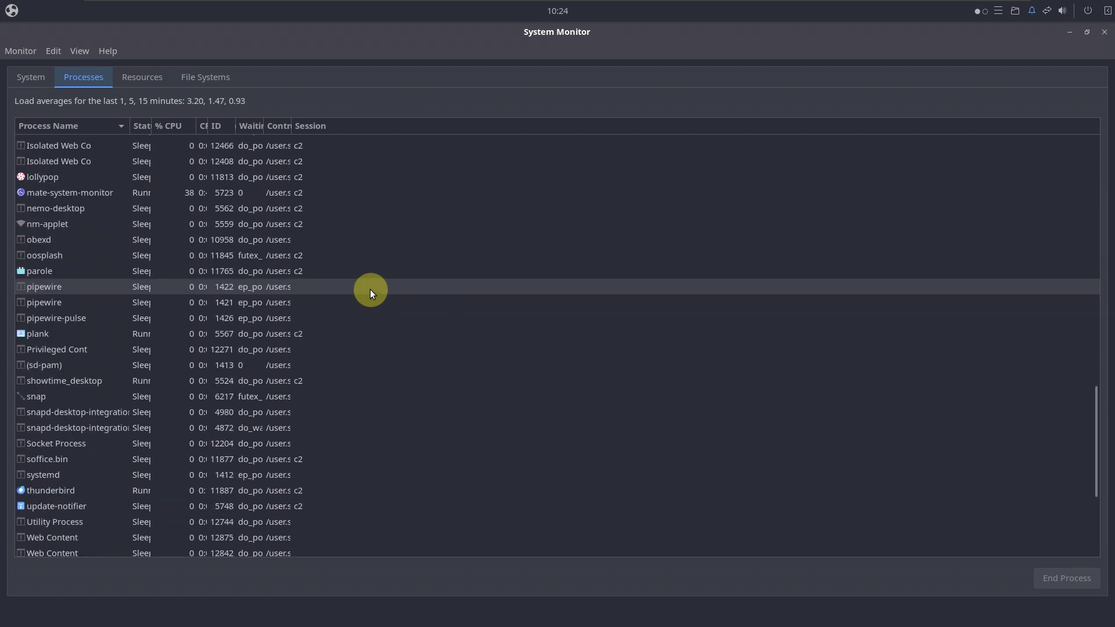
pyautogui.scroll(13, 371, 289)
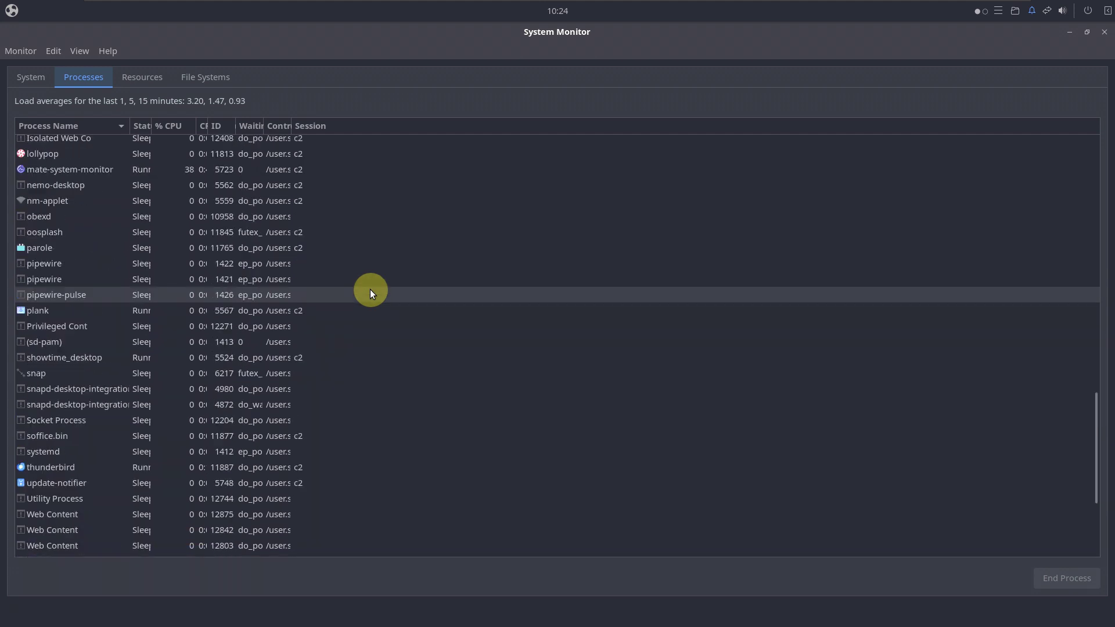
# Return to the Resources graphs in System Monitor and restore its window from maximized to normal size.
pyautogui.scroll(8, 370, 289)
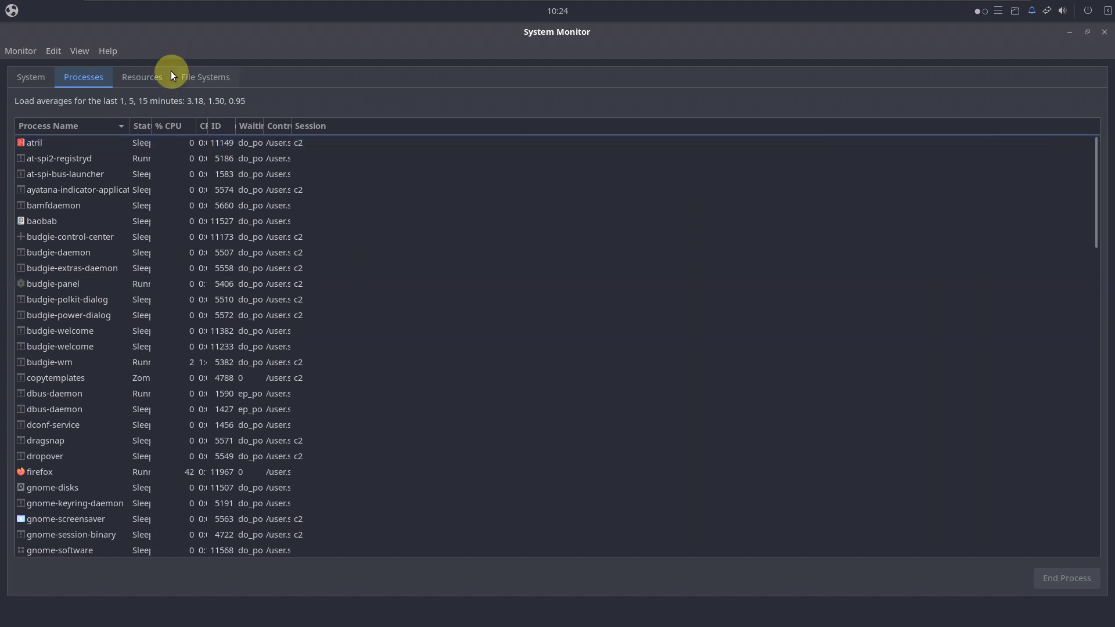
pyautogui.click(154, 77)
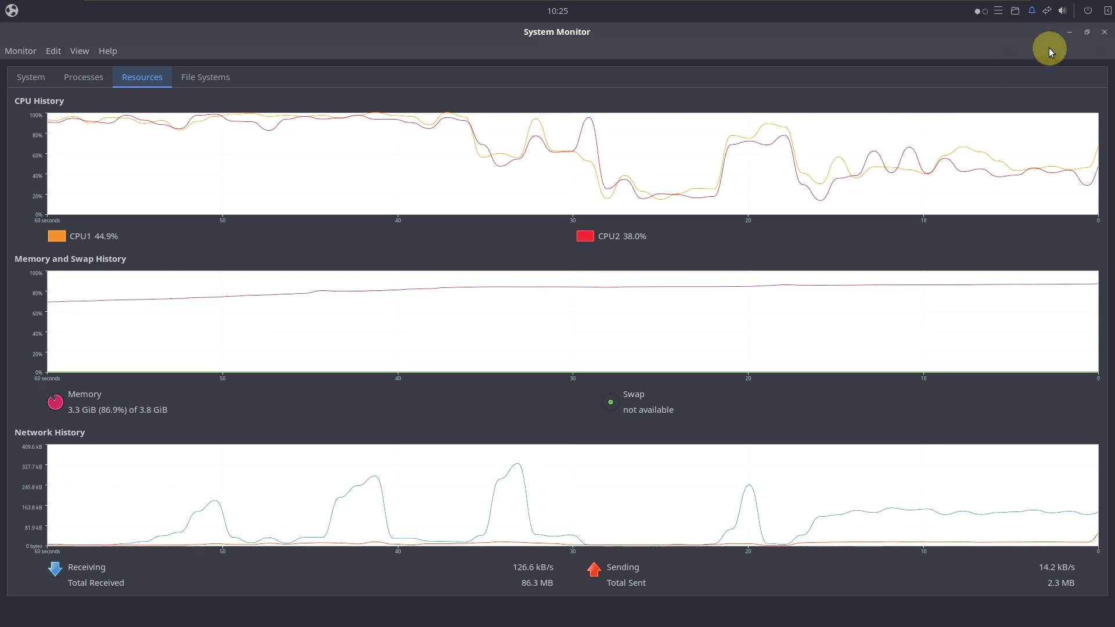
pyautogui.click(1086, 32)
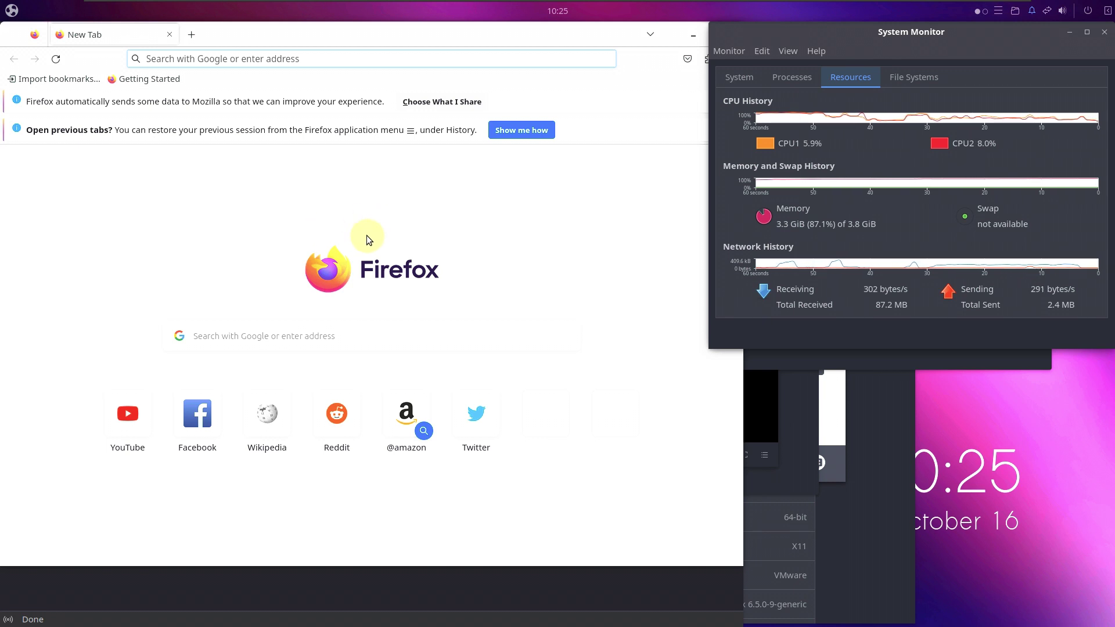
# Minimize Firefox and close the Account Setup and Privacy Notice tabs in Thunderbird.
pyautogui.doubleClick(577, 27)
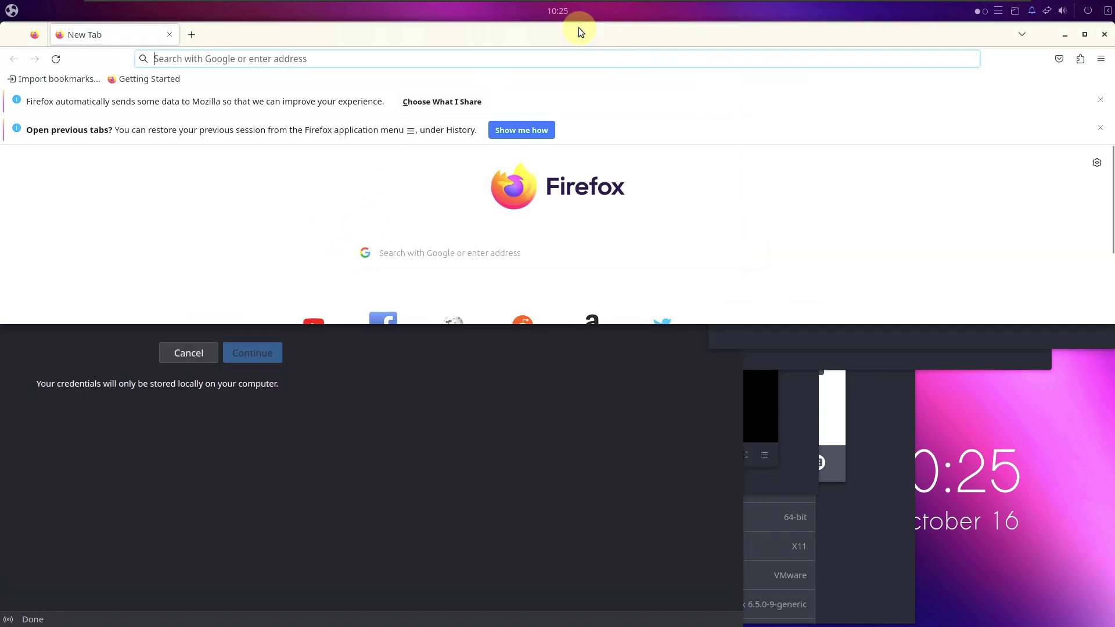
pyautogui.click(1064, 35)
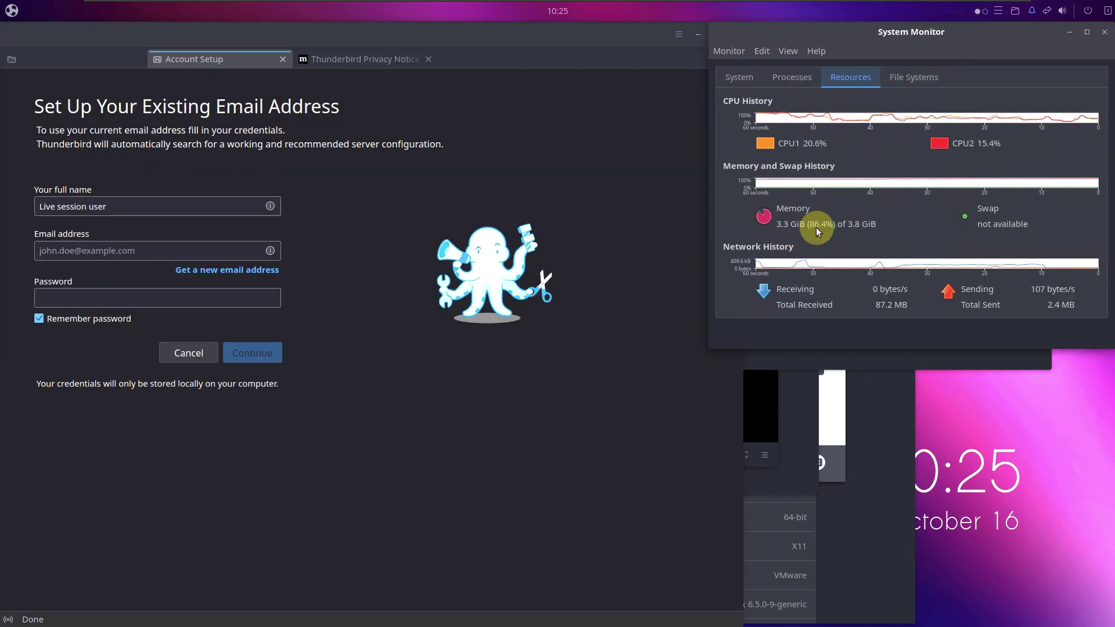
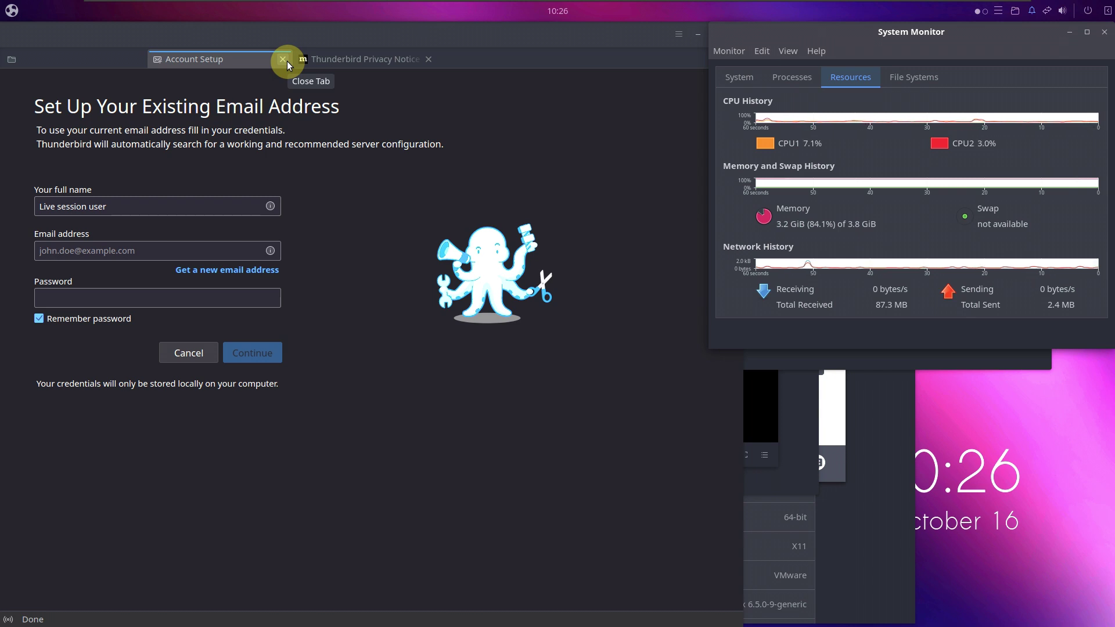
pyautogui.click(287, 62)
pyautogui.click(287, 61)
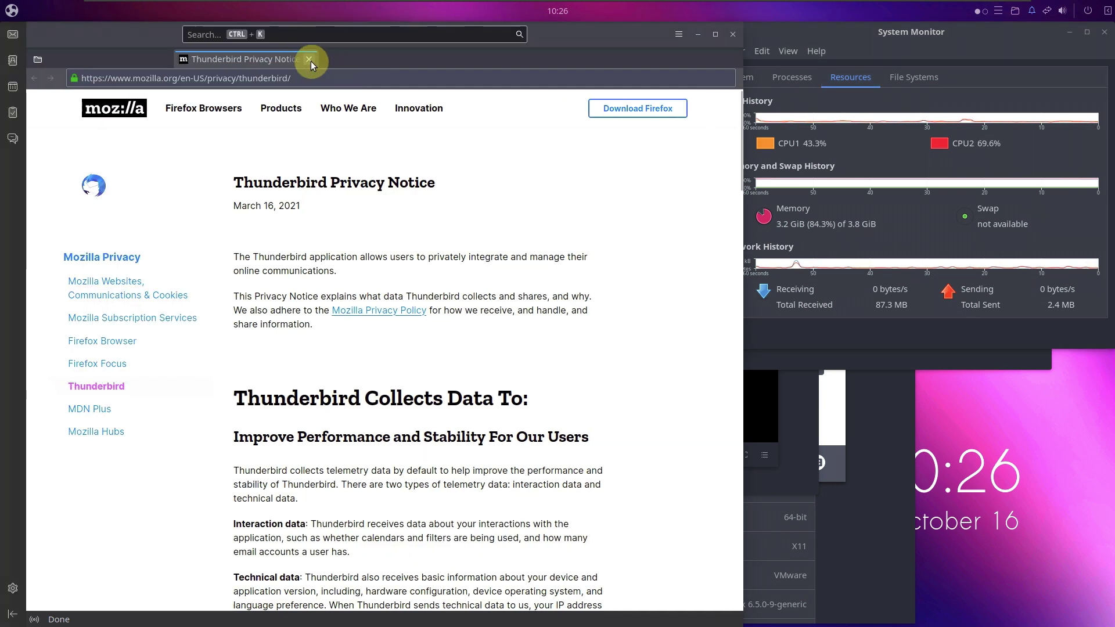
pyautogui.click(311, 61)
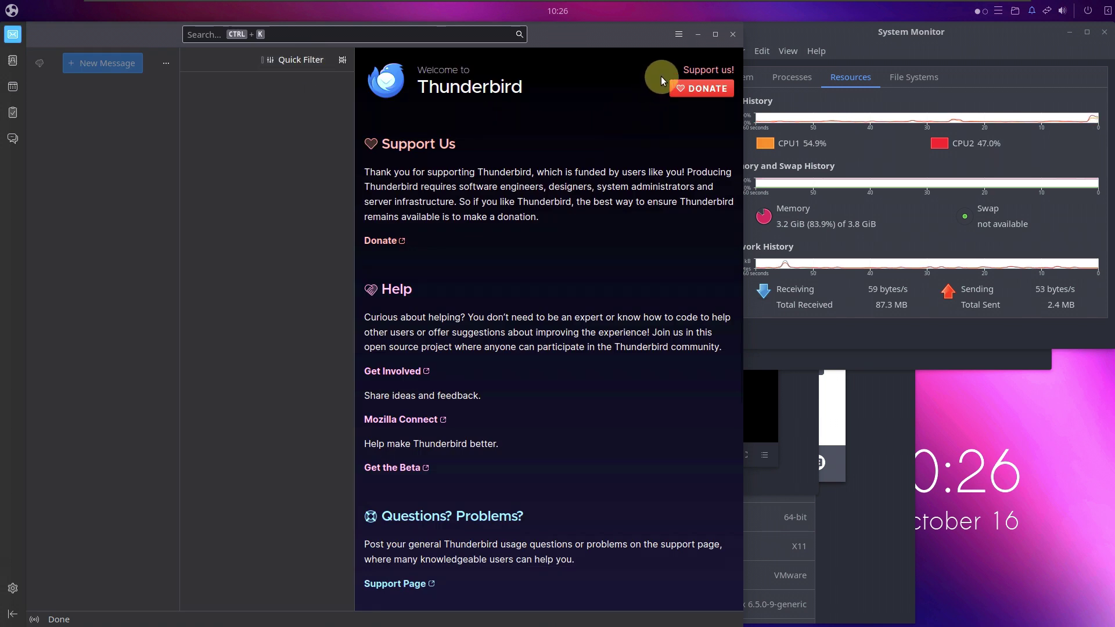
# Check Thunderbird's version in its About dialog and close Thunderbird.
pyautogui.click(681, 41)
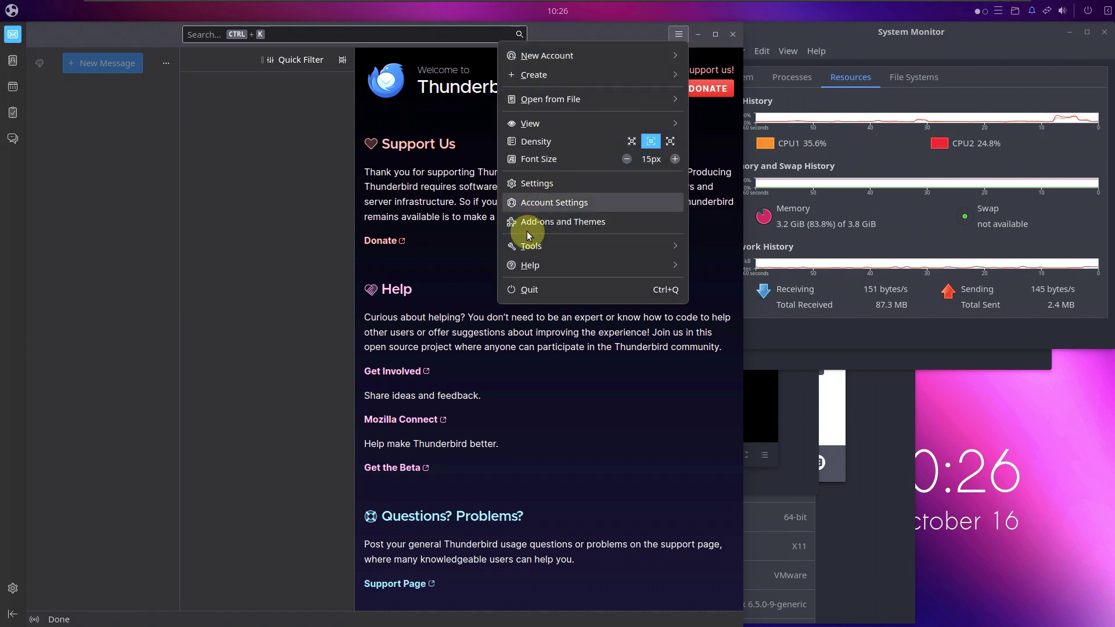
pyautogui.click(526, 265)
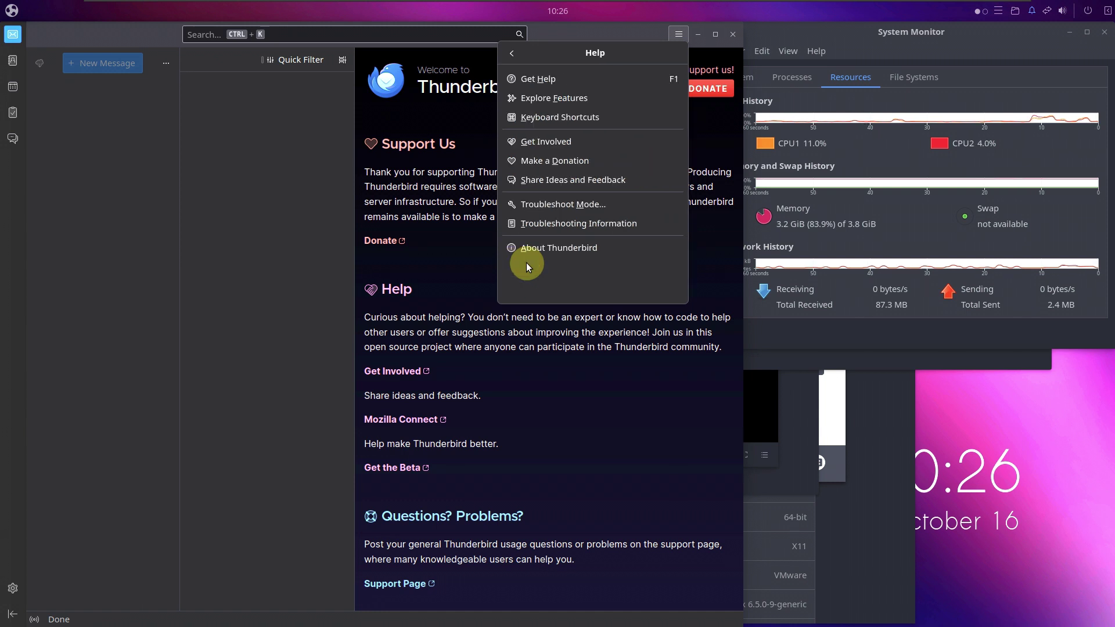
pyautogui.click(538, 250)
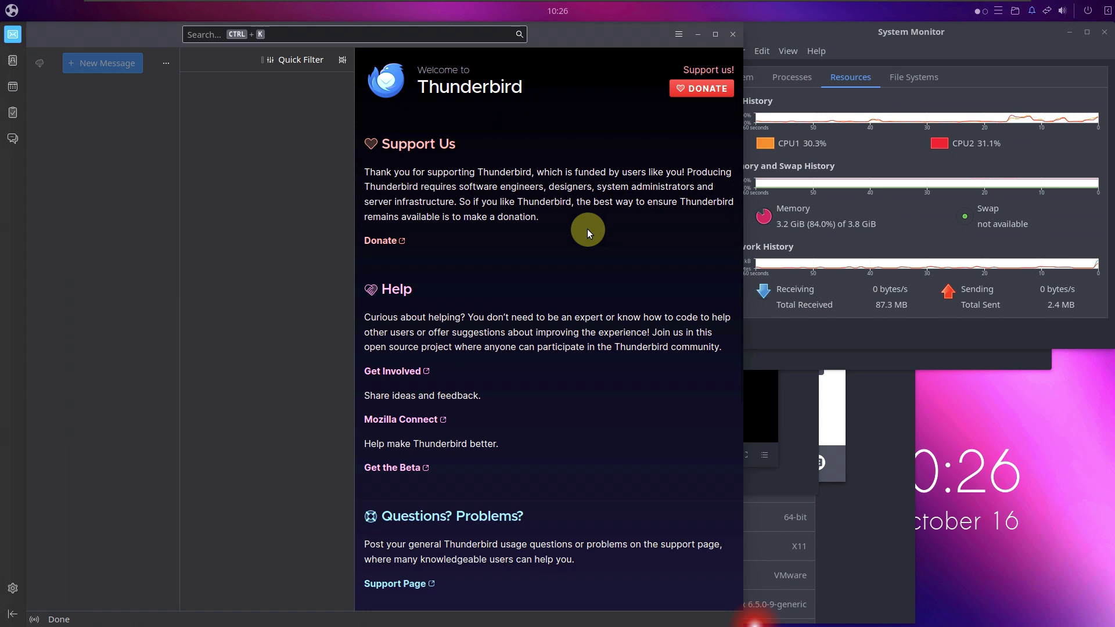
pyautogui.moveTo(540, 46); pyautogui.dragTo(855, 65)
pyautogui.click(267, 213)
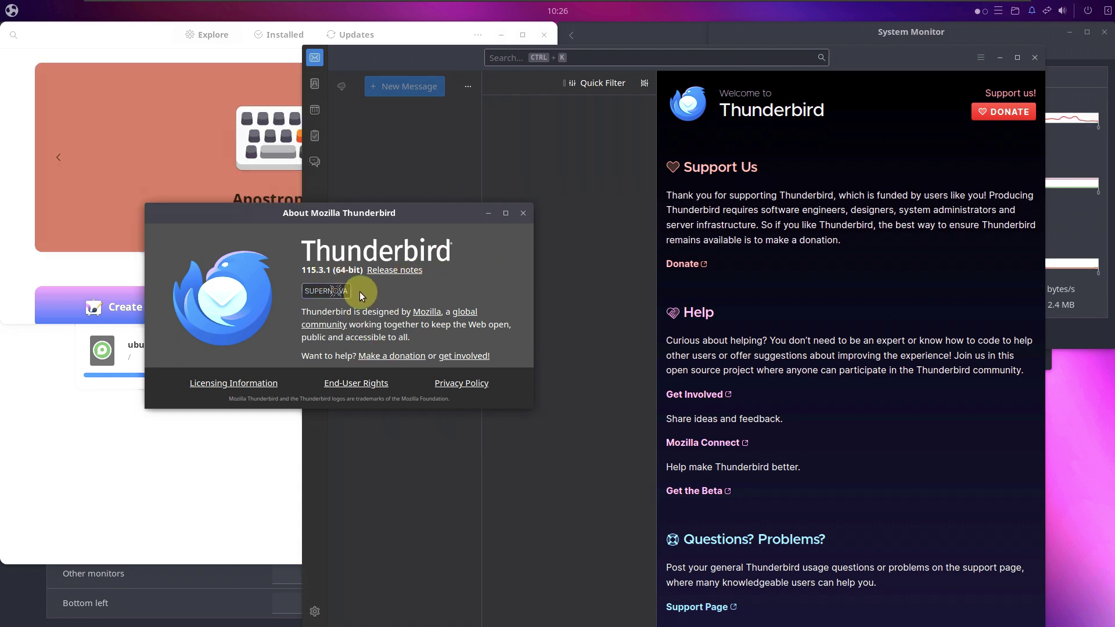
pyautogui.click(523, 215)
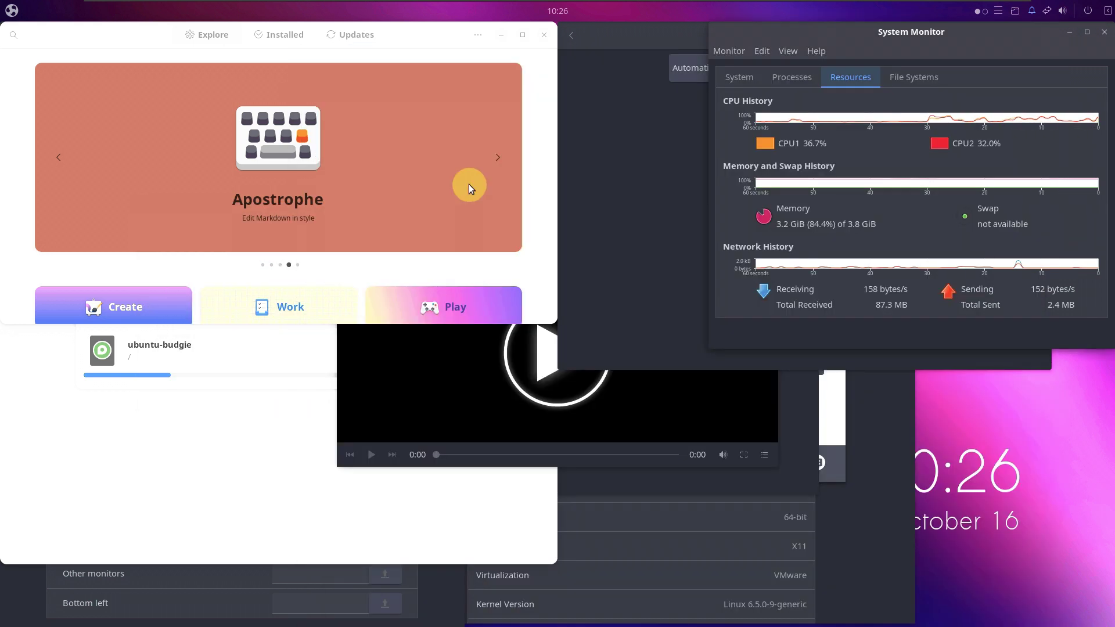
# Check the Lollypop music player's version in its About dialog and close Lollypop.
pyautogui.click(600, 153)
pyautogui.moveTo(842, 39); pyautogui.dragTo(690, 80)
pyautogui.click(722, 78)
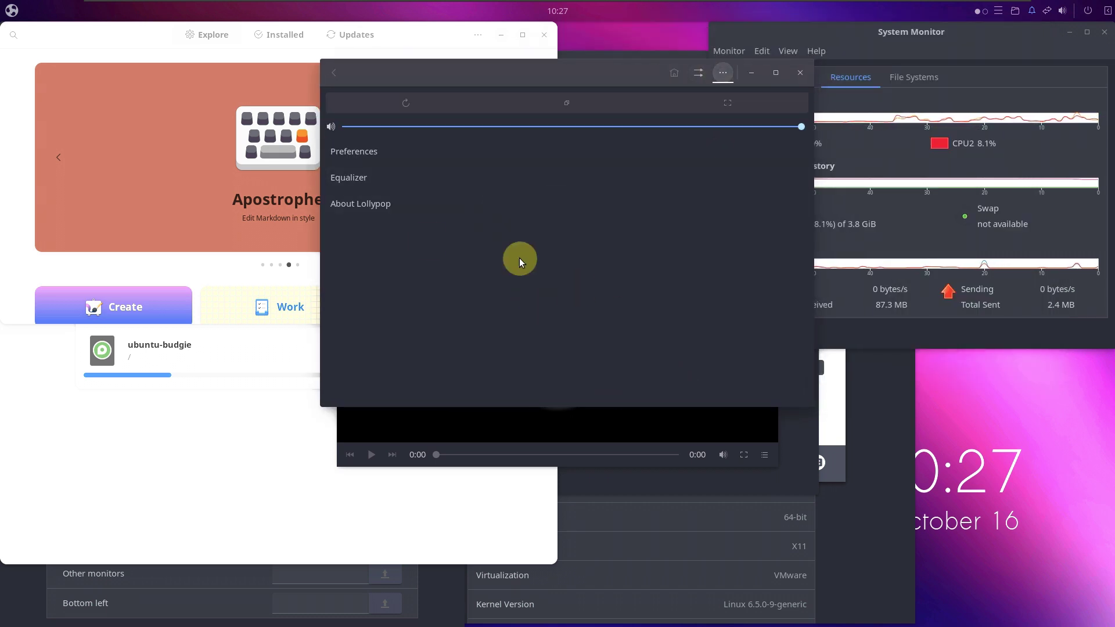
pyautogui.click(389, 204)
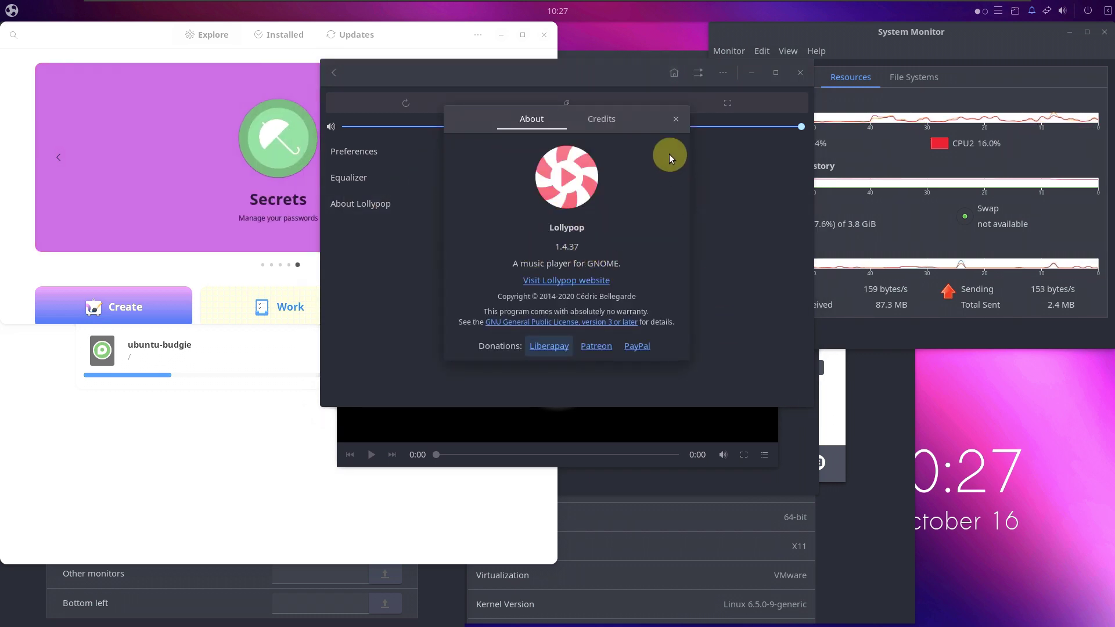
pyautogui.click(676, 119)
pyautogui.click(799, 73)
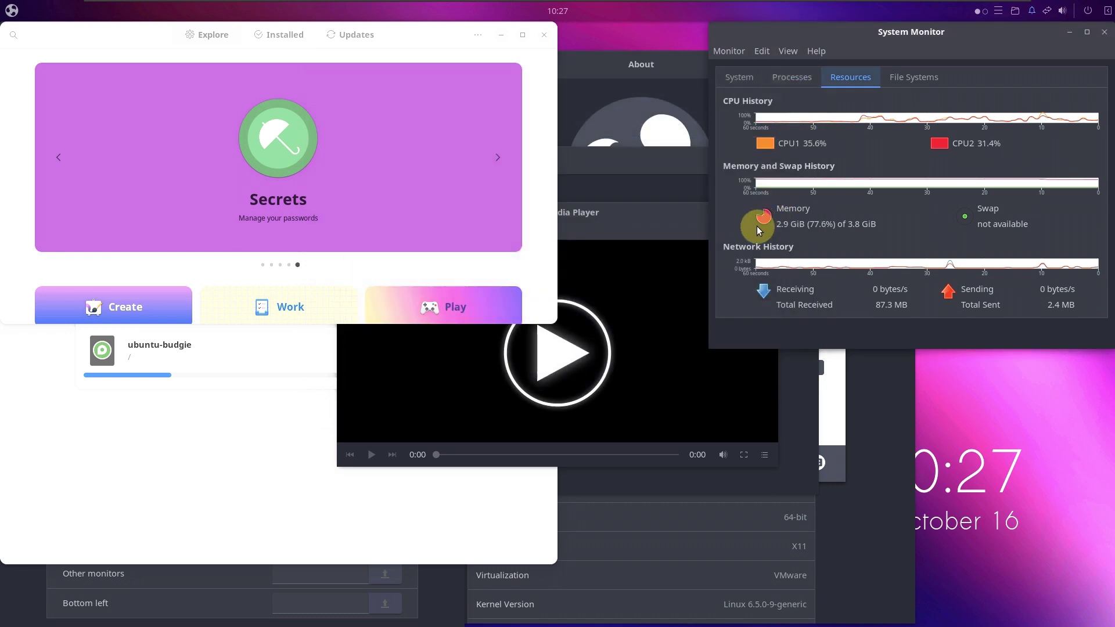
# Check Parole Media Player's version in its About dialog and close the player.
pyautogui.click(611, 229)
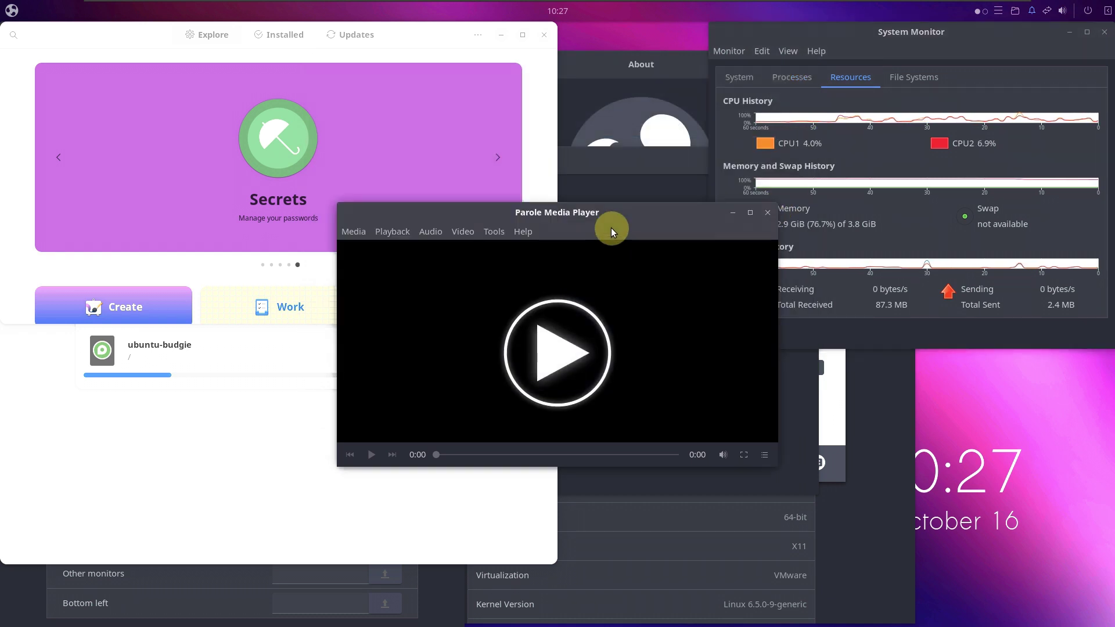
pyautogui.click(524, 231)
pyautogui.click(539, 298)
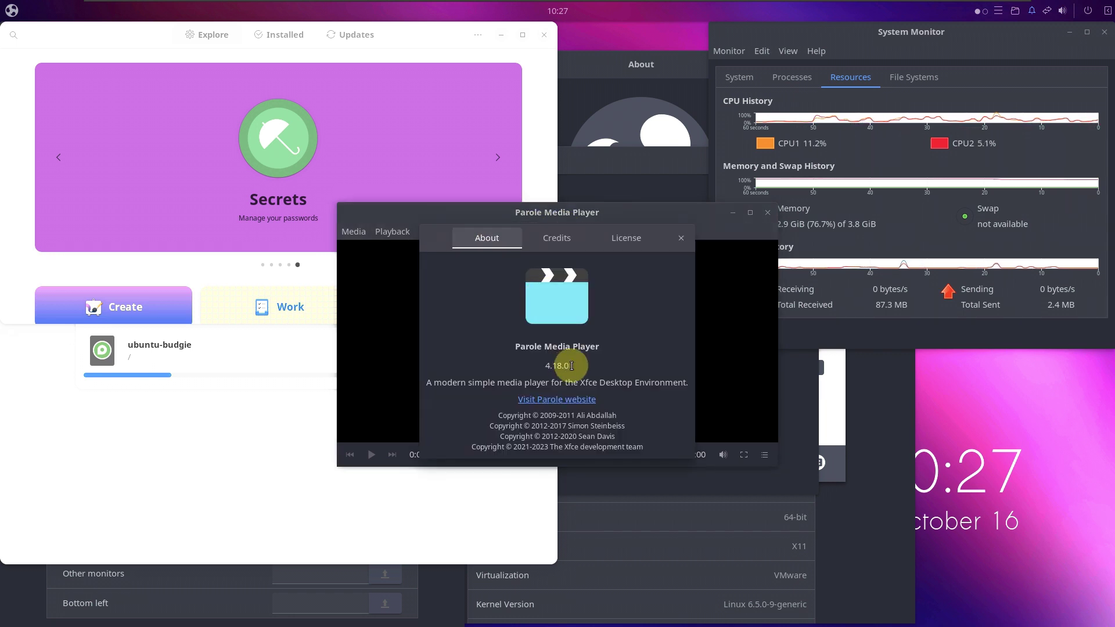
pyautogui.moveTo(571, 366); pyautogui.dragTo(546, 367)
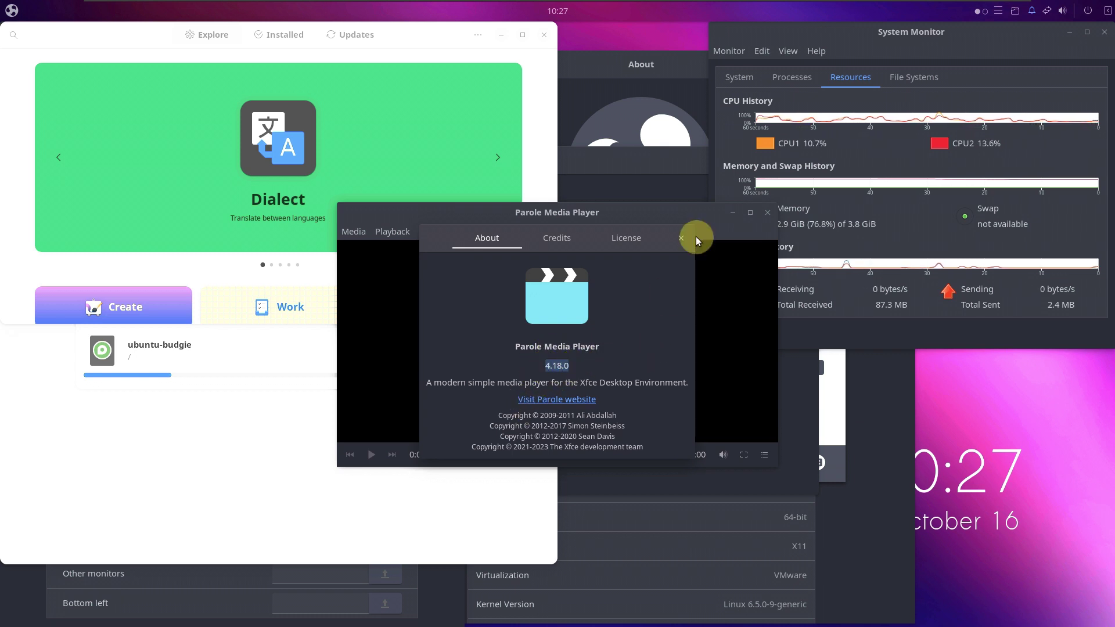
pyautogui.click(768, 212)
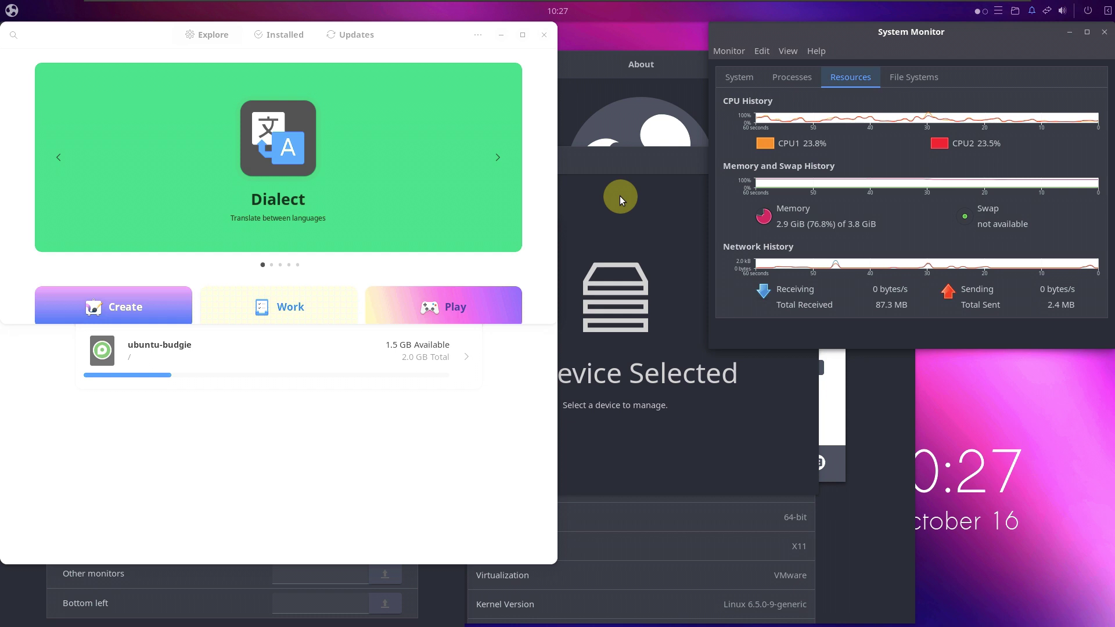
# Check the version details in the About dialog of Disks and close the utility.
pyautogui.click(630, 247)
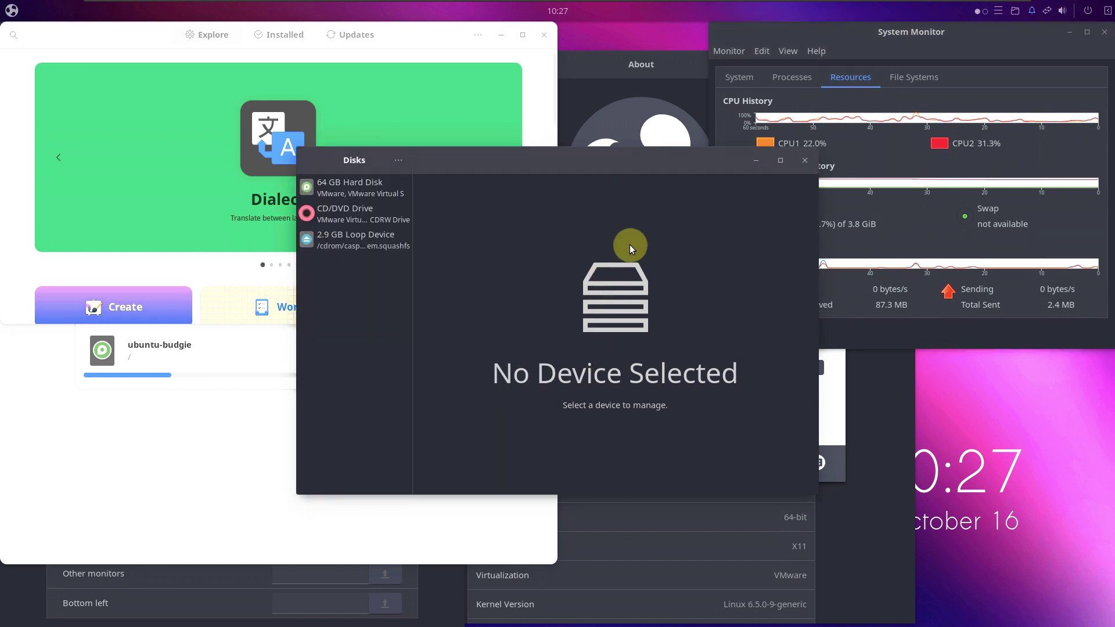
pyautogui.click(397, 160)
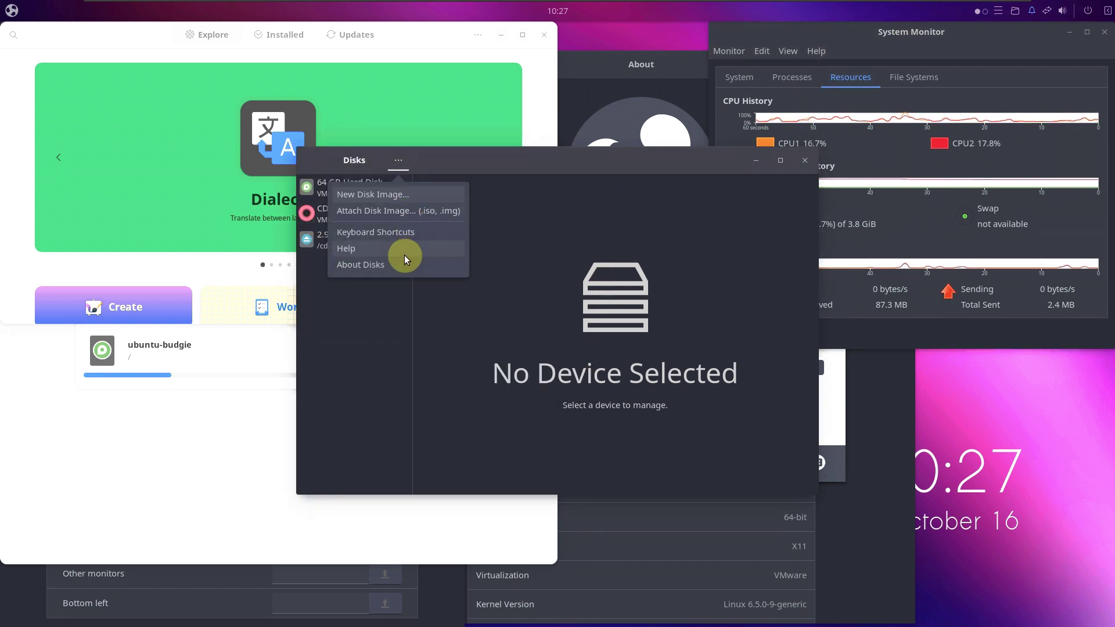
pyautogui.click(402, 263)
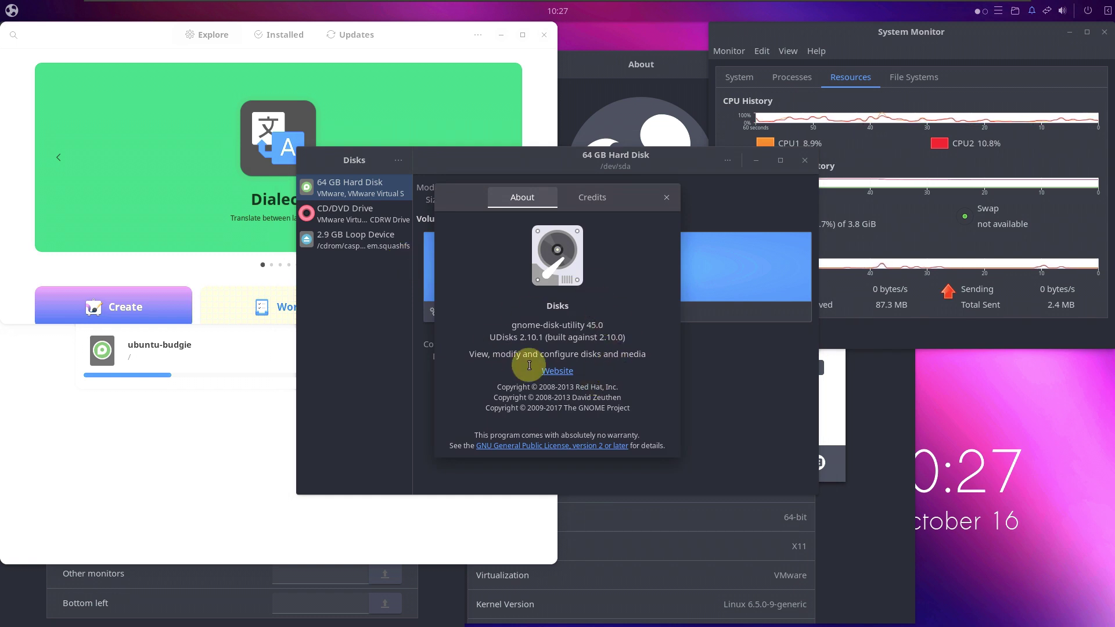
pyautogui.click(664, 196)
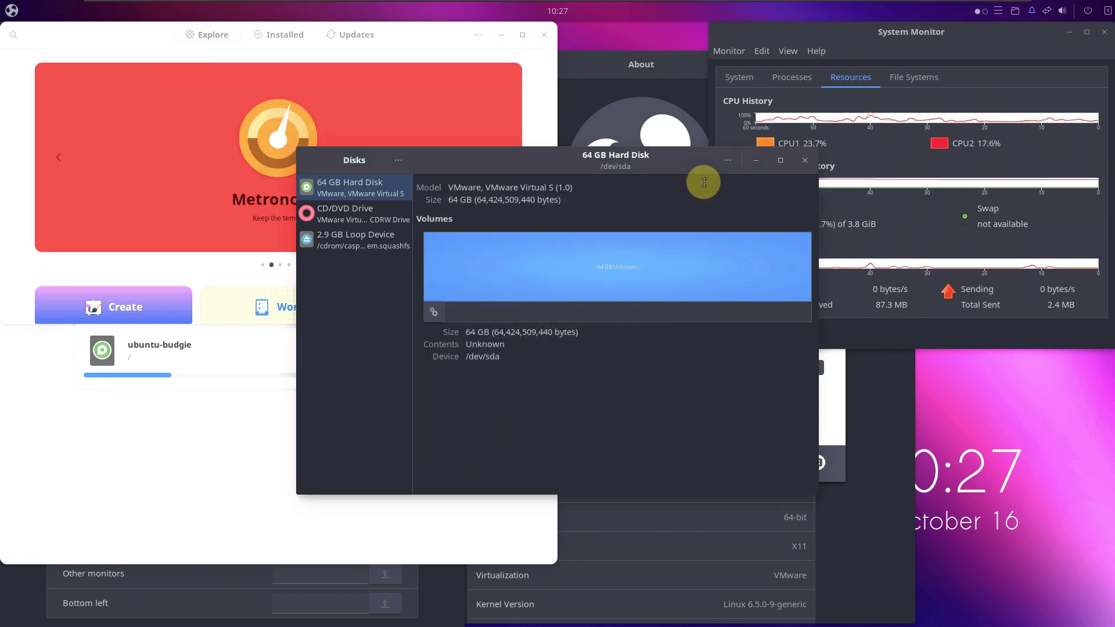
pyautogui.click(804, 164)
# Close both Budgie Welcome windows and the Budgie Control Center.
pyautogui.click(618, 176)
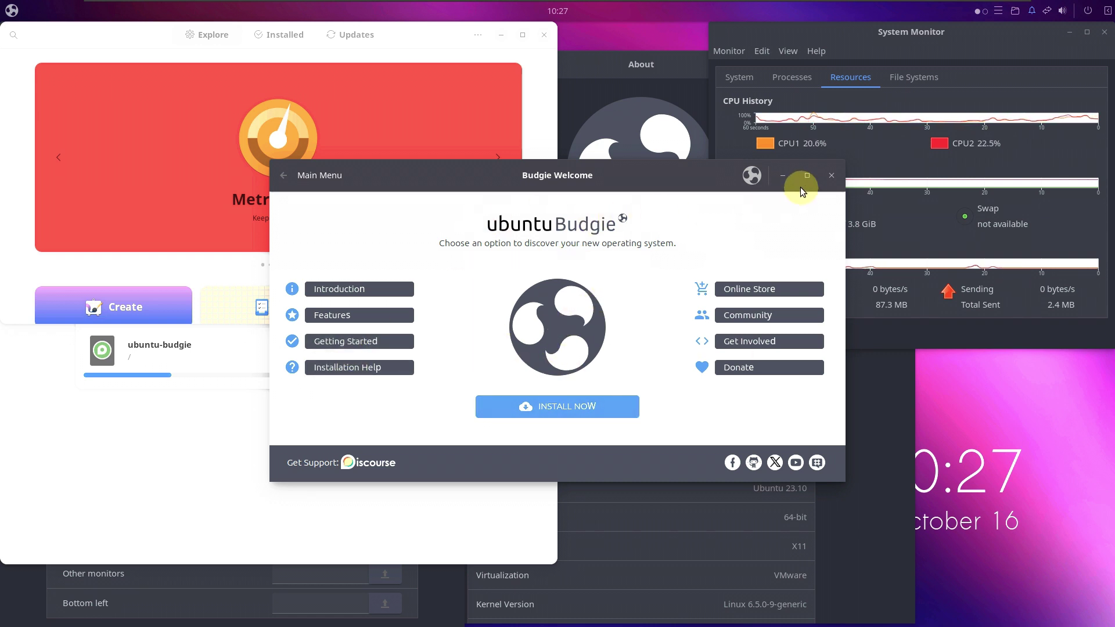
pyautogui.click(683, 238)
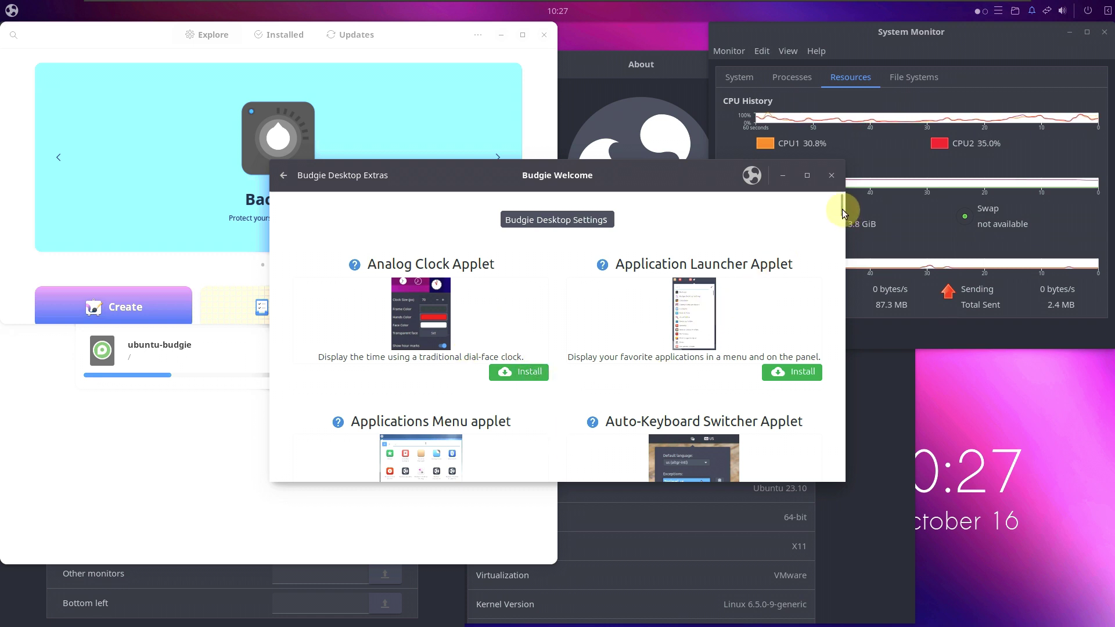
pyautogui.moveTo(841, 220); pyautogui.dragTo(805, 190)
pyautogui.click(830, 176)
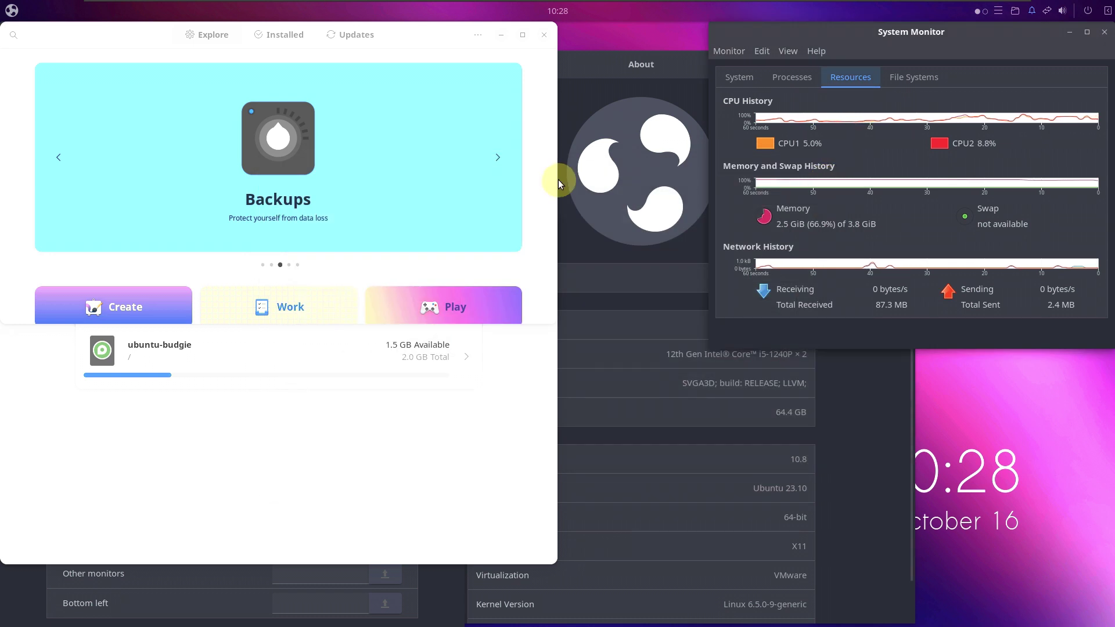
pyautogui.click(578, 179)
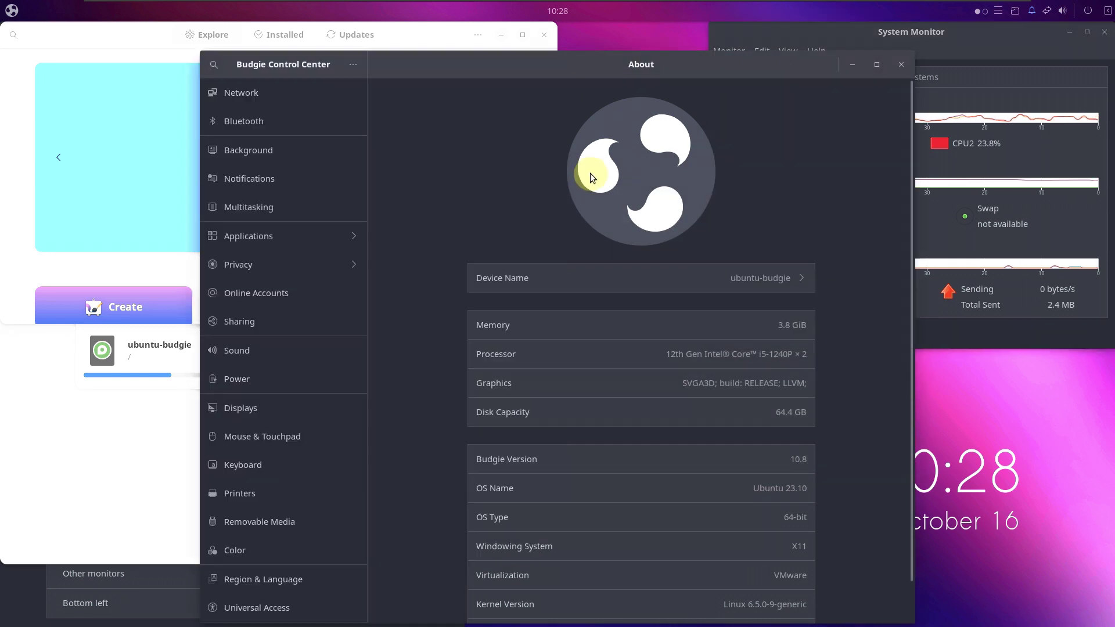
pyautogui.click(899, 65)
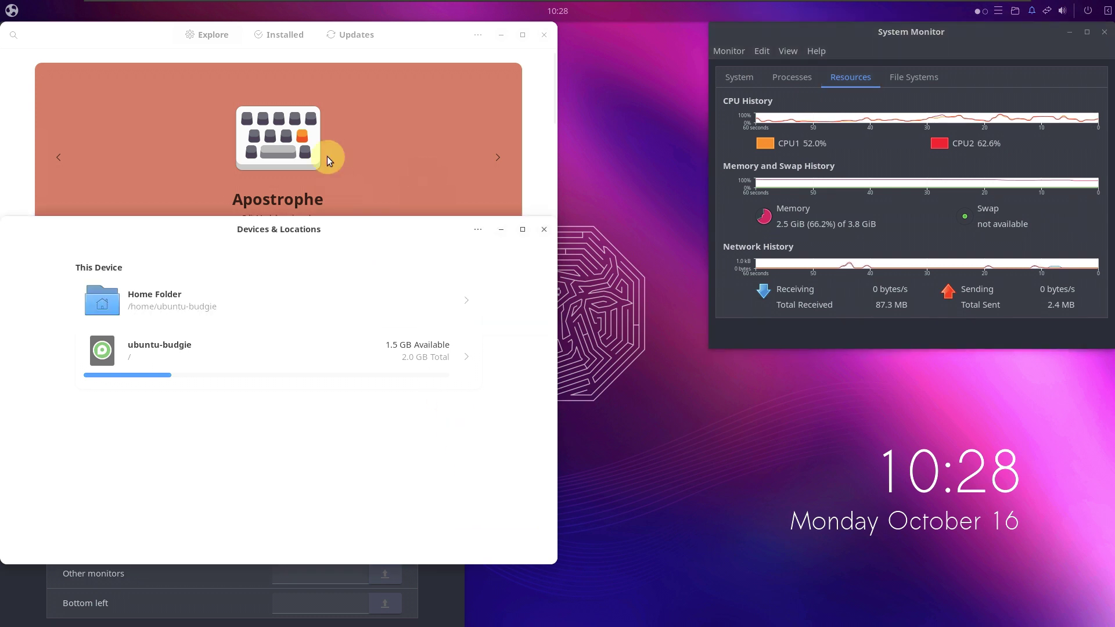
# Check Disk Usage Analyzer's version in its About dialog and close the Devices & Locations window.
pyautogui.moveTo(323, 218); pyautogui.dragTo(473, 177)
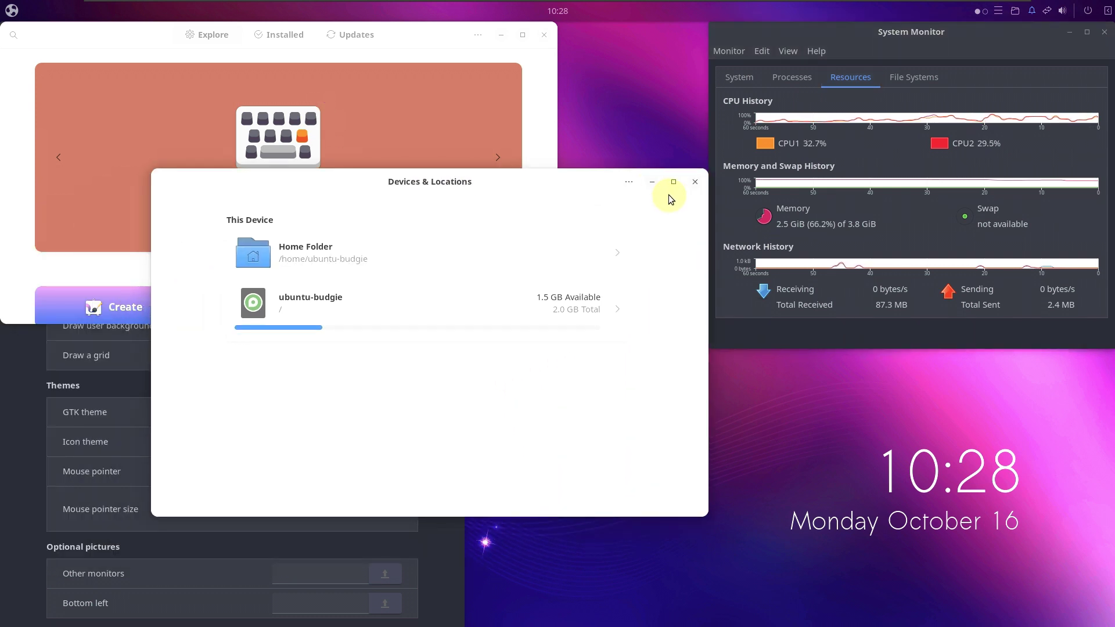
pyautogui.click(629, 181)
pyautogui.click(624, 309)
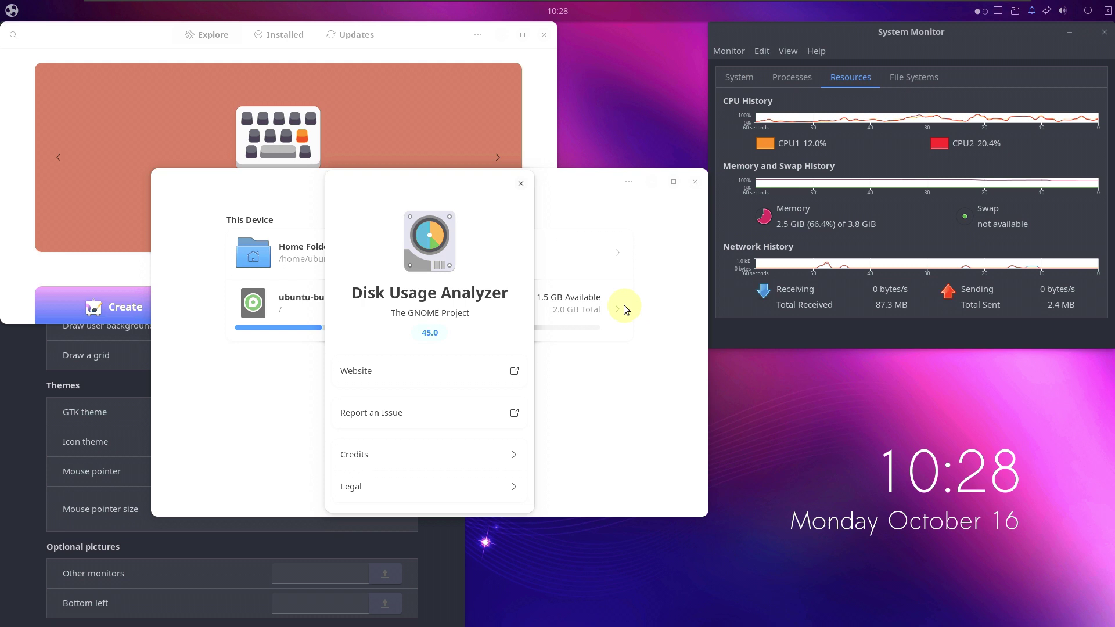
pyautogui.click(521, 185)
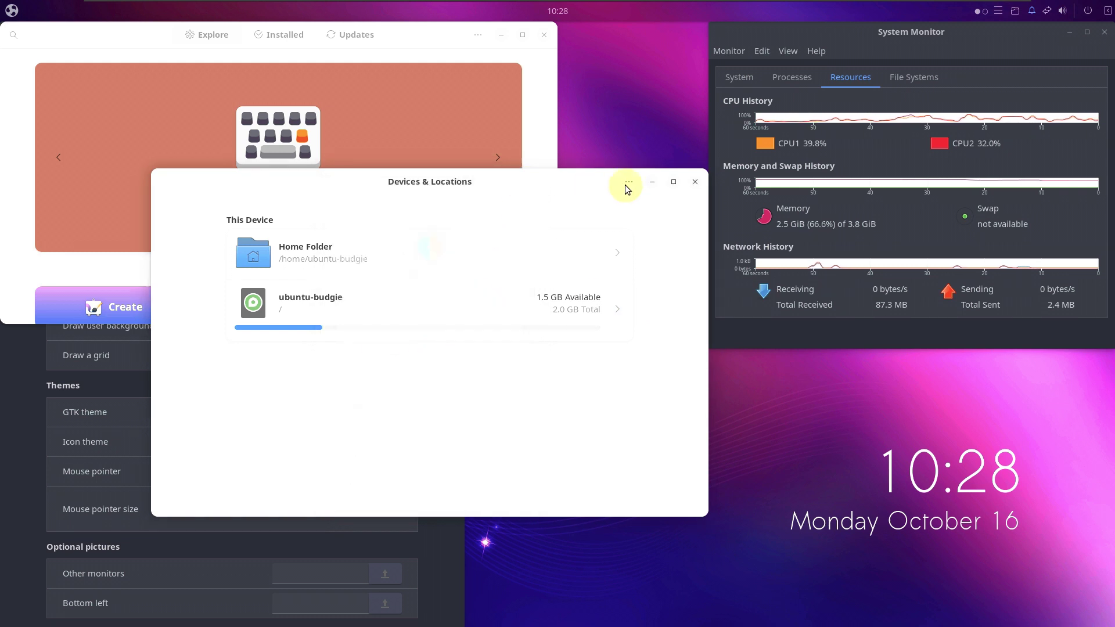
pyautogui.click(694, 182)
# Bring the Login Window settings into view and look through the available GTK themes without changing the selection.
pyautogui.click(449, 383)
pyautogui.moveTo(341, 162); pyautogui.dragTo(530, 107)
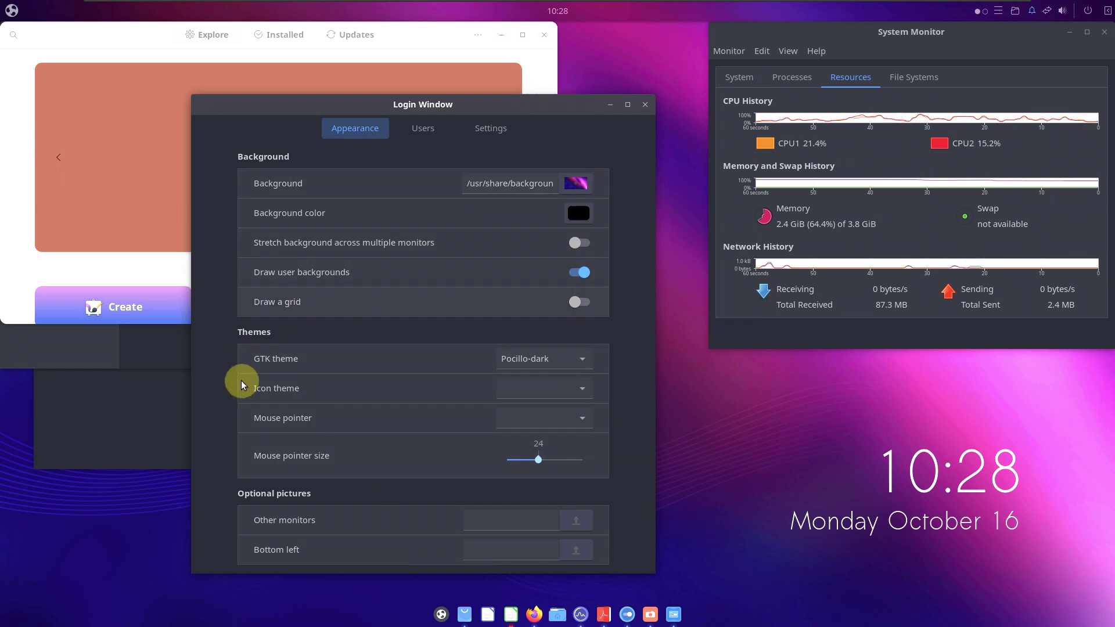
pyautogui.click(572, 358)
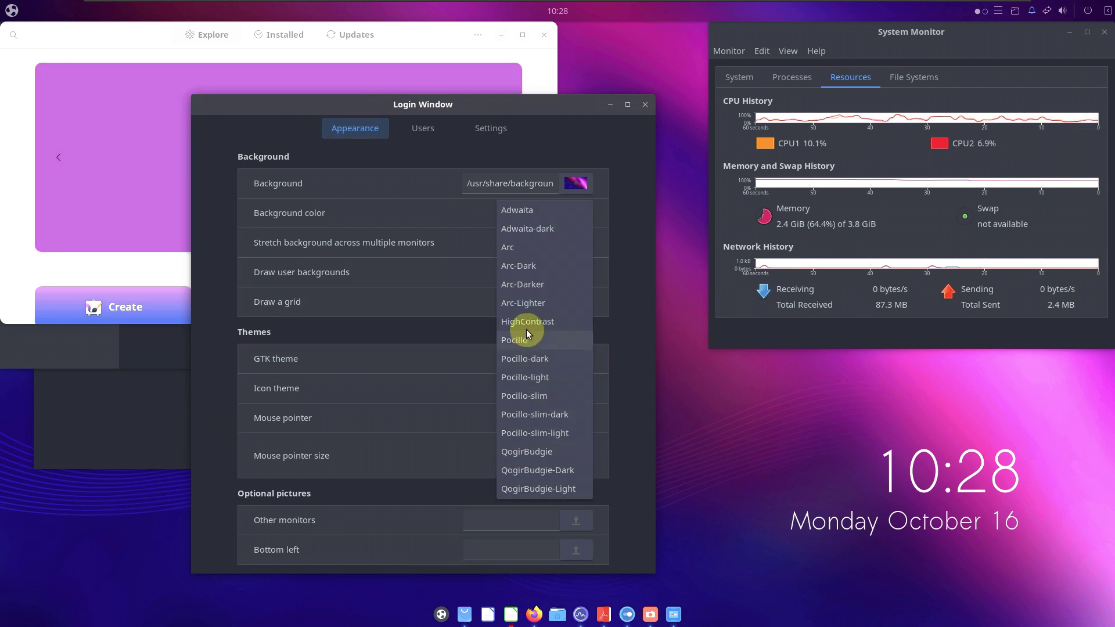
pyautogui.click(189, 228)
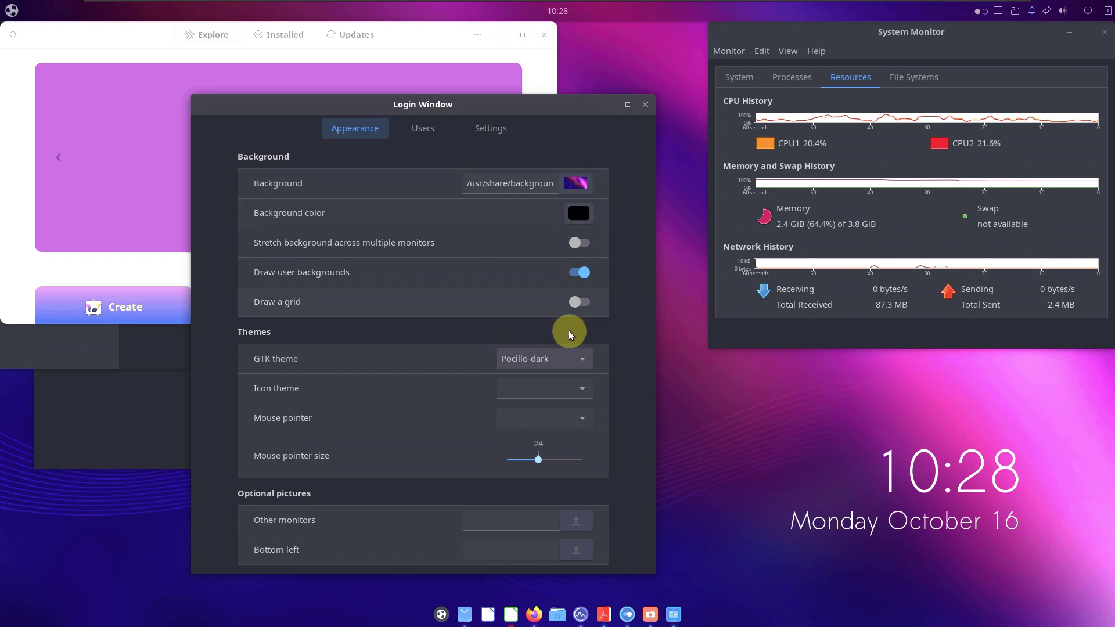
# Look over the Users and Settings pages of the Login Window configuration and close it.
pyautogui.click(427, 135)
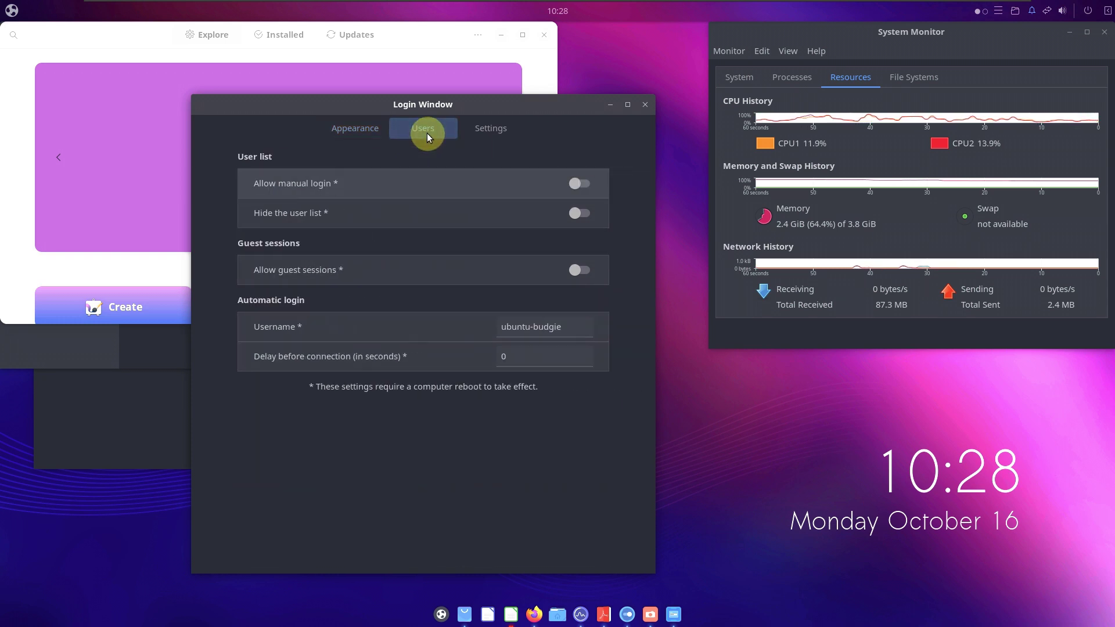
pyautogui.click(467, 135)
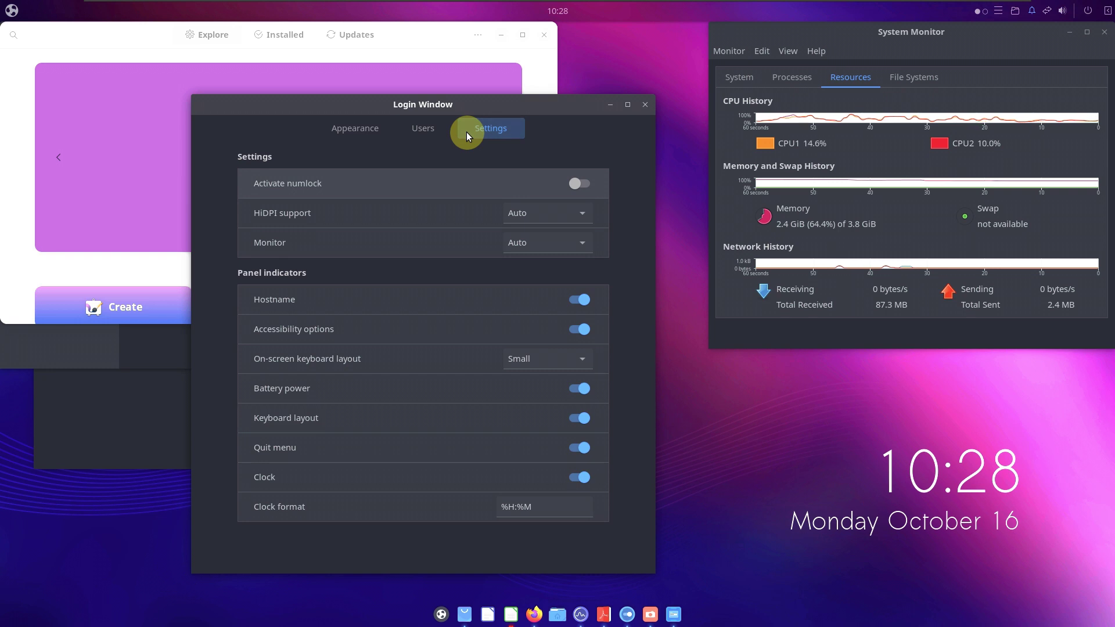
pyautogui.click(650, 103)
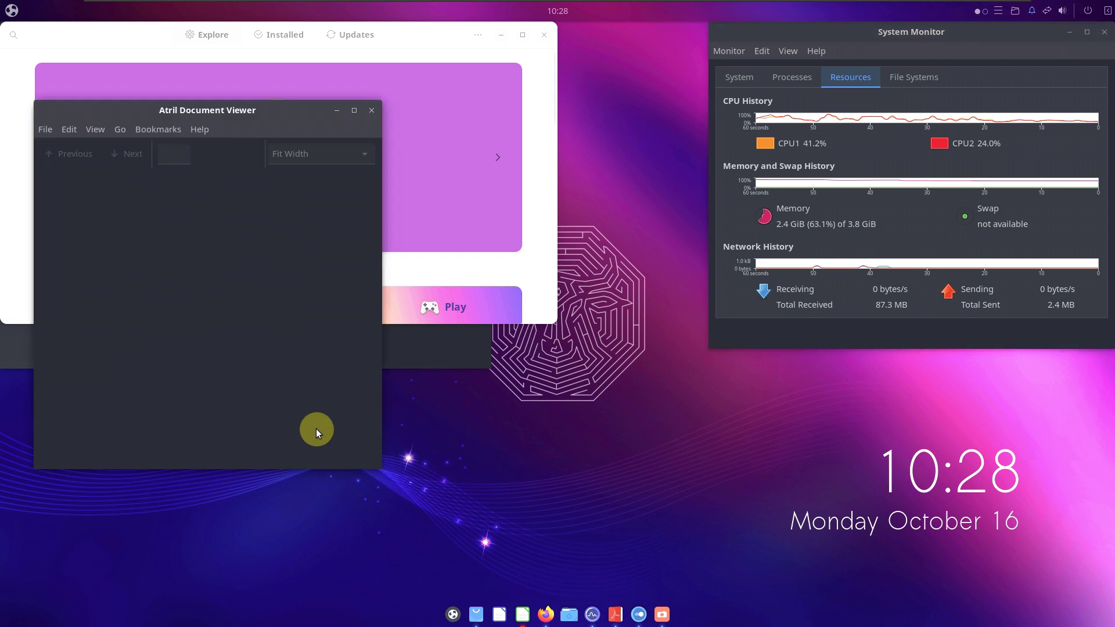
# Check Atril Document Viewer's version in its About dialog and close the viewer.
pyautogui.click(358, 157)
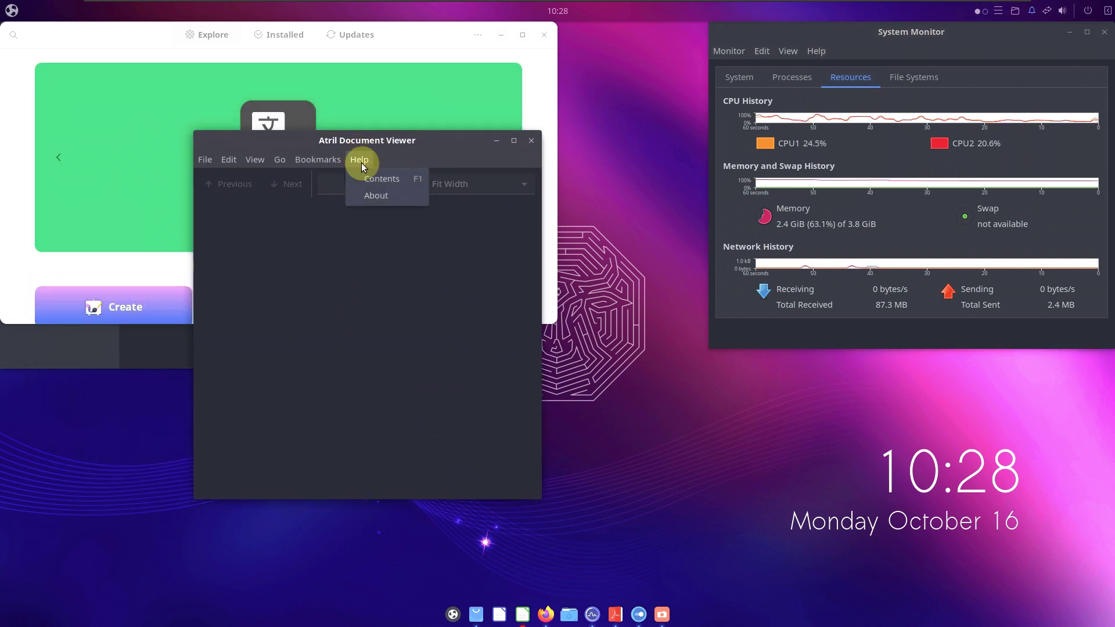
pyautogui.click(377, 201)
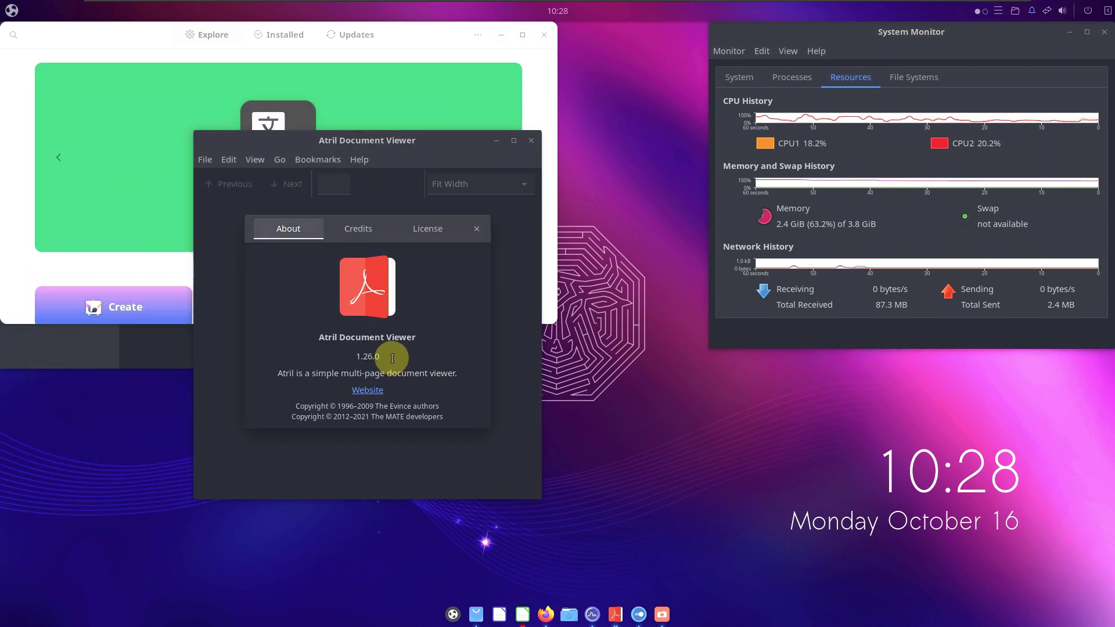
pyautogui.click(476, 230)
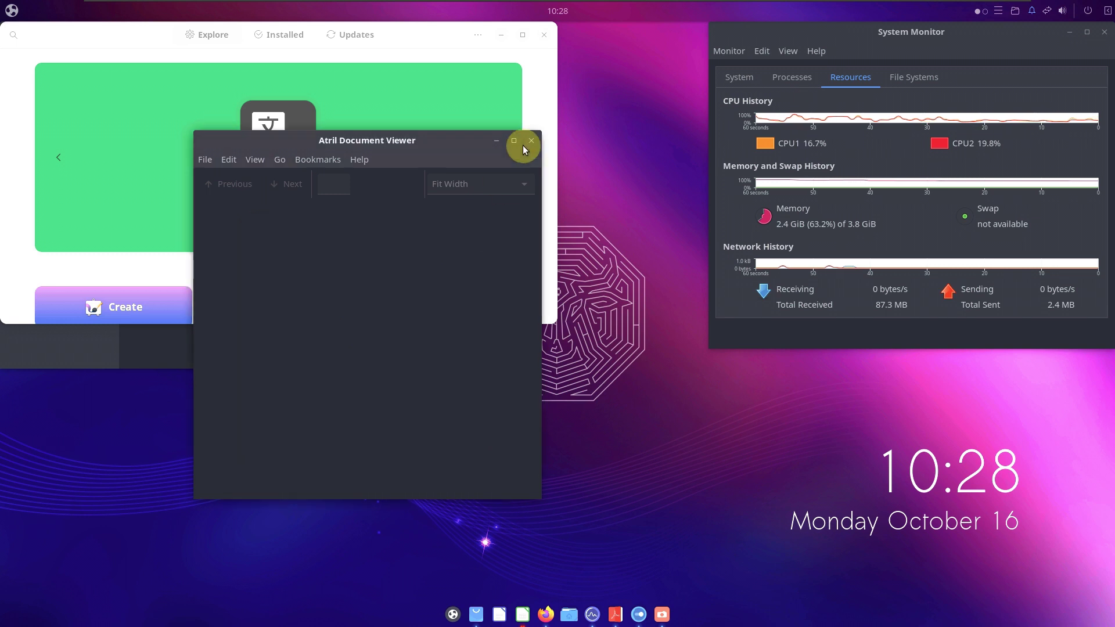
pyautogui.click(532, 143)
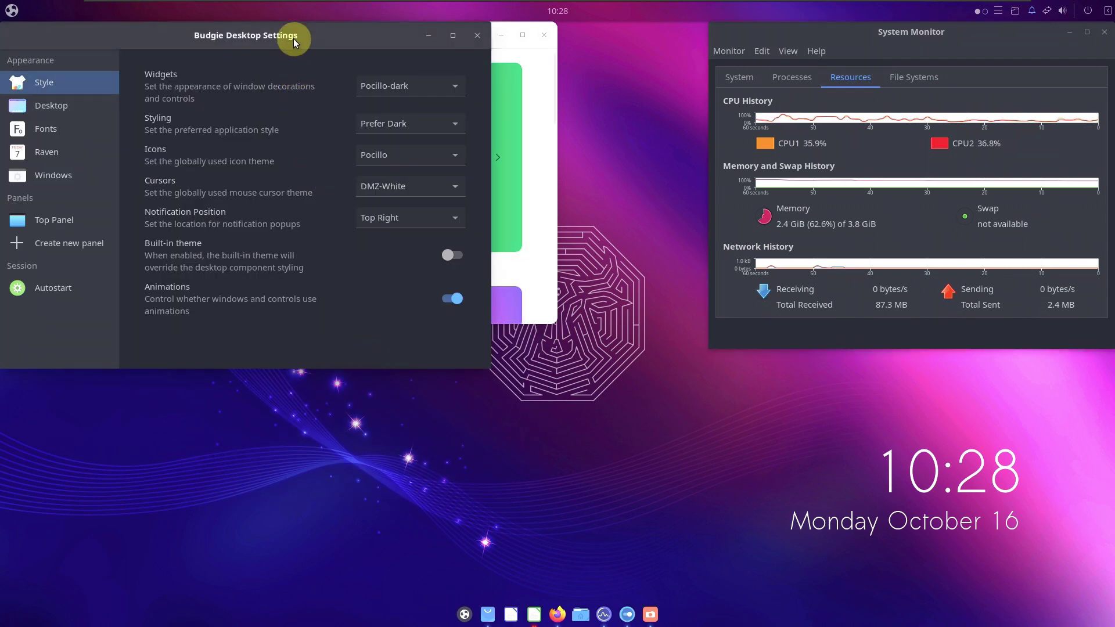
# Set the widget theme to Arc-Darker in Budgie Desktop Settings and view the styling options without changing them.
pyautogui.moveTo(550, 133); pyautogui.dragTo(606, 144)
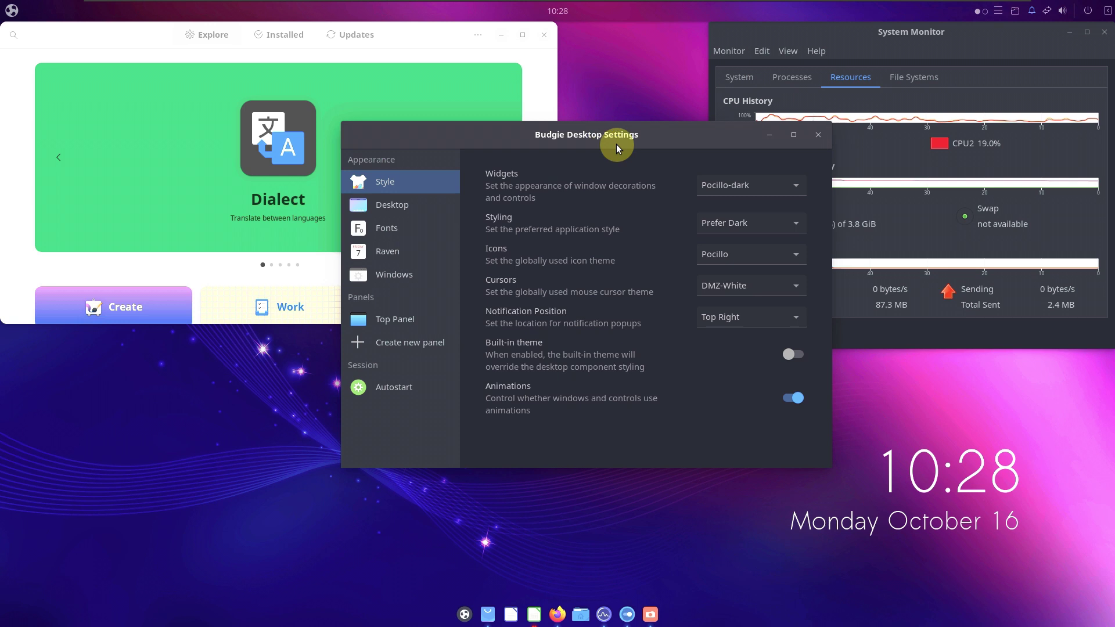
pyautogui.click(705, 193)
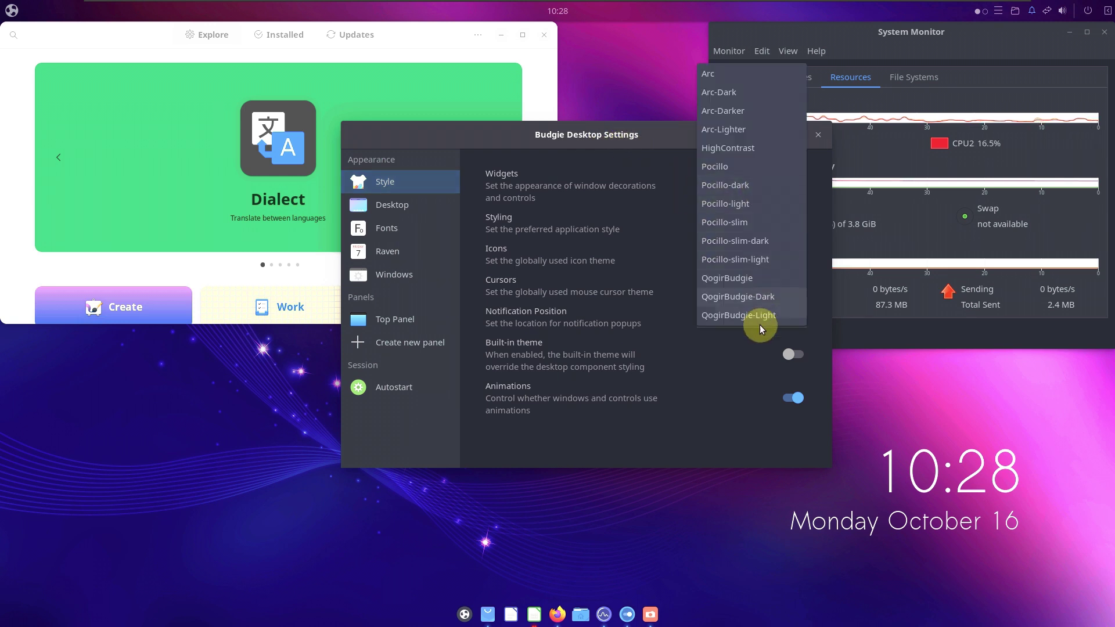
pyautogui.press('Escape')
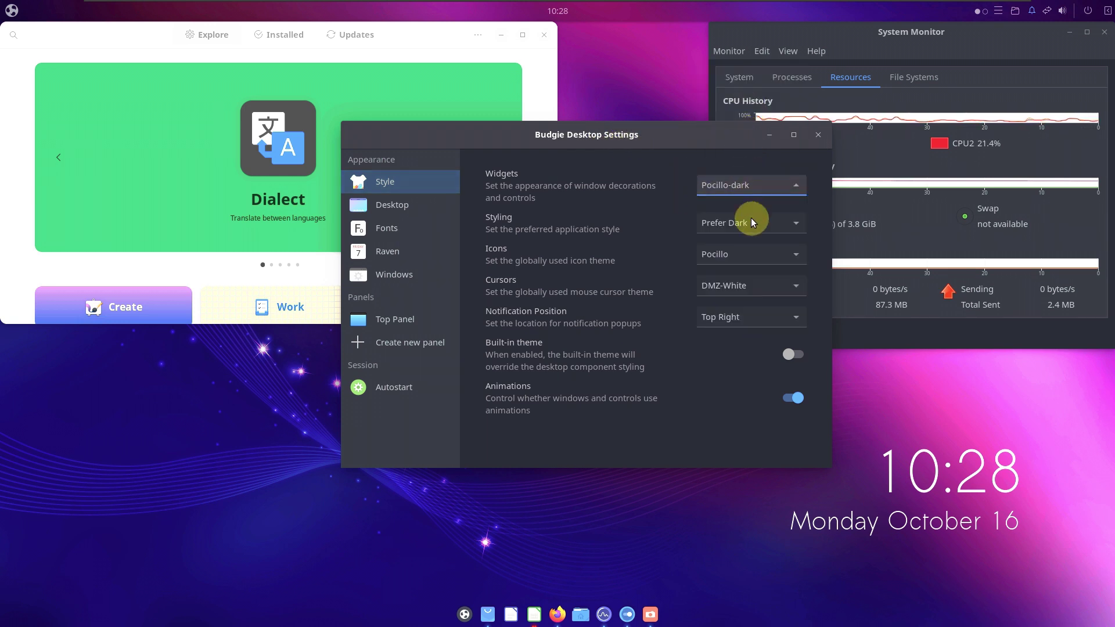
pyautogui.scroll(5, 729, 207)
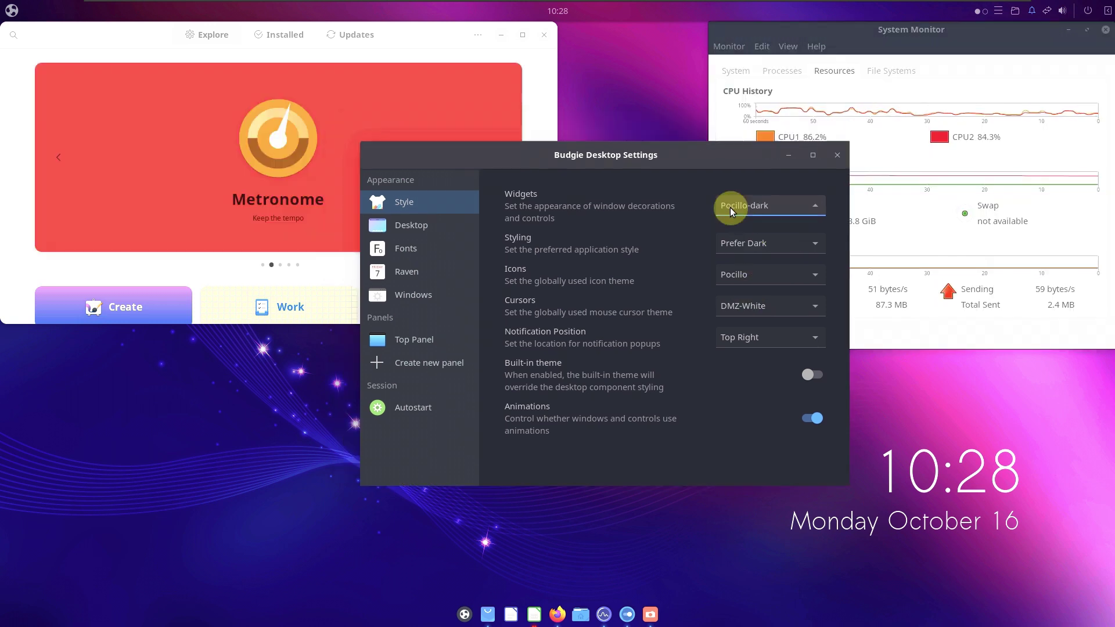
pyautogui.click(730, 199)
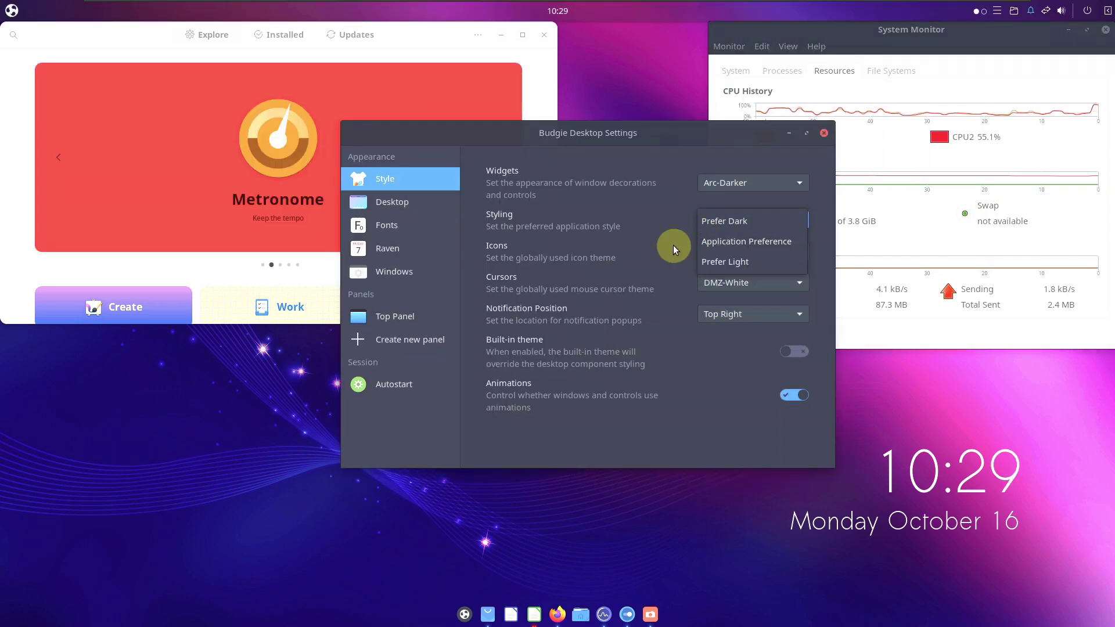
pyautogui.click(689, 405)
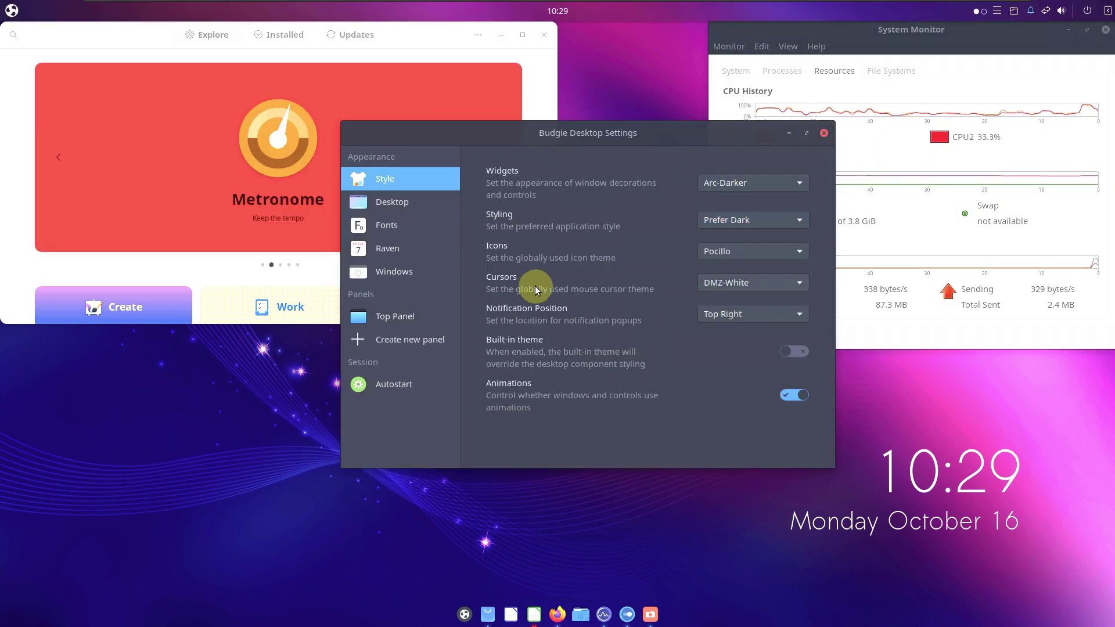
# Look through the Desktop, Fonts, Raven and Windows settings, including Raven's position and notification sort order options.
pyautogui.click(389, 200)
pyautogui.click(398, 228)
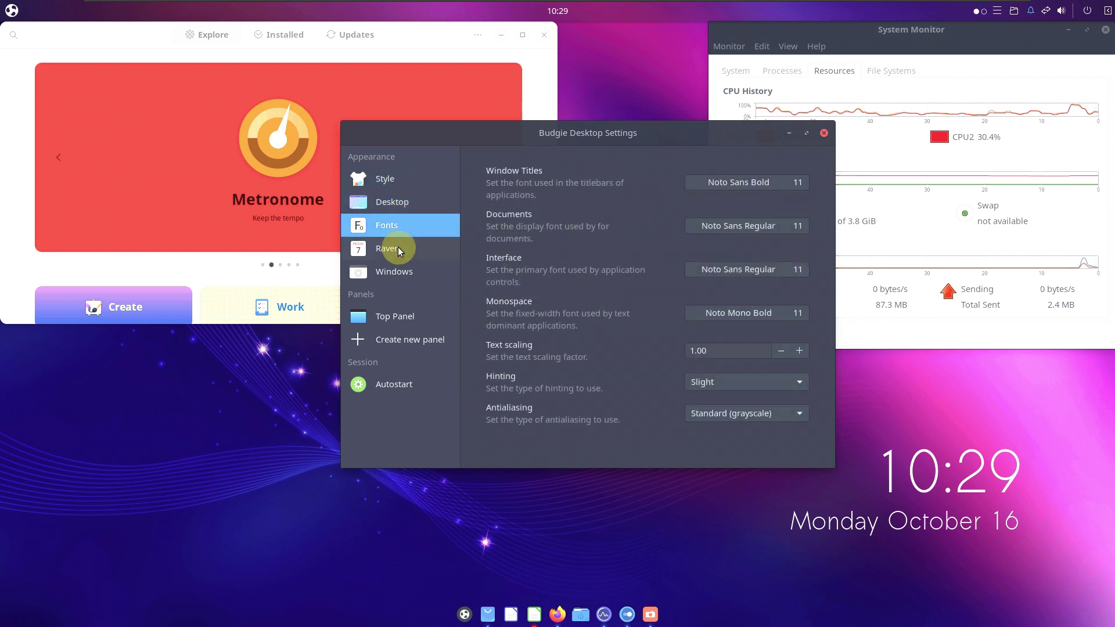
pyautogui.click(398, 249)
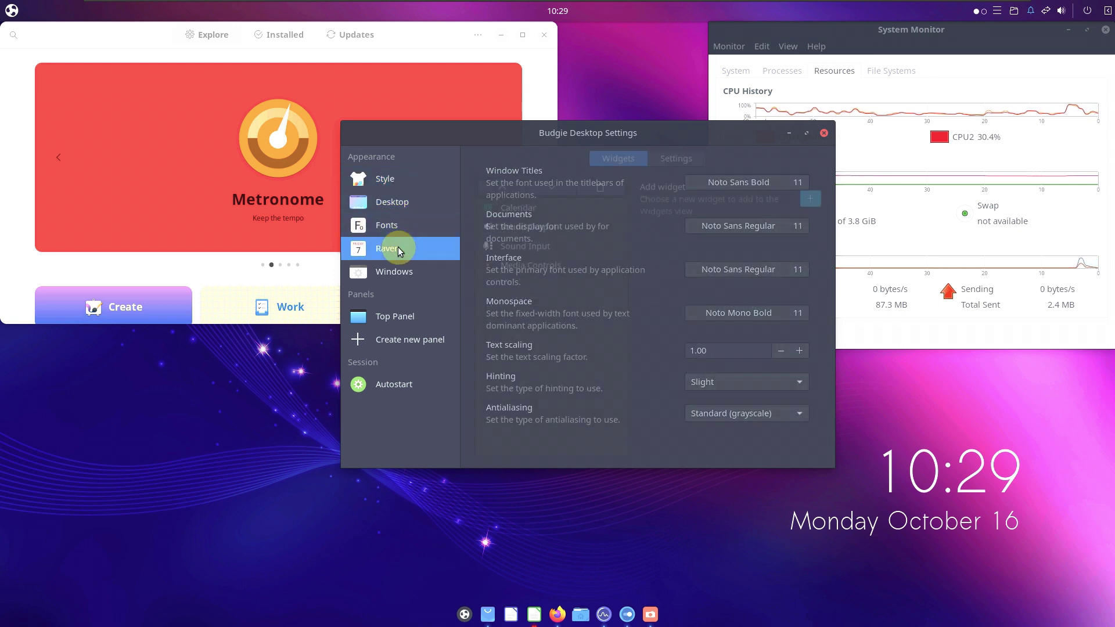
pyautogui.click(680, 159)
pyautogui.click(427, 267)
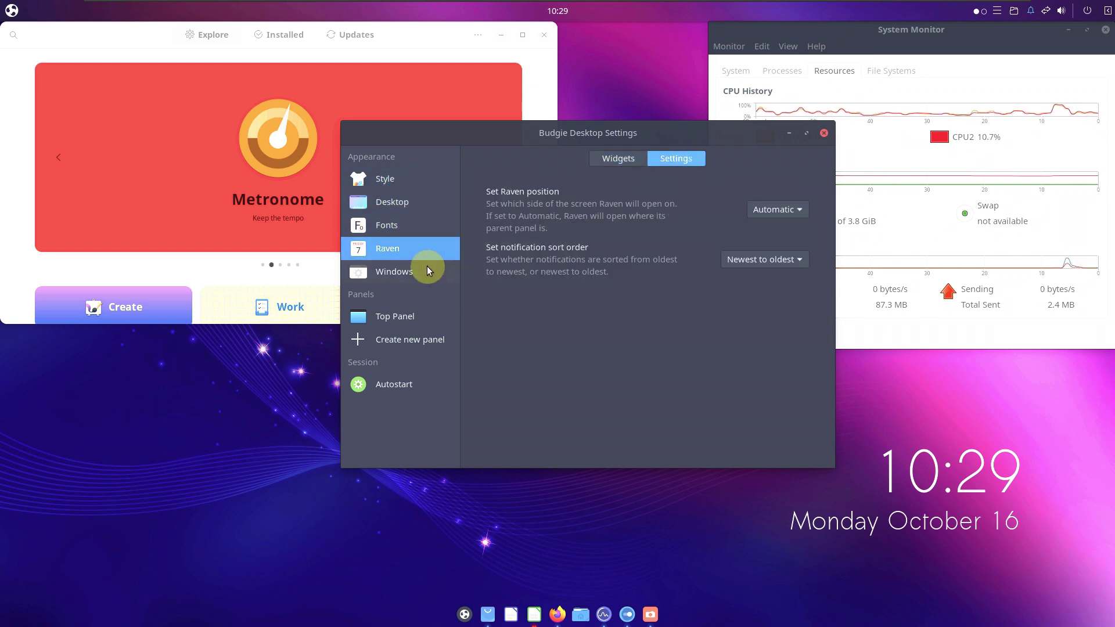
# Review the Top Panel's settings and the autostart apps, and close Budgie Desktop Settings.
pyautogui.click(425, 317)
pyautogui.click(667, 158)
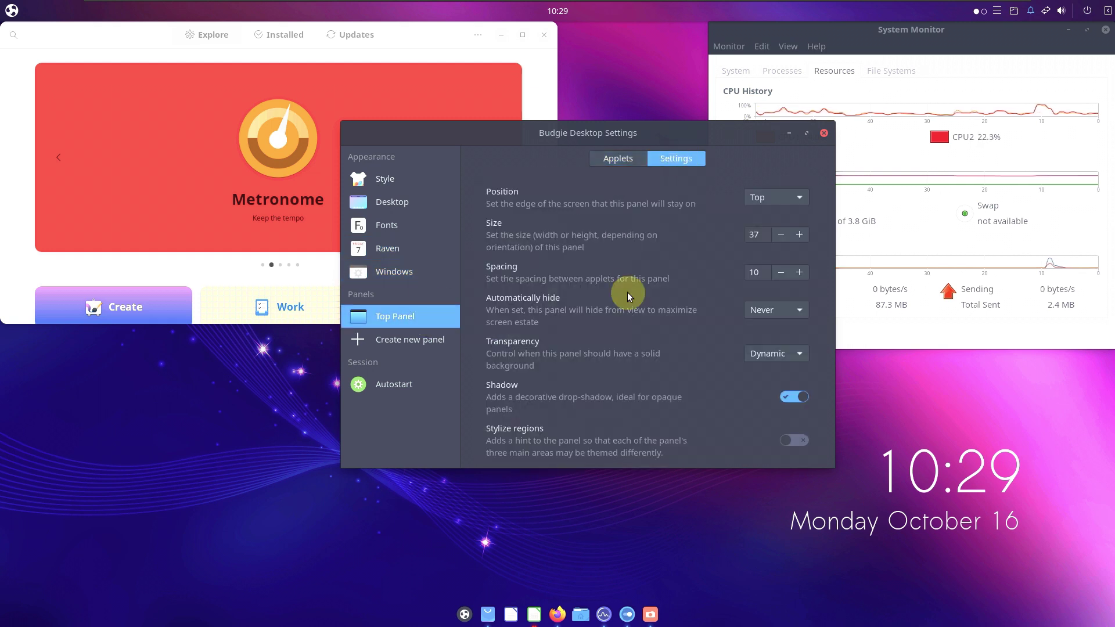
pyautogui.moveTo(829, 249); pyautogui.dragTo(828, 365)
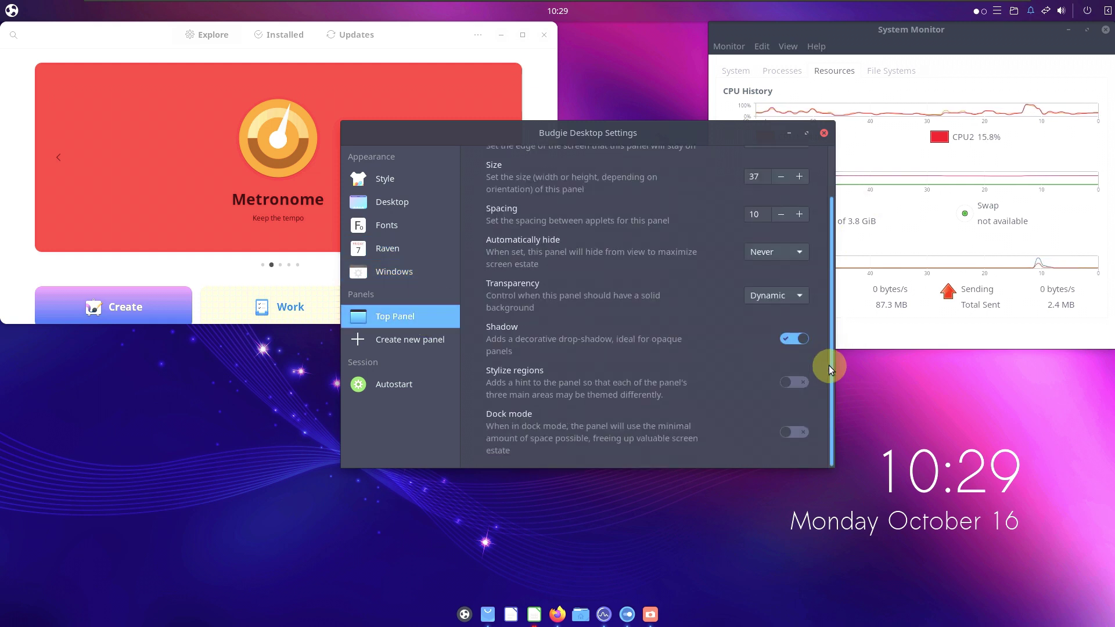
pyautogui.click(405, 385)
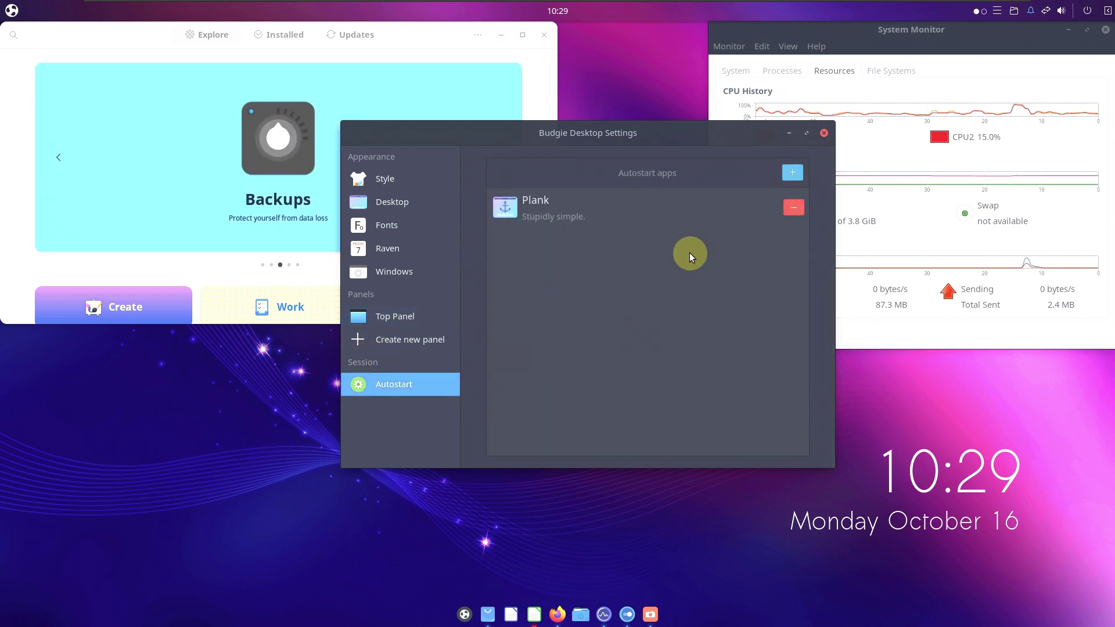
pyautogui.click(824, 133)
# Bring up LibreOffice Calc, check the version information in About LibreOffice, and exit LibreOffice.
pyautogui.moveTo(410, 61); pyautogui.dragTo(493, 95)
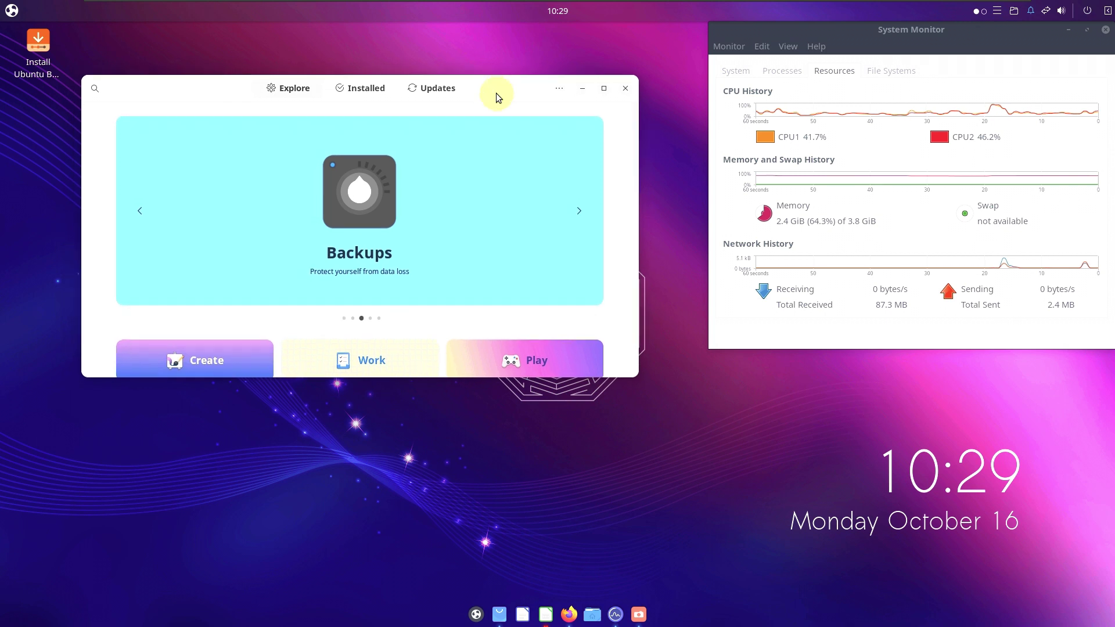
pyautogui.click(546, 614)
pyautogui.click(696, 391)
pyautogui.click(324, 46)
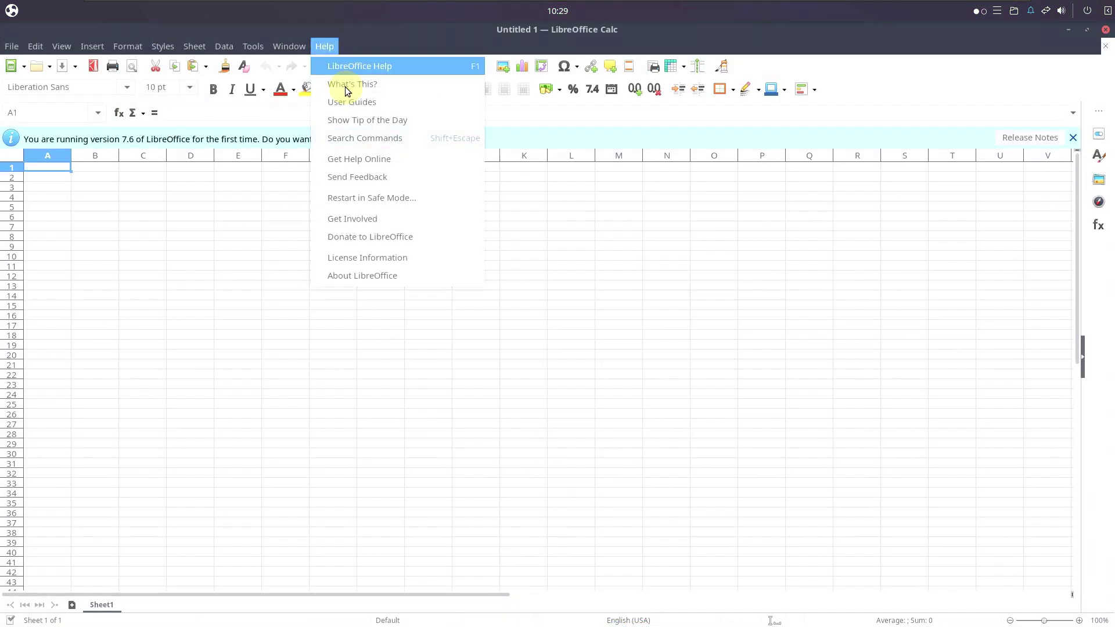
pyautogui.click(373, 274)
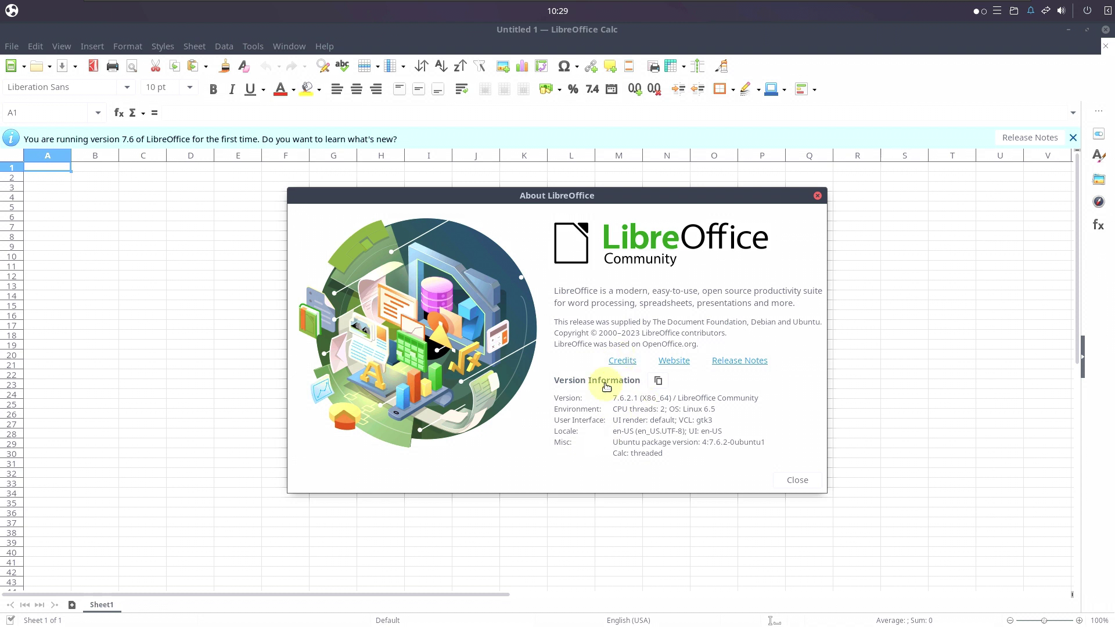
pyautogui.click(787, 483)
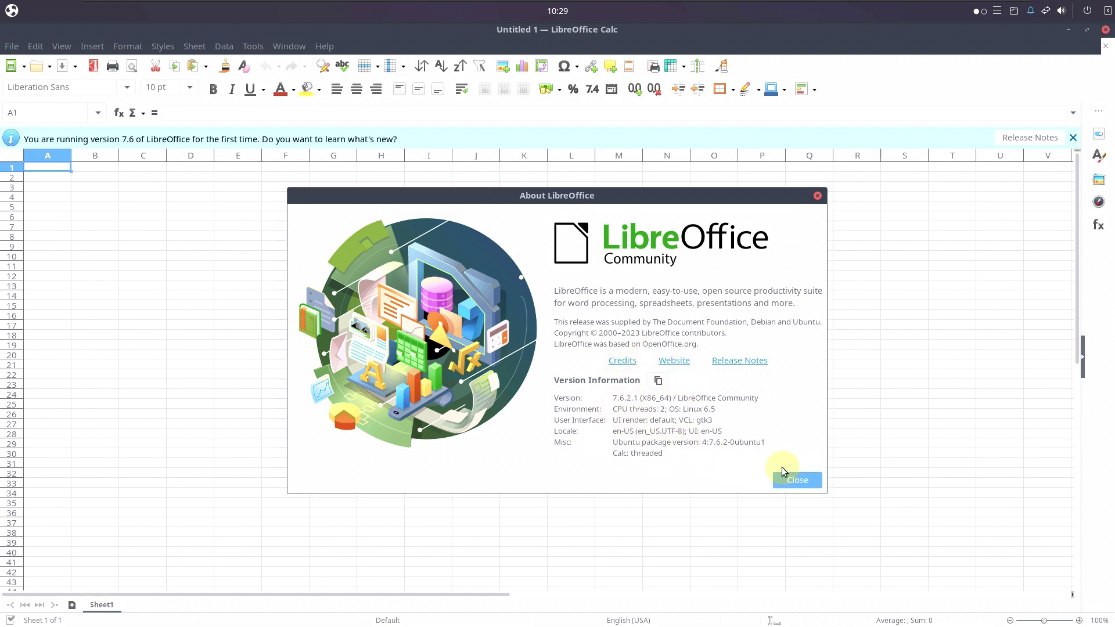
pyautogui.click(16, 52)
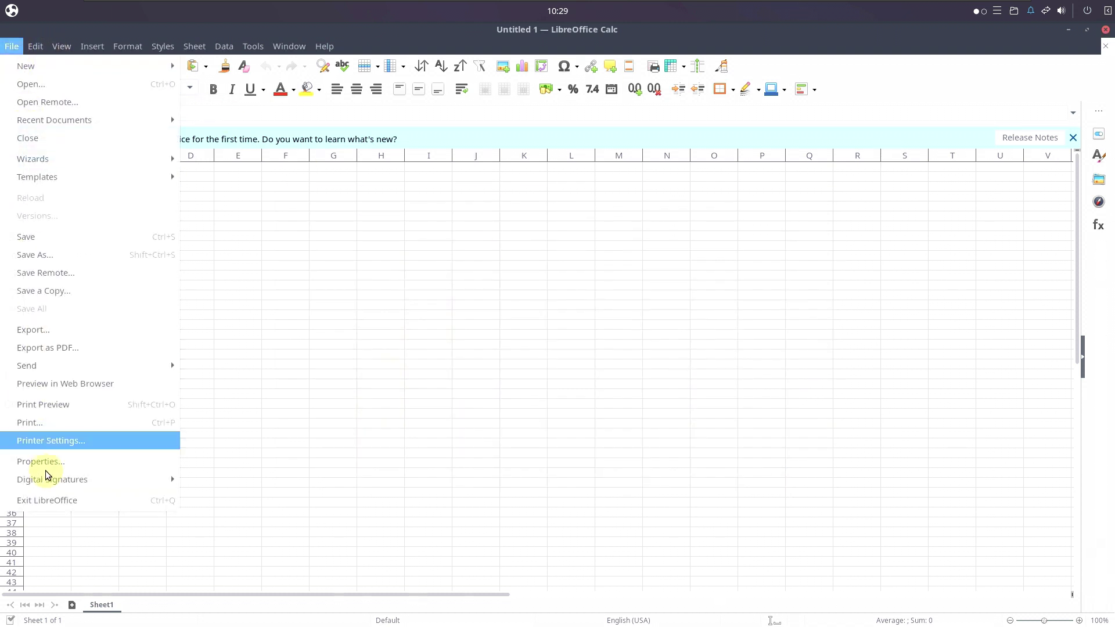
pyautogui.click(47, 496)
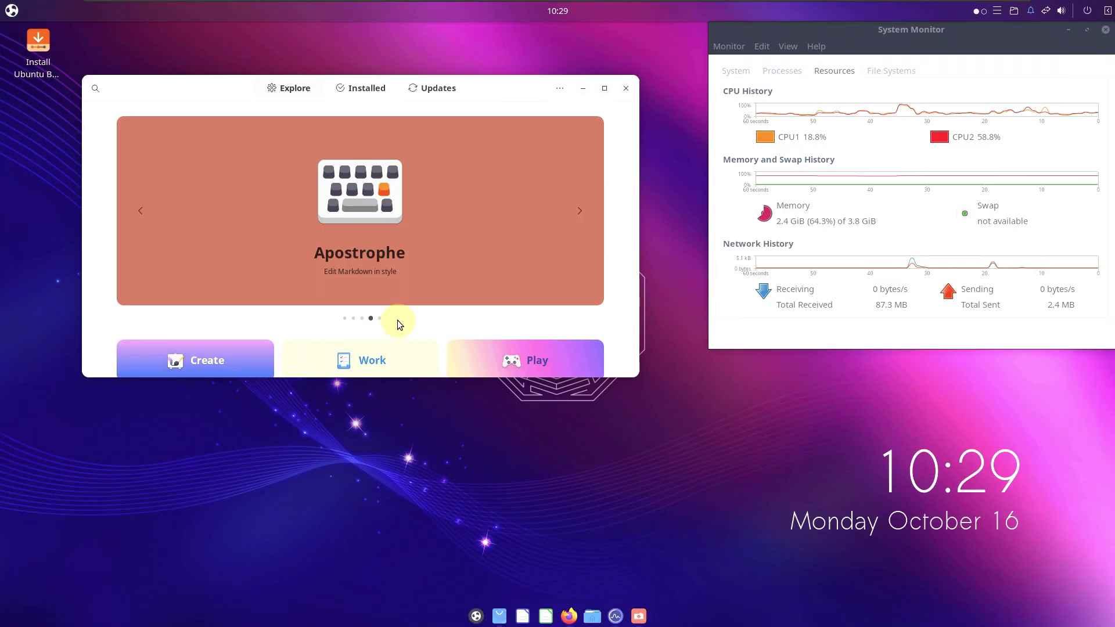
# View the screenshot tool's keyboard shortcut list, and close both the tool and Firefox.
pyautogui.click(639, 614)
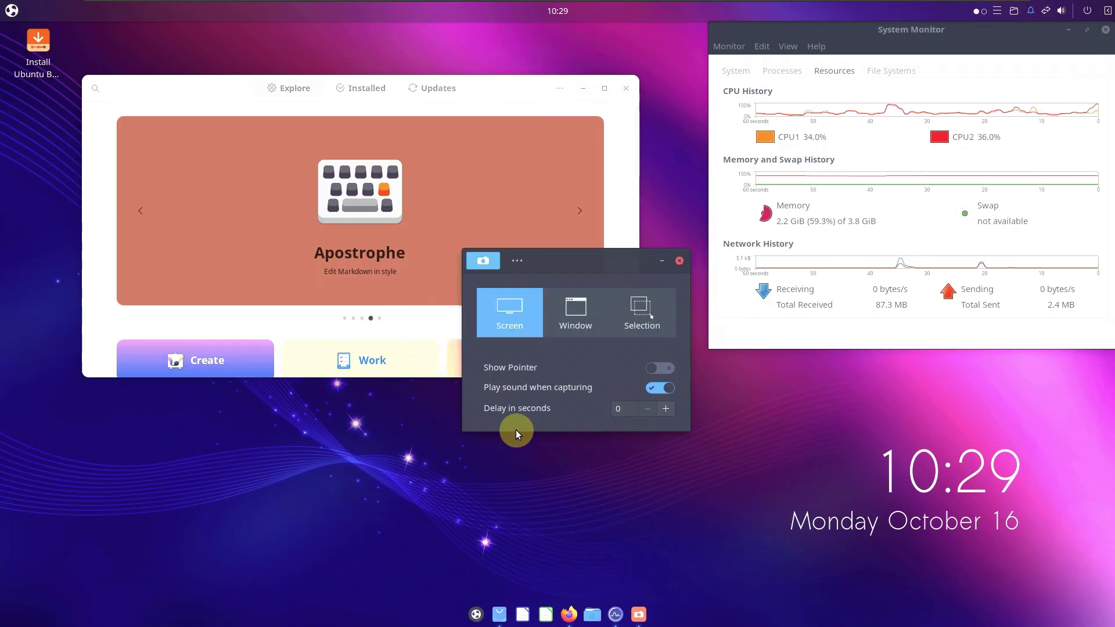
pyautogui.click(512, 263)
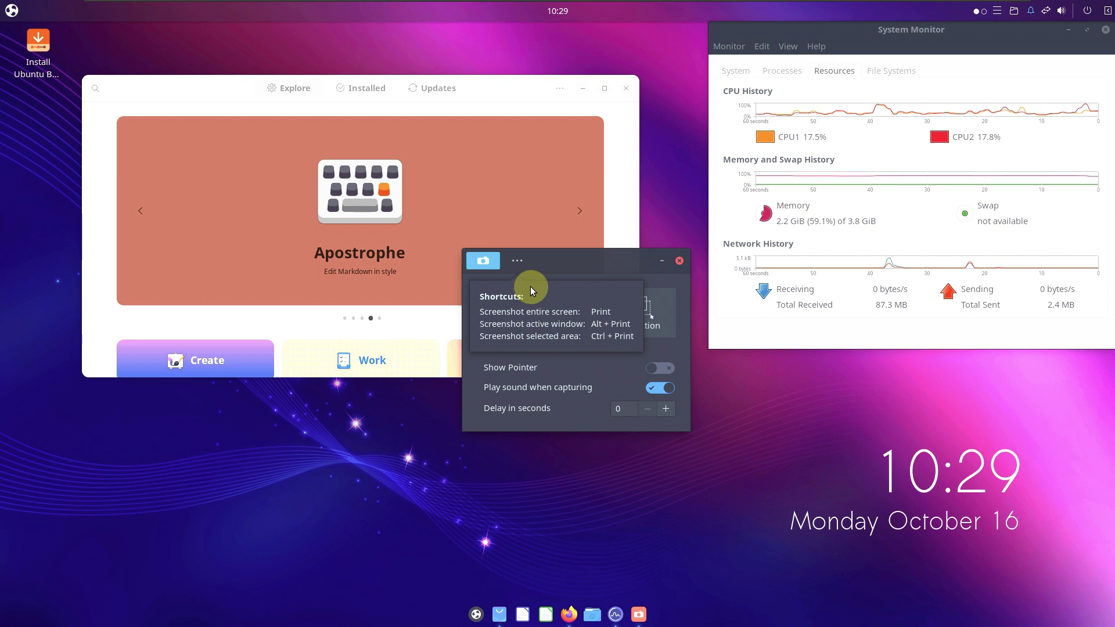
pyautogui.click(573, 274)
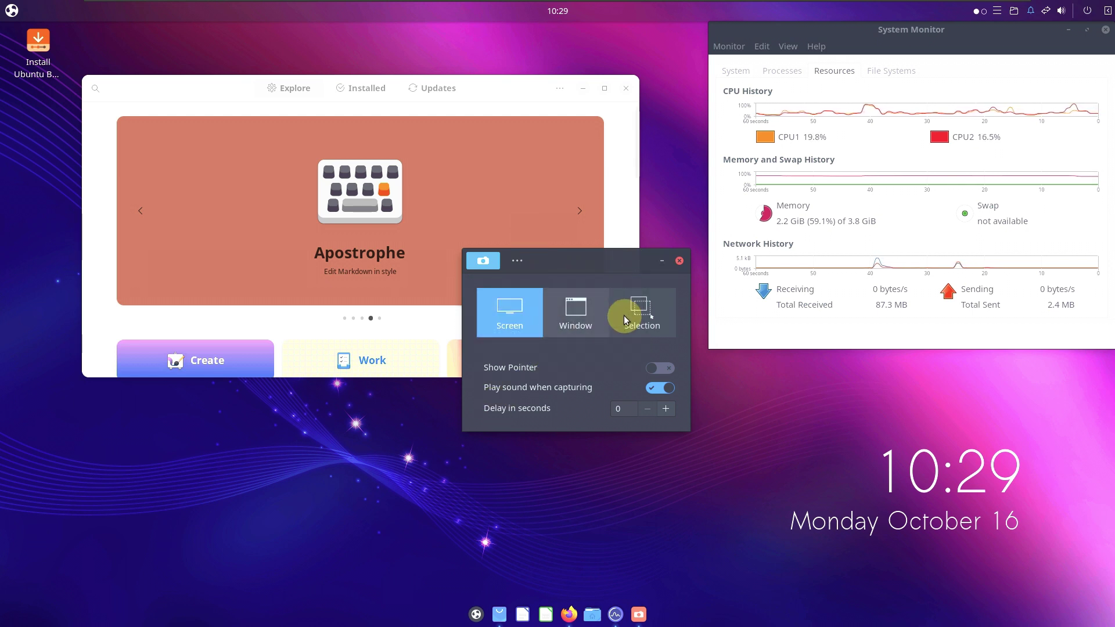
pyautogui.click(619, 318)
pyautogui.click(676, 262)
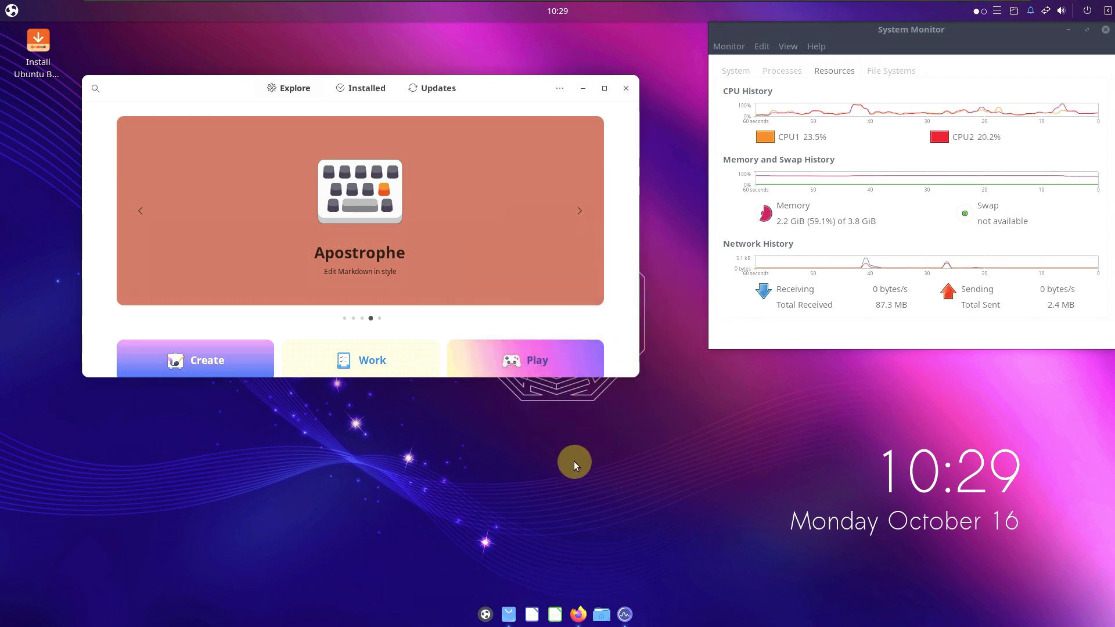
pyautogui.click(580, 609)
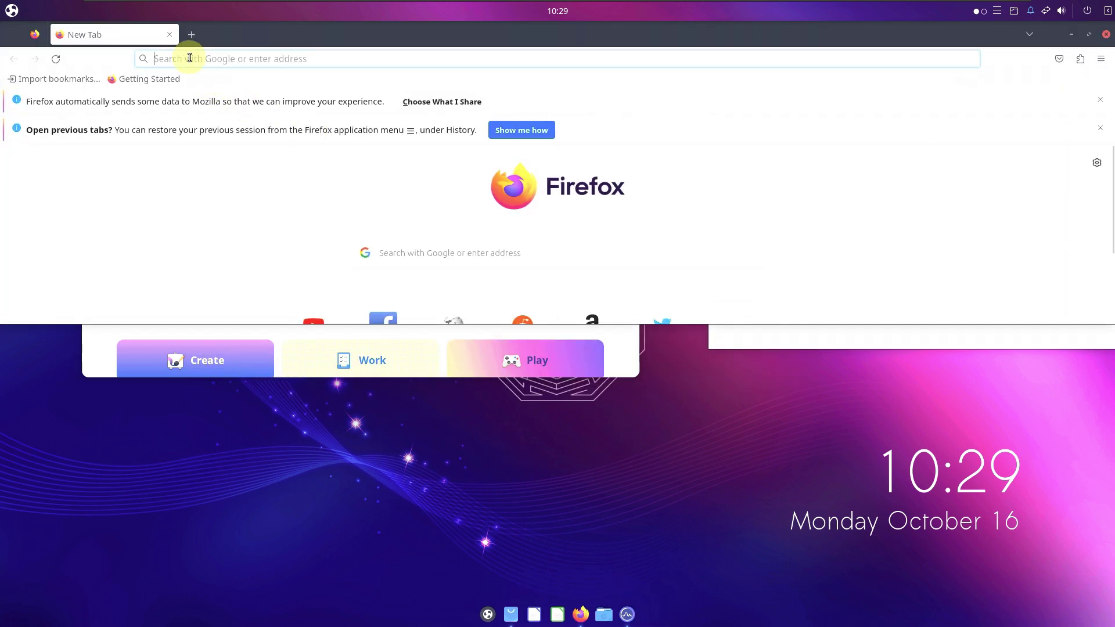
pyautogui.click(170, 35)
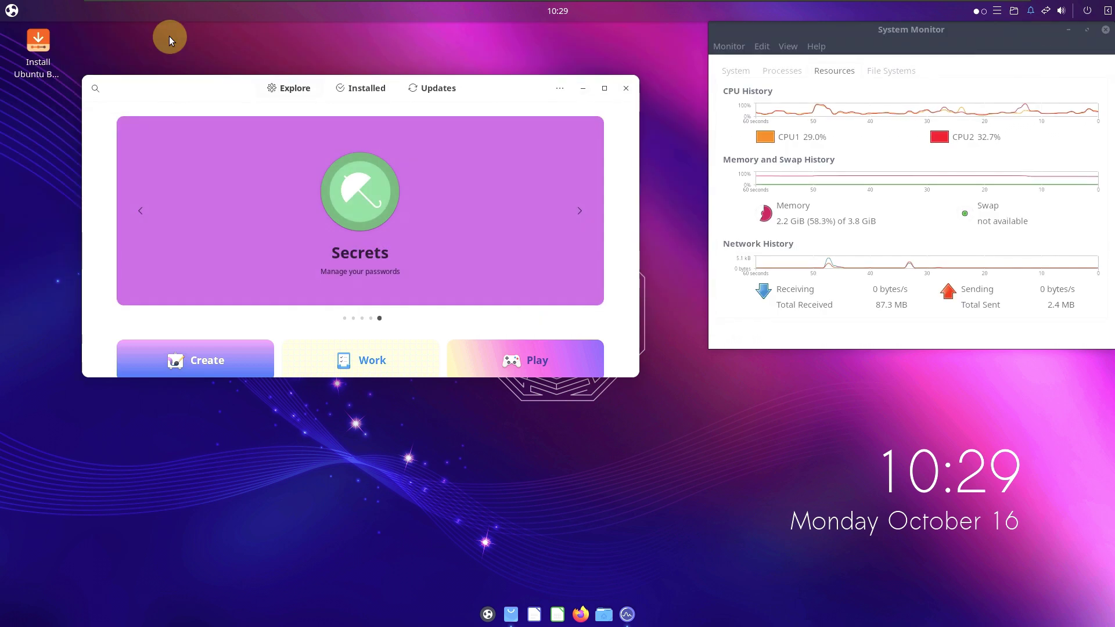
# Maximize the Software window and review its installed apps and available updates.
pyautogui.click(604, 88)
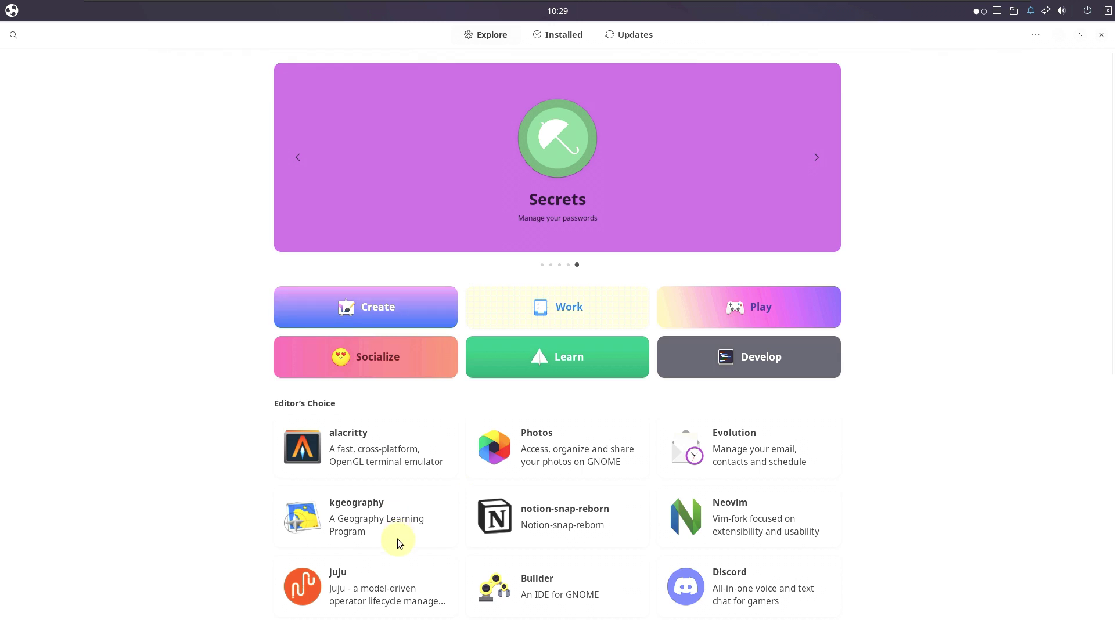
pyautogui.click(578, 40)
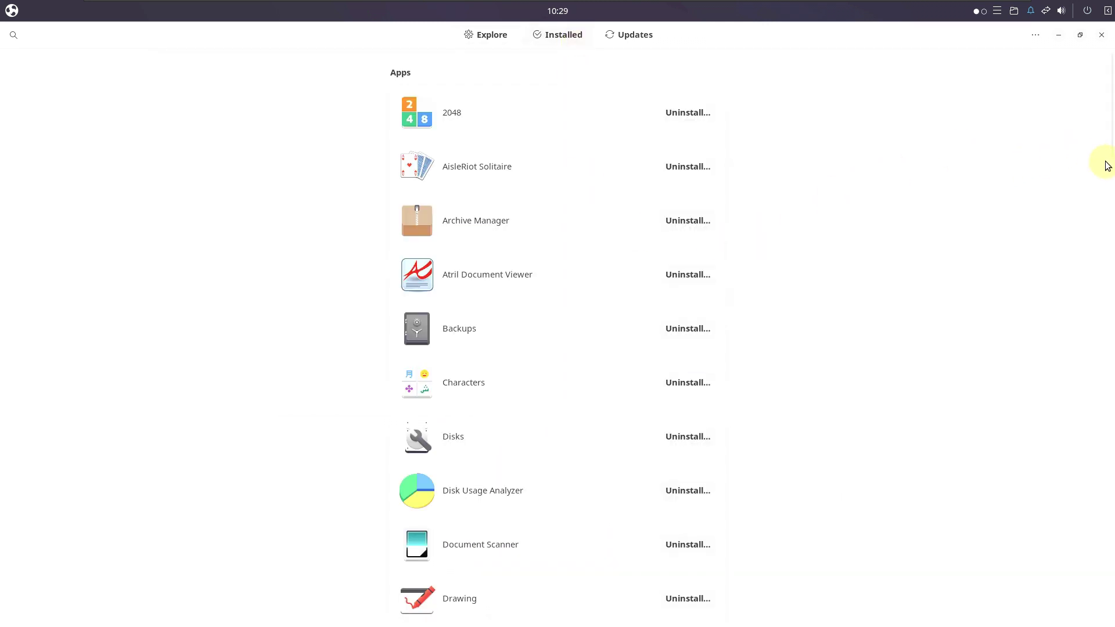
pyautogui.moveTo(1110, 167); pyautogui.dragTo(1020, 149)
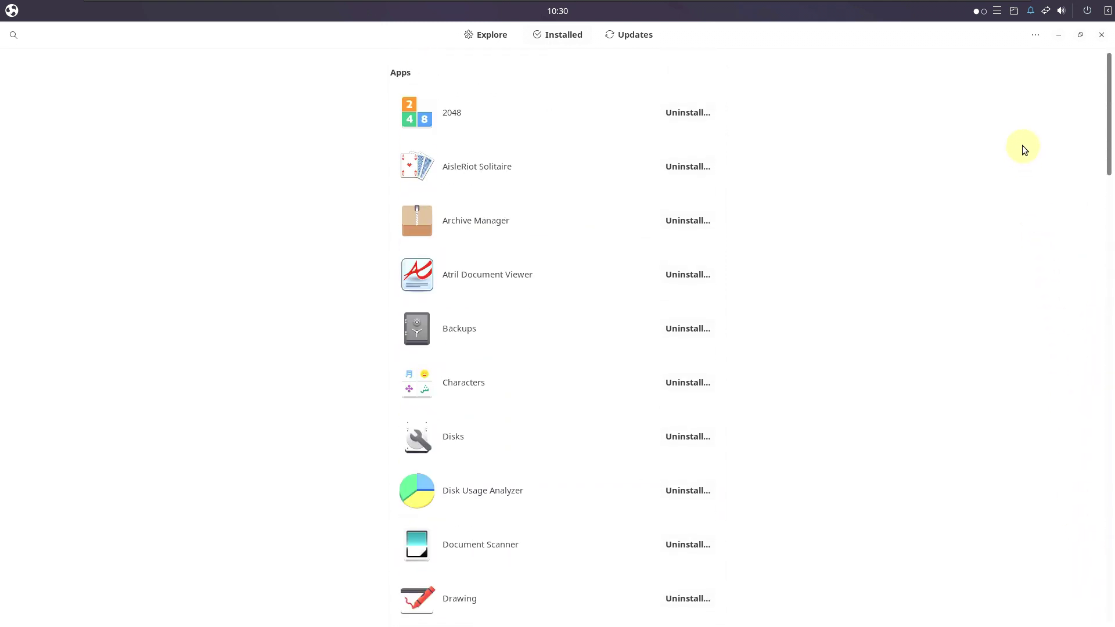
pyautogui.click(628, 43)
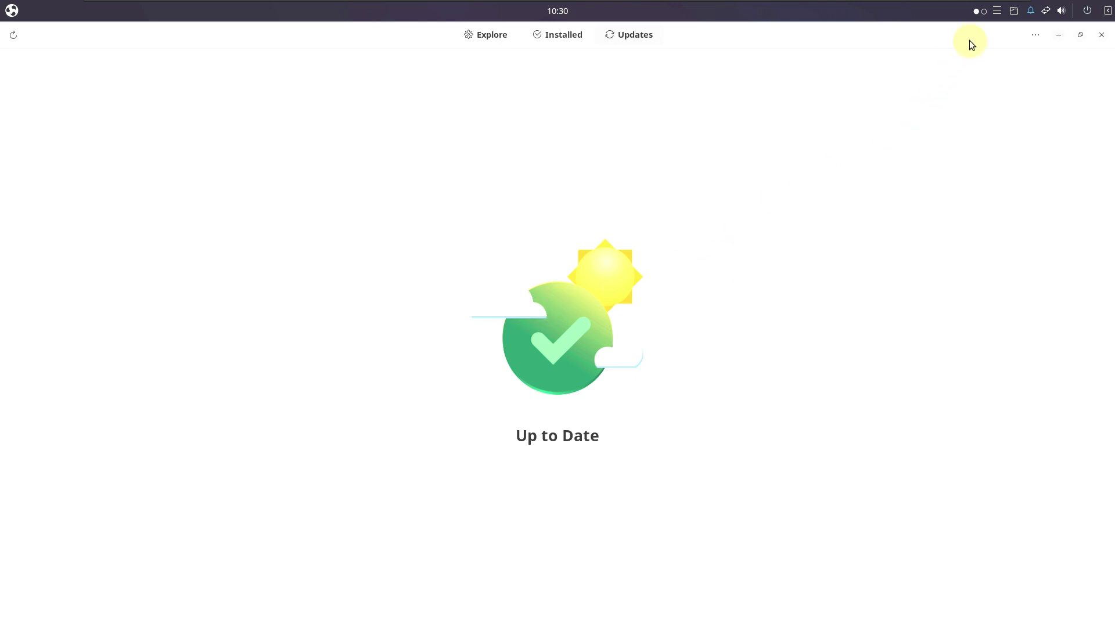
# Check the Software app's version in its About information, and close the app.
pyautogui.click(1036, 36)
pyautogui.click(1017, 99)
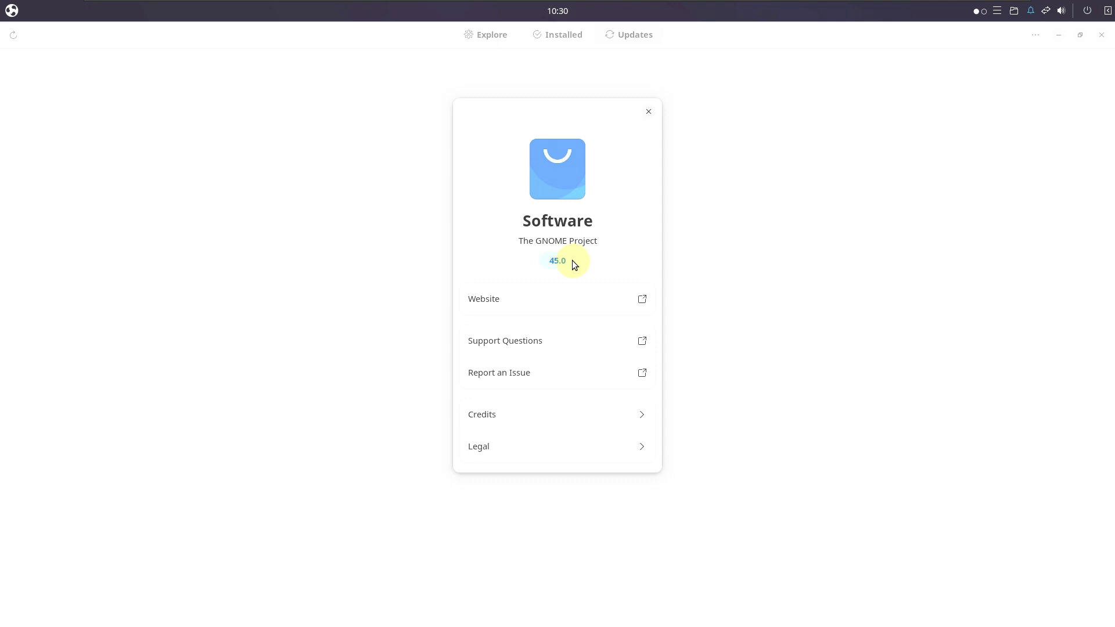
pyautogui.click(648, 112)
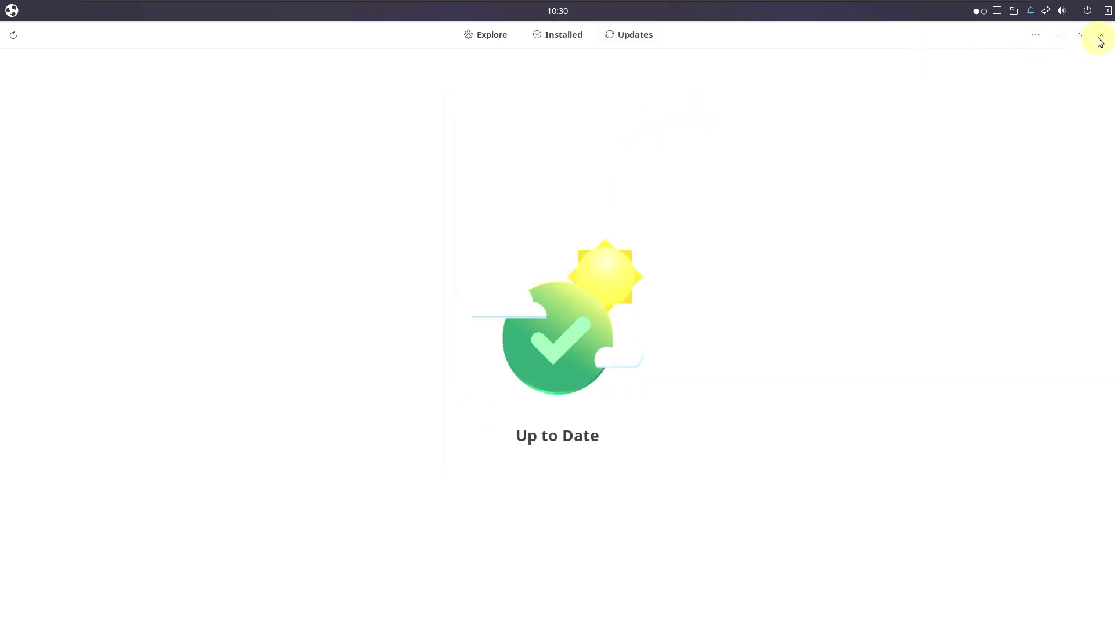
pyautogui.click(1100, 36)
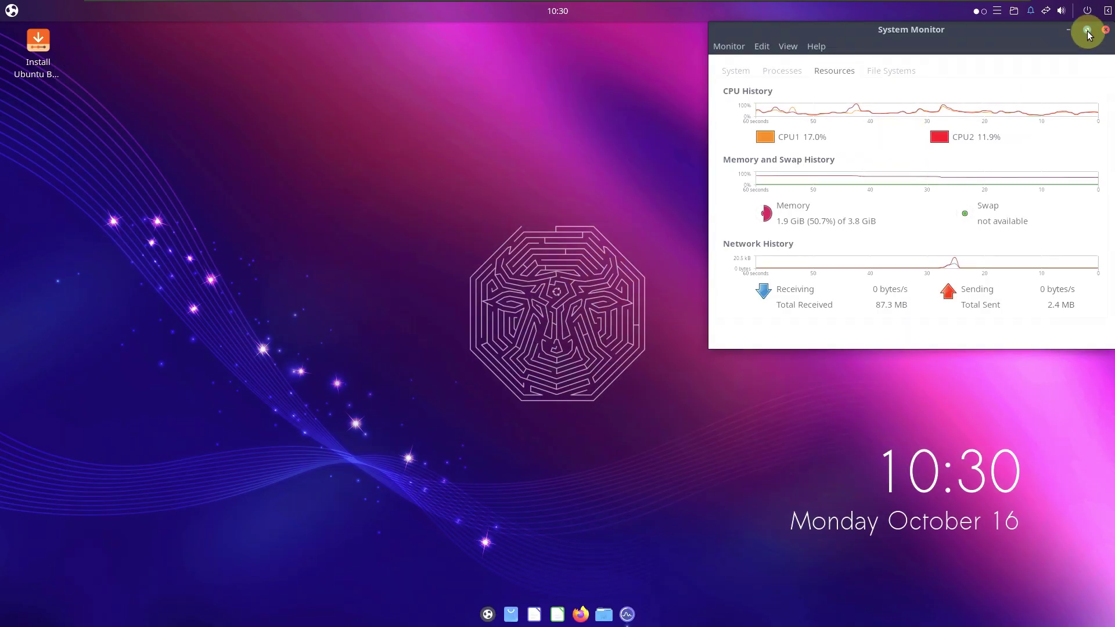
# Maximize System Monitor, review its resources, processes, system and file systems information, and close it.
pyautogui.click(1086, 30)
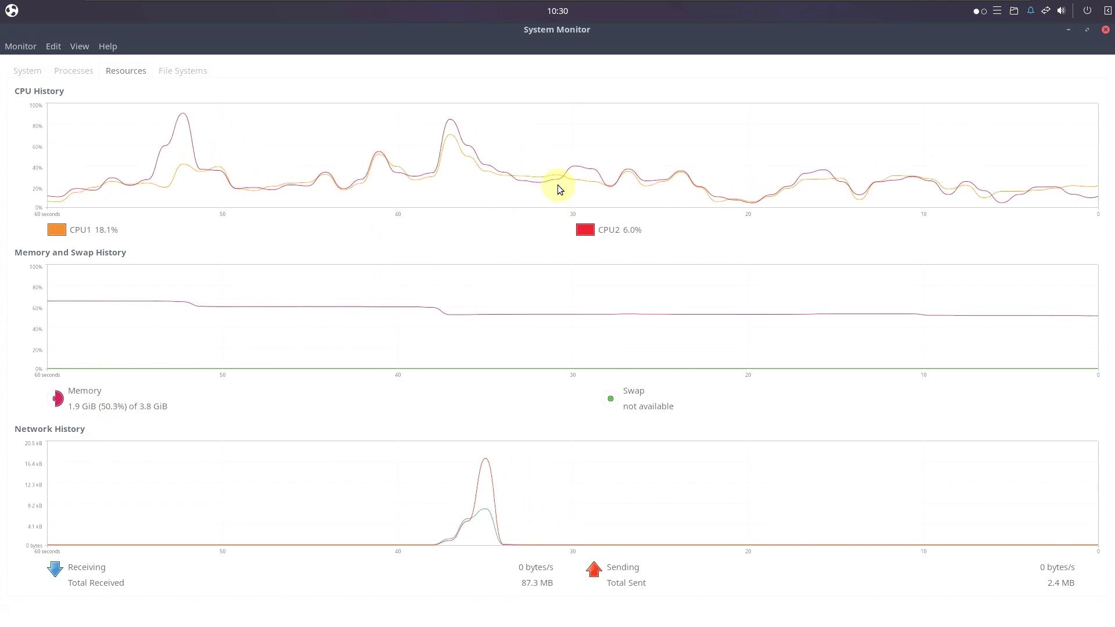
pyautogui.click(53, 71)
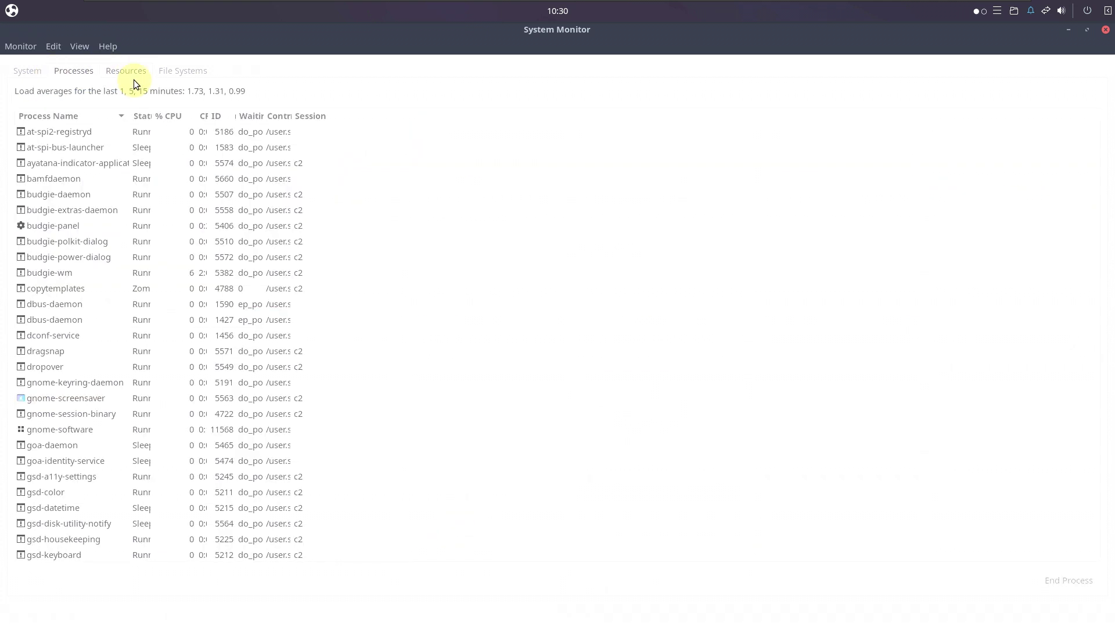
pyautogui.moveTo(1092, 157); pyautogui.dragTo(1006, 156)
pyautogui.click(29, 71)
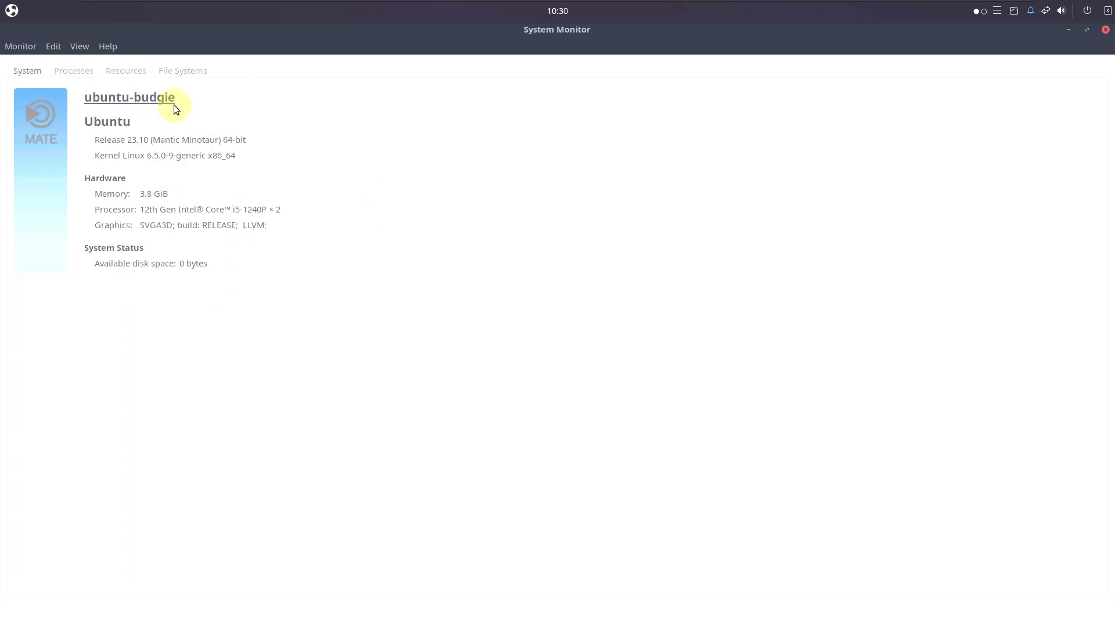
pyautogui.click(129, 71)
pyautogui.click(182, 70)
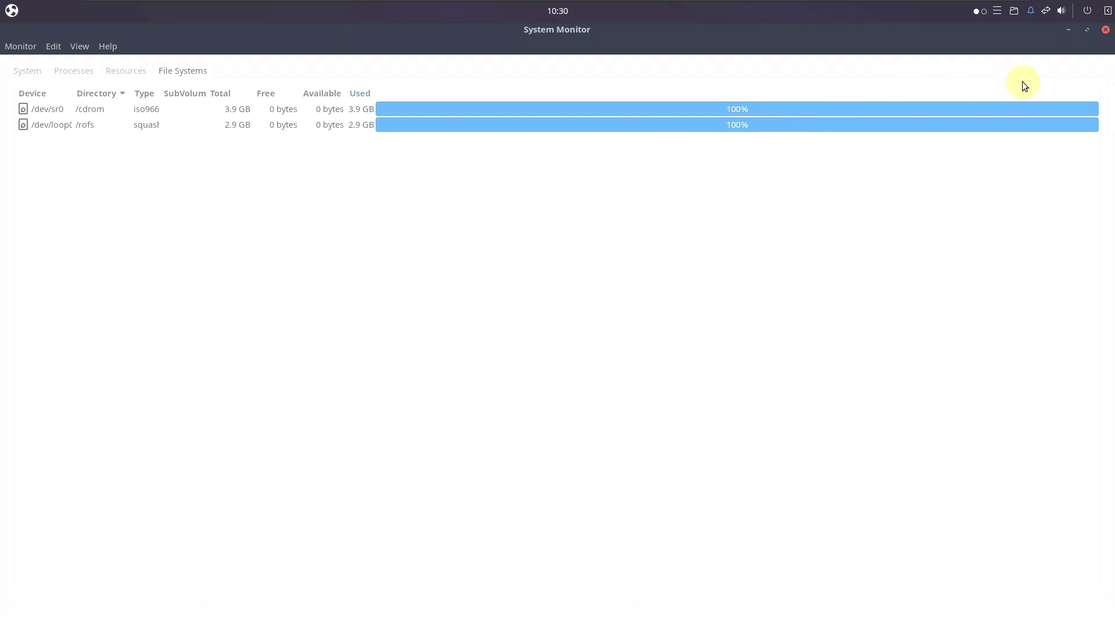
pyautogui.click(1105, 29)
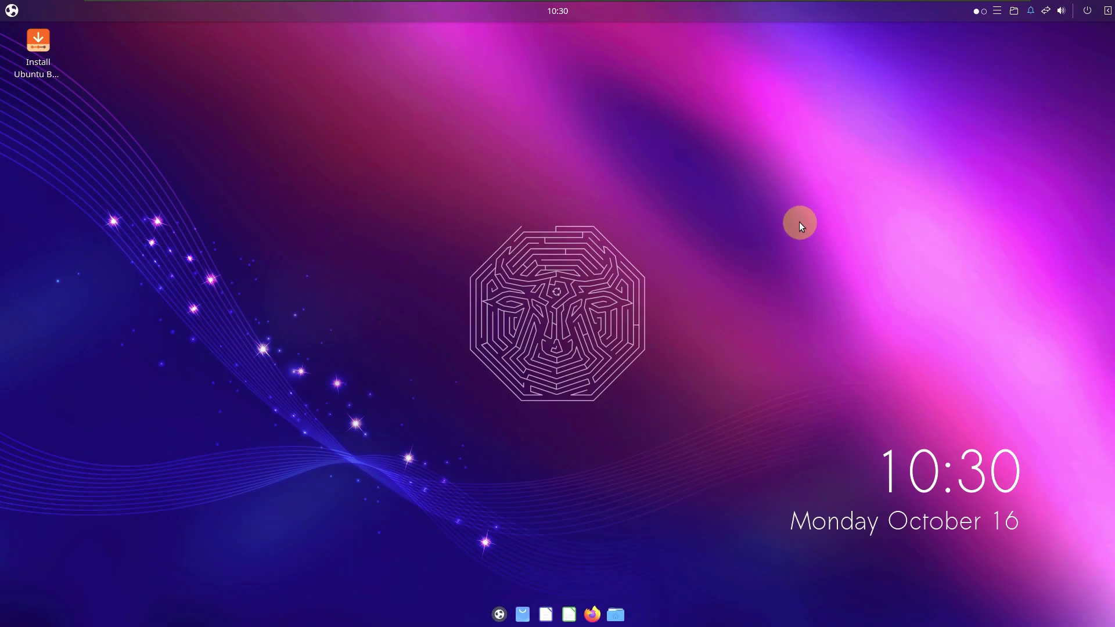
# Log out of the live session and confirm ending it.
pyautogui.click(1087, 10)
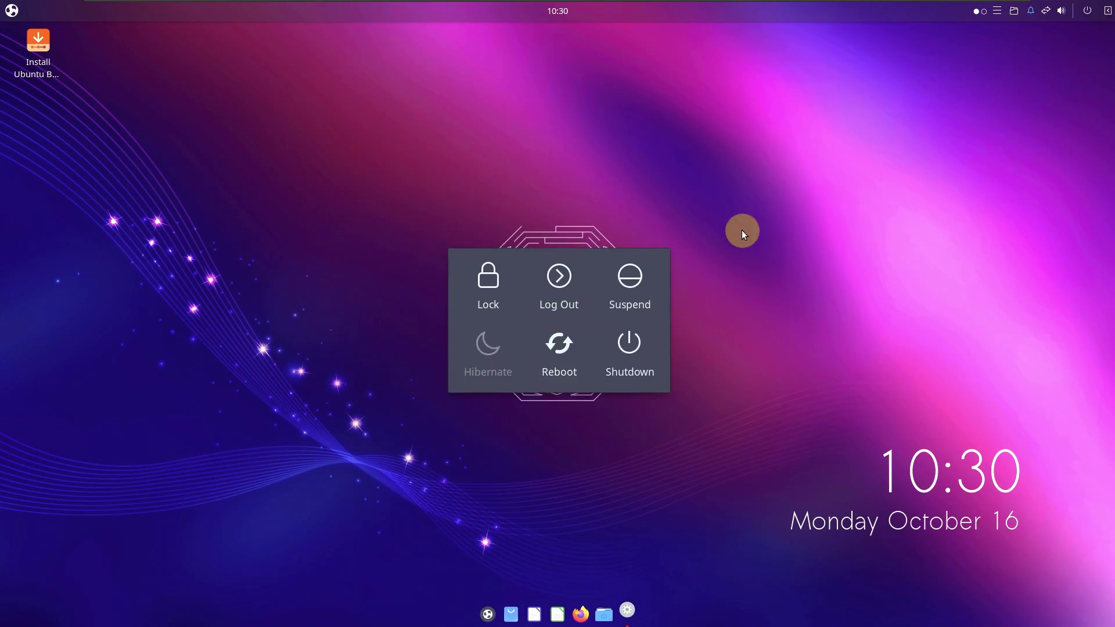
pyautogui.click(570, 299)
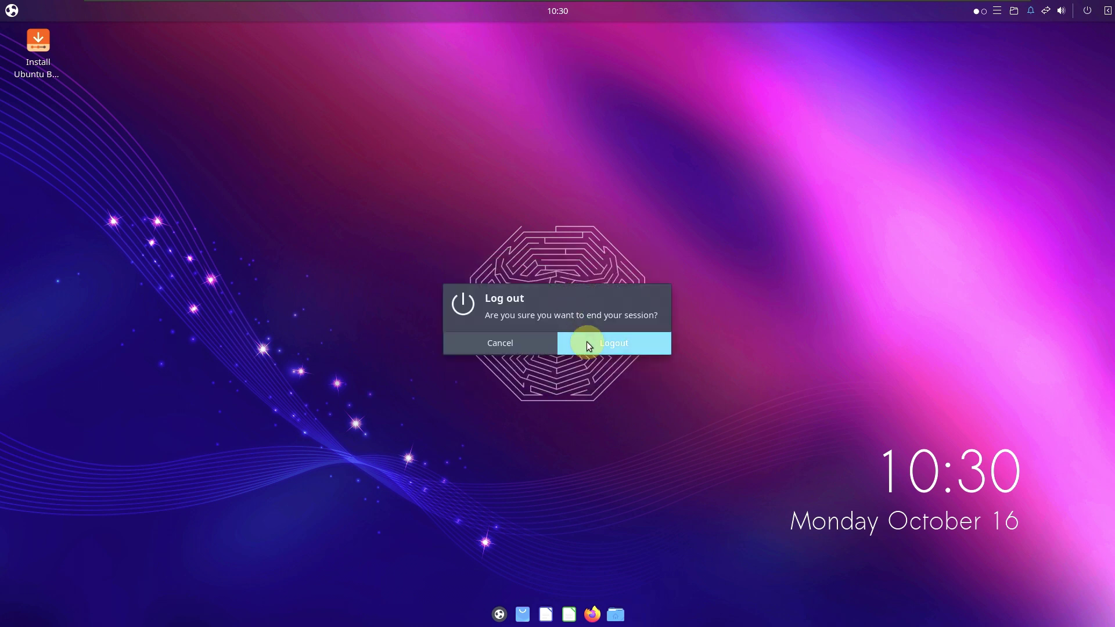
pyautogui.click(588, 344)
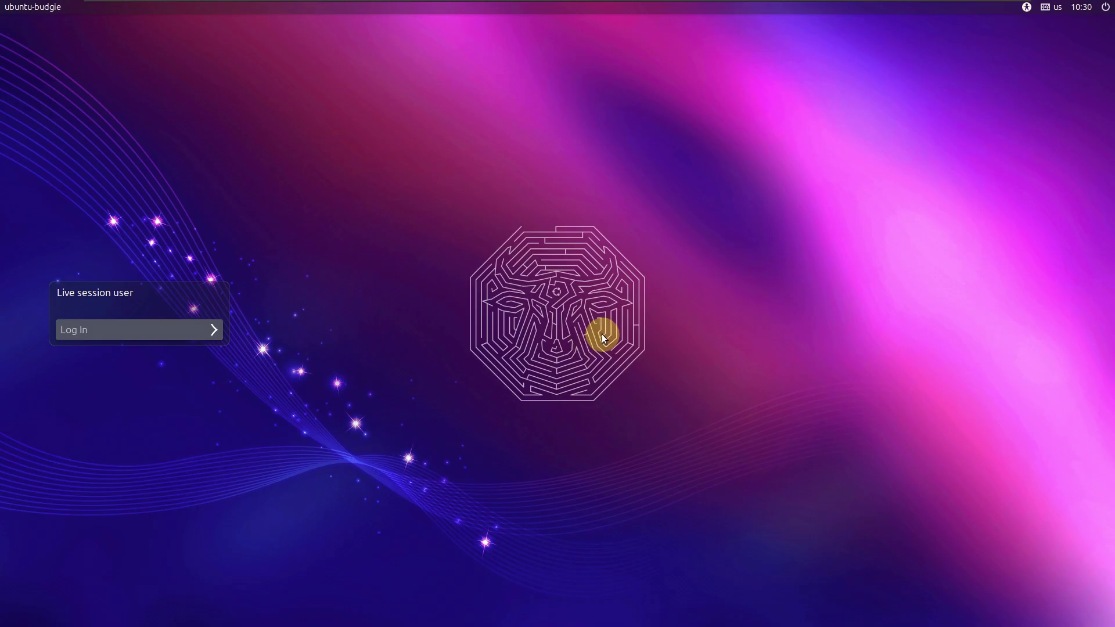
# Review the accessibility and keyboard layout options on the login screen.
pyautogui.click(1026, 7)
pyautogui.click(1029, 194)
pyautogui.click(1060, 9)
pyautogui.click(1054, 137)
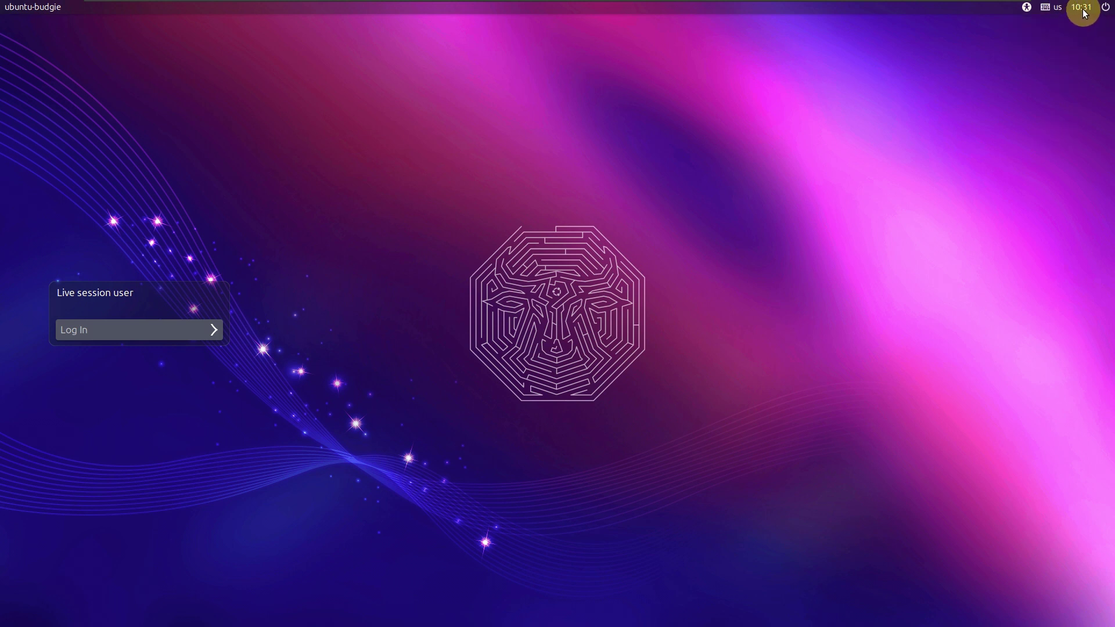
# Shut down the computer from the login screen and confirm the shutdown.
pyautogui.click(1105, 7)
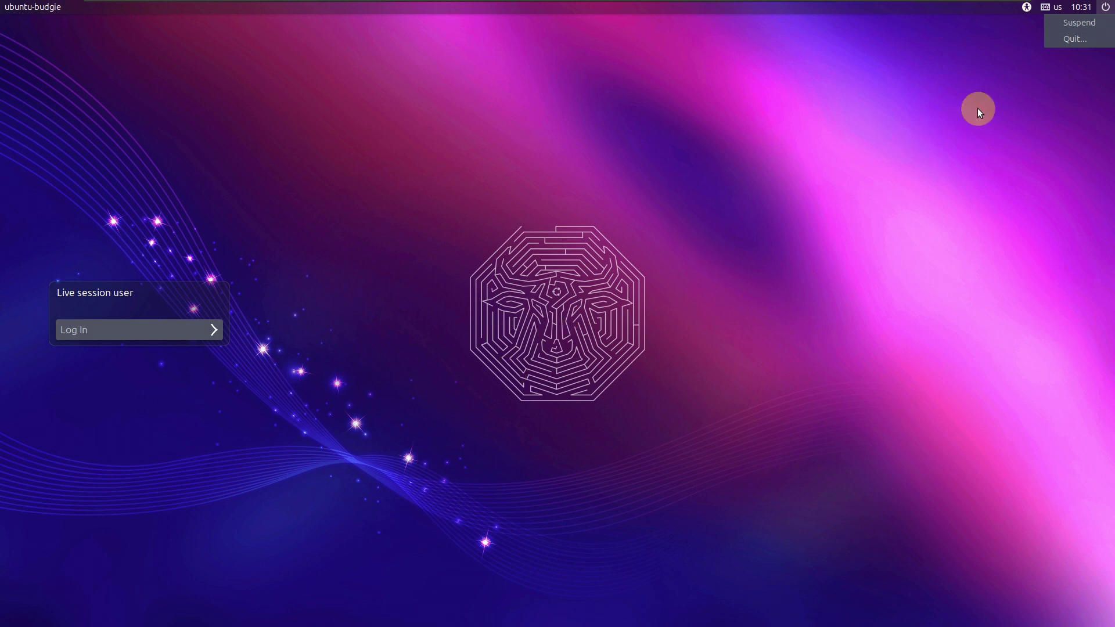
pyautogui.click(1068, 39)
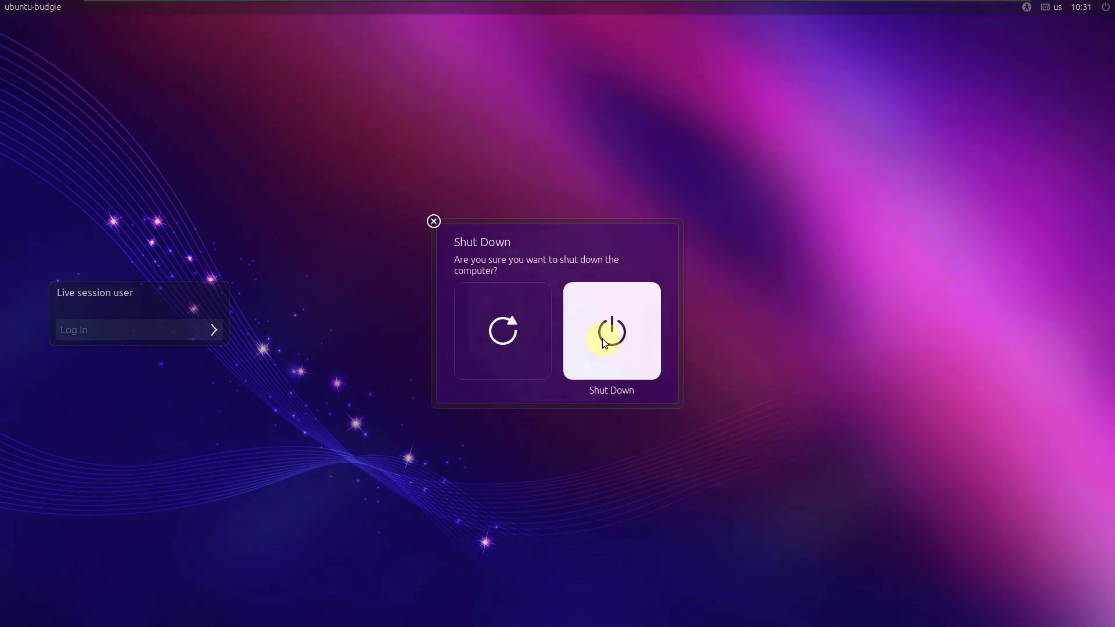
pyautogui.click(604, 343)
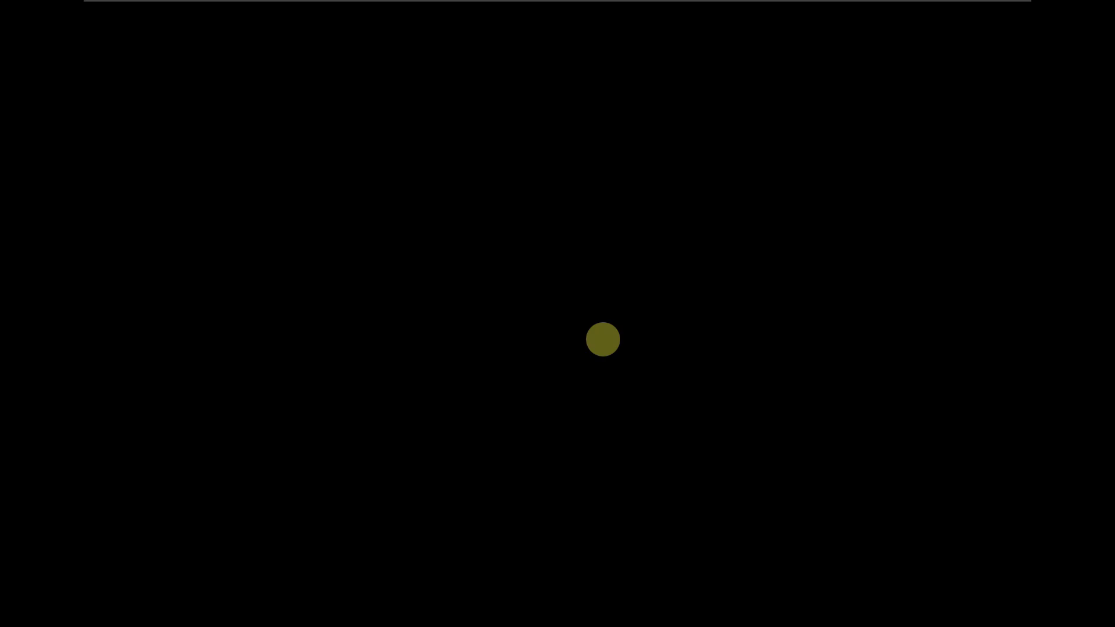